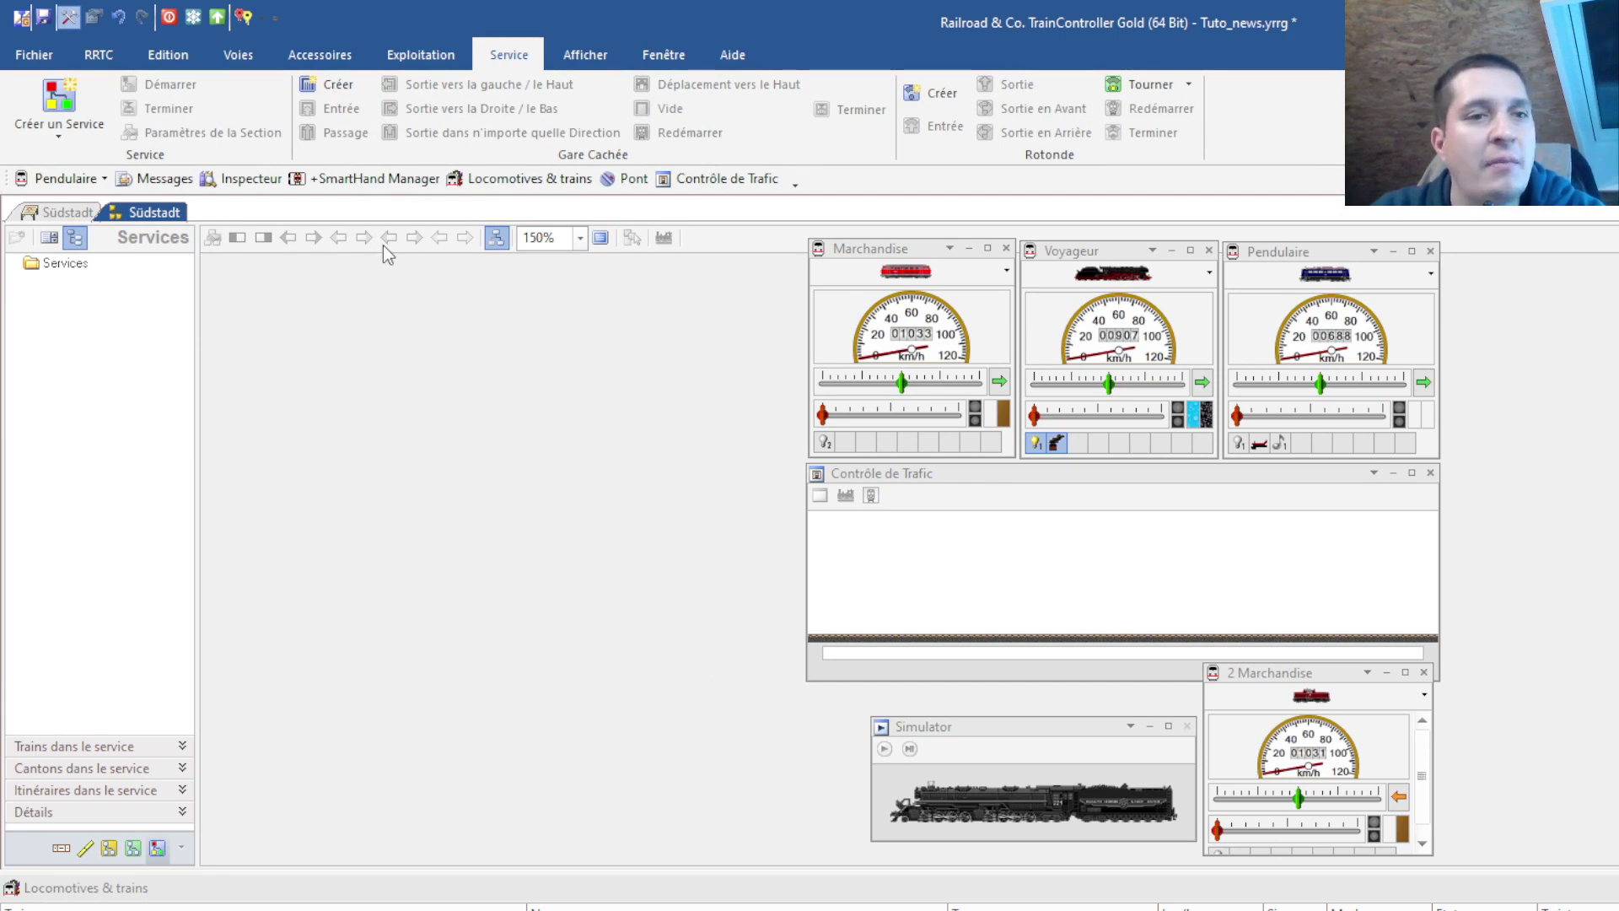
# - Create a stacking zone service (Zone d'Empilage) and name it "Zone d'empilage"
pyautogui.click(58, 133)
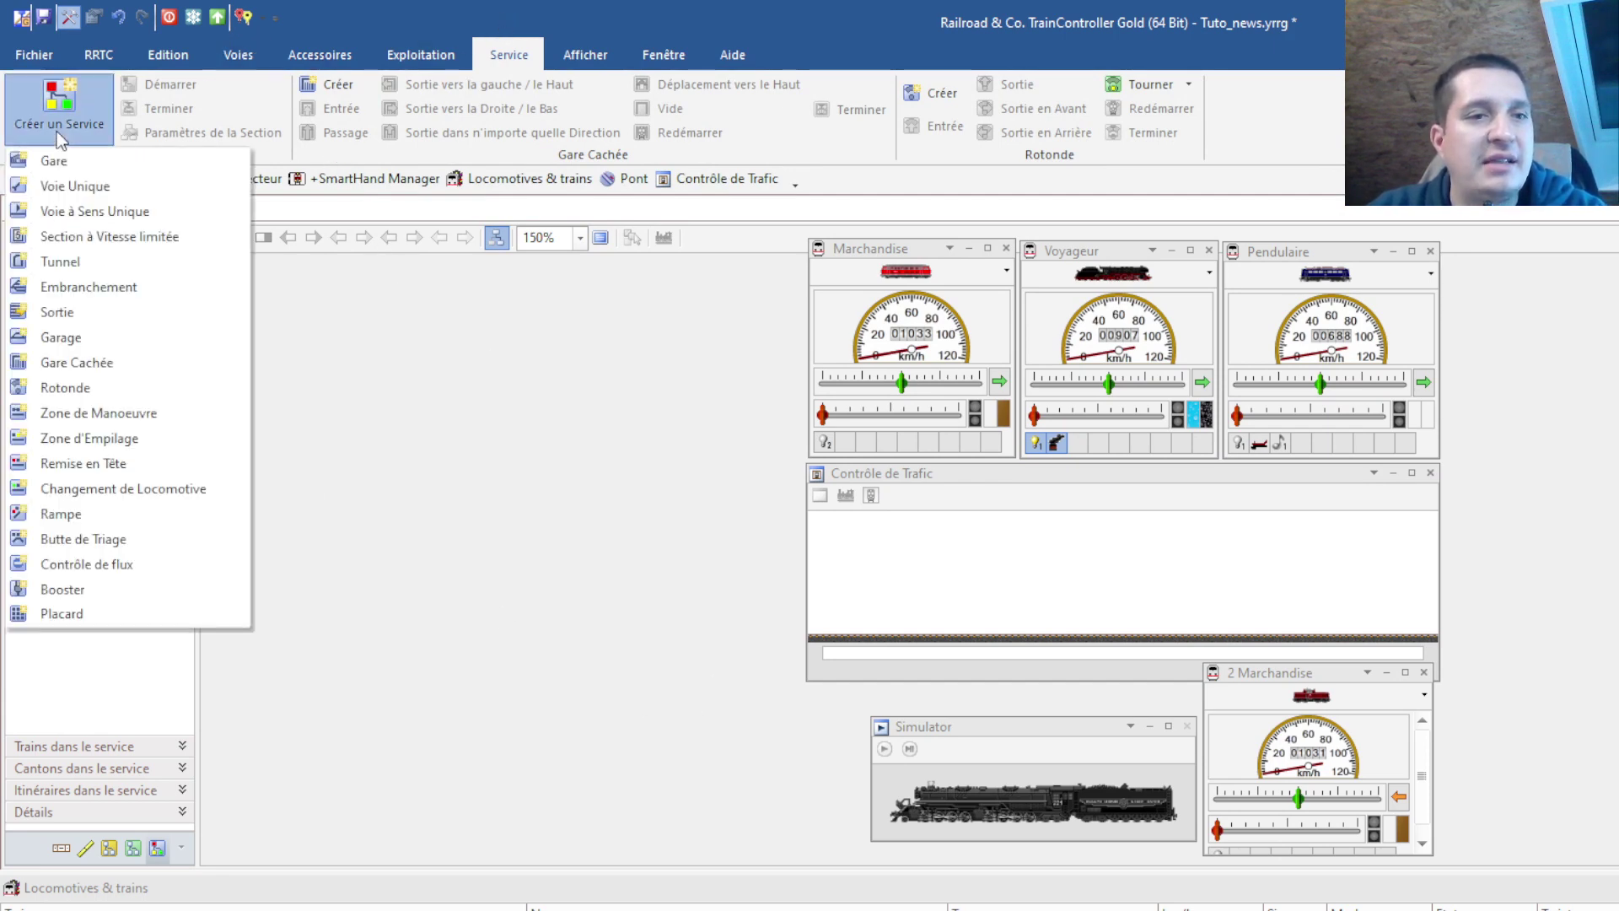
pyautogui.click(94, 439)
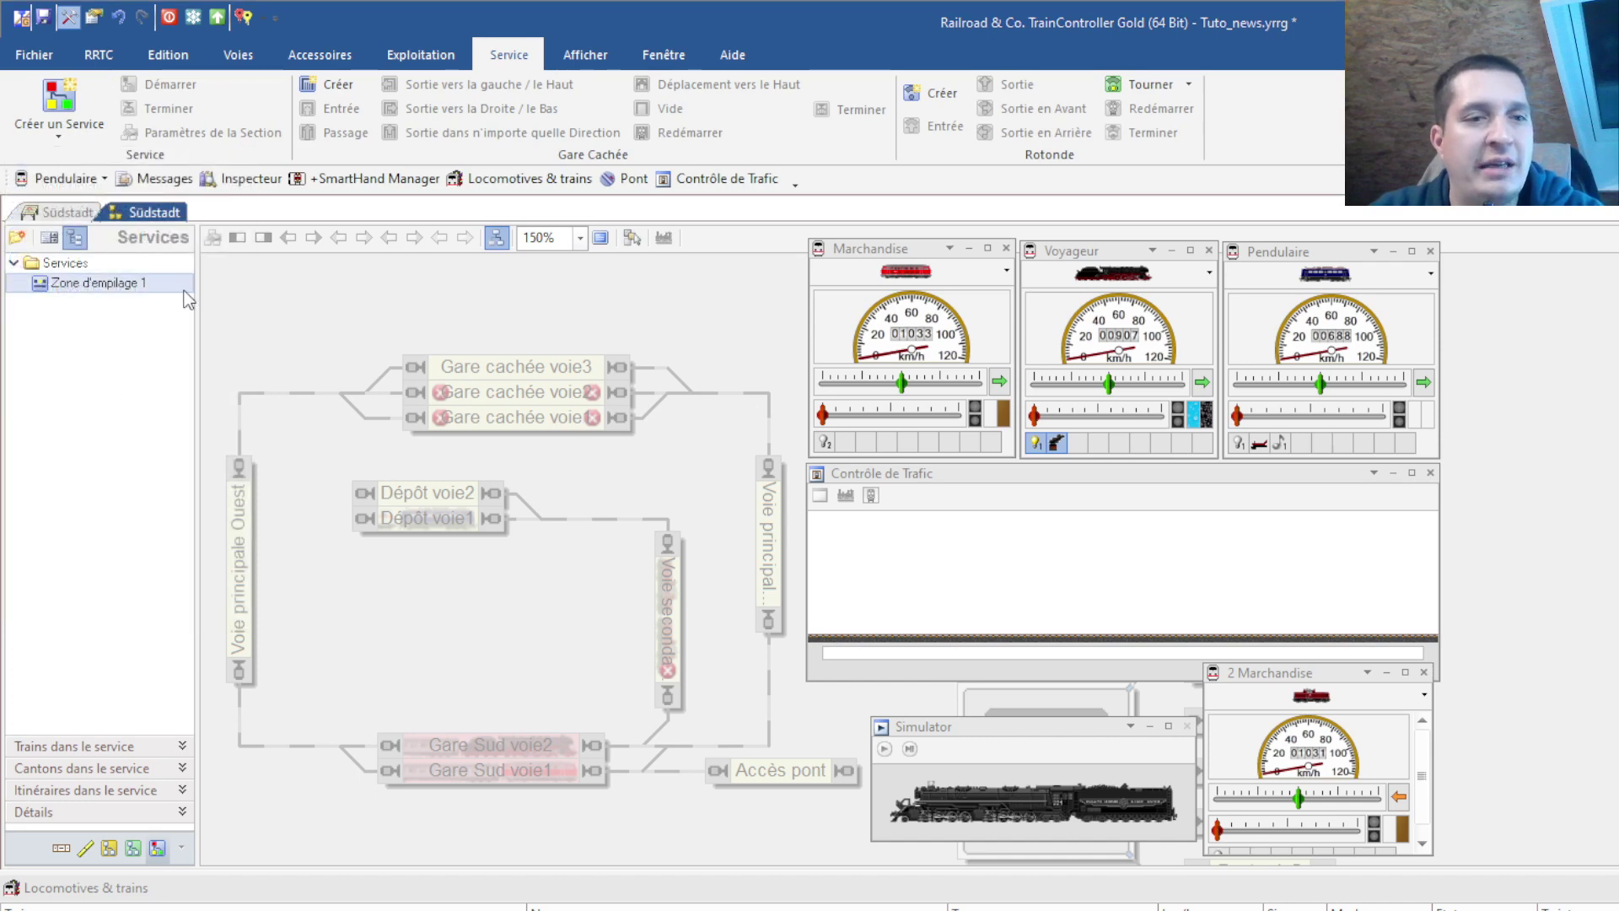
pyautogui.doubleClick(117, 284)
pyautogui.write("Zone d'empilage")
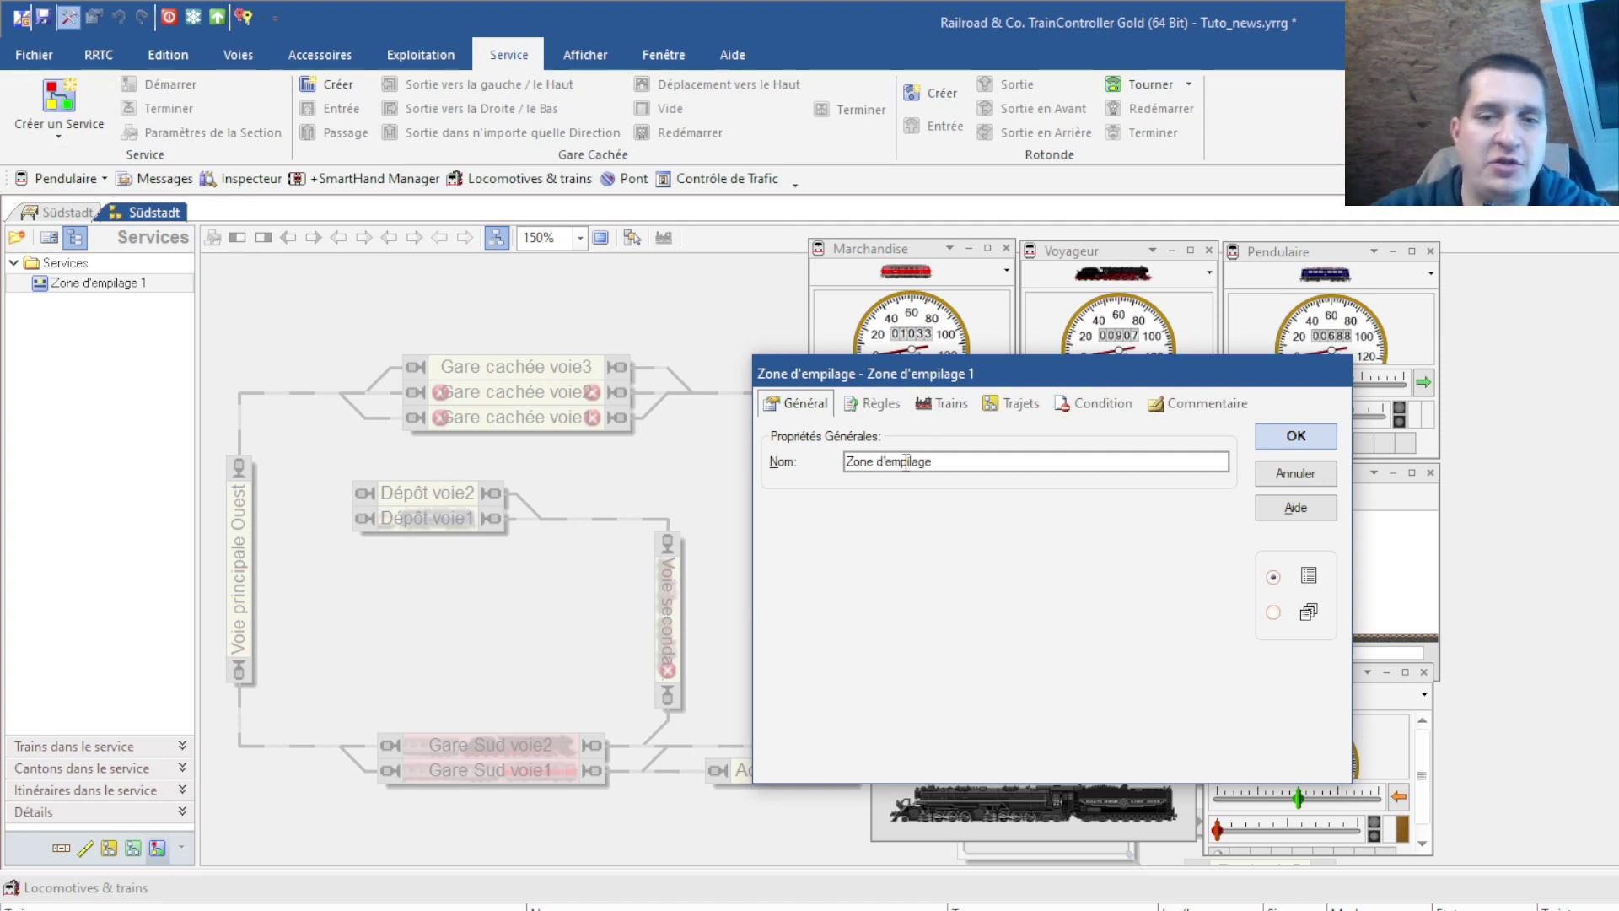
pyautogui.click(1284, 447)
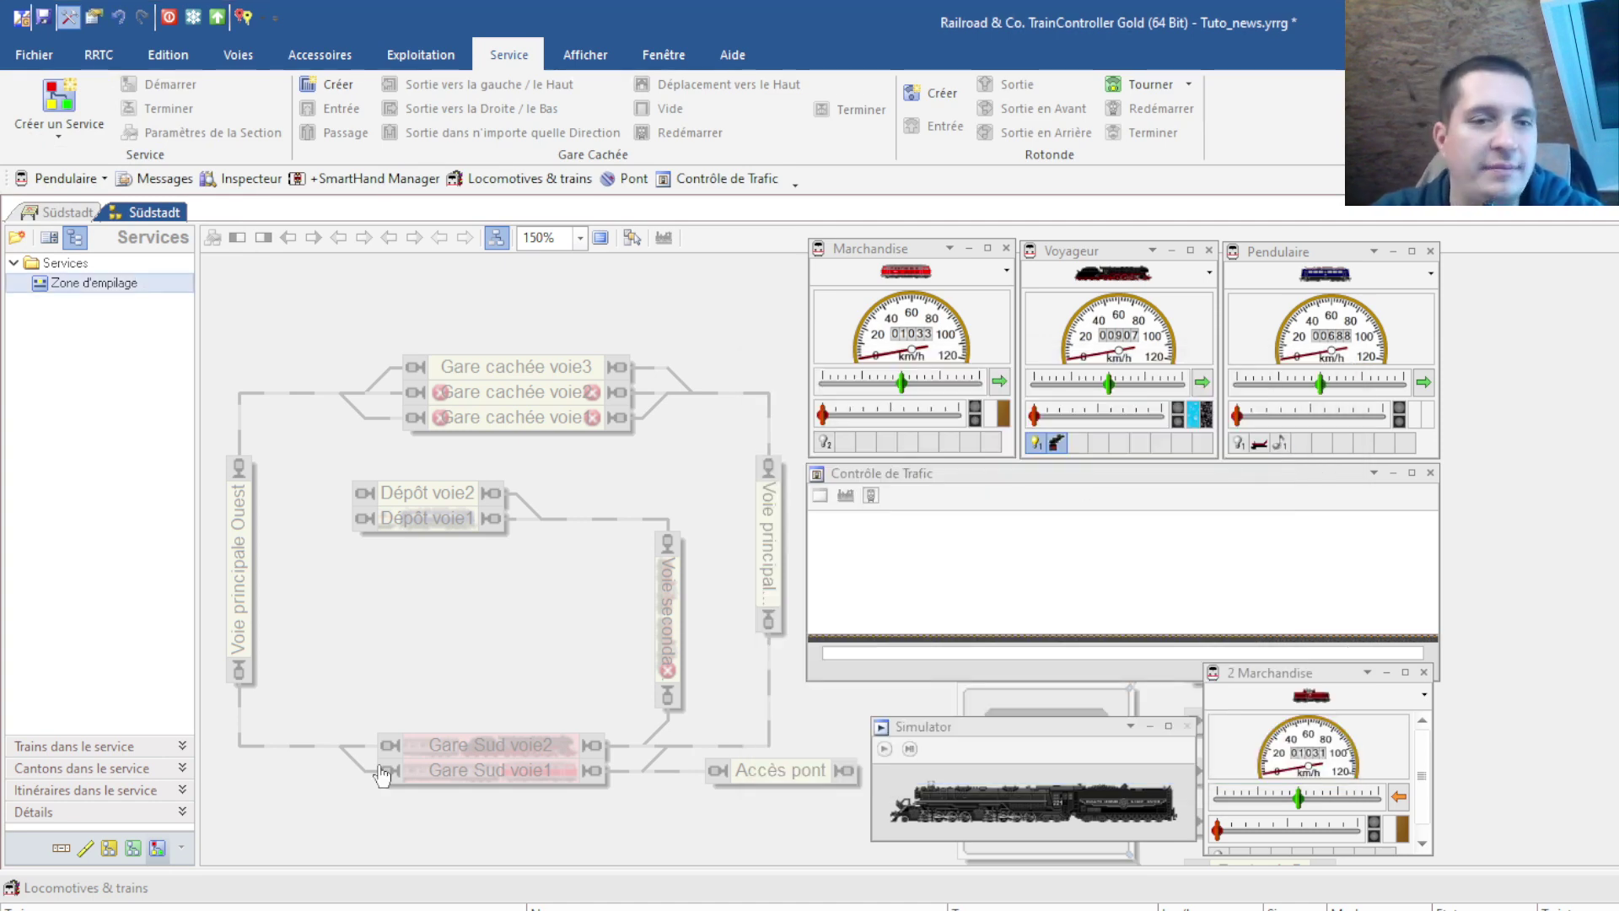
# - Assign the block Gare cachée voie3 to the Zone d'empilage service
pyautogui.click(100, 287)
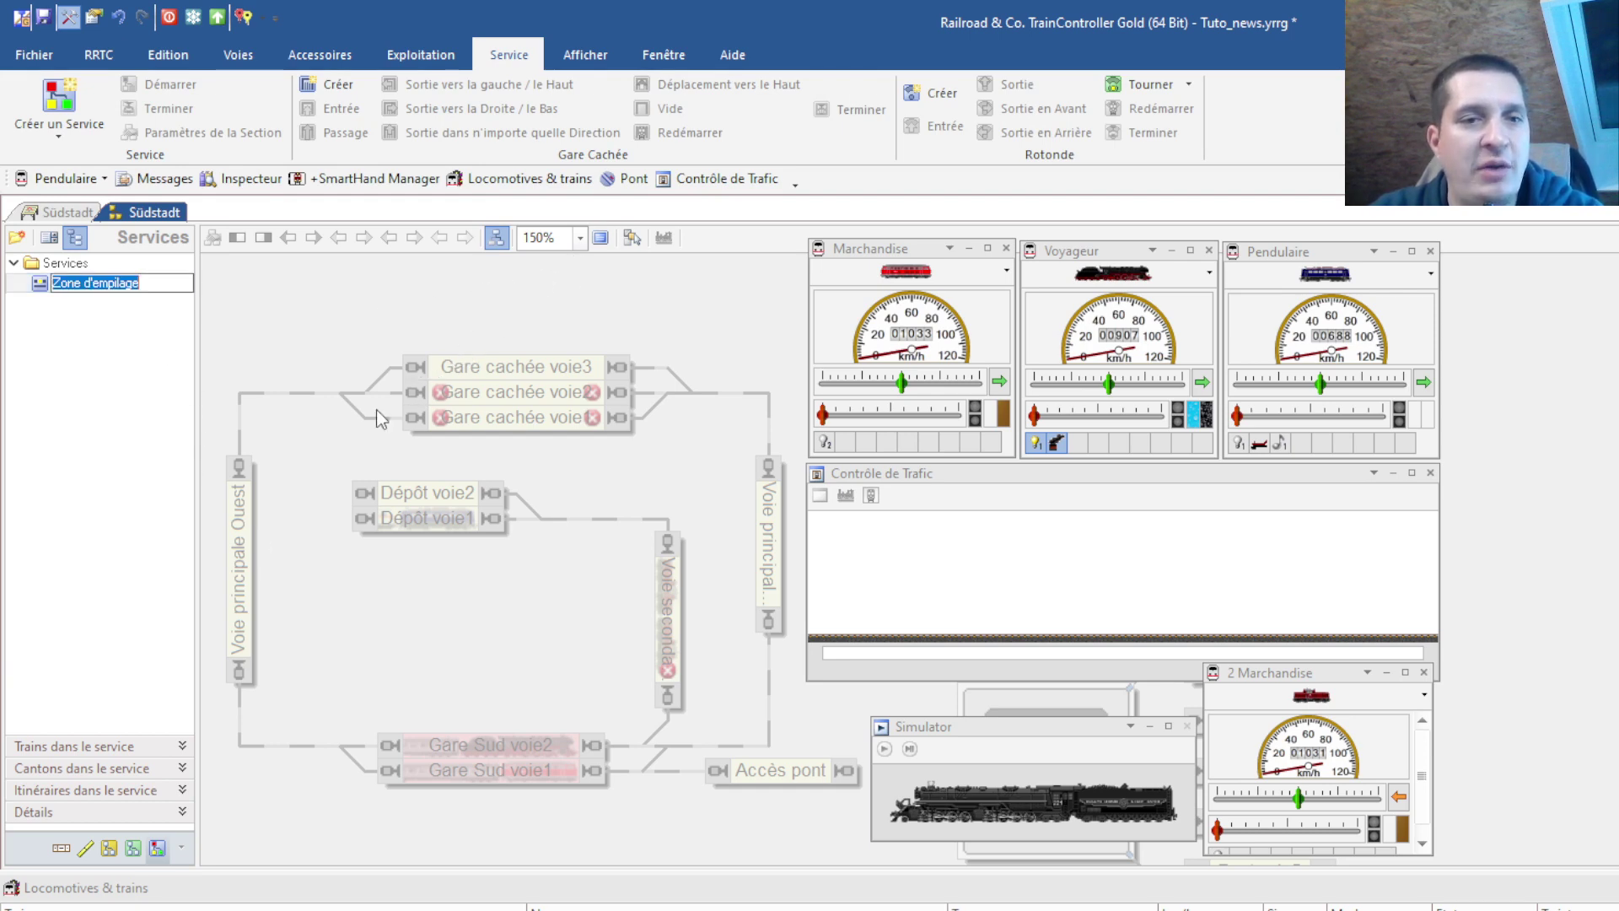
pyautogui.click(631, 239)
pyautogui.click(529, 366)
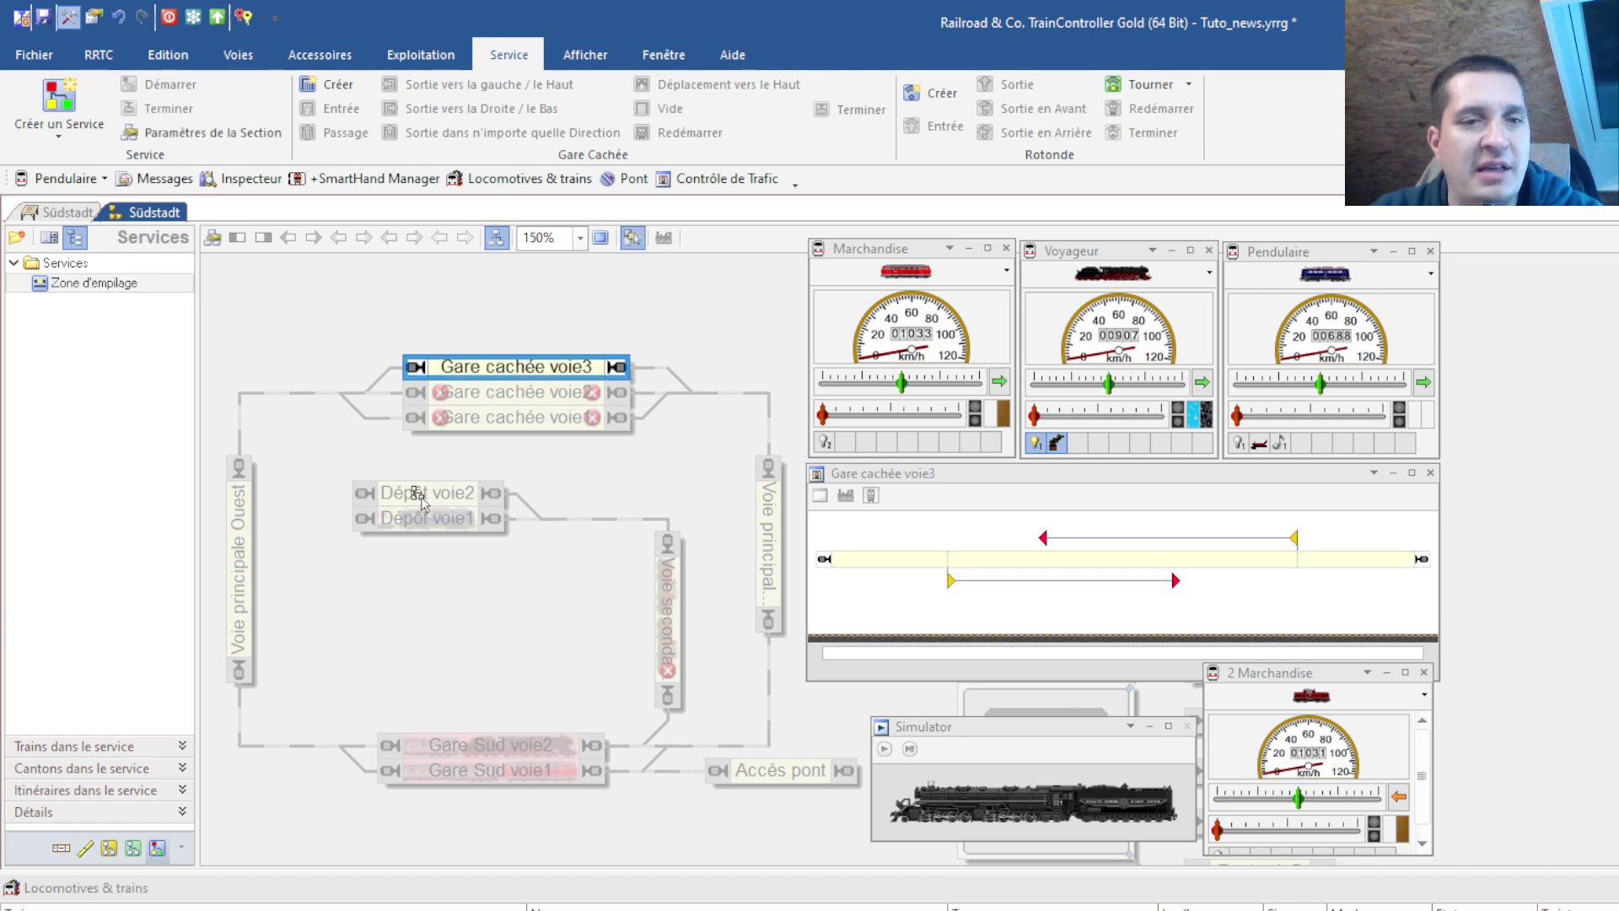
# - Add a left-pointing special marker to the right-end section of Gare cachée voie3 in the block's zone options
pyautogui.doubleClick(541, 372)
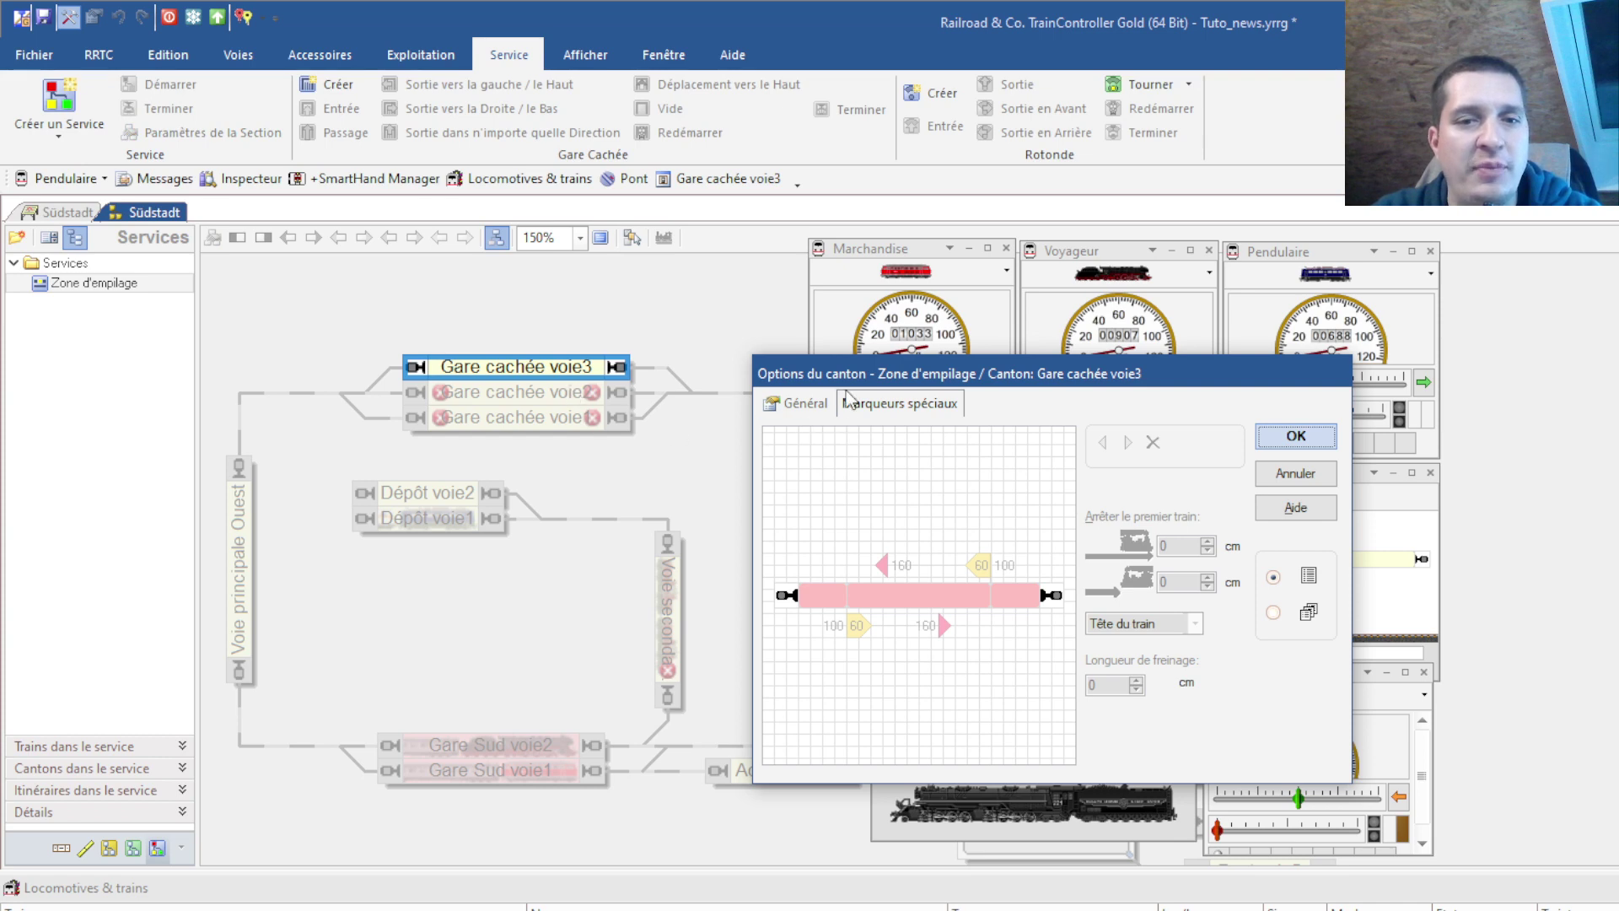
pyautogui.click(824, 405)
pyautogui.moveTo(1009, 377); pyautogui.dragTo(451, 317)
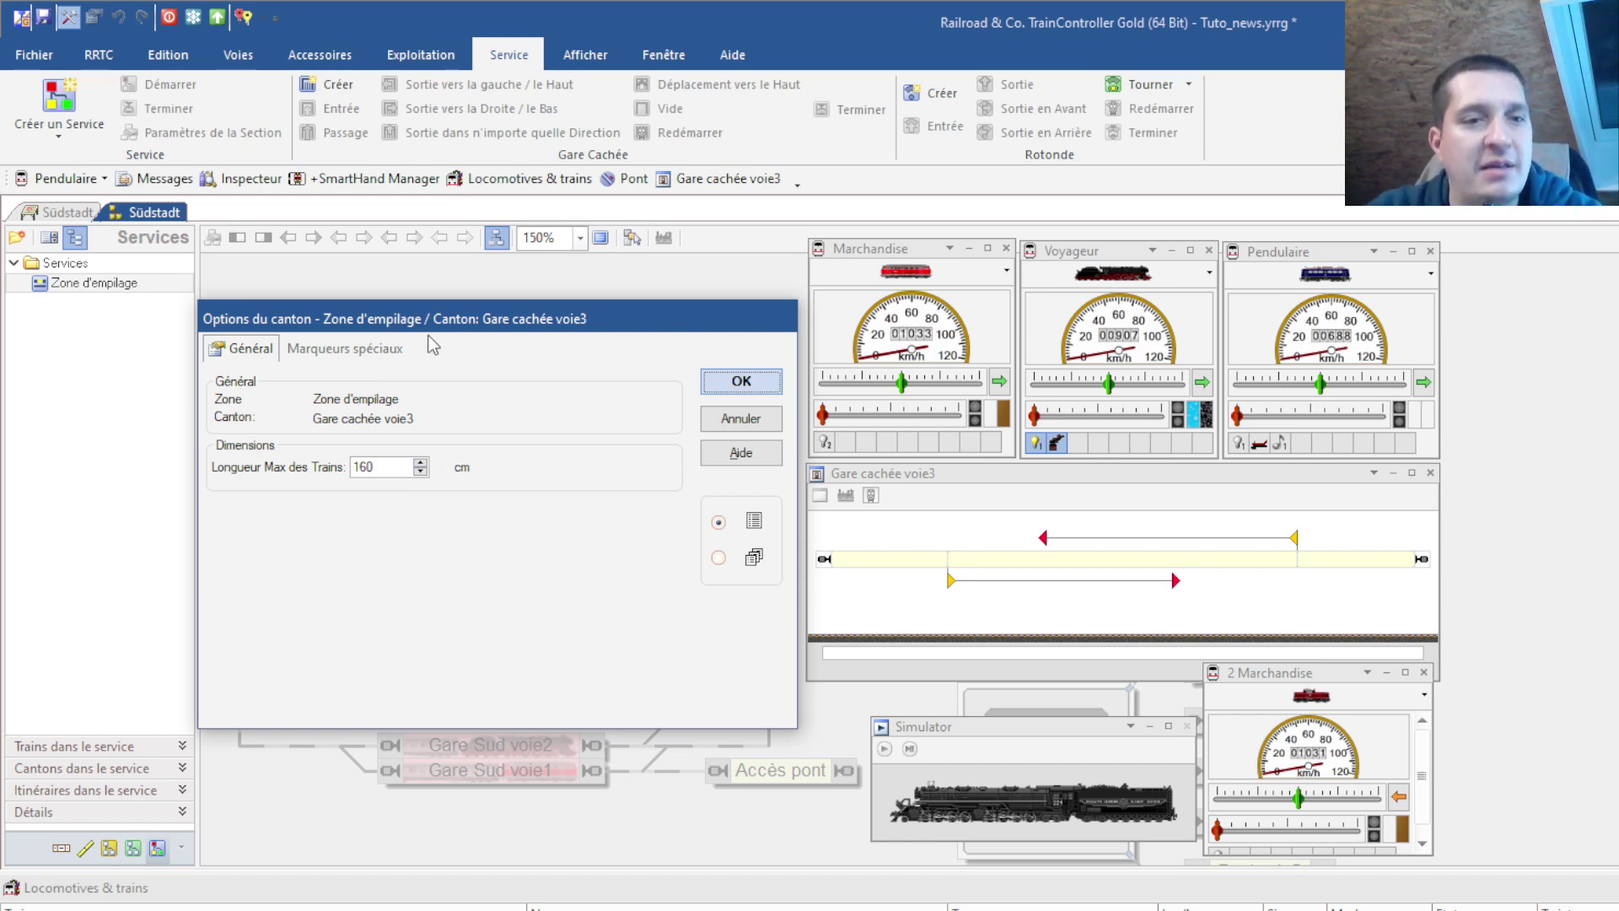
pyautogui.click(380, 353)
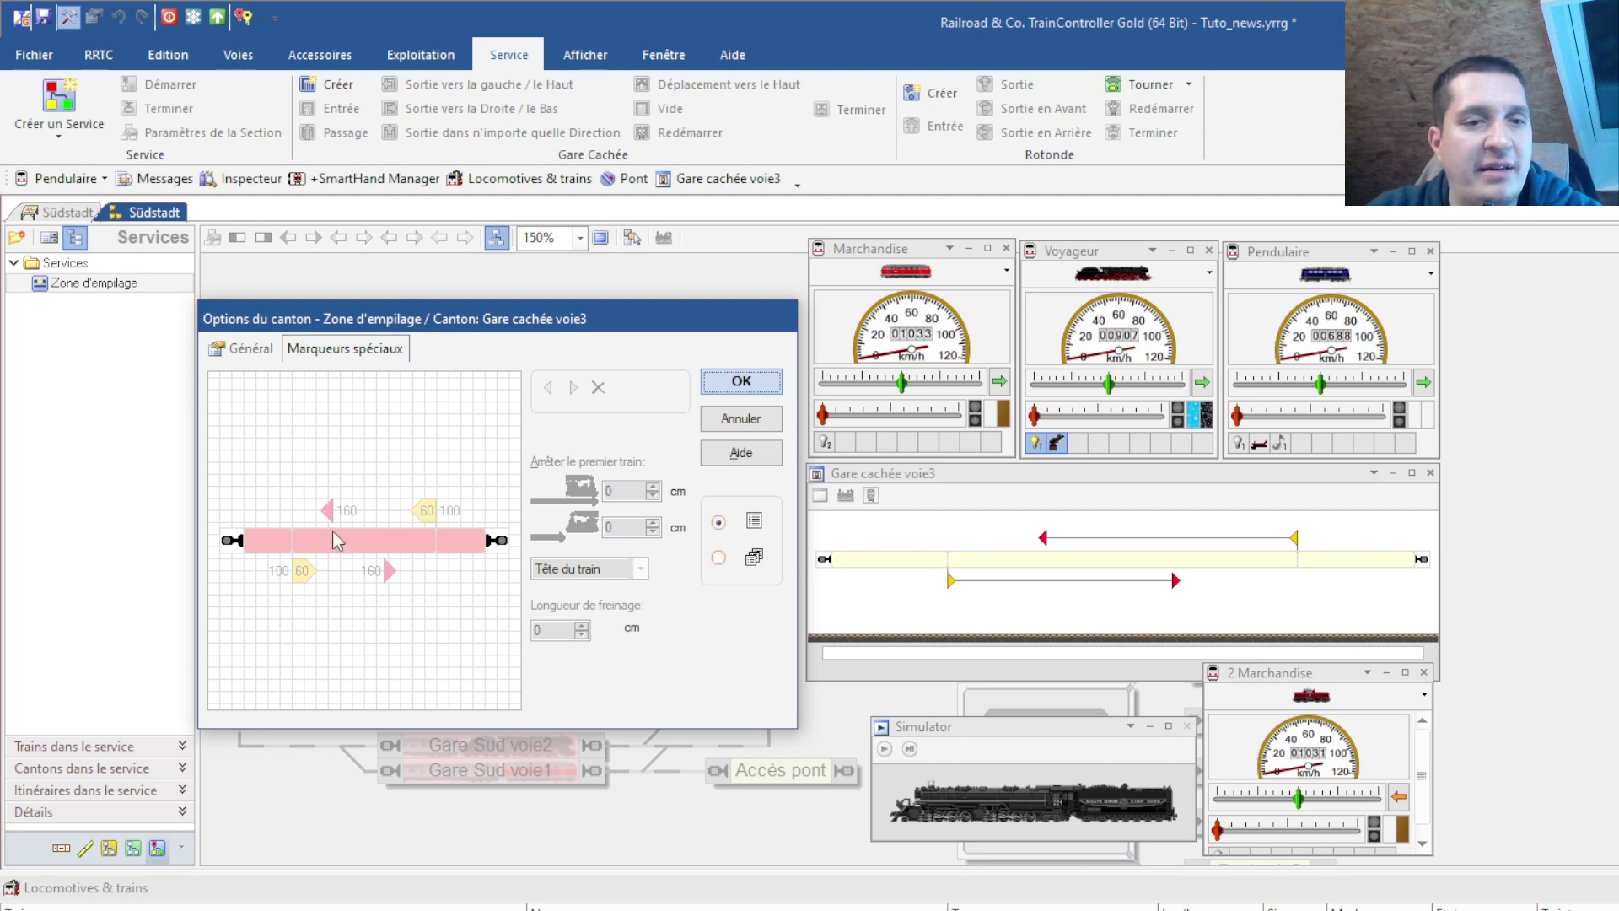
pyautogui.click(472, 547)
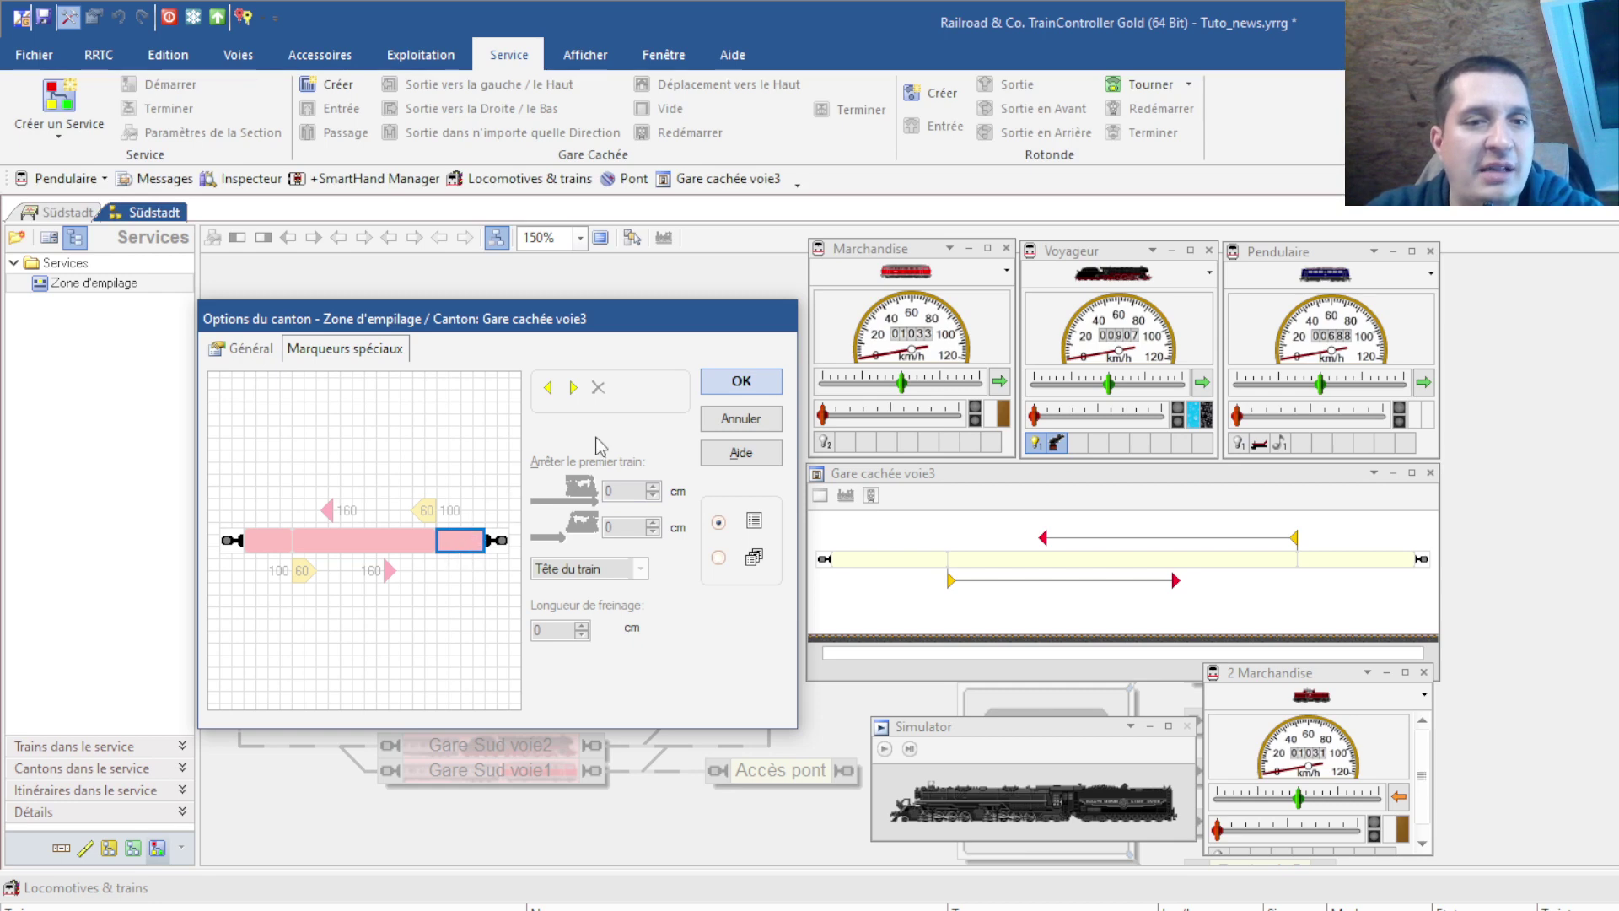
pyautogui.click(548, 388)
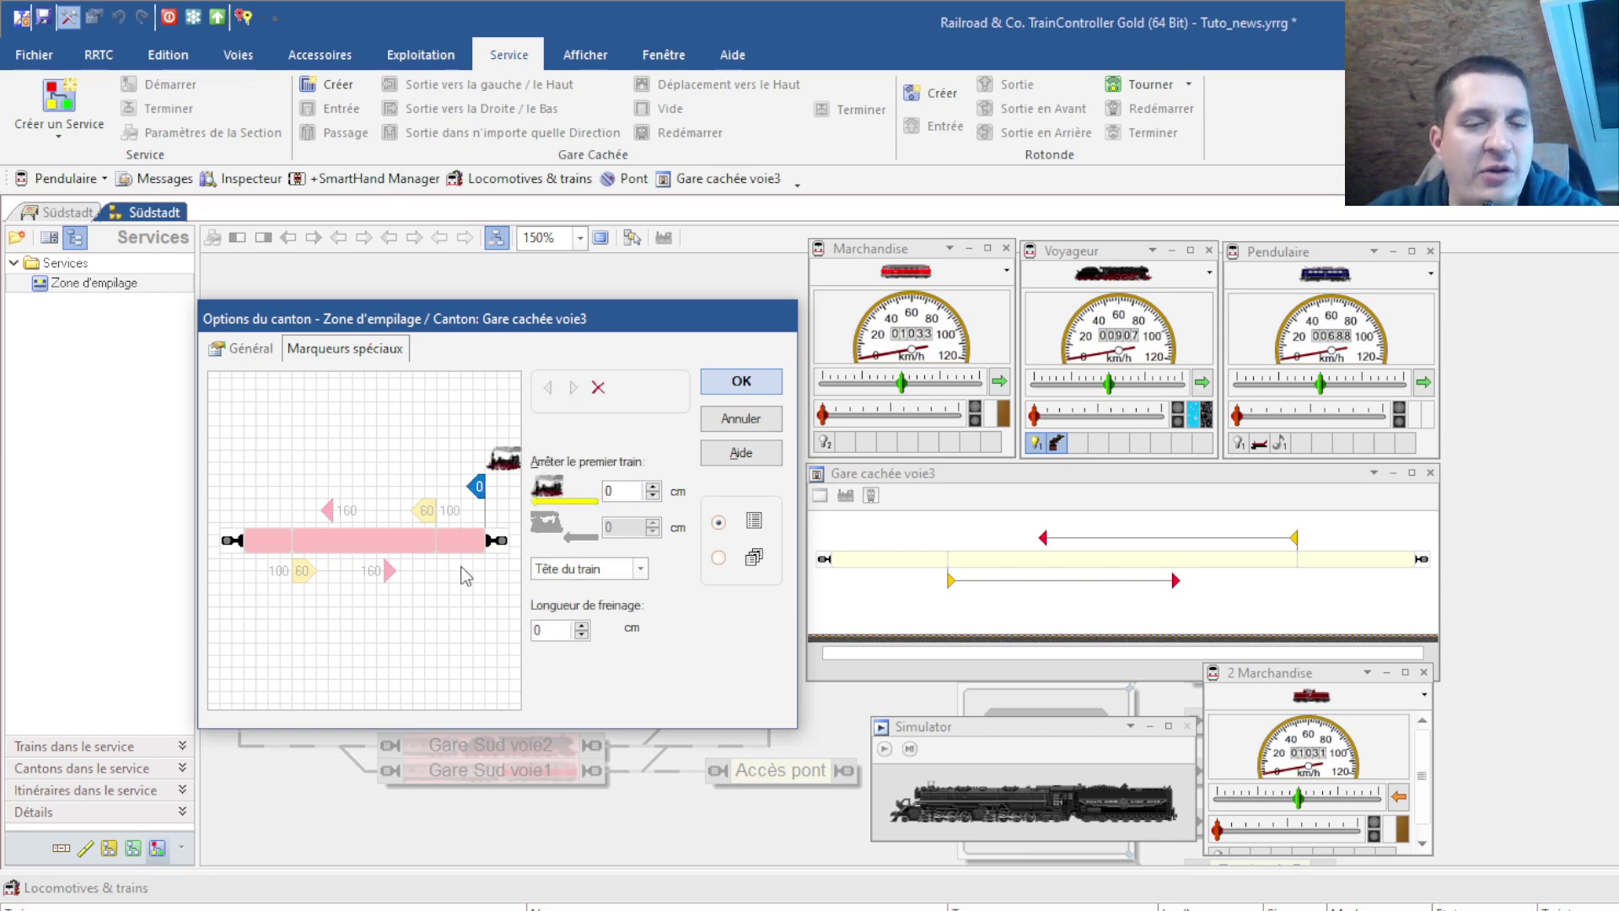
# - Set the marker's first-train stopping distance to 180 cm and its braking length to 50 cm, and accept the block options
pyautogui.moveTo(643, 491); pyautogui.dragTo(596, 489)
pyautogui.write('180')
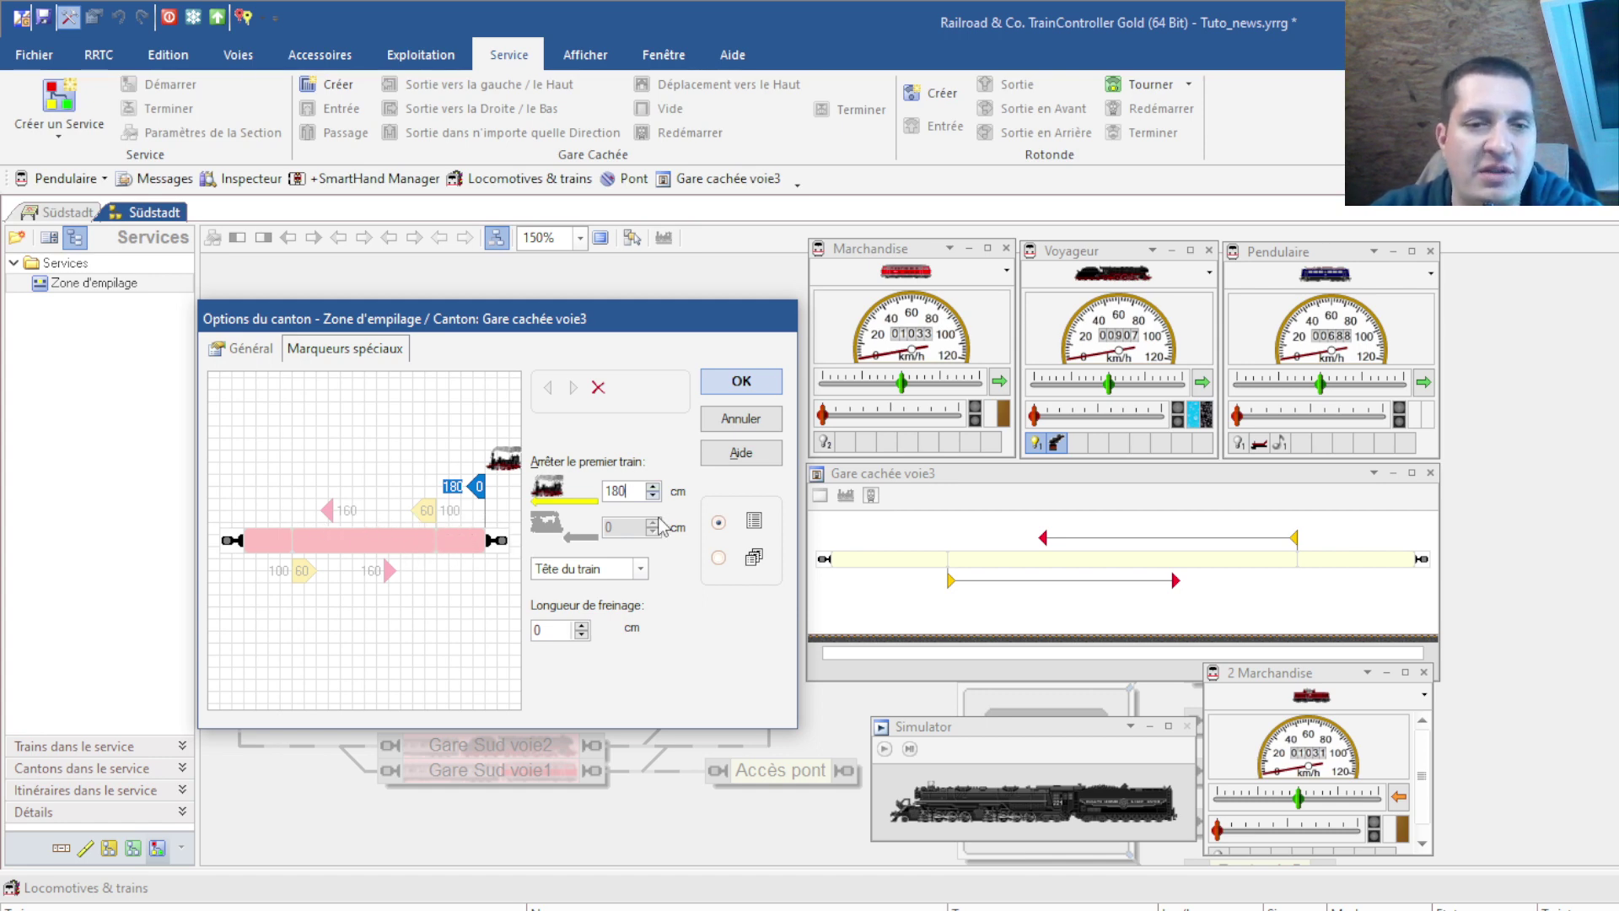
pyautogui.click(641, 569)
pyautogui.click(641, 569)
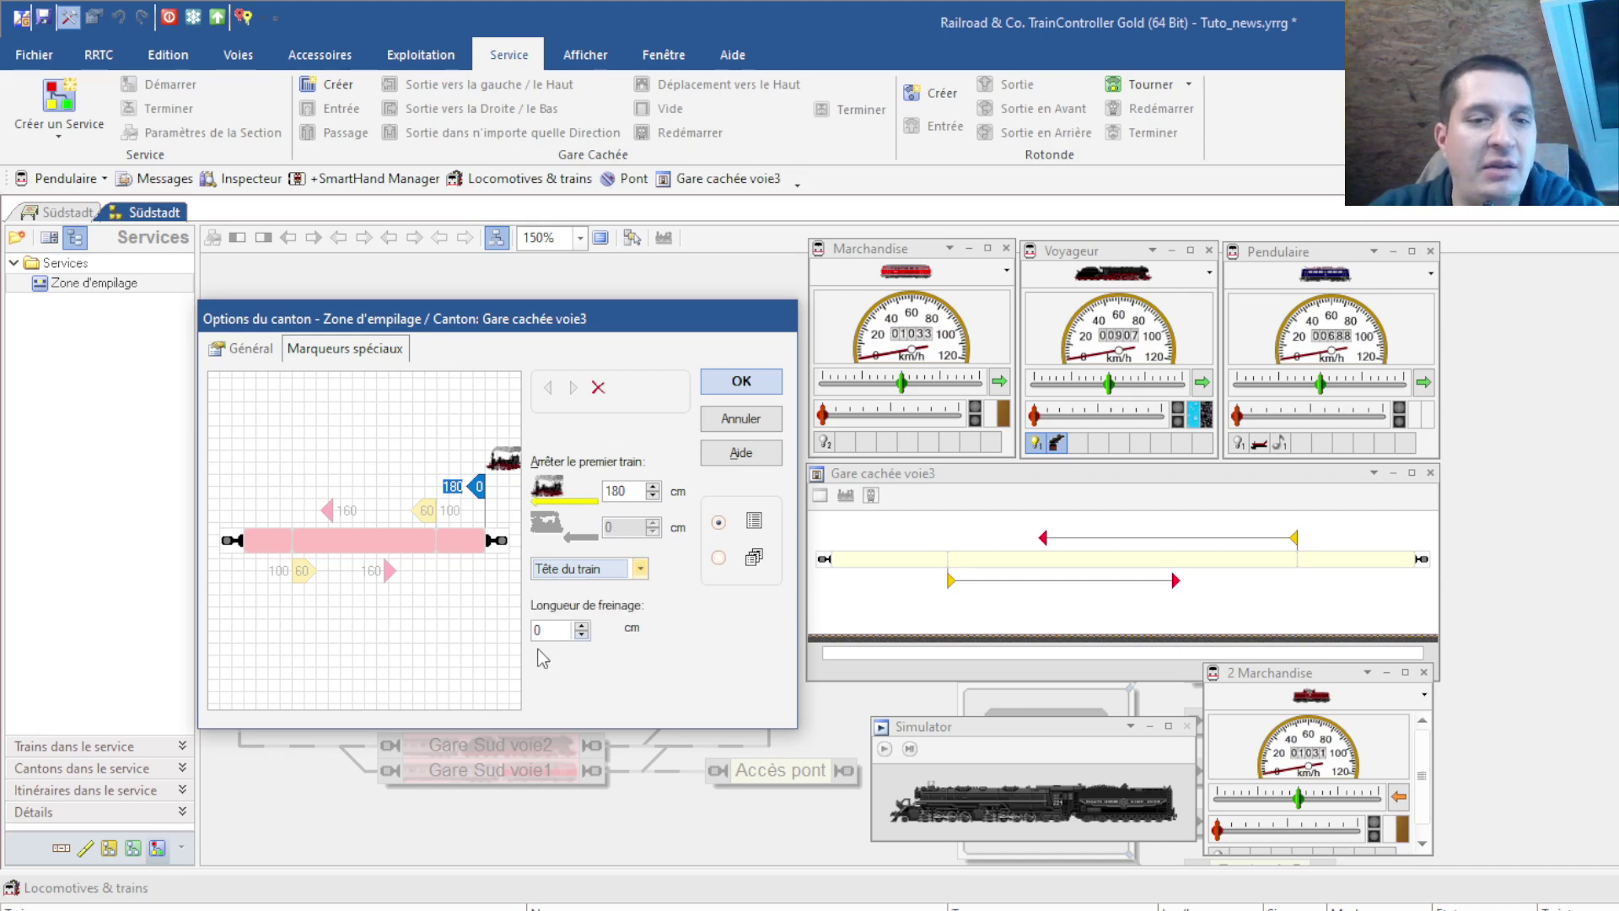
pyautogui.press('Tab')
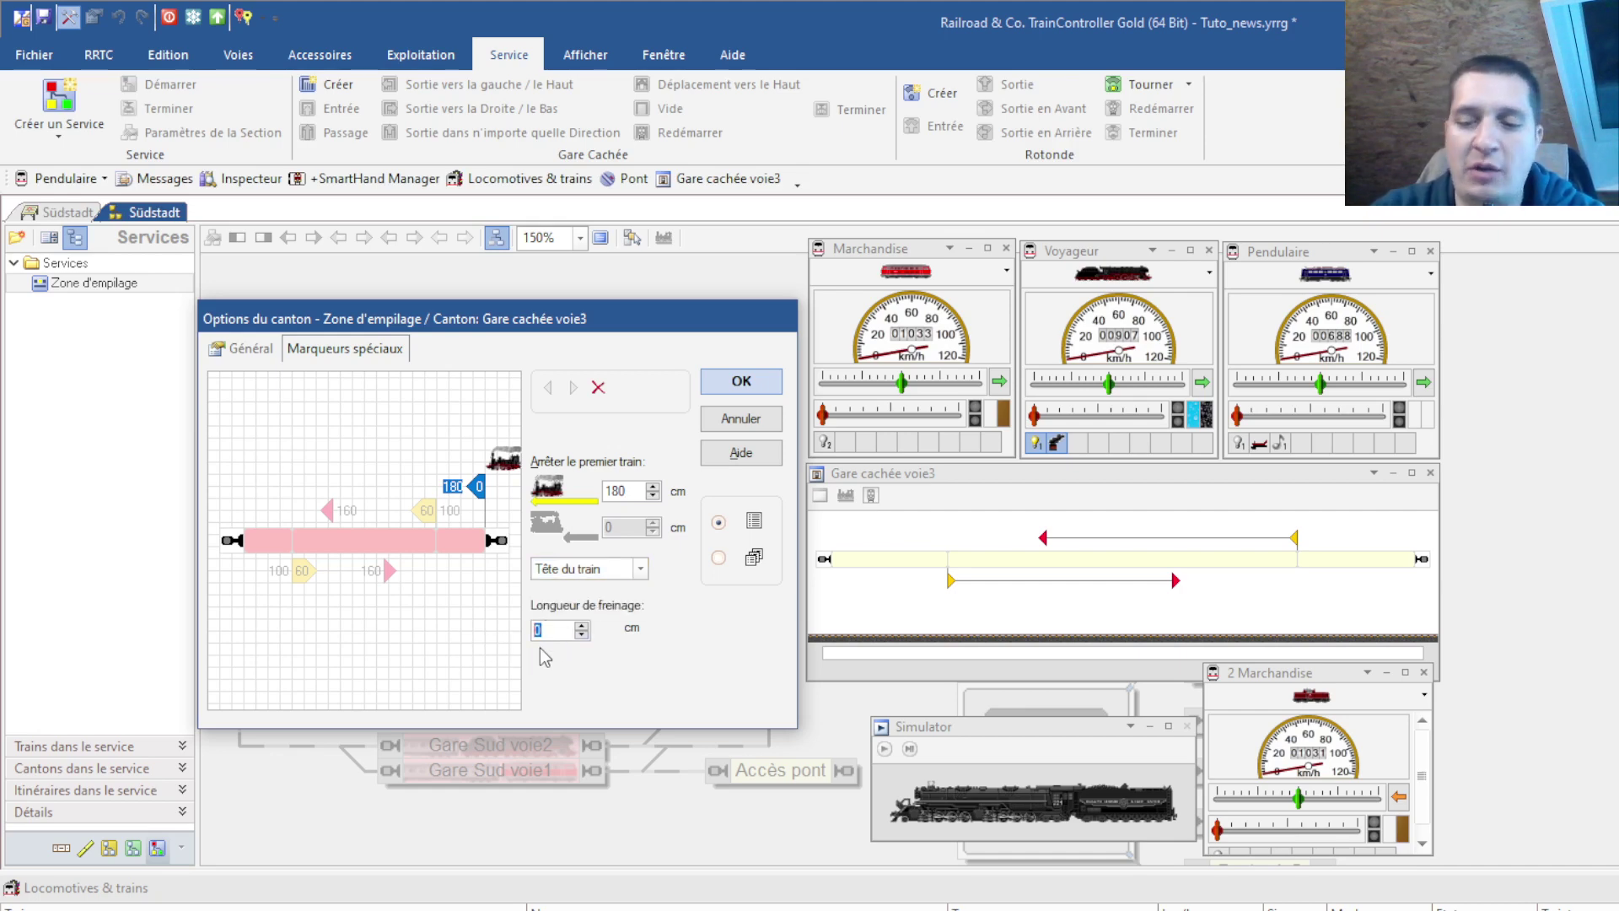
pyautogui.write('50')
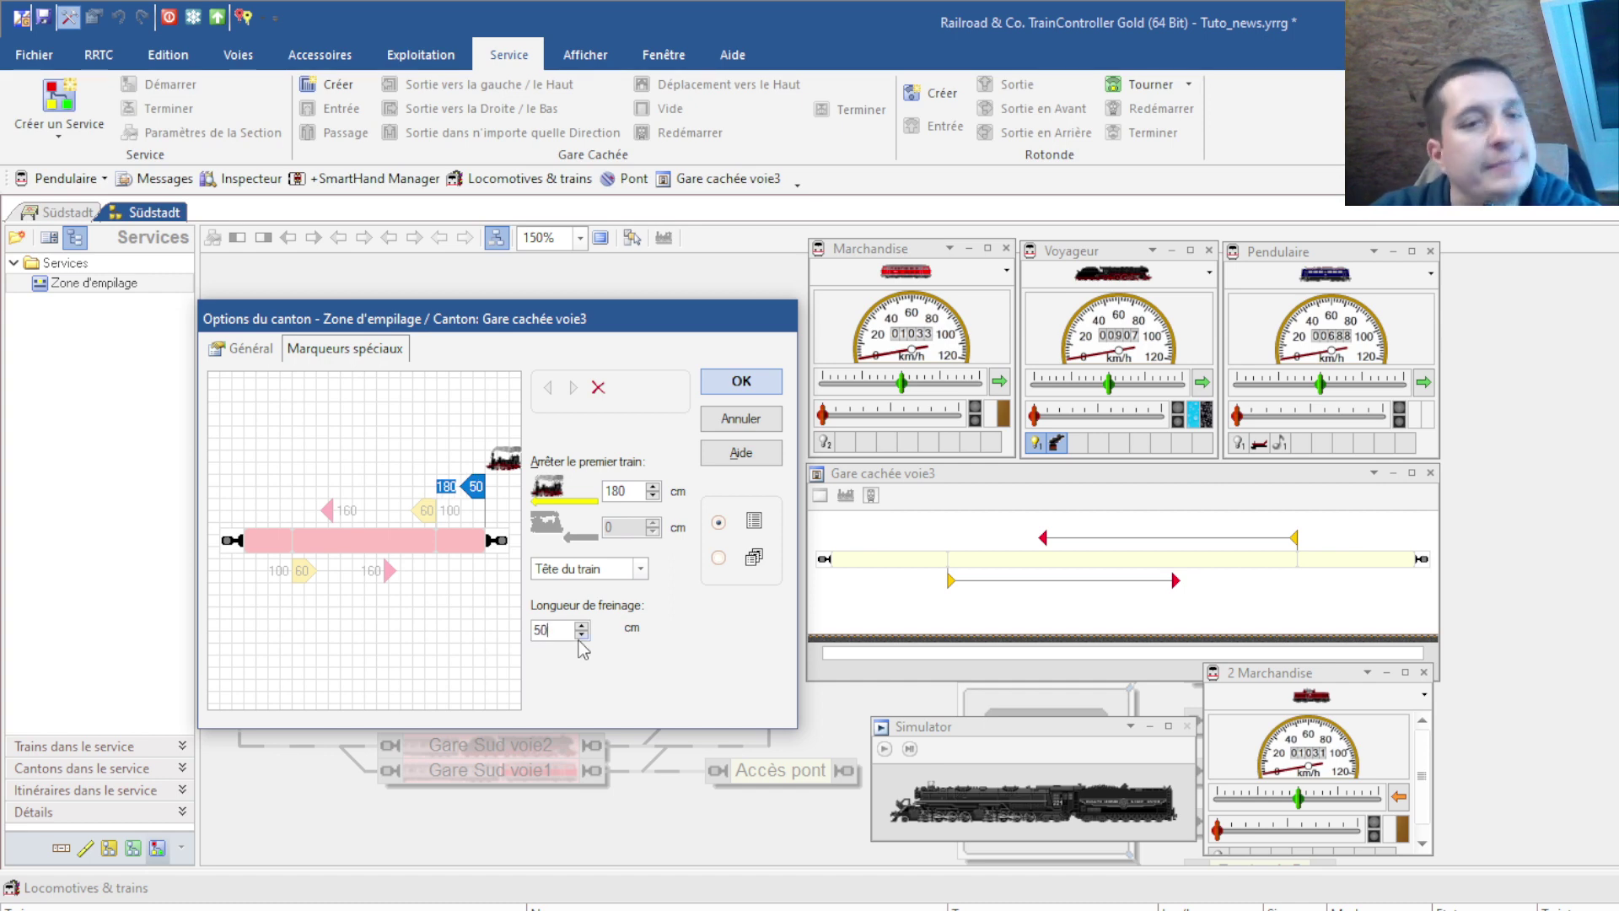
pyautogui.click(742, 382)
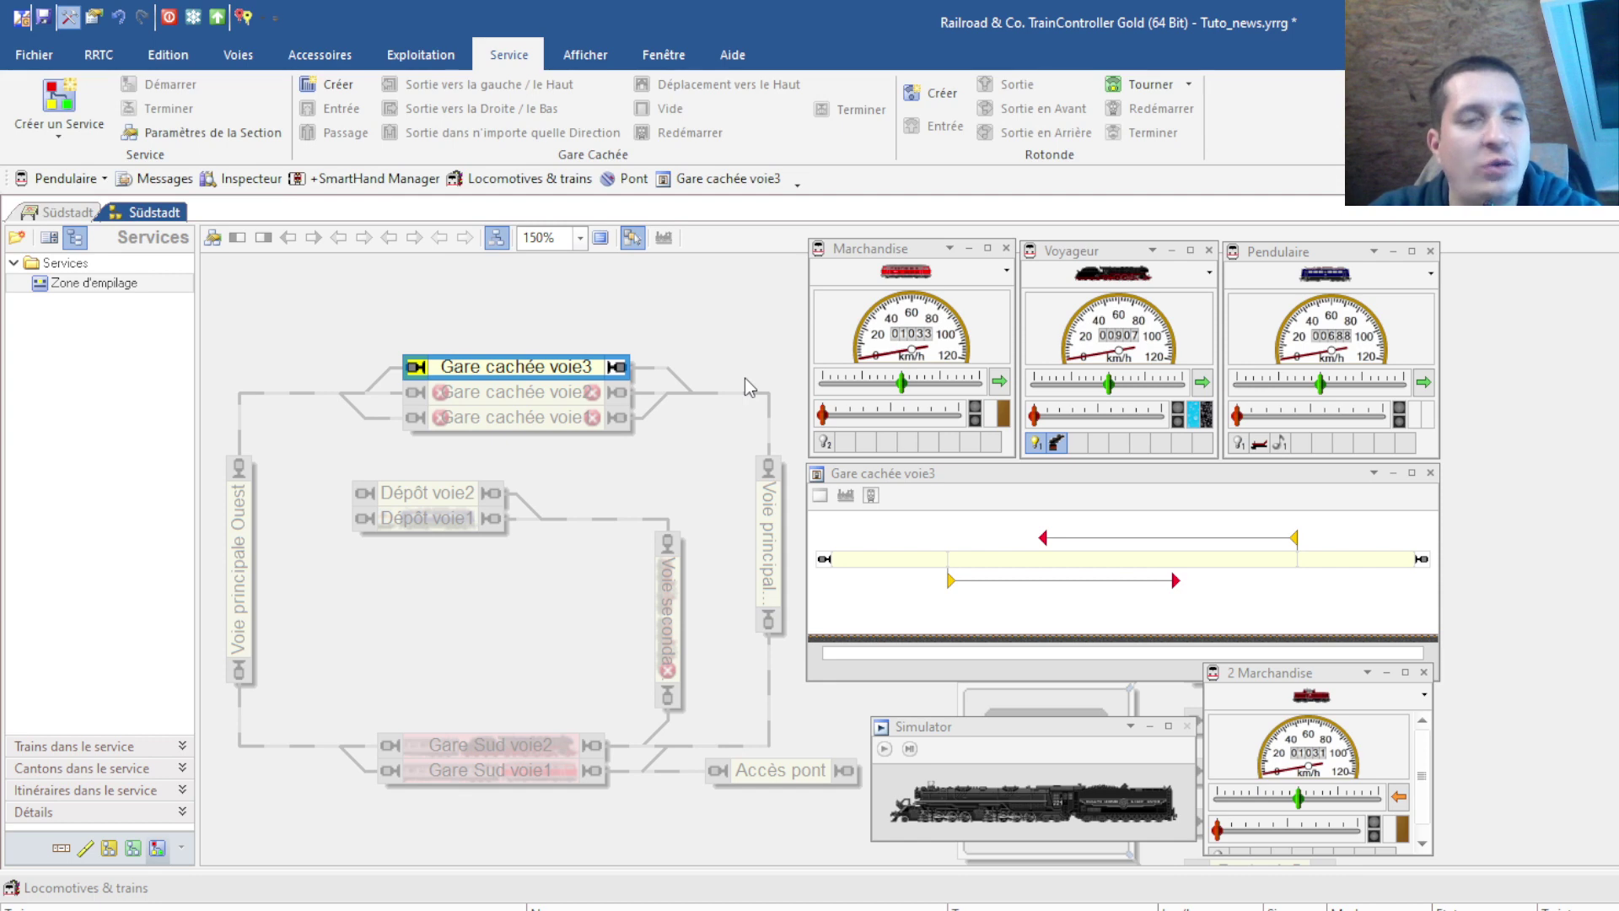
# - Set the interval between trains in the Zone d'empilage rules to 10
pyautogui.doubleClick(96, 287)
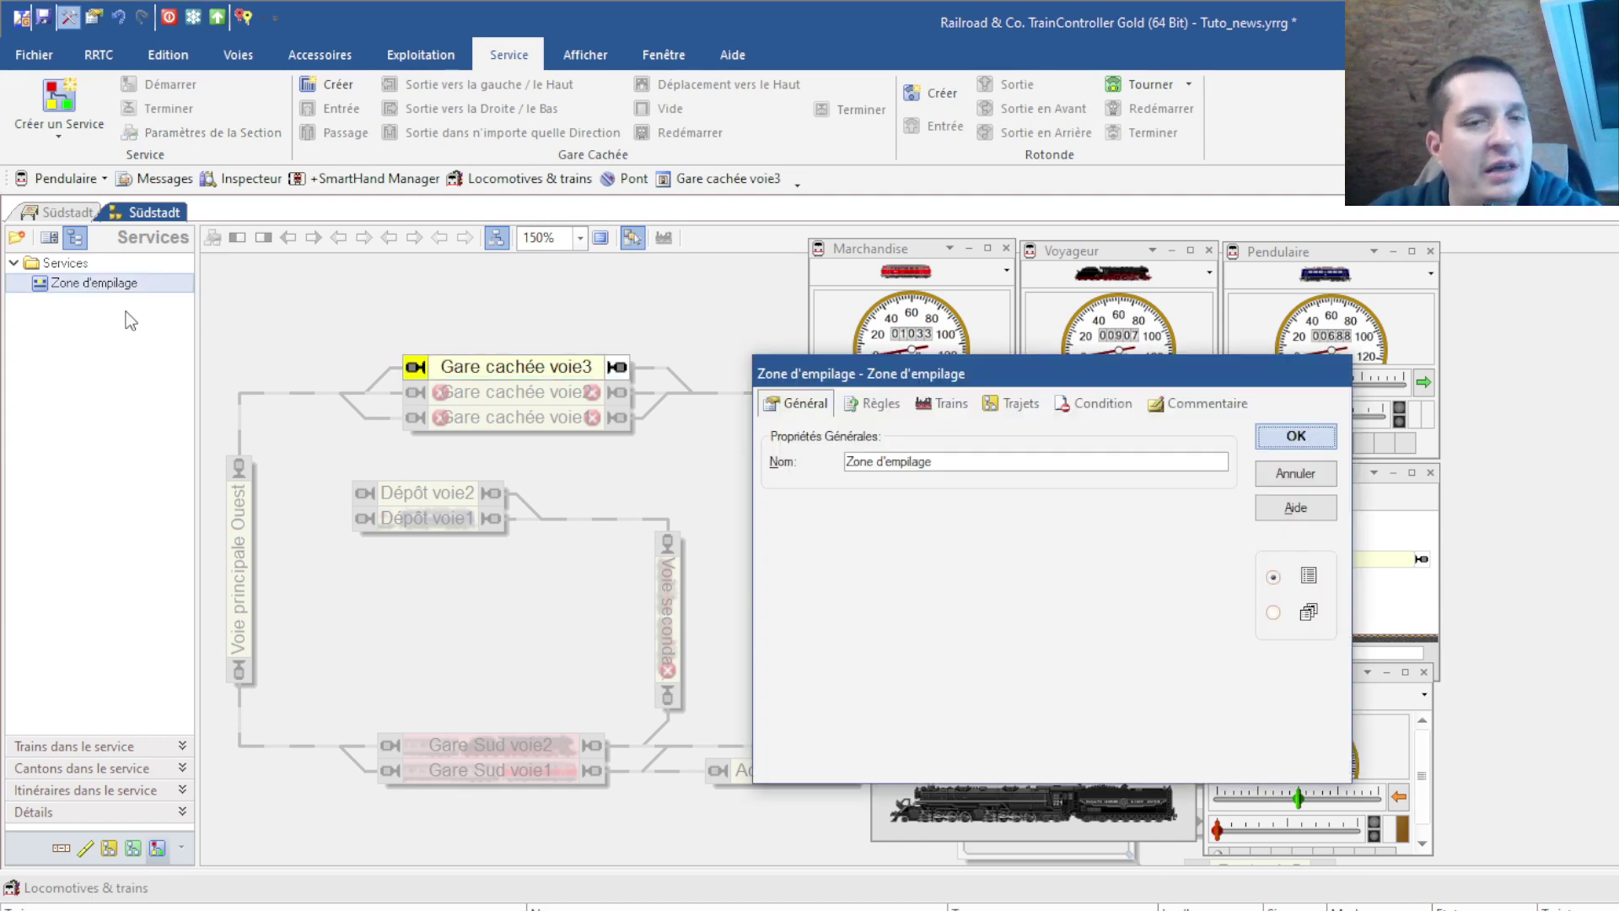
pyautogui.click(877, 405)
pyautogui.moveTo(877, 374); pyautogui.dragTo(345, 282)
pyautogui.click(578, 369)
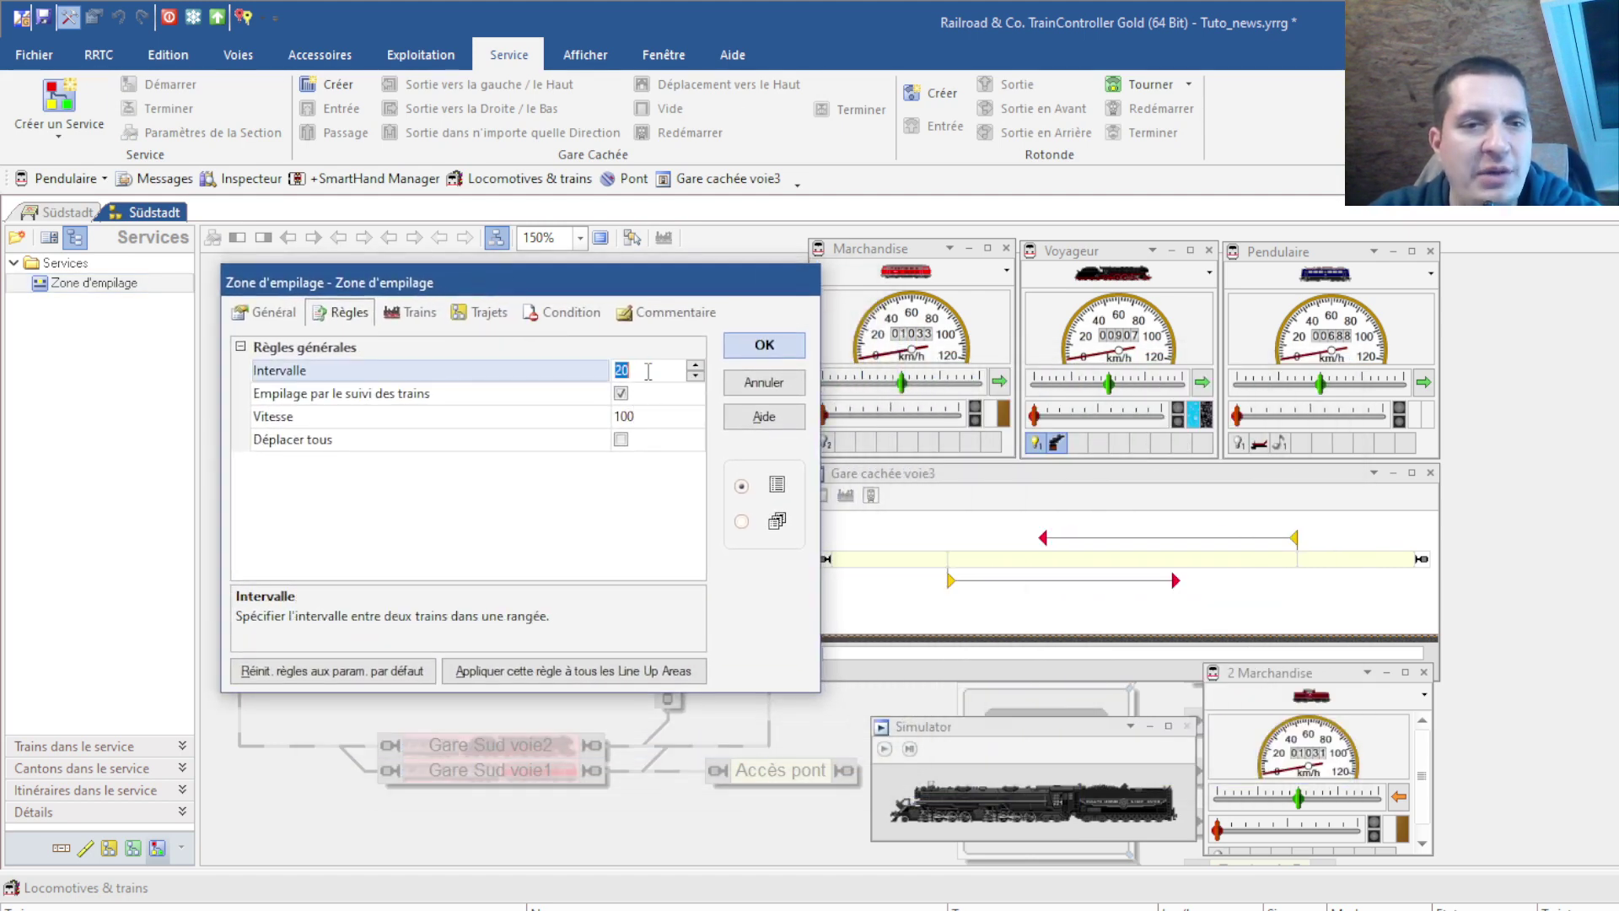
pyautogui.write('10')
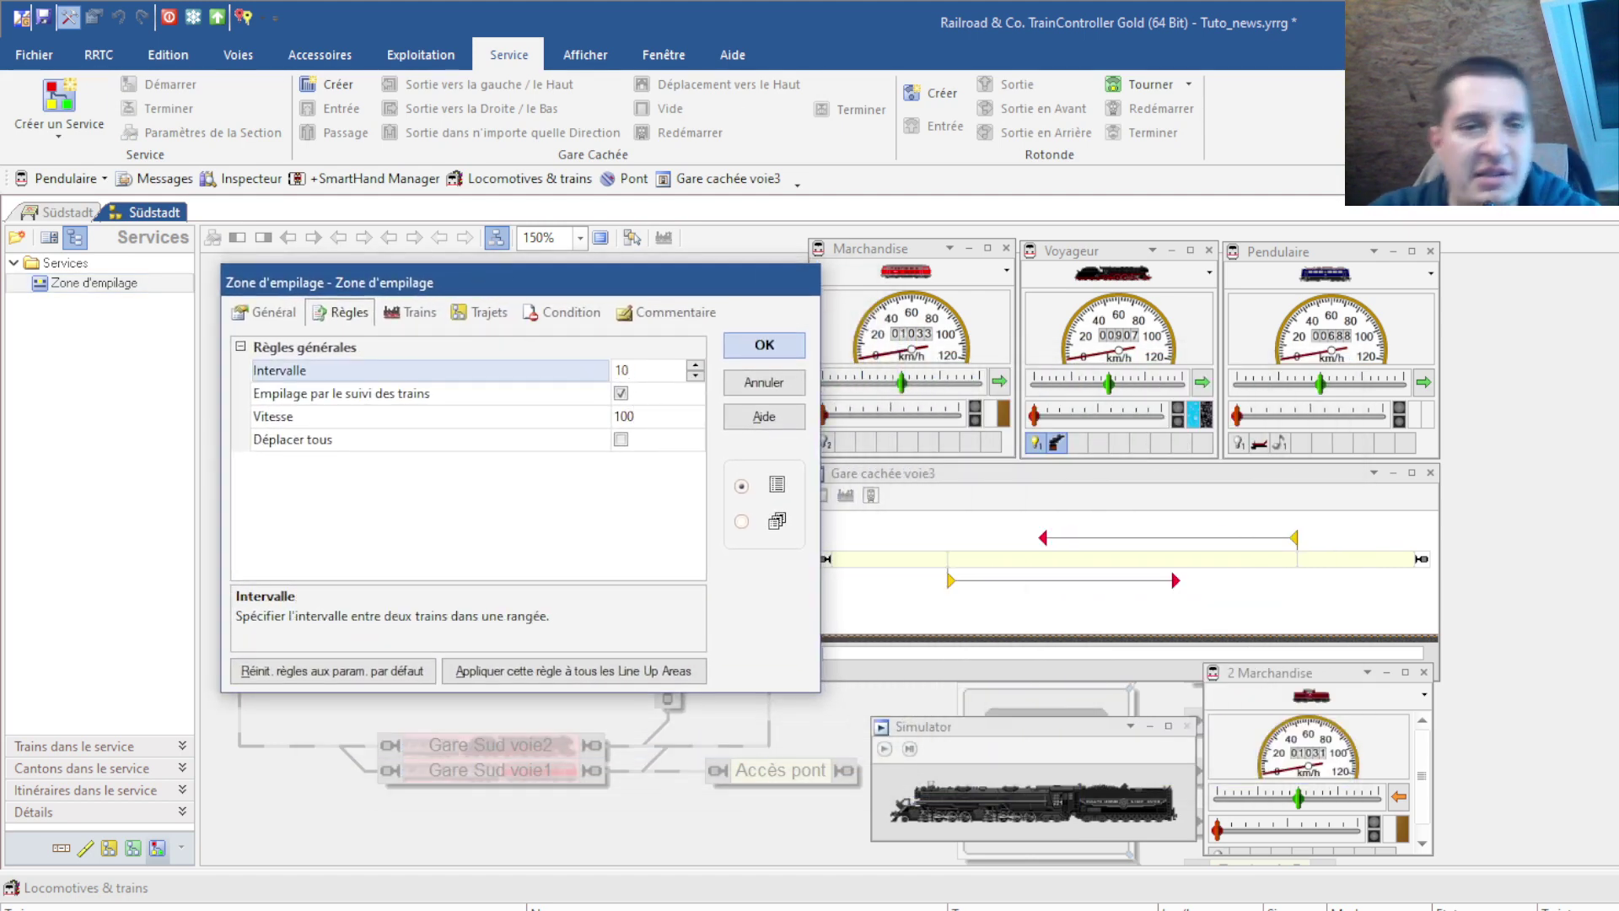
# - Set the zone's movement speed rule to 200, look through the remaining zone settings and accept the properties
pyautogui.click(418, 418)
pyautogui.click(629, 416)
pyautogui.write('200')
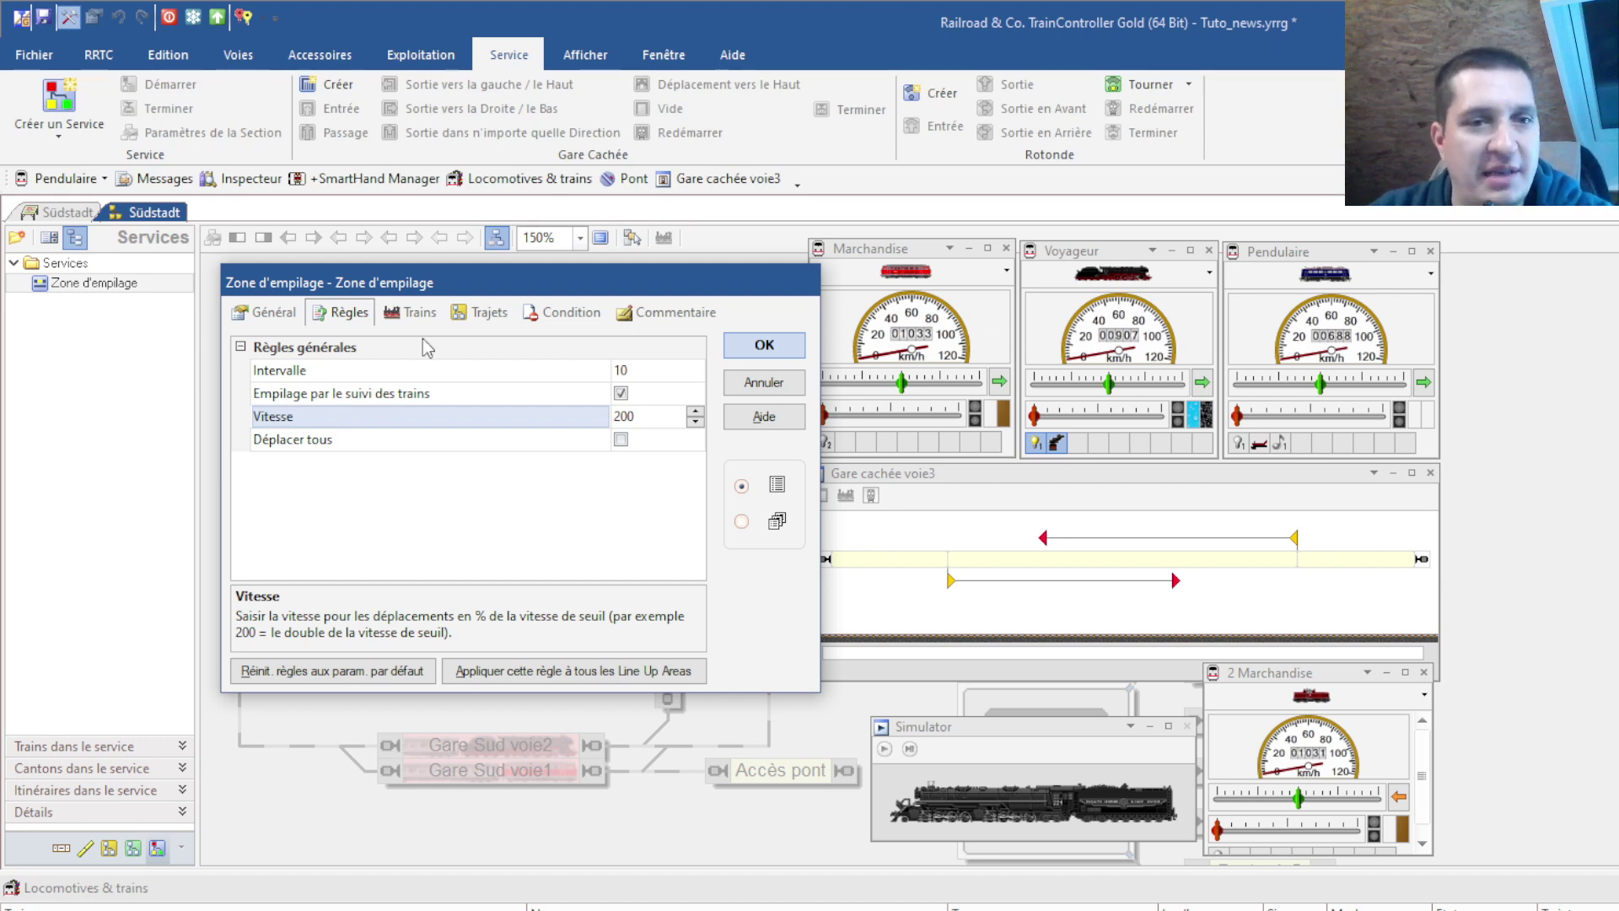
pyautogui.click(411, 312)
pyautogui.click(546, 314)
pyautogui.click(667, 312)
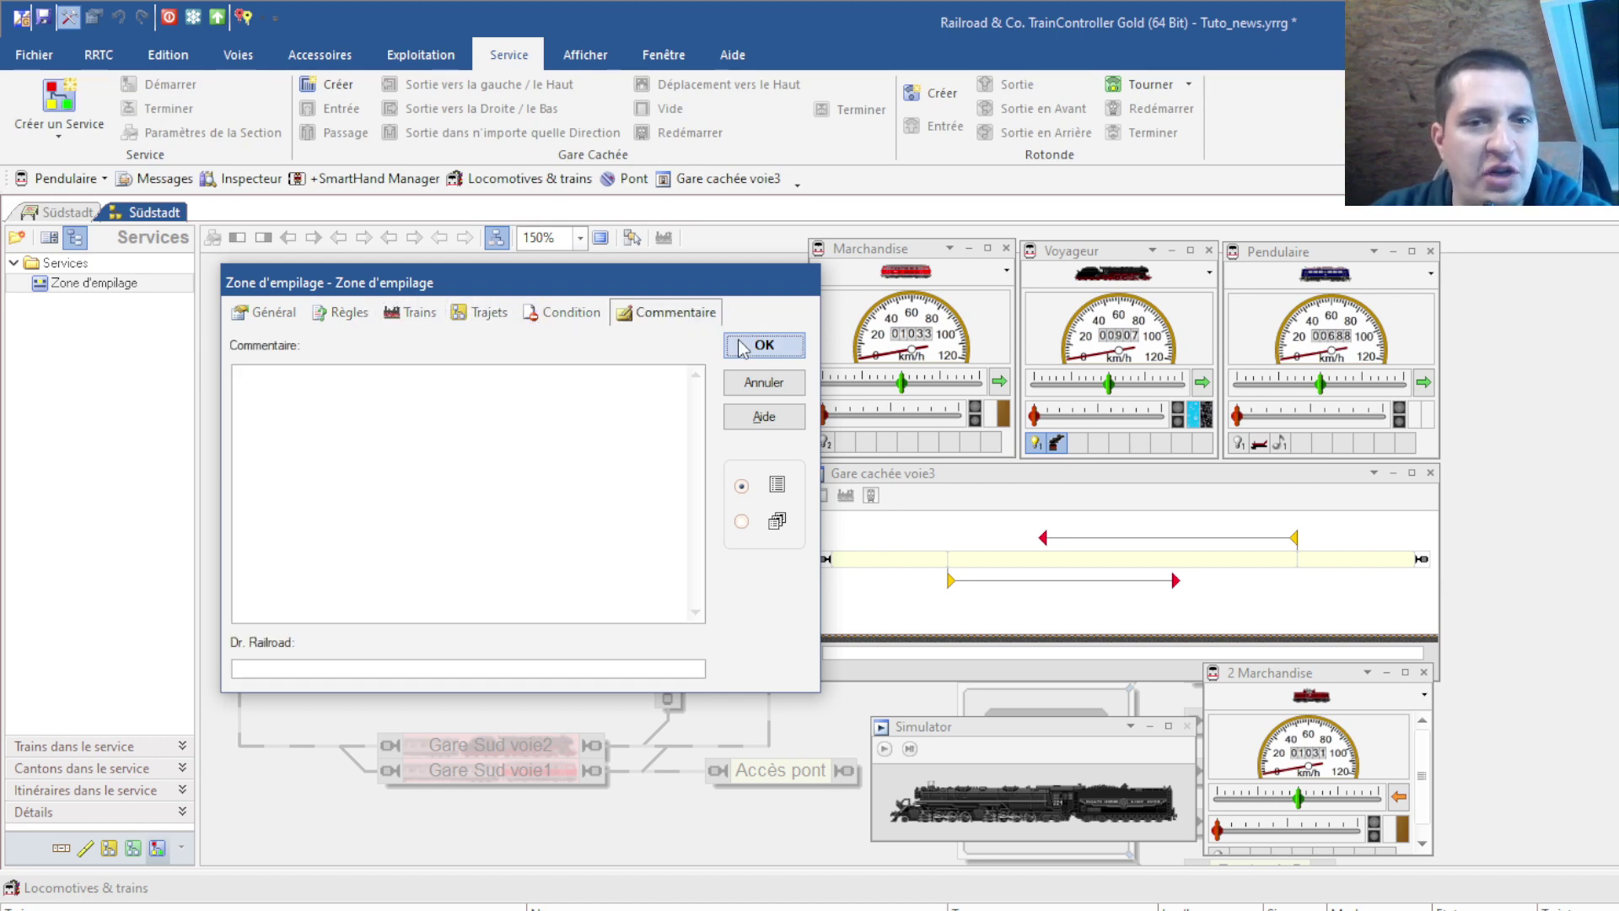
pyautogui.click(743, 345)
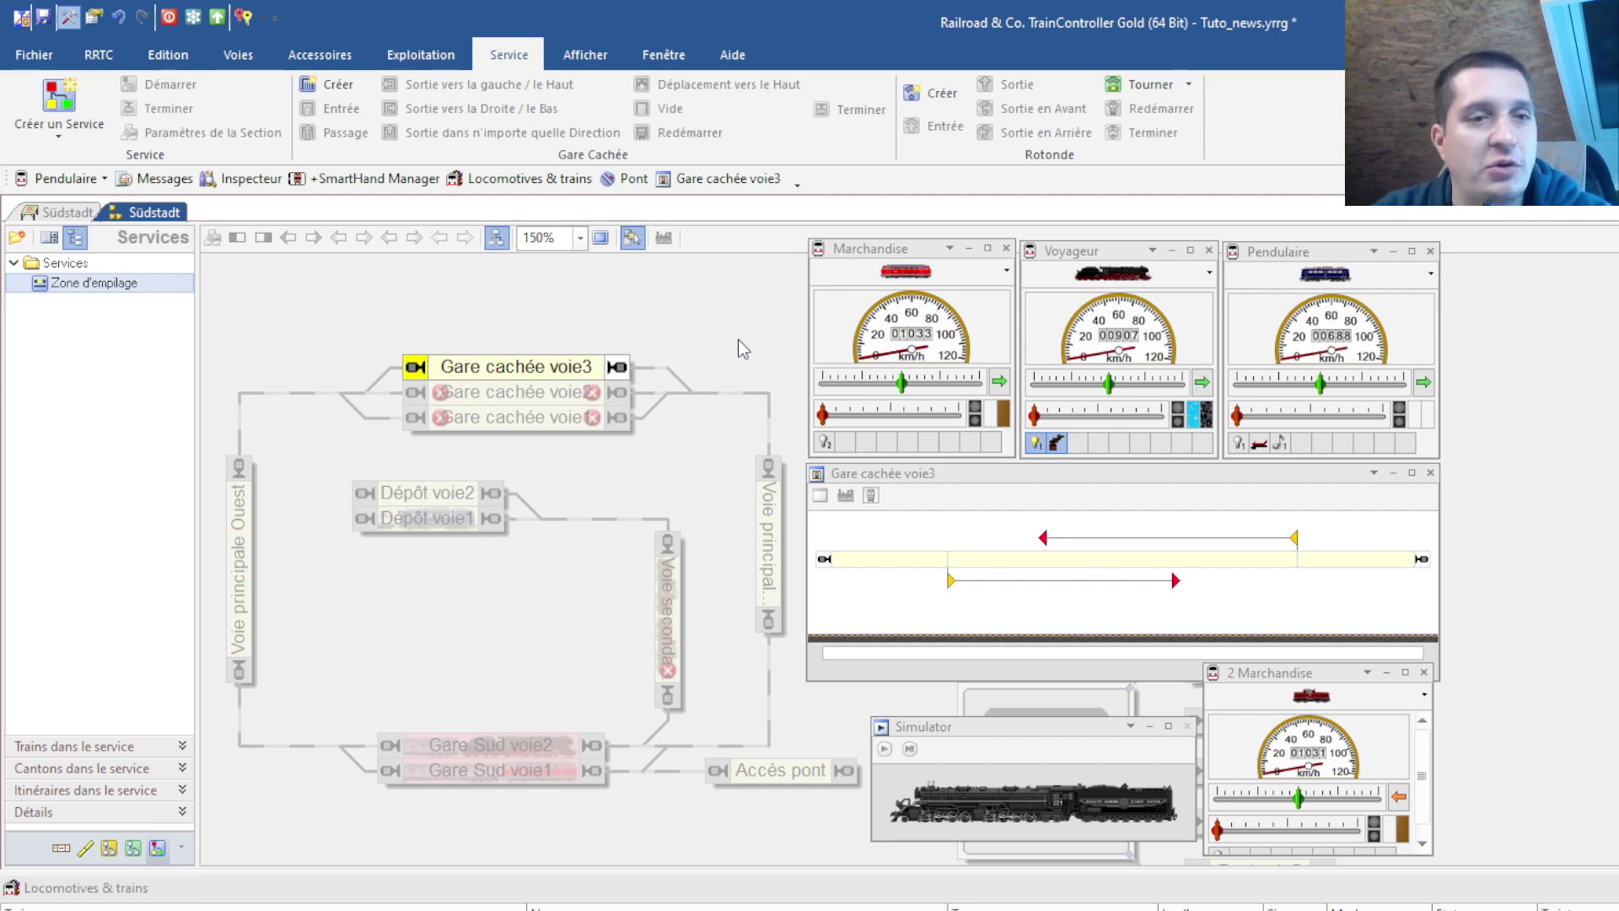
# - Create a new schedule in the Zugfahrten folder and name it "Traj empilage"
pyautogui.click(109, 847)
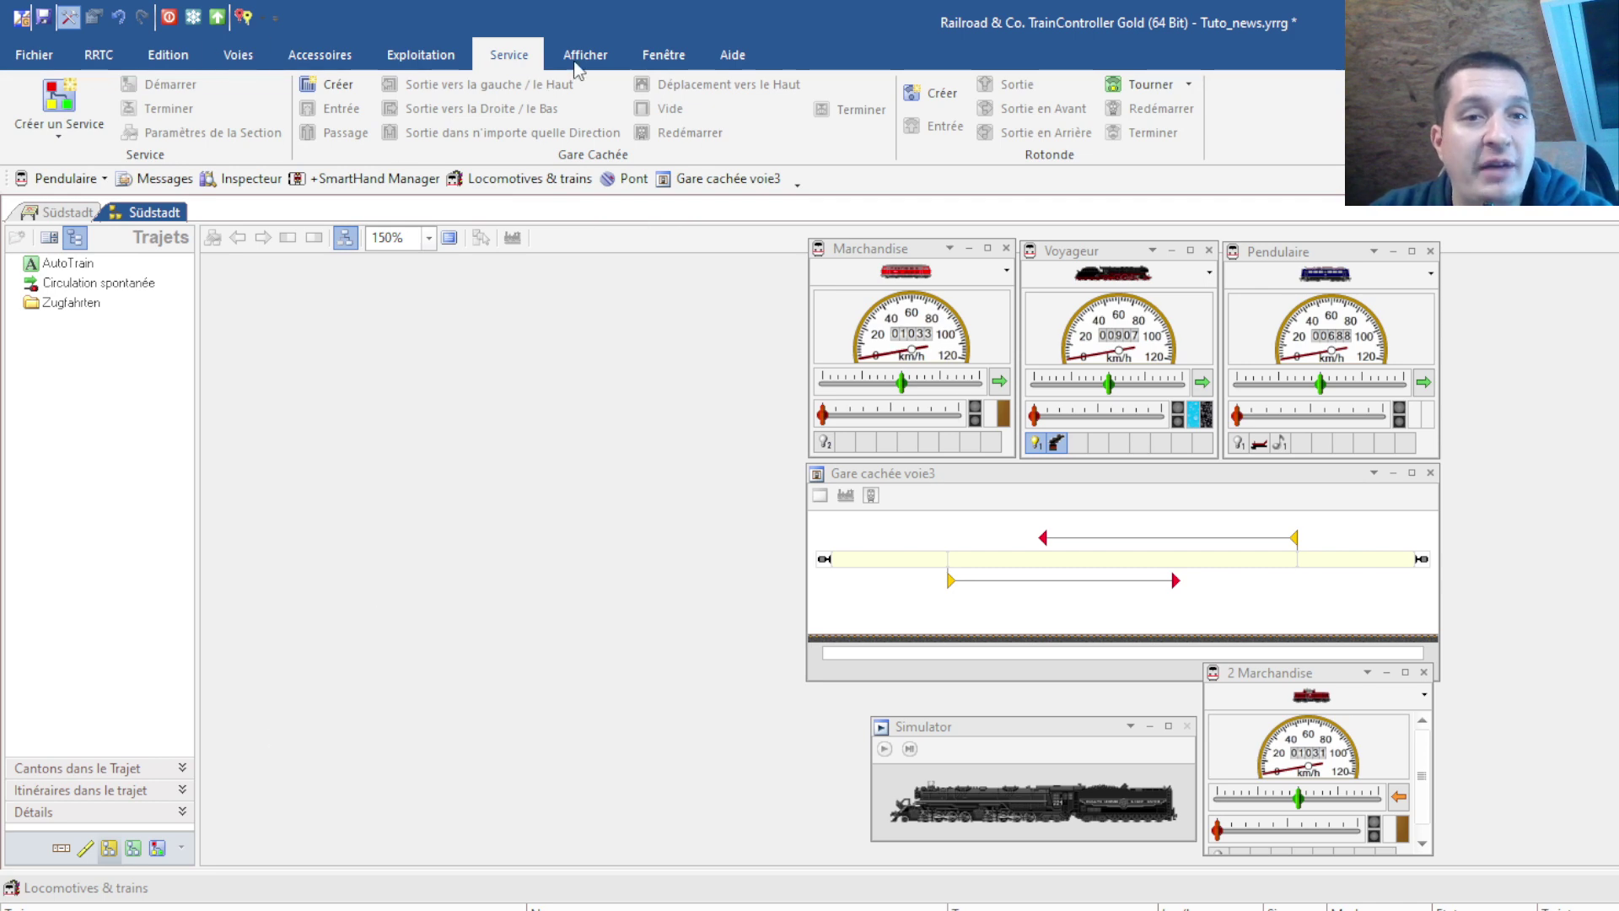
pyautogui.click(444, 55)
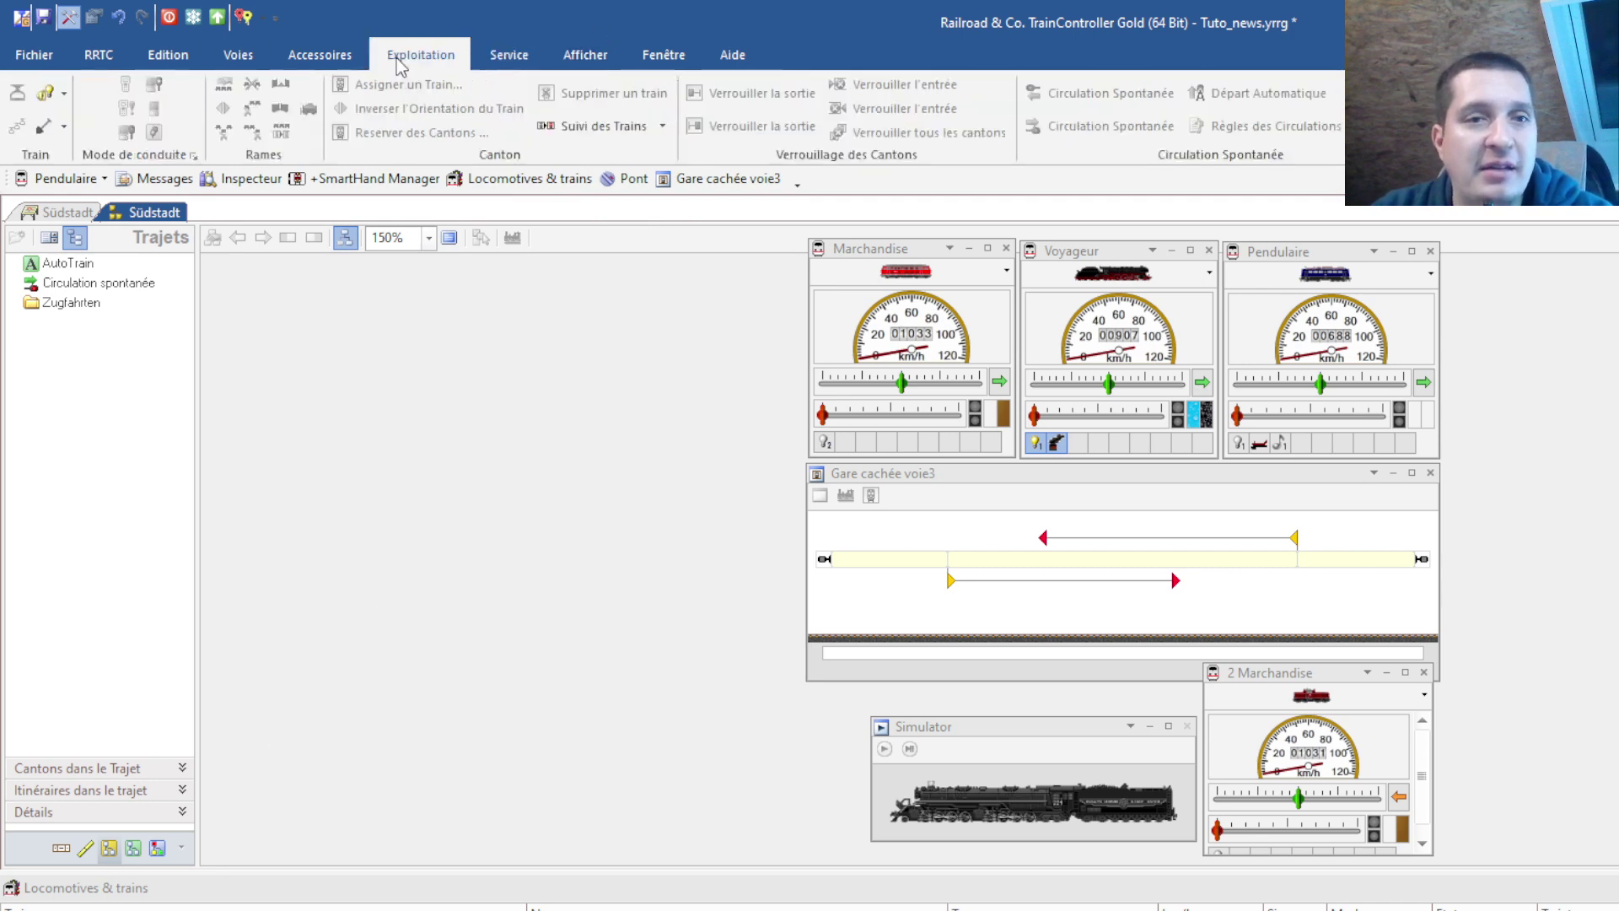
pyautogui.click(168, 54)
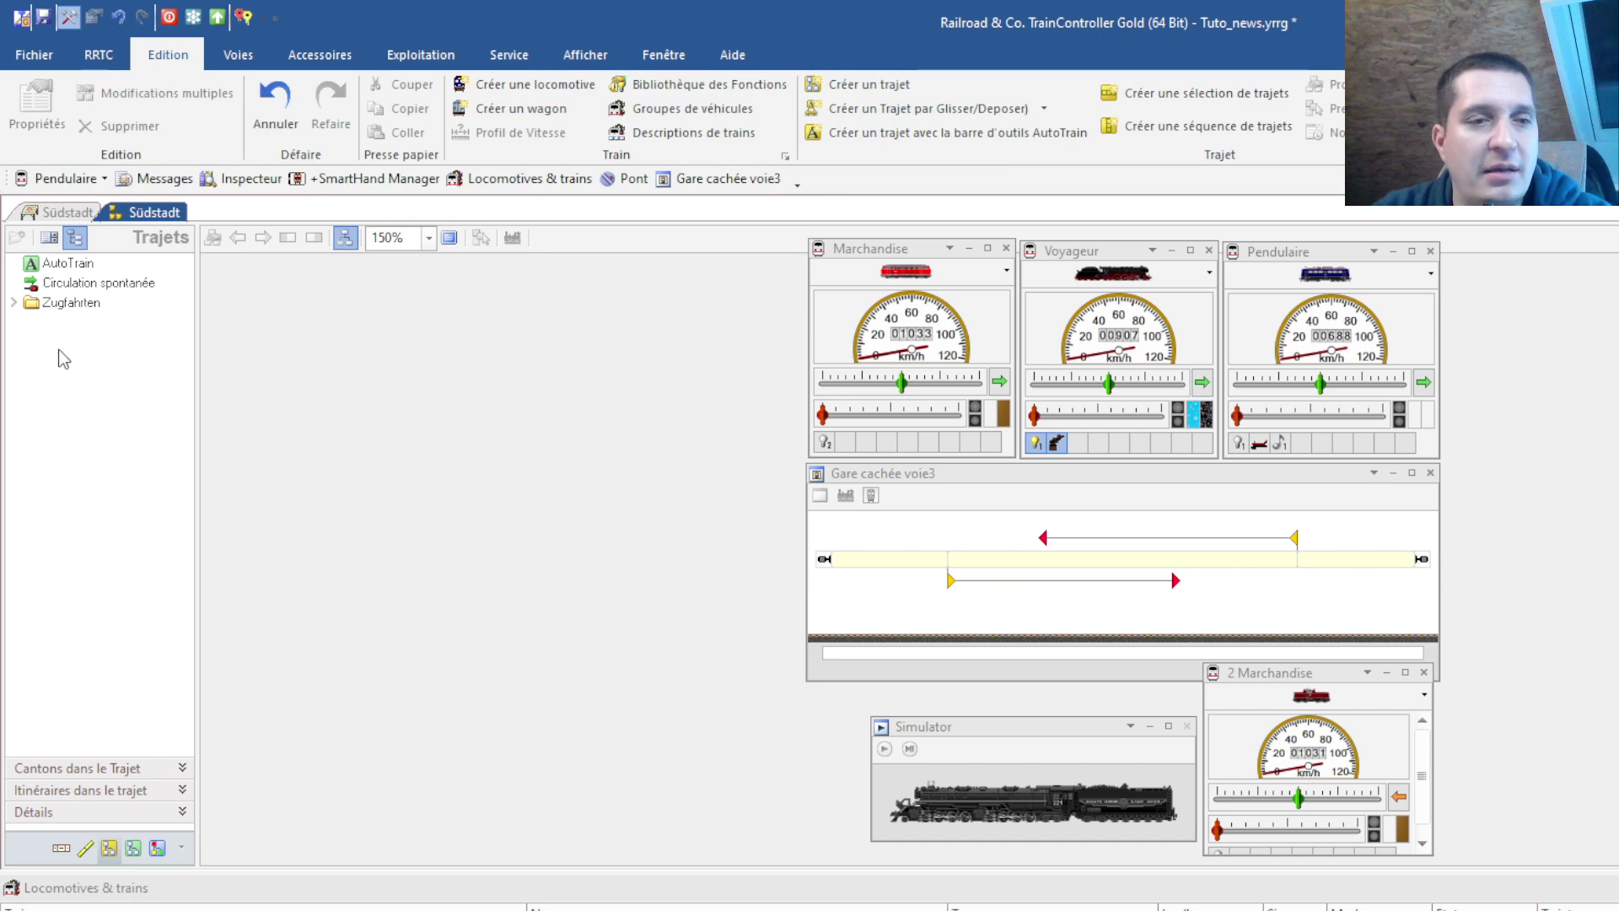
pyautogui.click(76, 306)
pyautogui.click(13, 303)
pyautogui.click(71, 325)
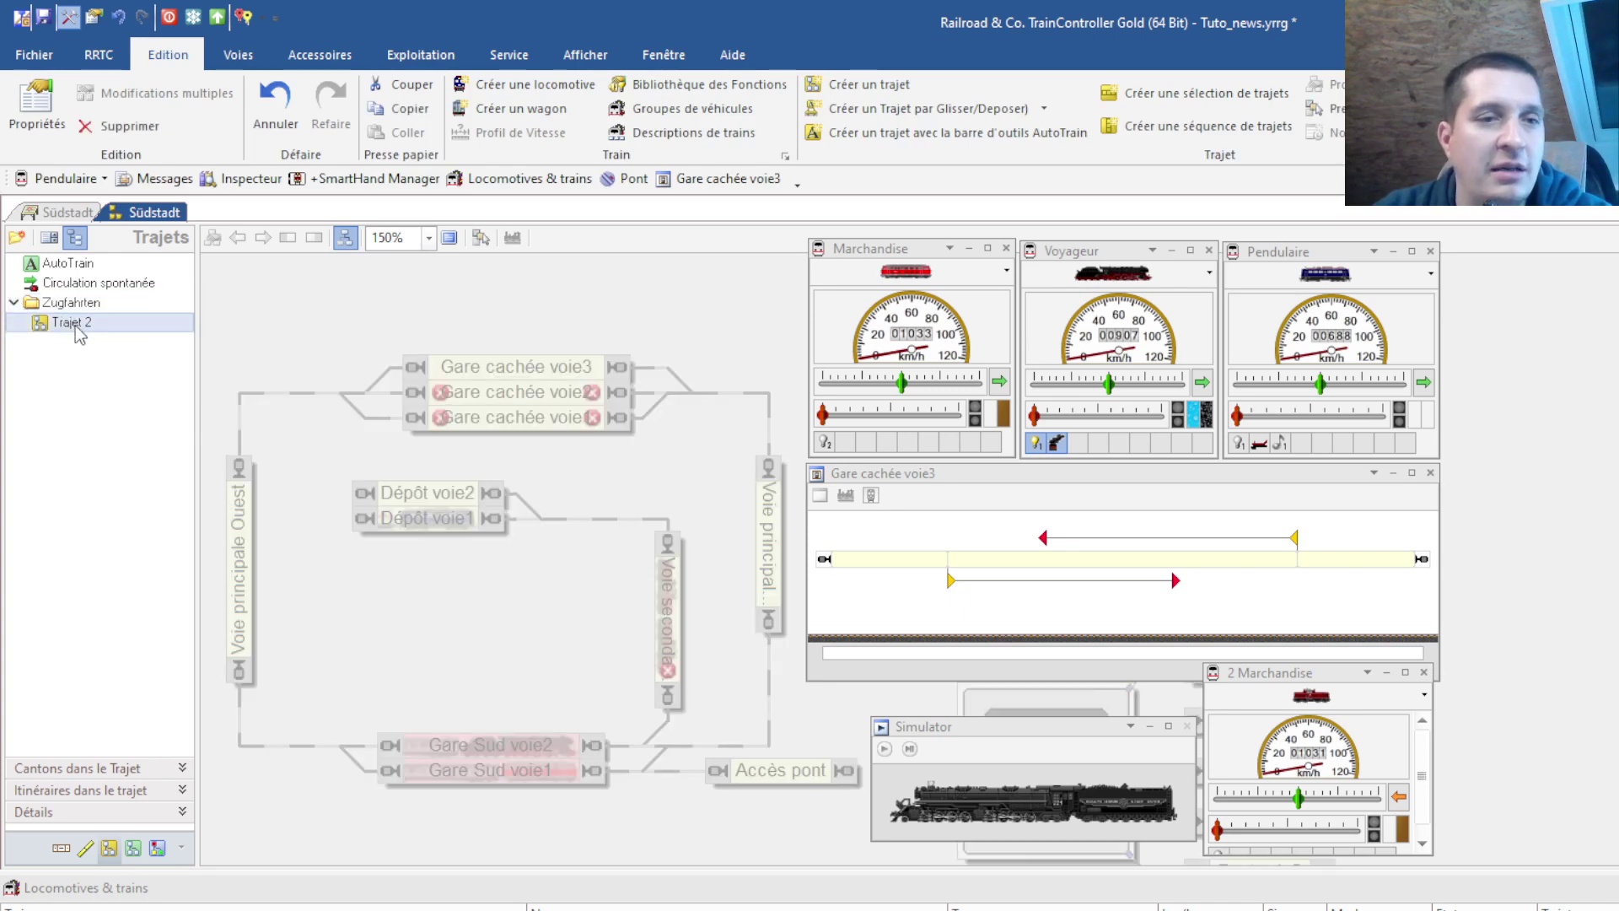
pyautogui.doubleClick(74, 323)
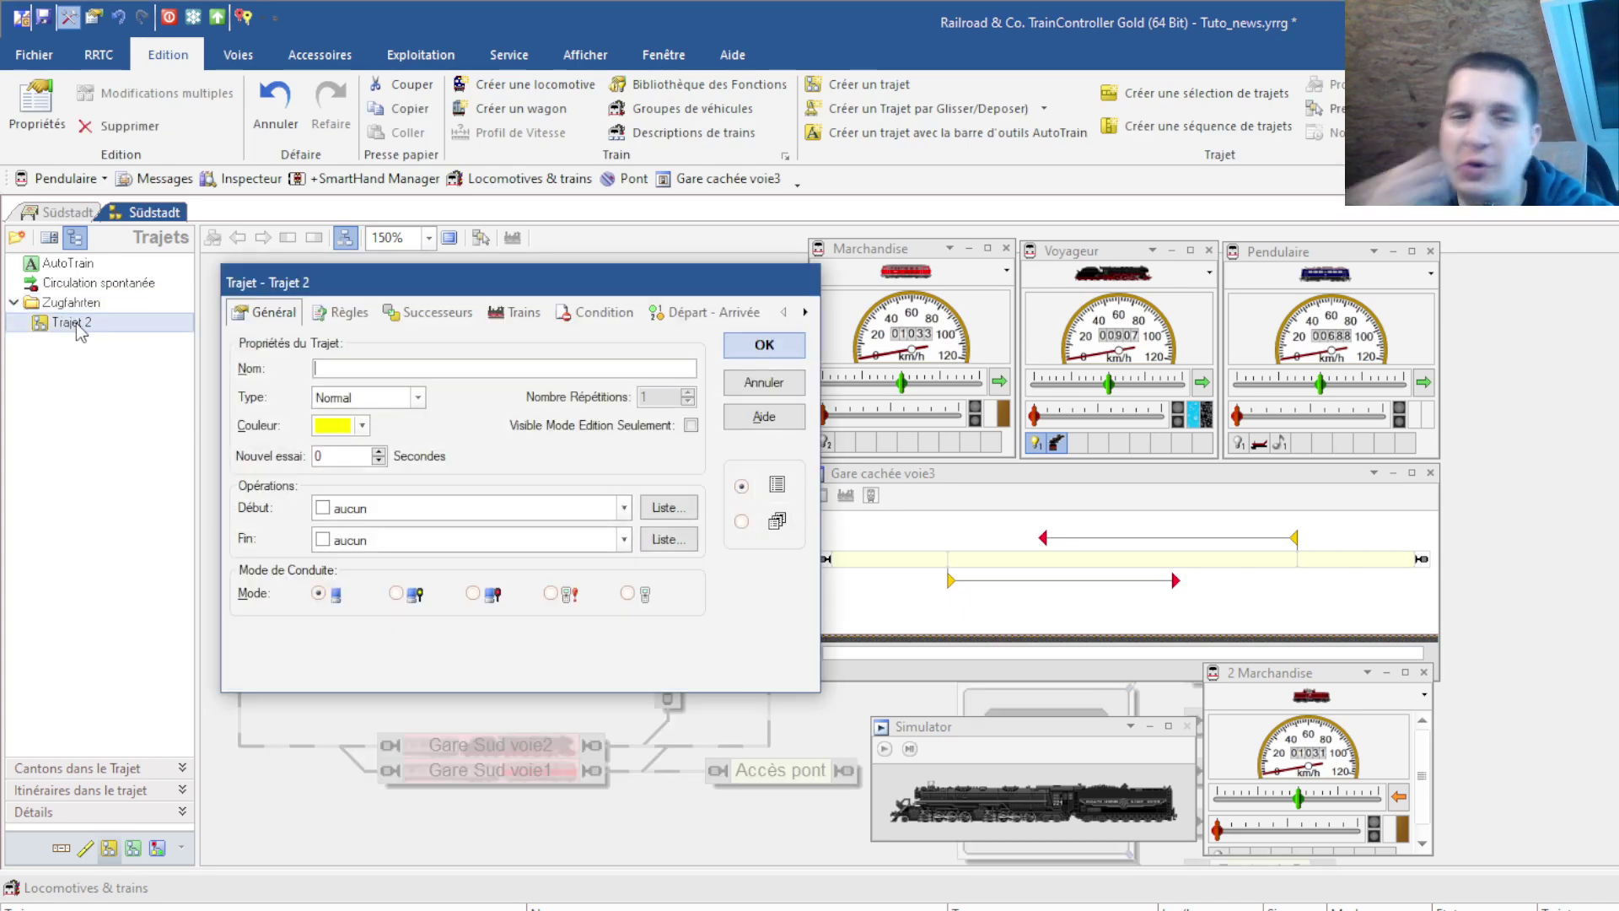
pyautogui.write('Traj empilage')
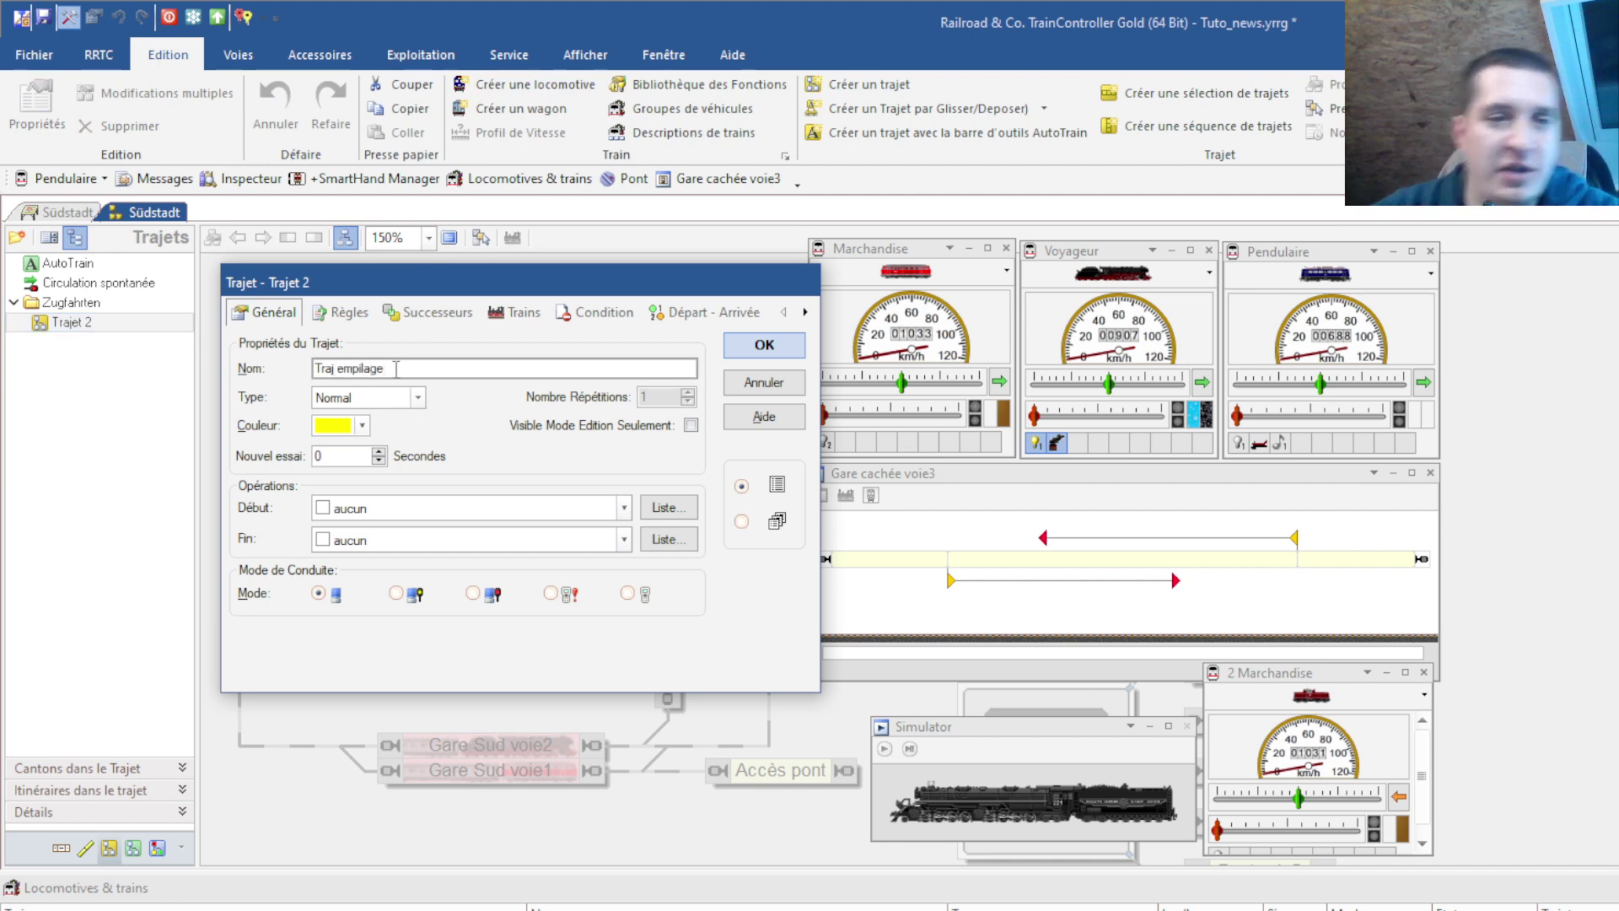
# - In the Traj empilage rules, disable selecting only trains in the start blocks and require trains to fit within the arrival blocks
pyautogui.click(342, 312)
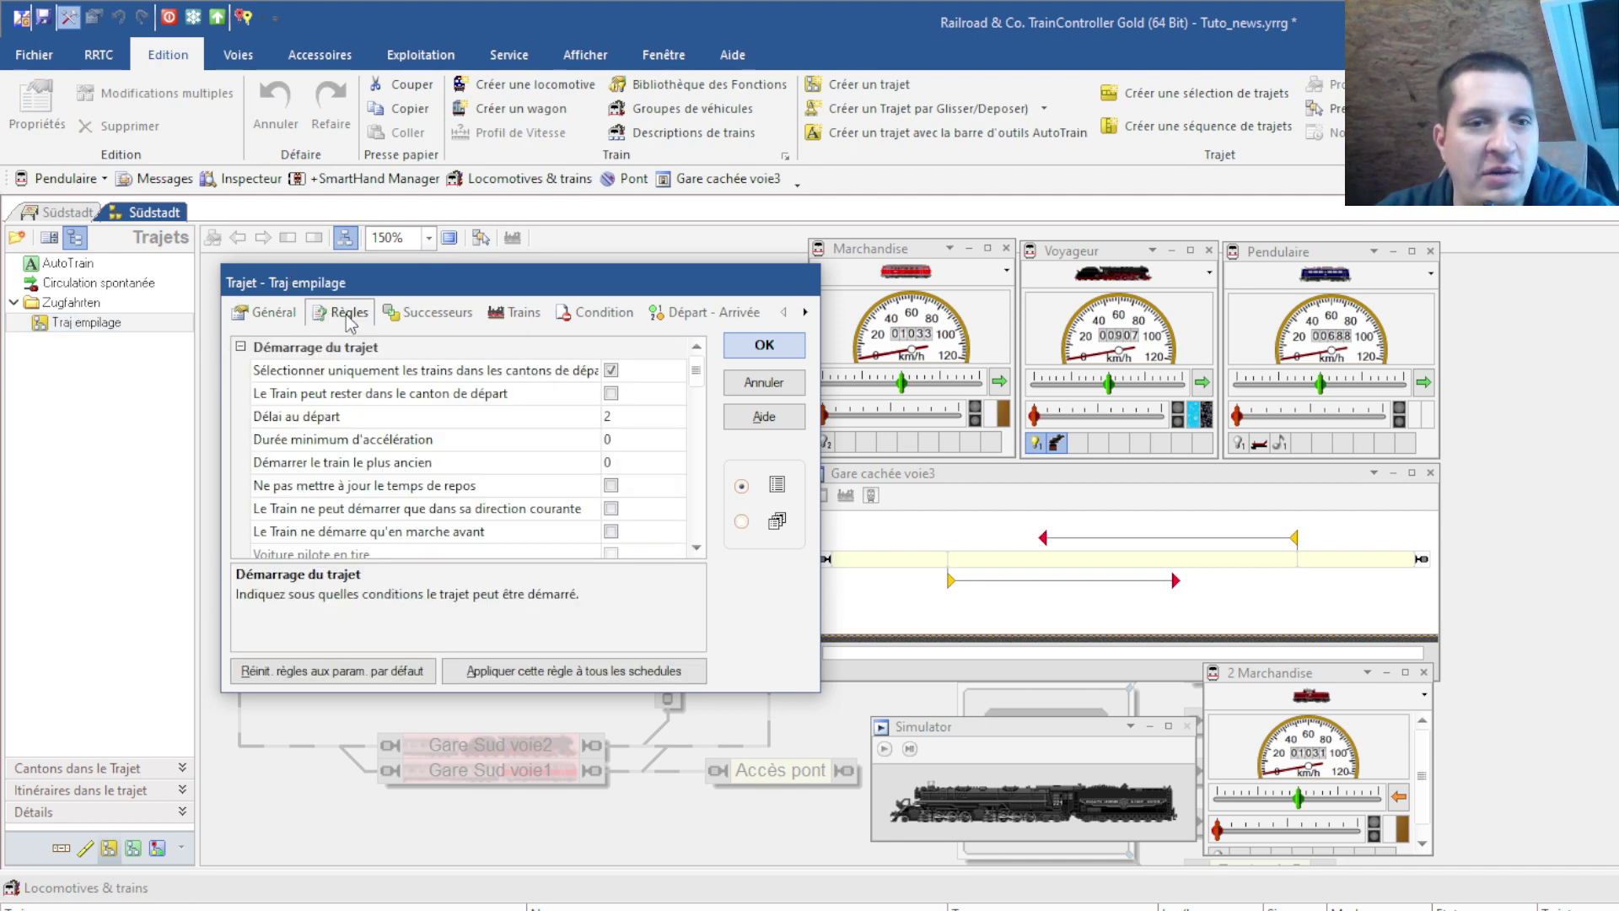
pyautogui.click(611, 371)
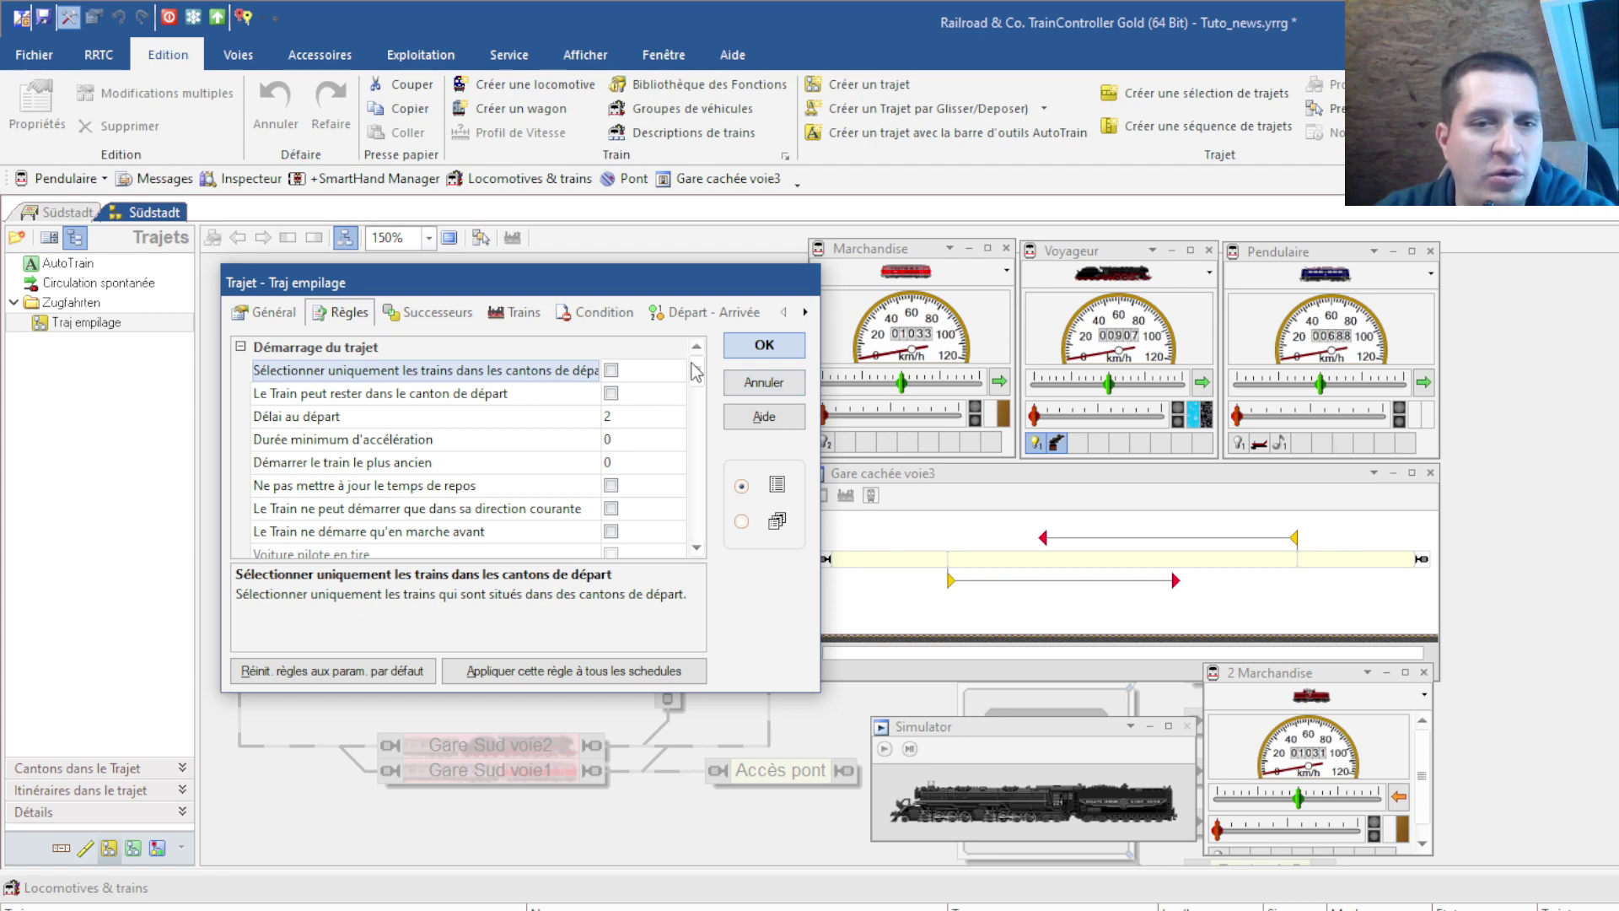
pyautogui.scroll(-2, 698, 383)
pyautogui.moveTo(699, 388); pyautogui.dragTo(699, 477)
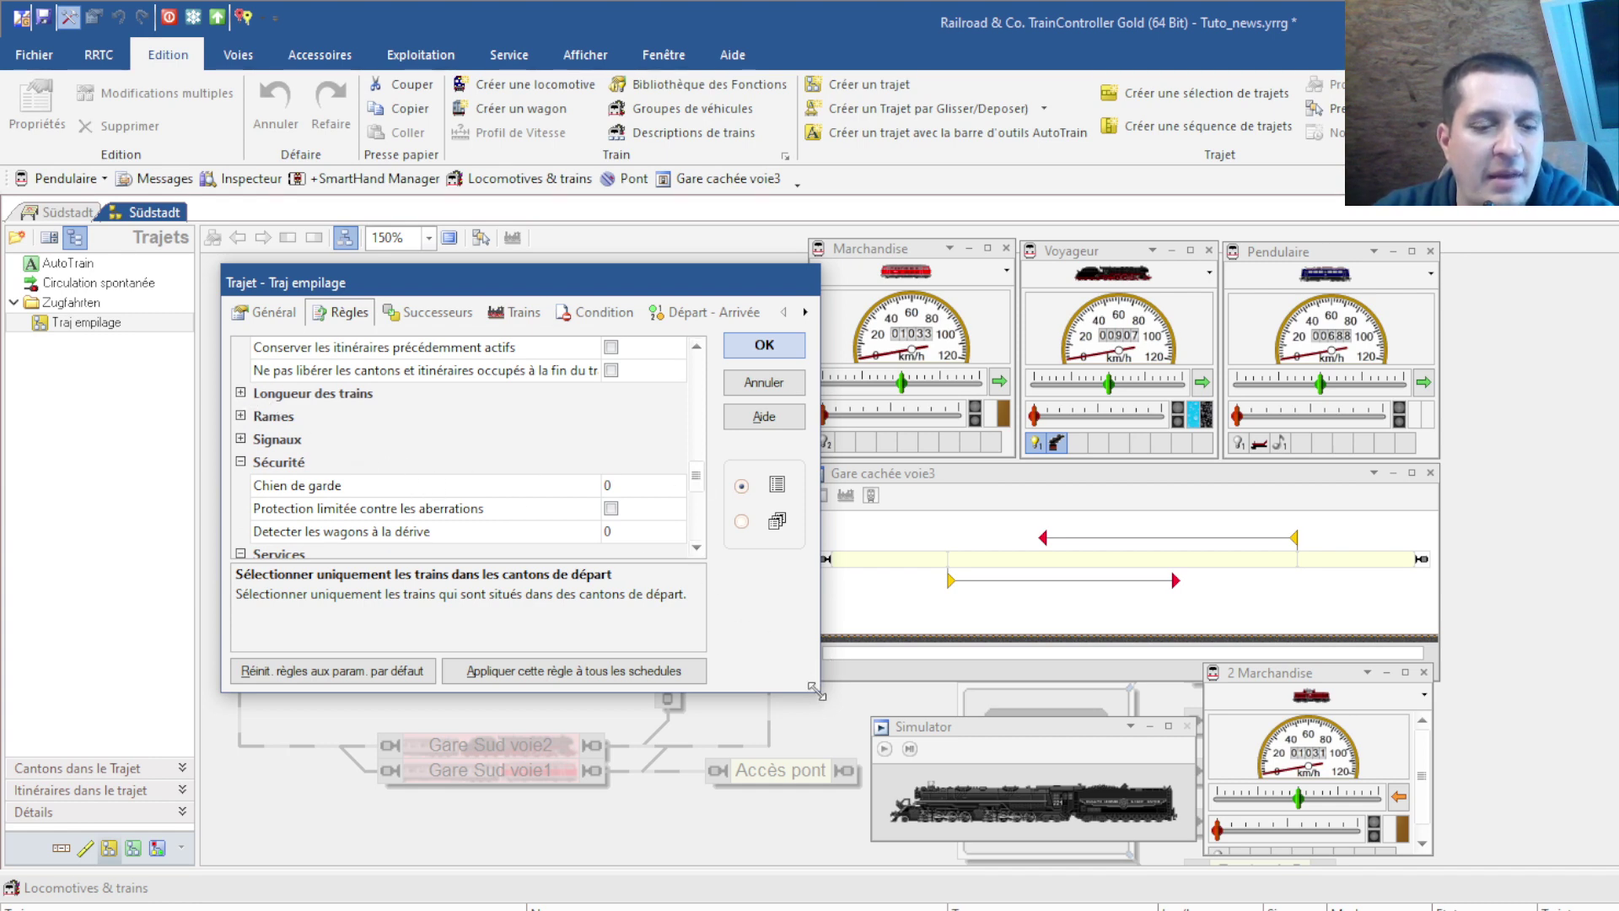
pyautogui.moveTo(751, 690); pyautogui.dragTo(751, 909)
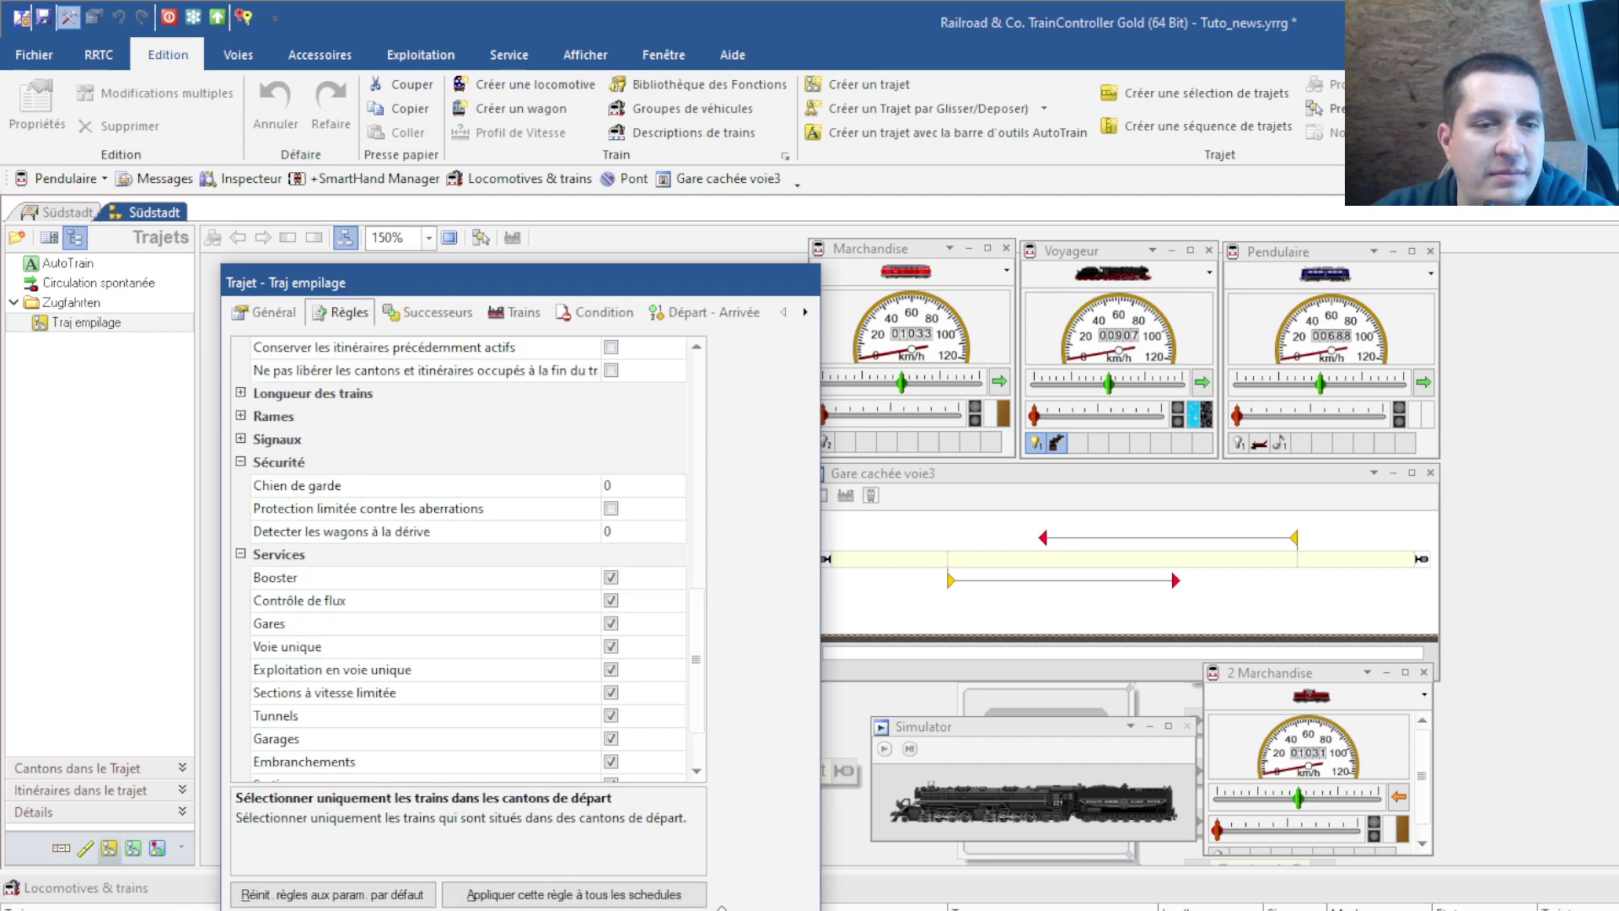
pyautogui.click(241, 393)
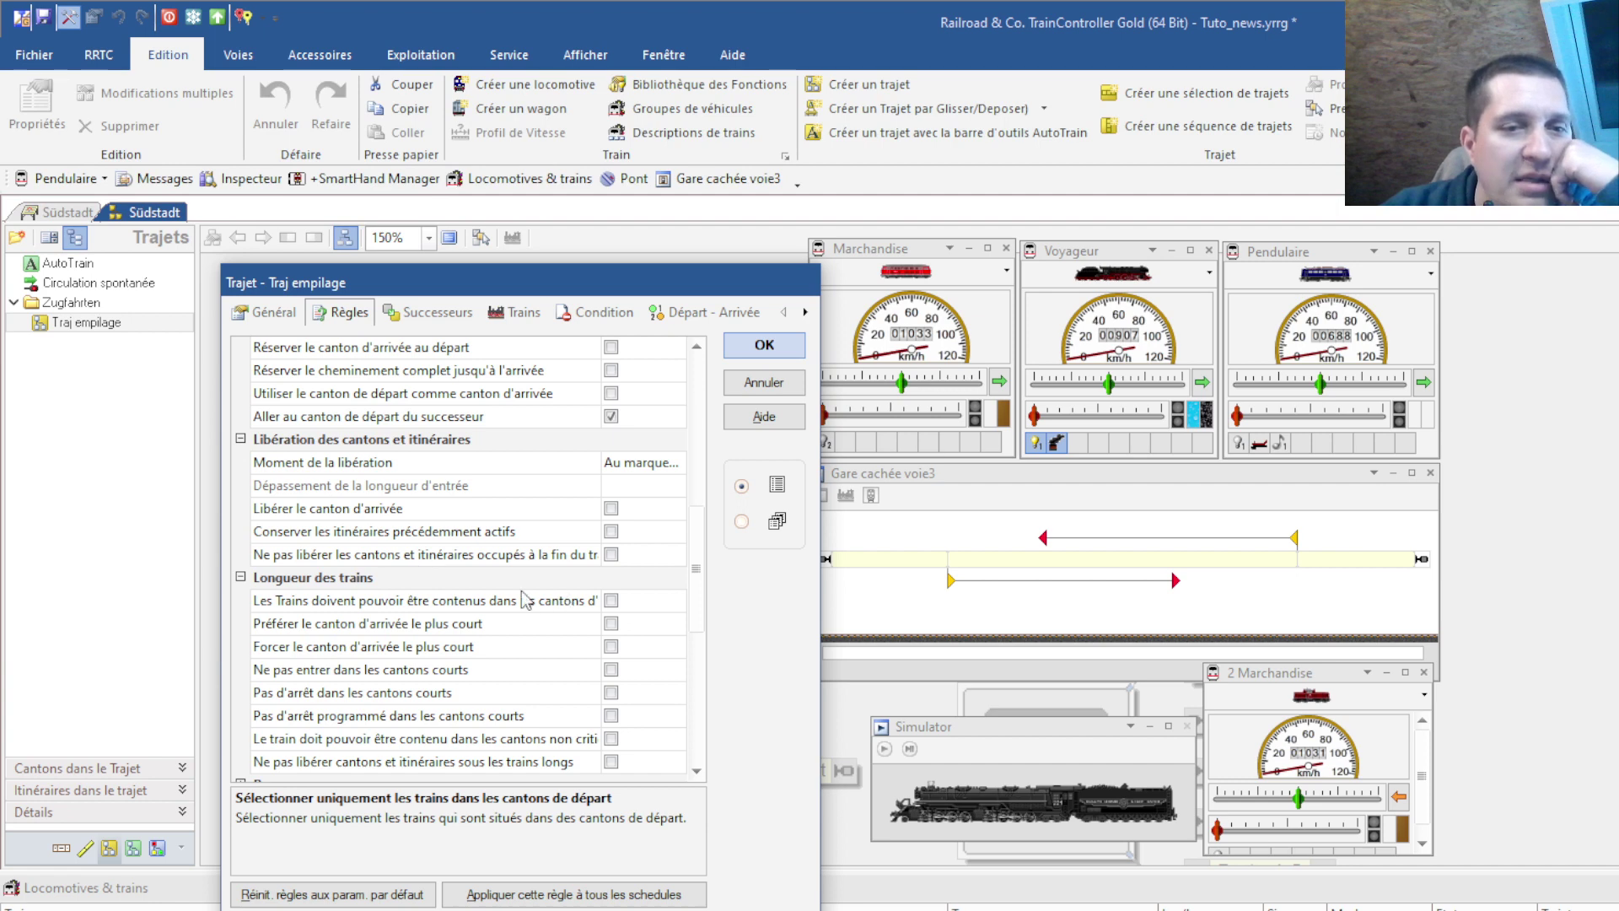
pyautogui.click(317, 600)
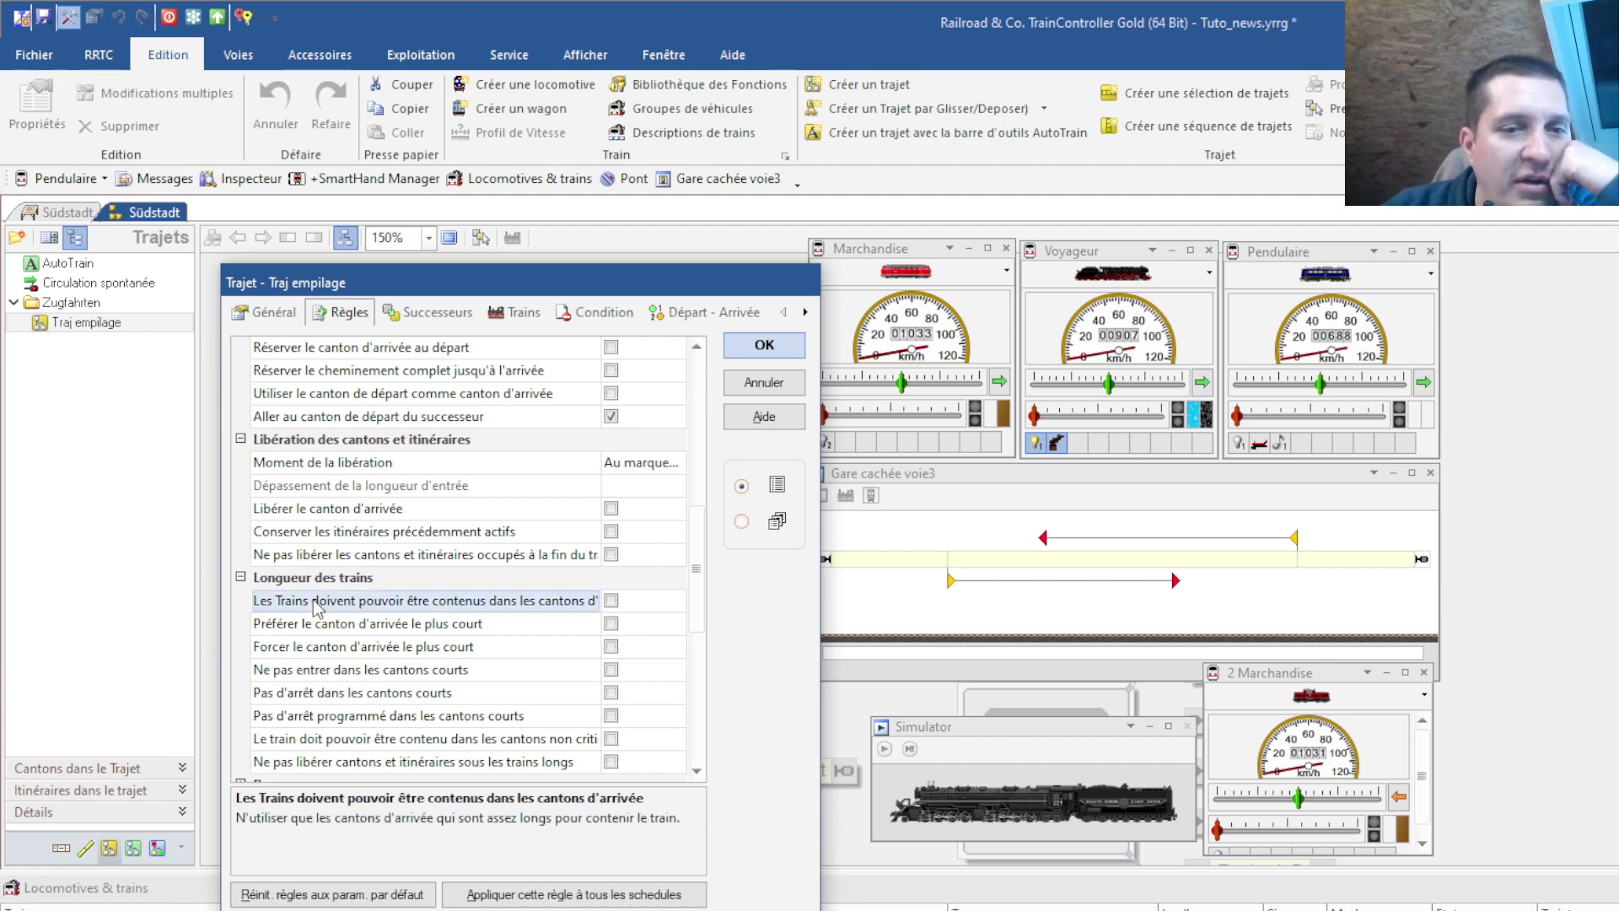
pyautogui.click(611, 601)
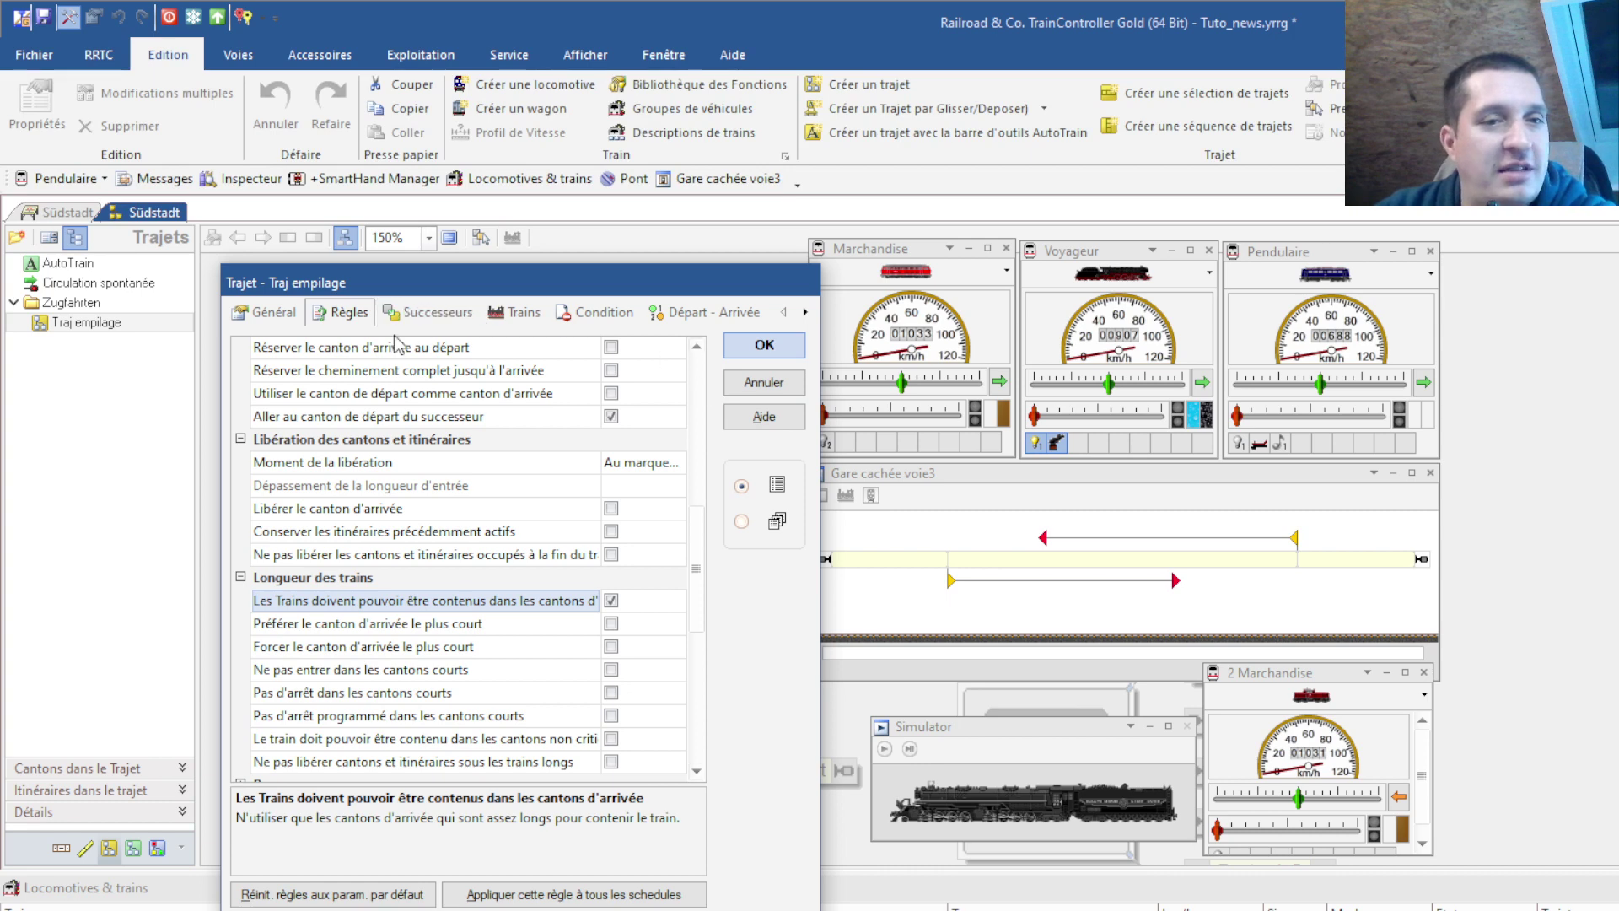
# - Accept the rules and add both Gare Sud tracks, Voie principale Est, Gare cachée voie3 and their connecting routes to Traj empilage
pyautogui.click(753, 348)
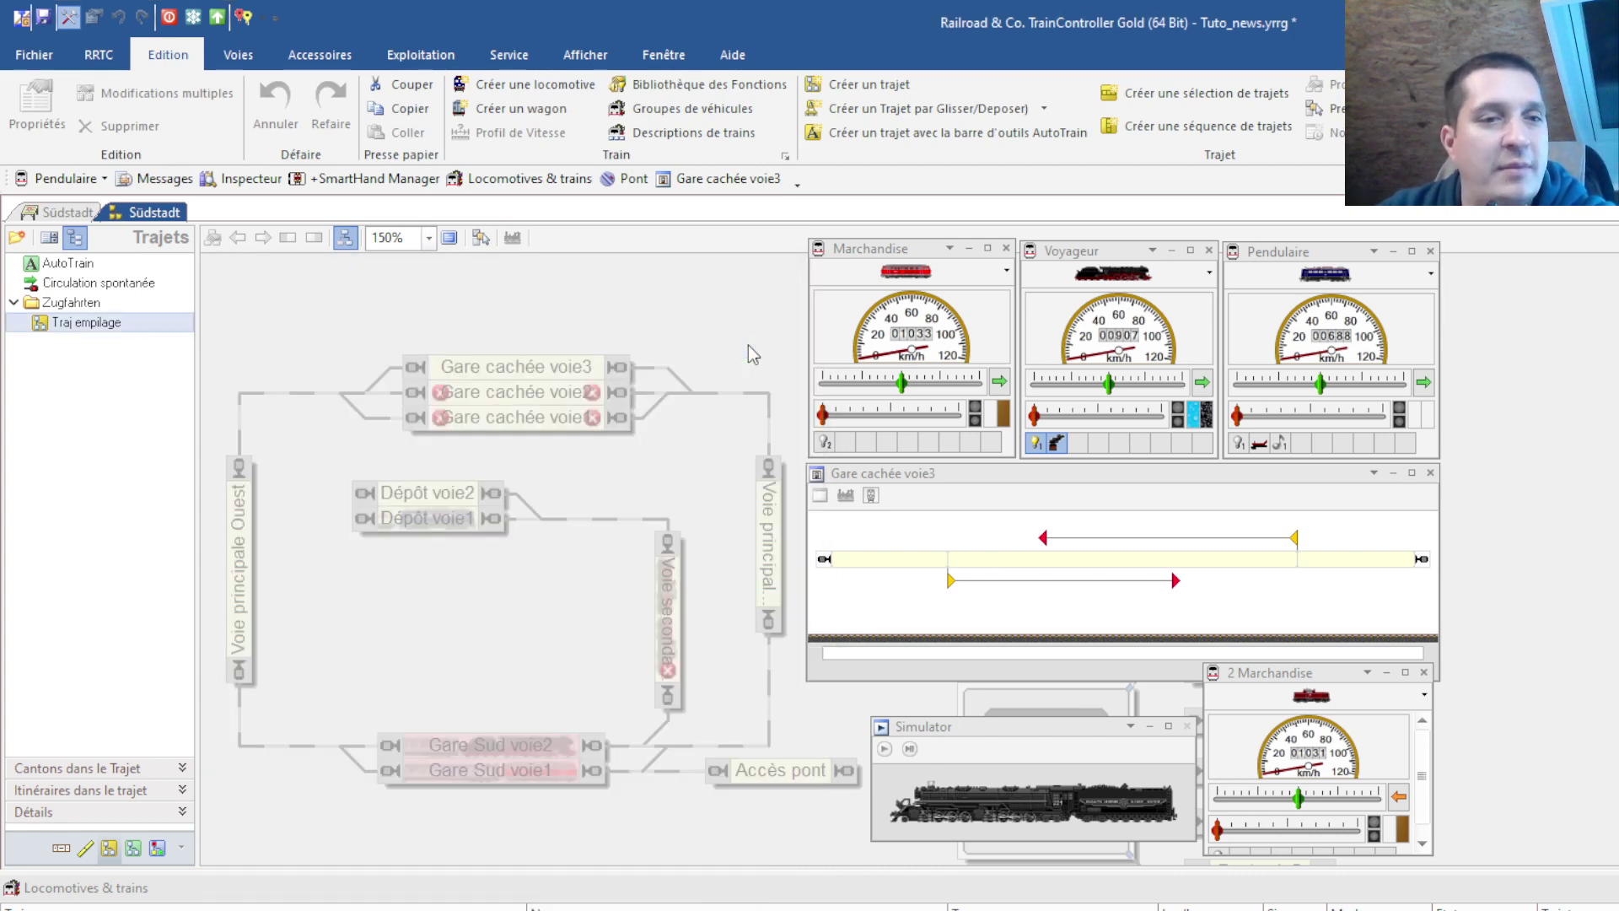
pyautogui.click(479, 238)
pyautogui.click(521, 753)
pyautogui.click(523, 774)
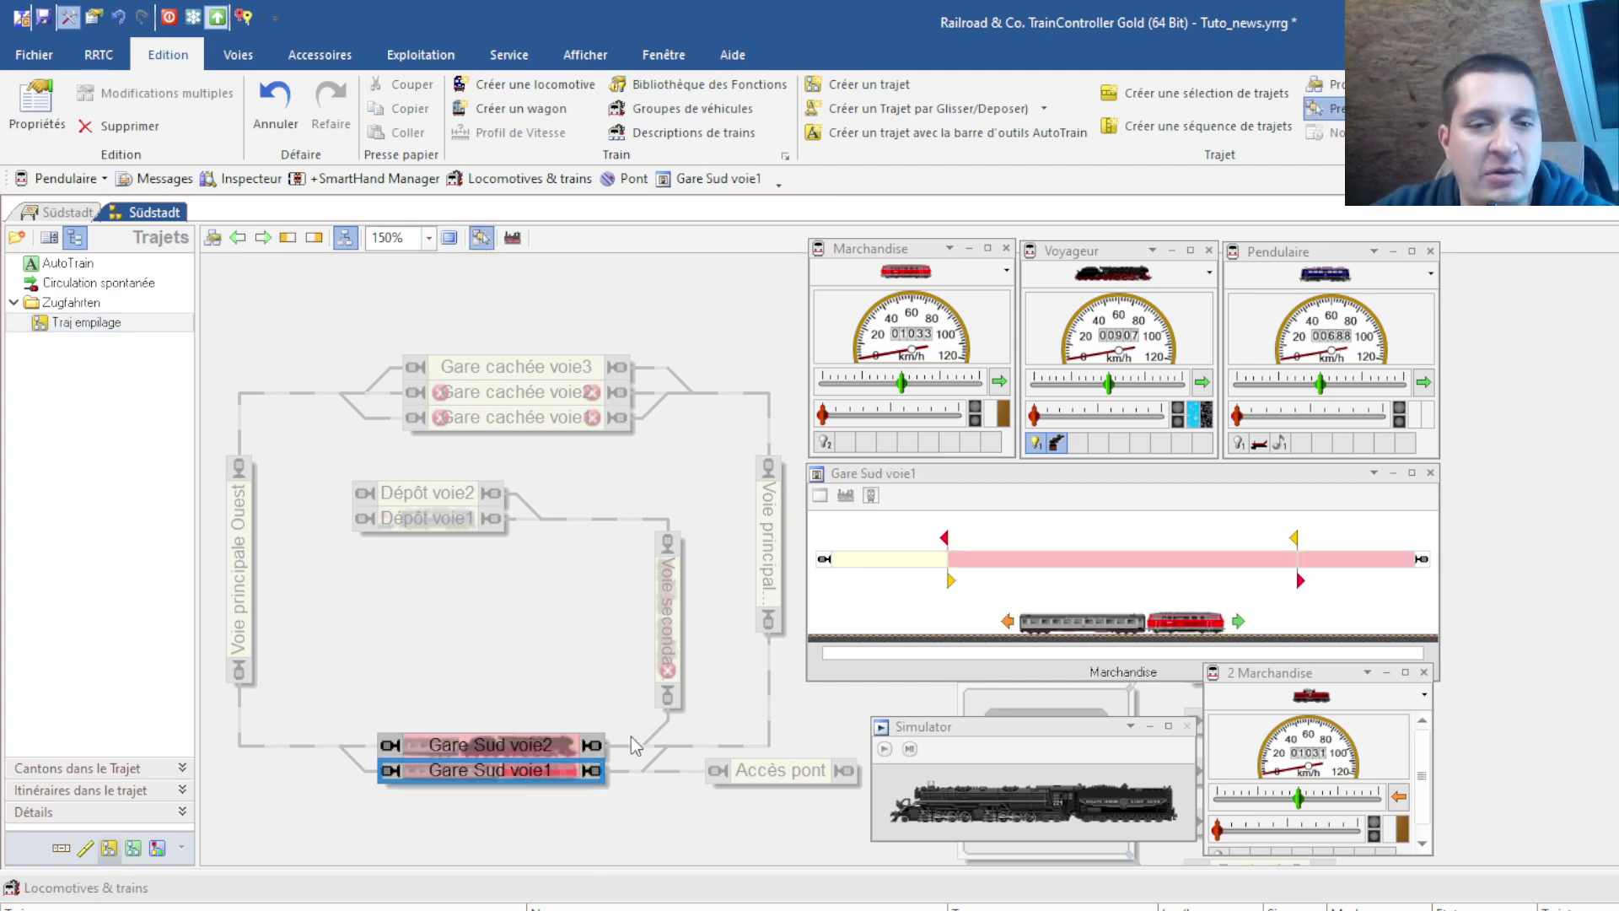
pyautogui.click(765, 529)
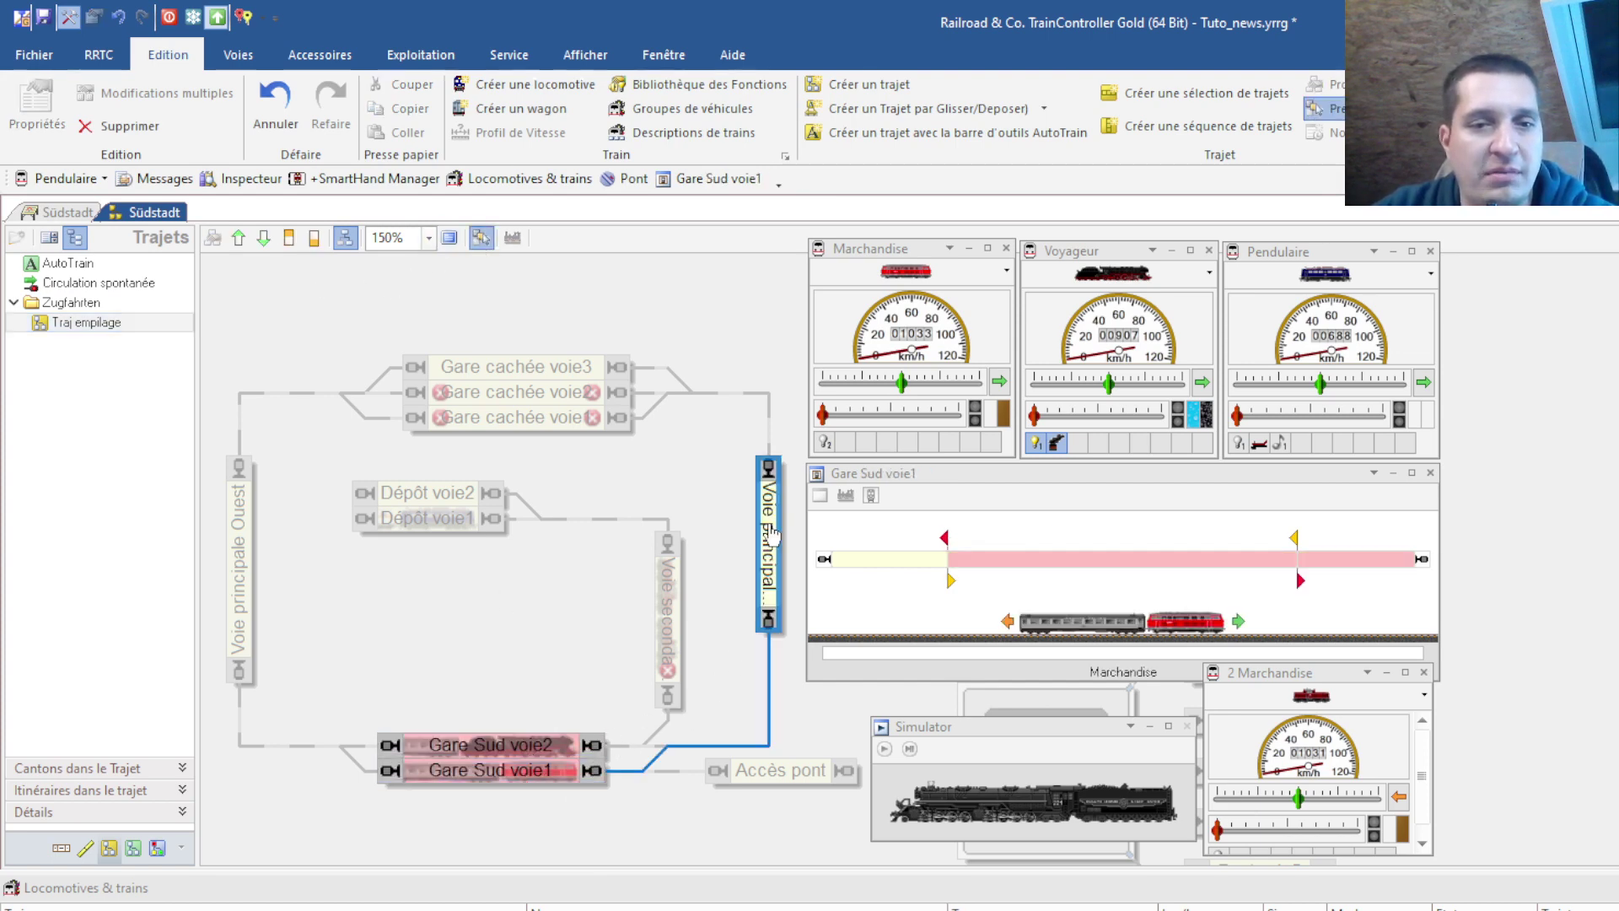
pyautogui.click(508, 371)
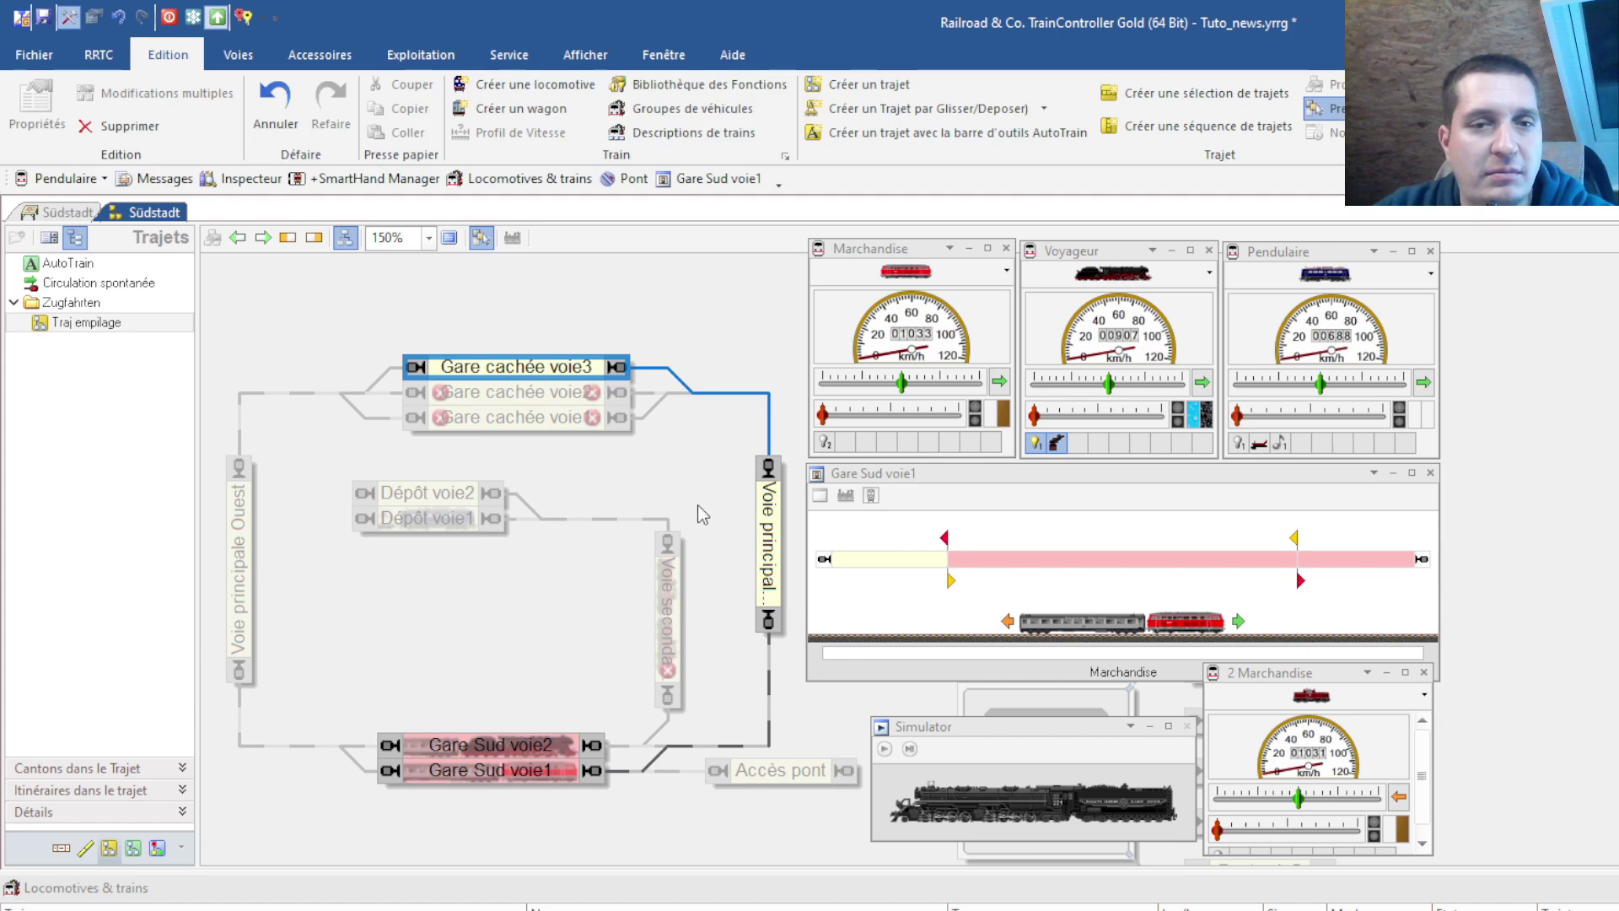
pyautogui.click(657, 745)
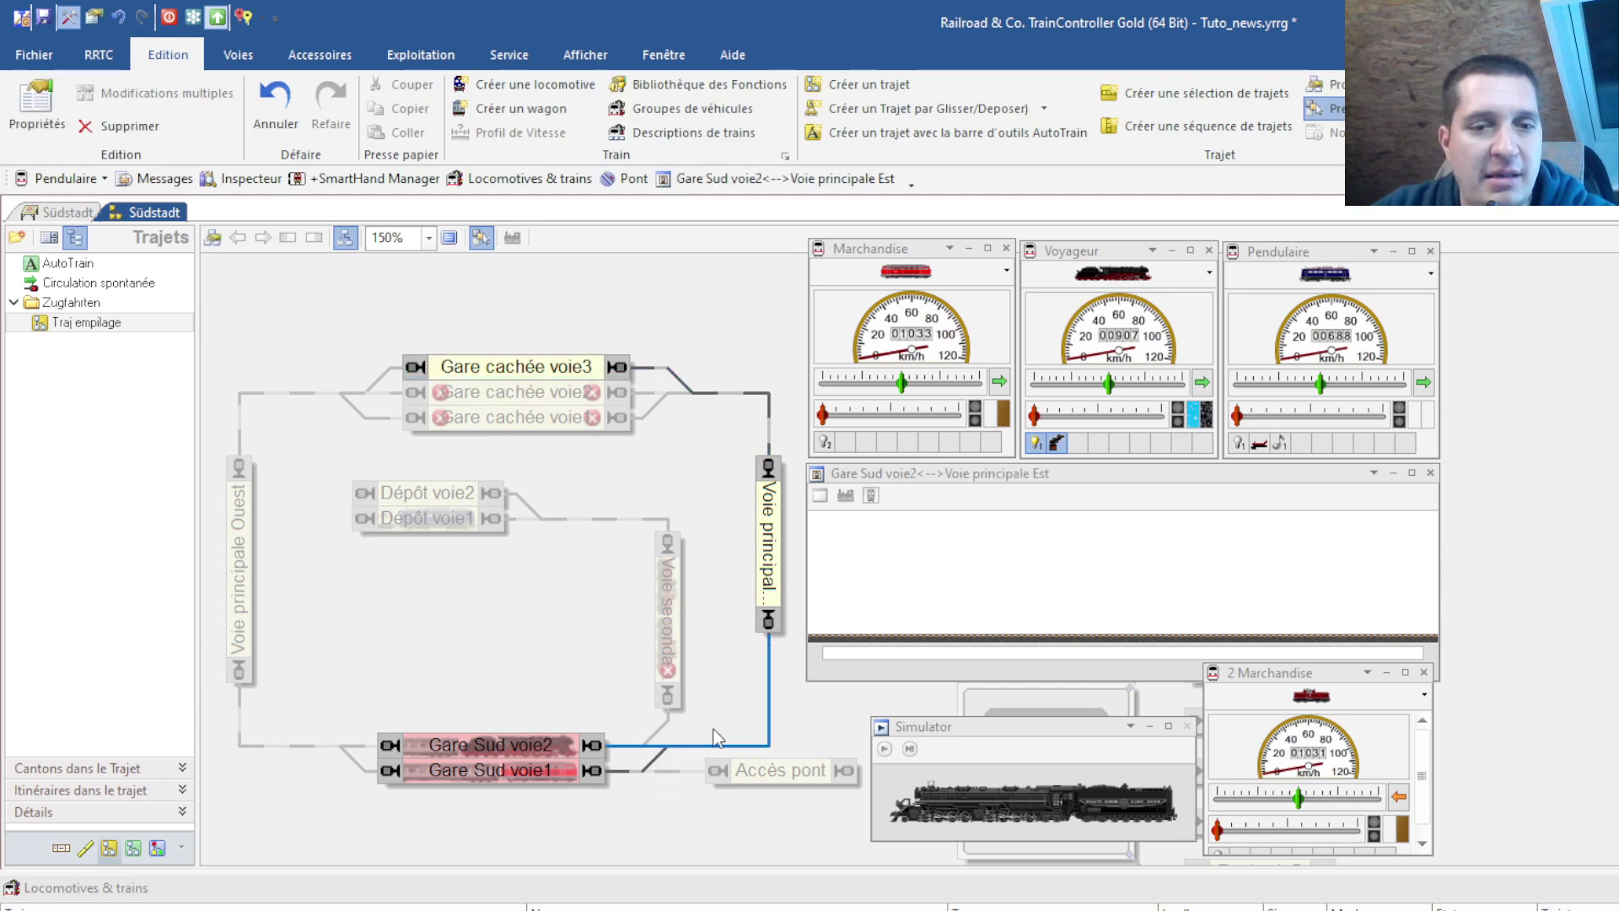
# - Set Gare Sud voie2 and voie1 as rightward start blocks and Gare cachée voie3 as the leftward arrival block of Traj empilage
pyautogui.click(503, 747)
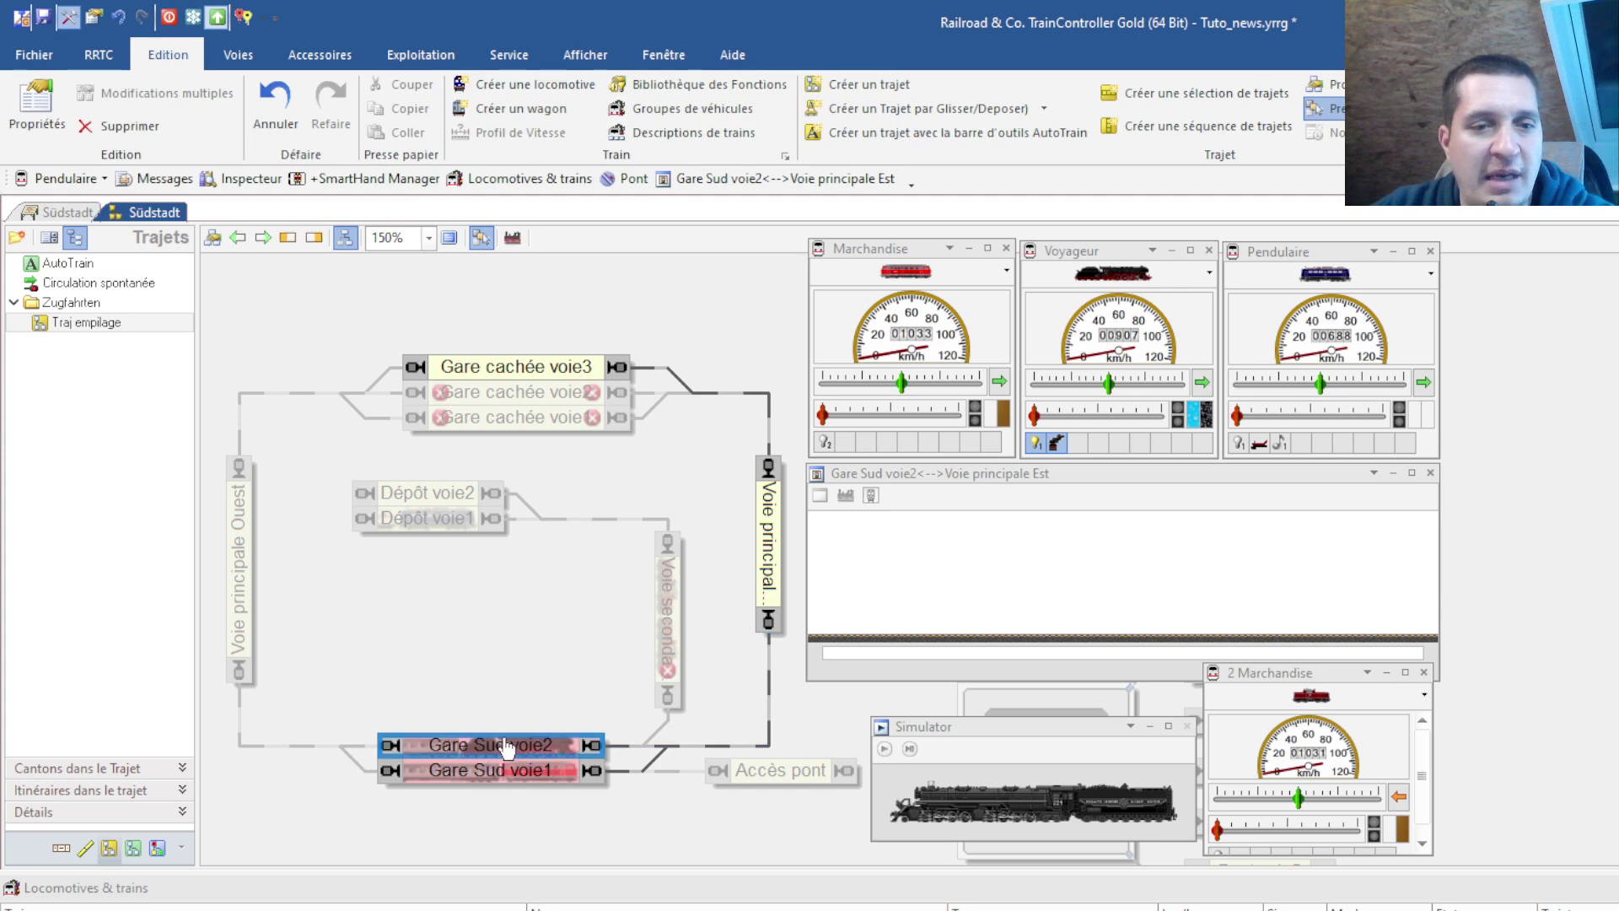
pyautogui.click(452, 774)
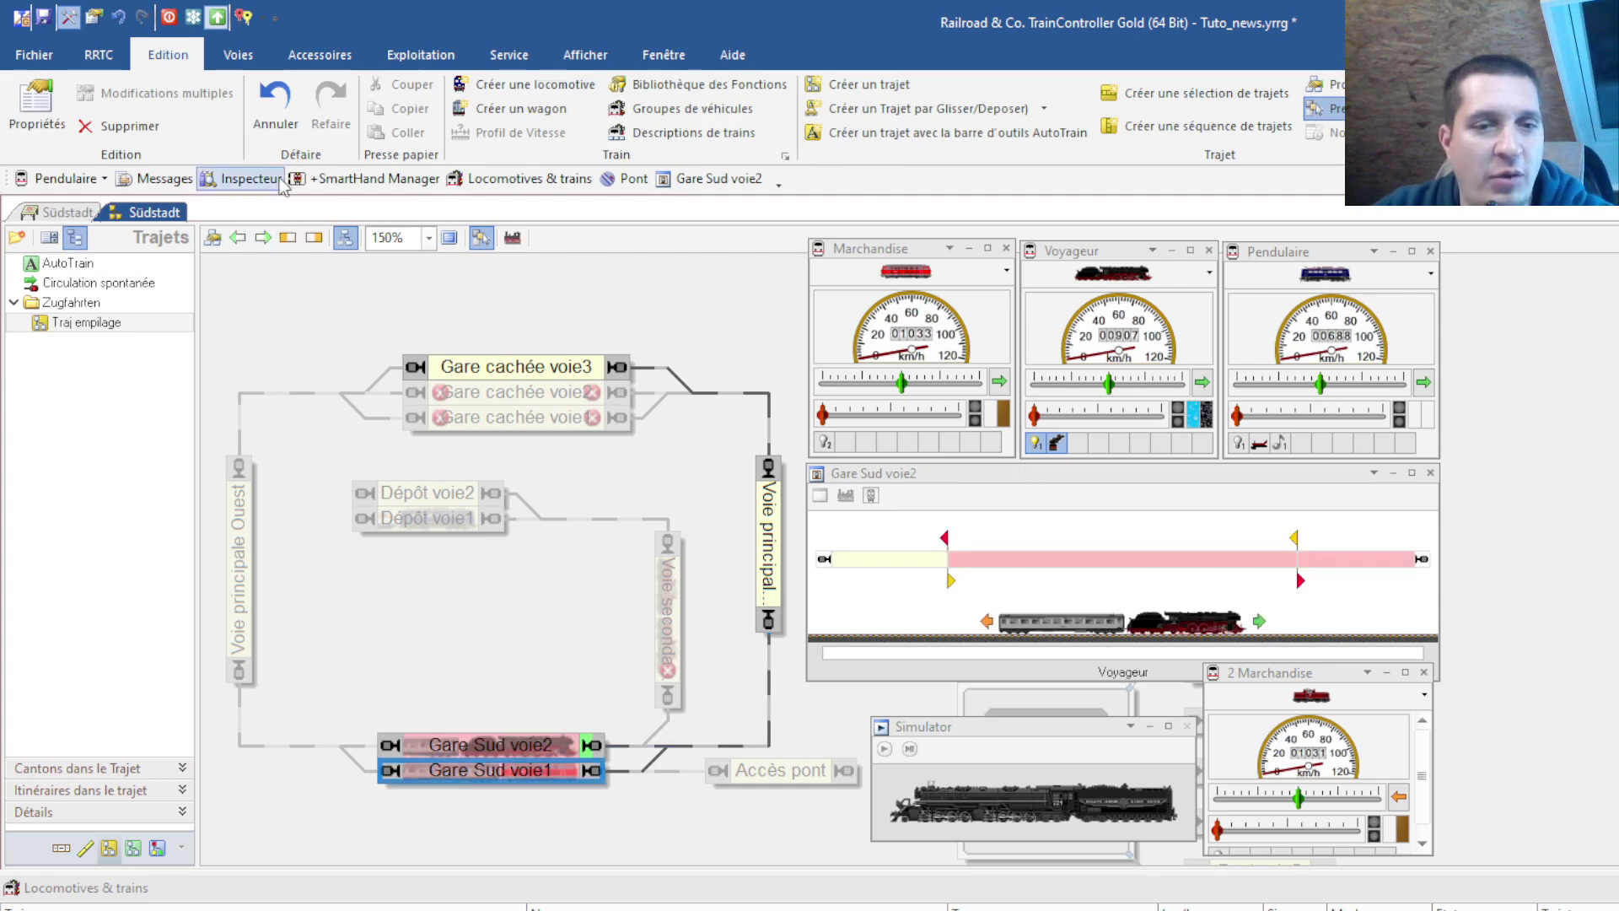
pyautogui.click(505, 366)
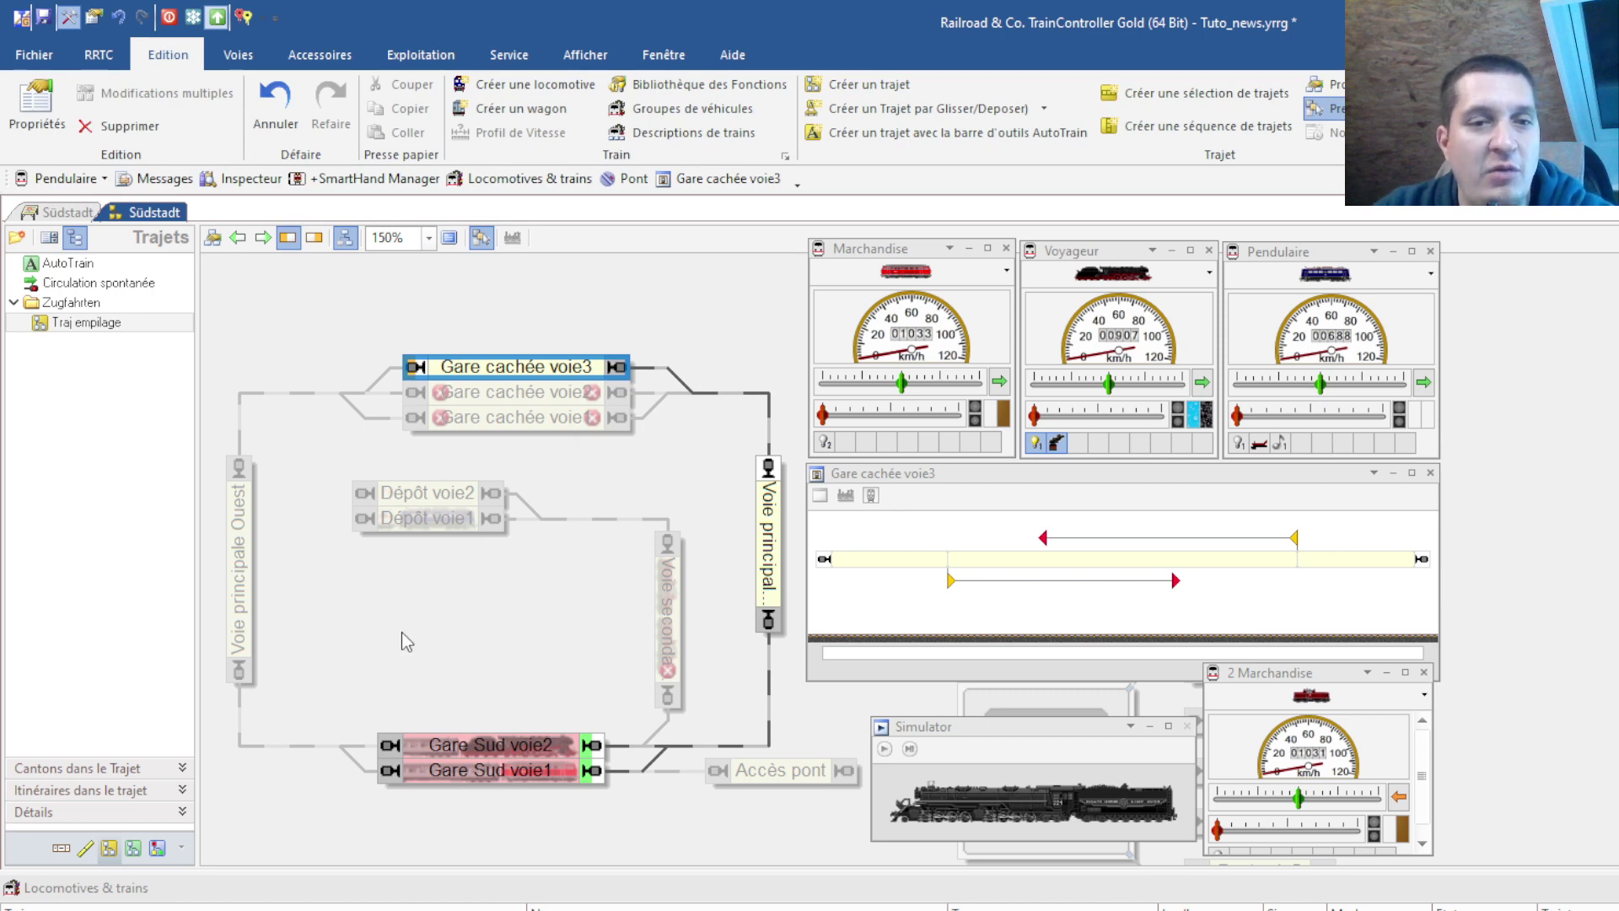
# - Create another schedule named "Traj dépilage", review its departure rules and accept its properties
pyautogui.click(877, 84)
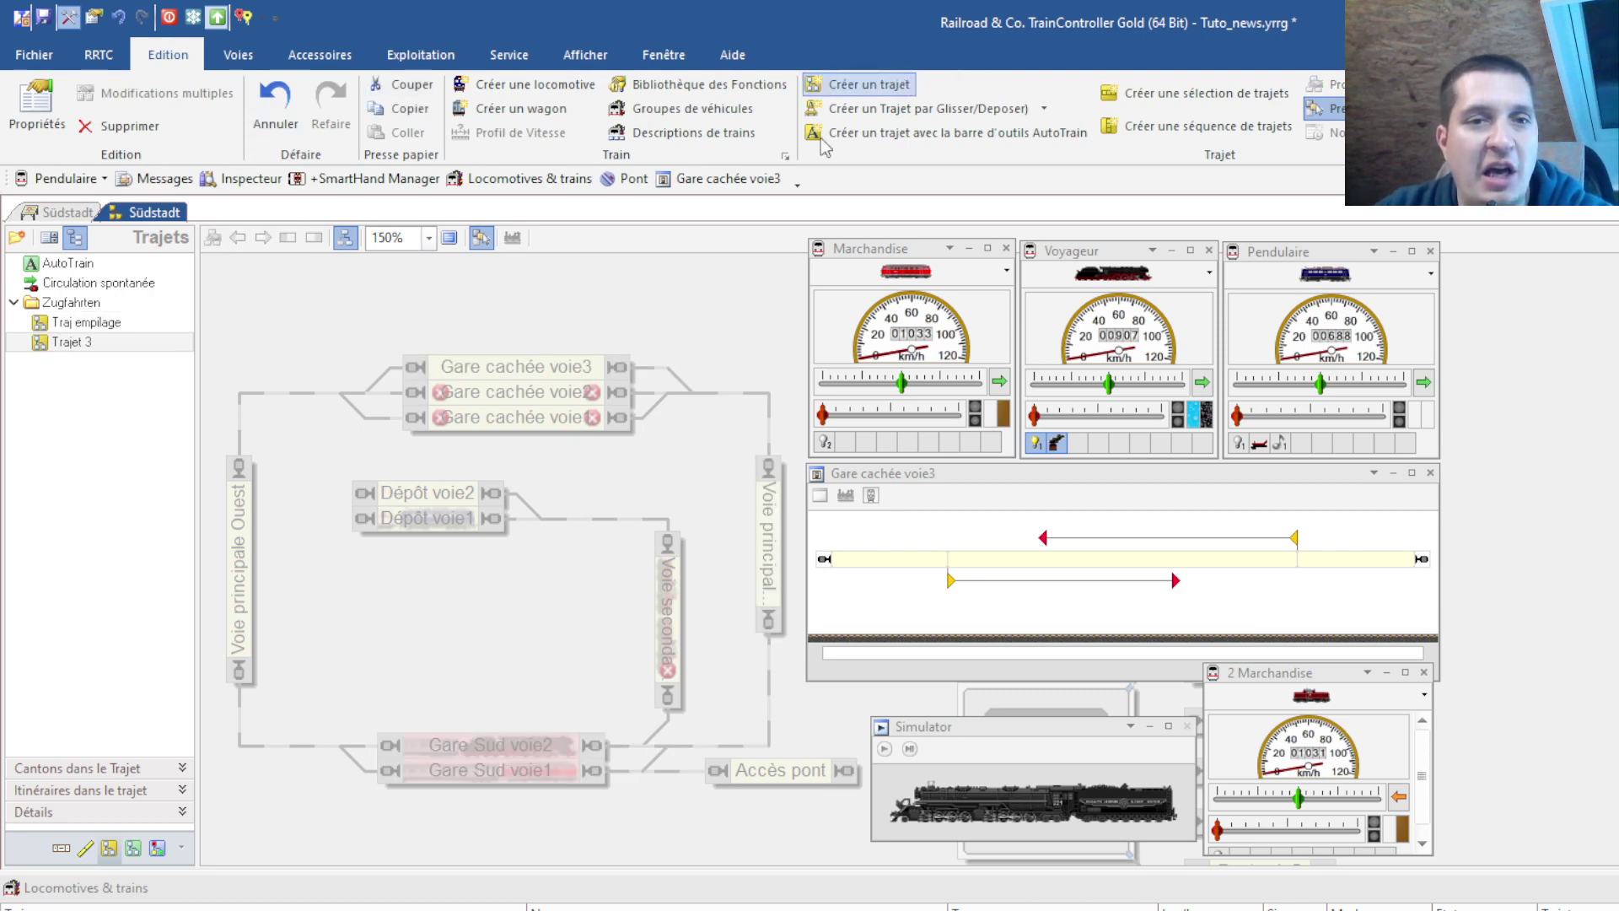
pyautogui.click(77, 345)
pyautogui.doubleClick(181, 351)
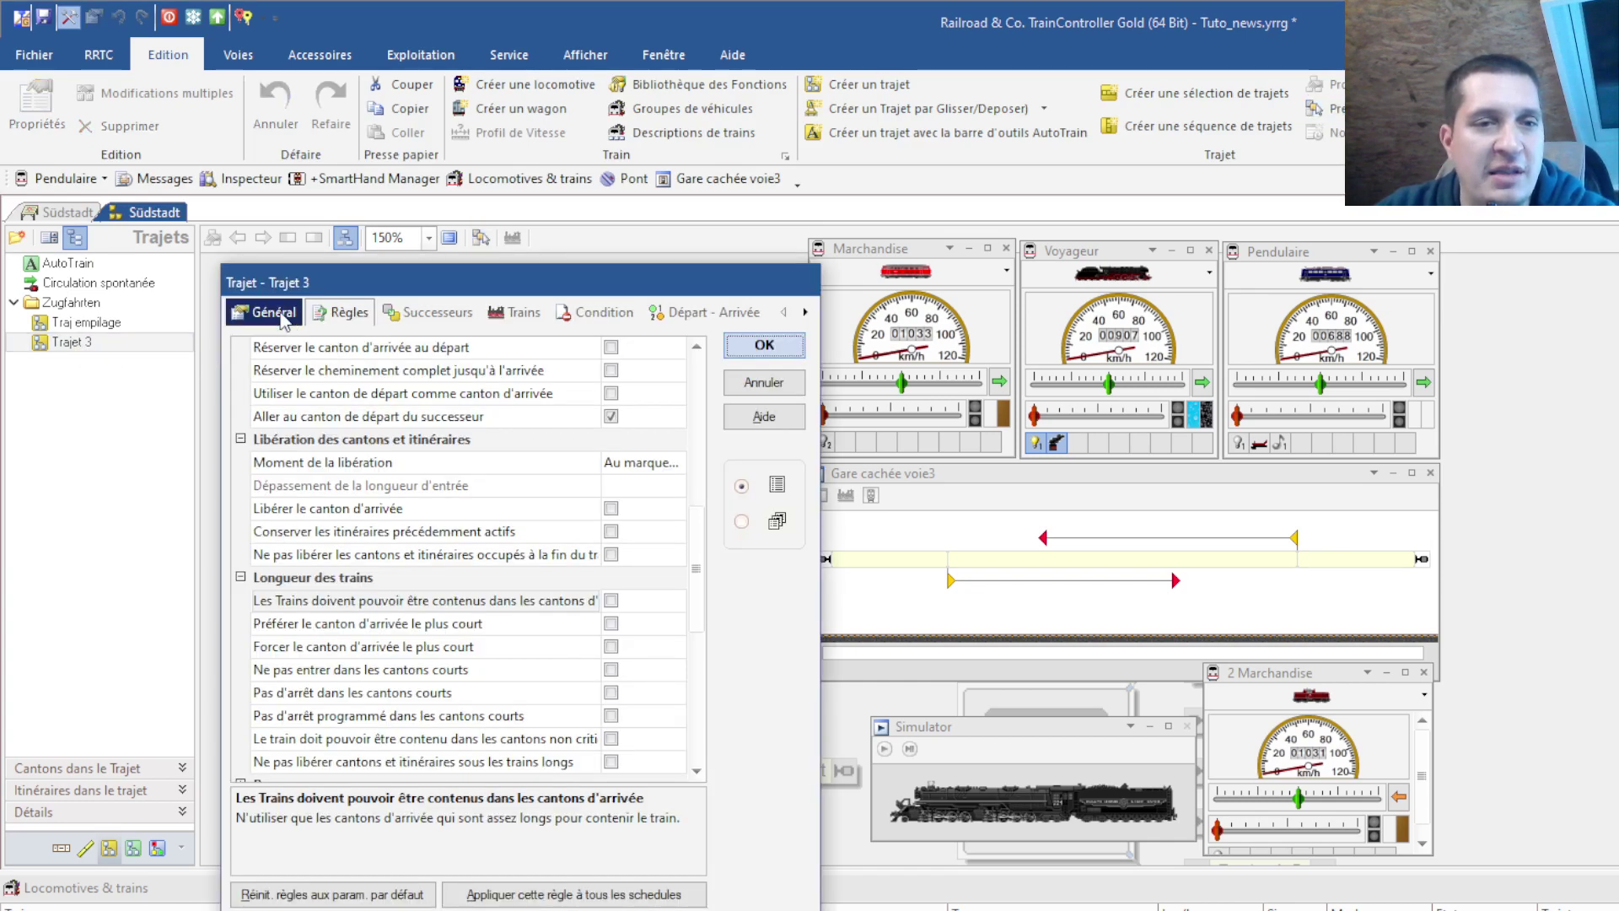
pyautogui.click(278, 313)
pyautogui.write('Traj dépilage')
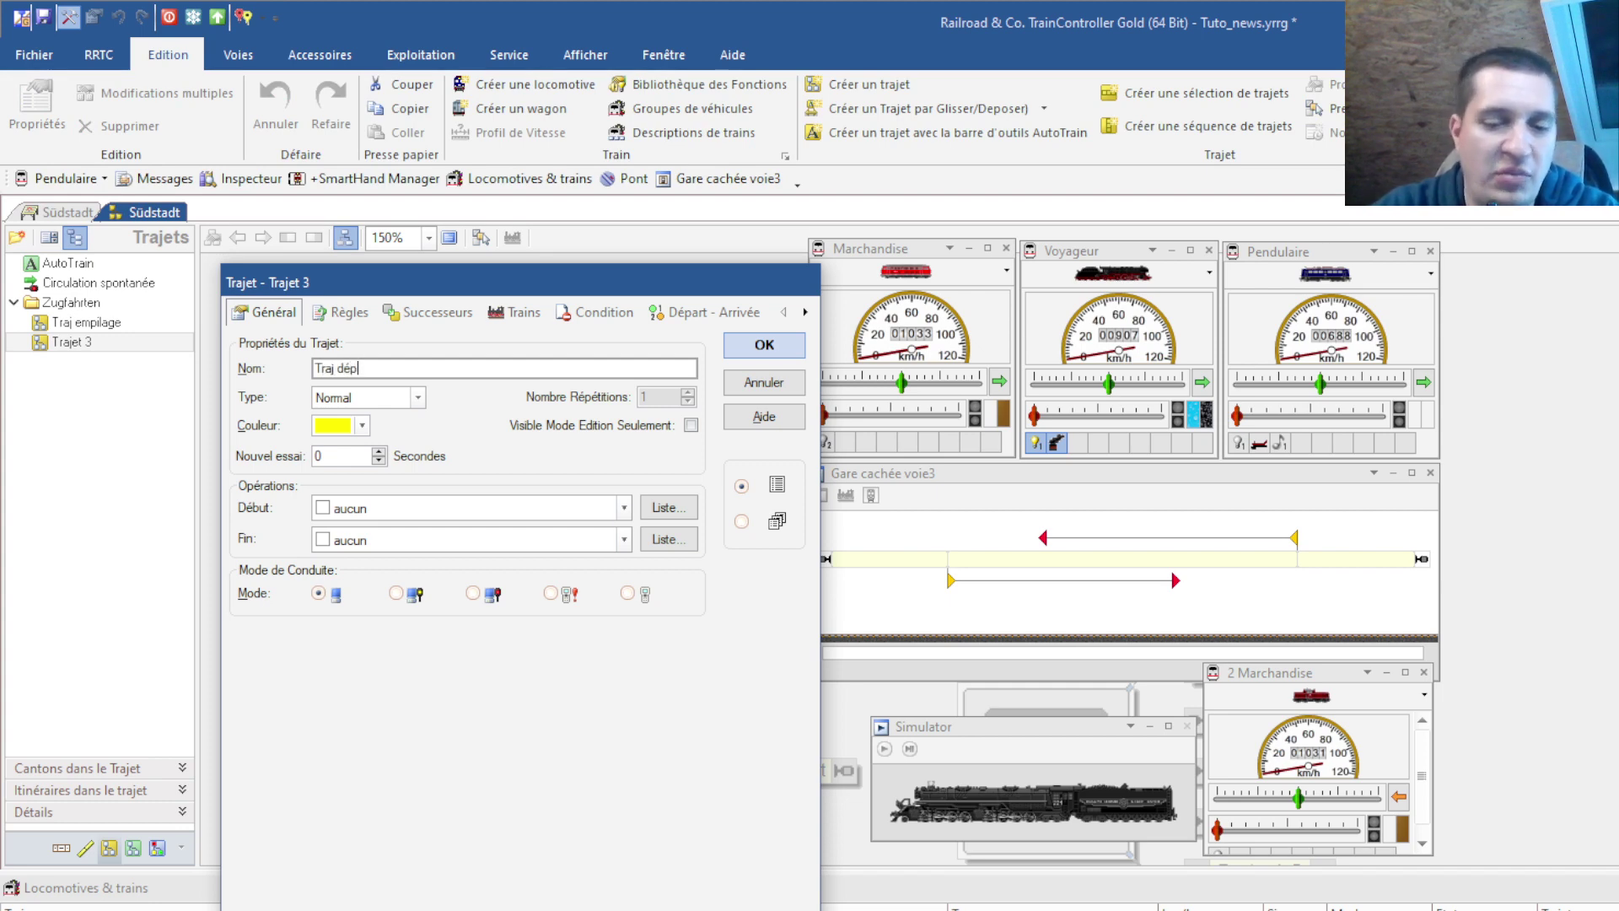
pyautogui.click(340, 312)
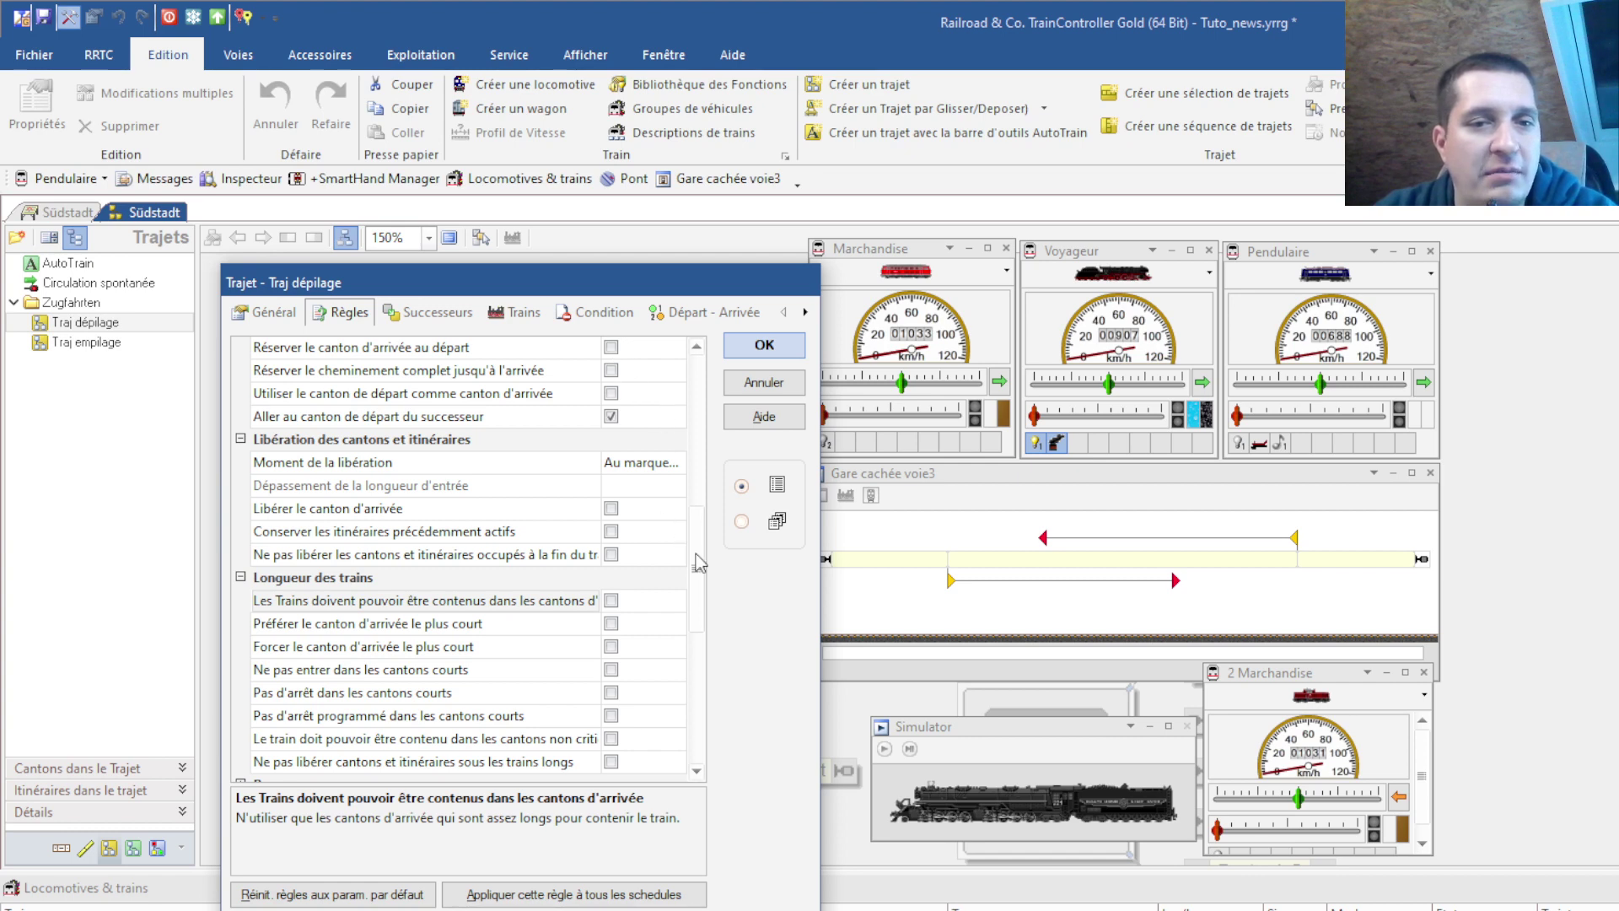
pyautogui.moveTo(698, 563); pyautogui.dragTo(703, 413)
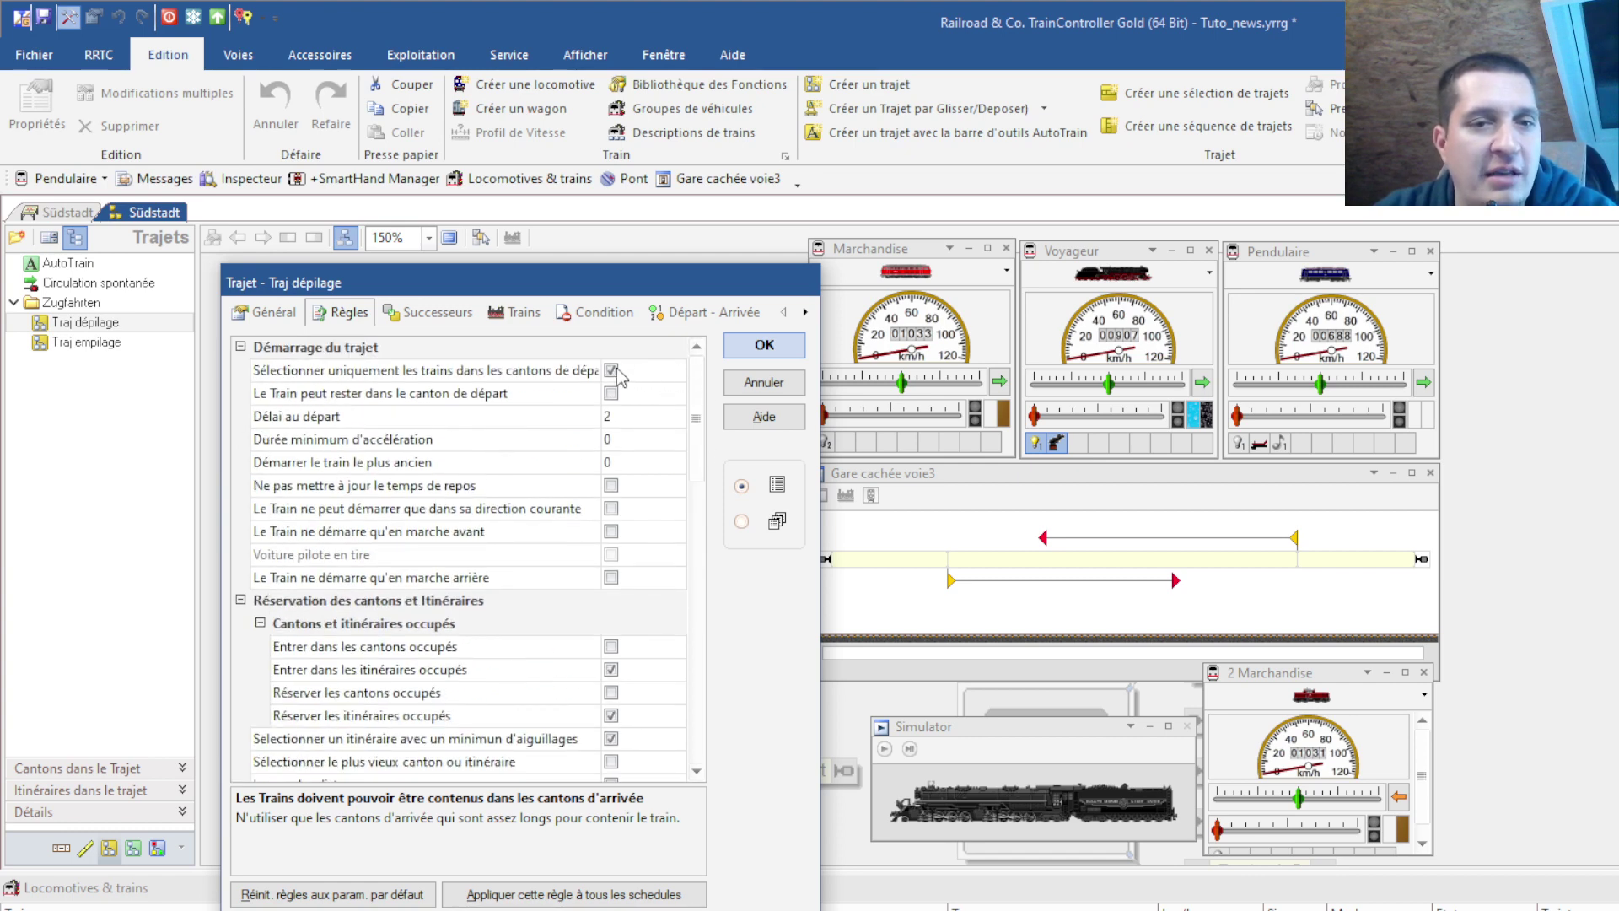
pyautogui.click(748, 351)
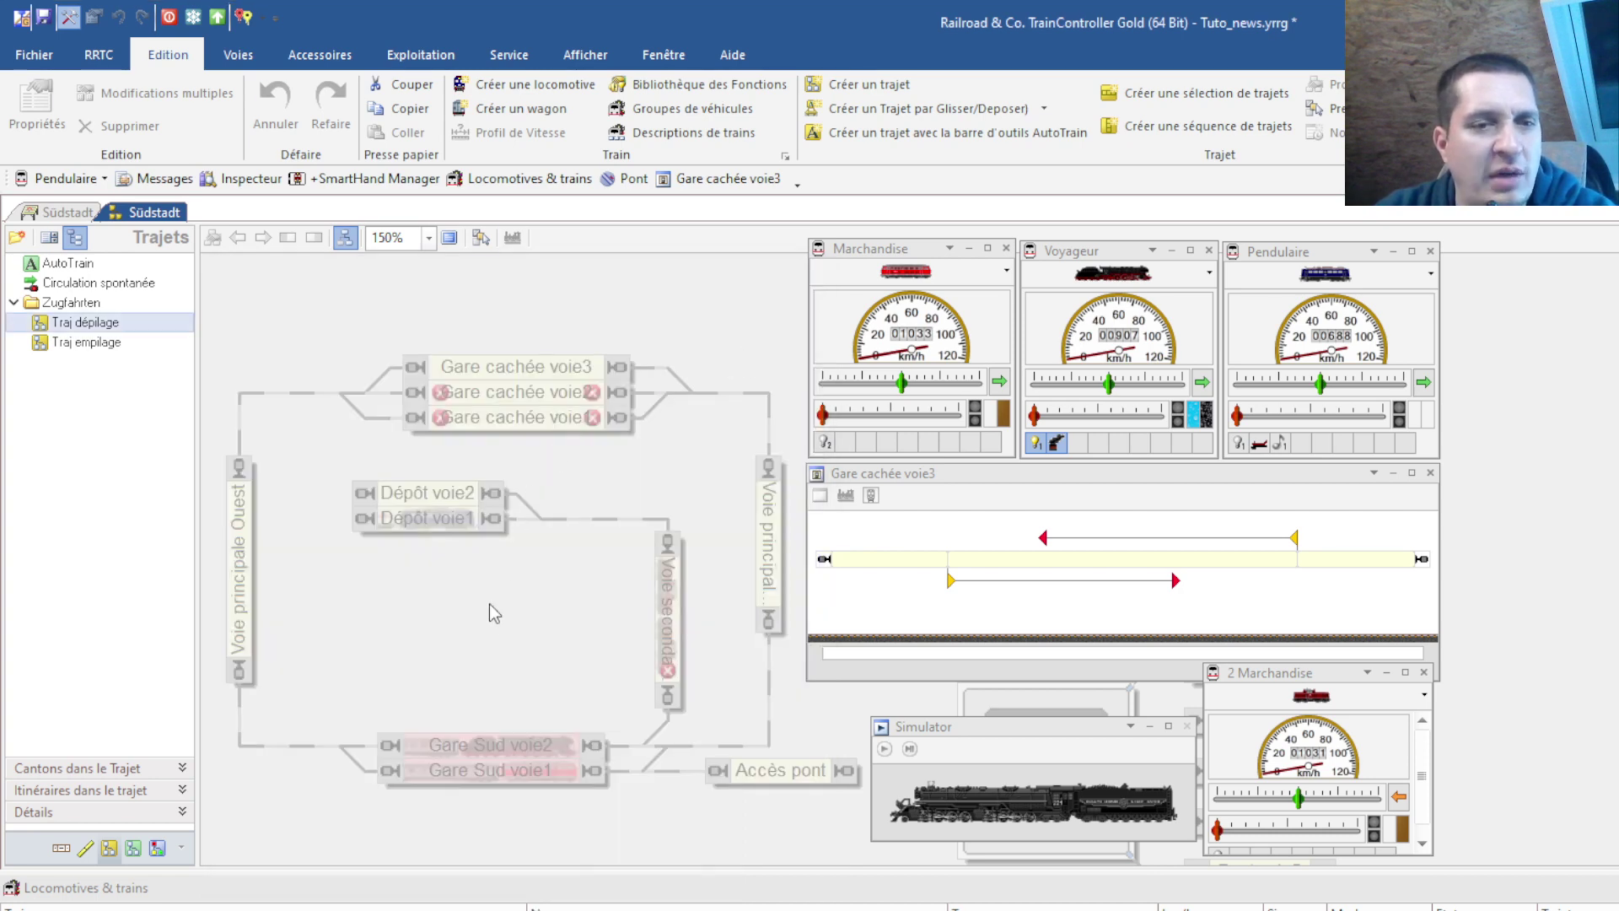
# - Add Gare cachée voie3, Voie principale Ouest, Gare Sud voie1 and Gare Sud voie2 to Traj dépilage
pyautogui.click(489, 374)
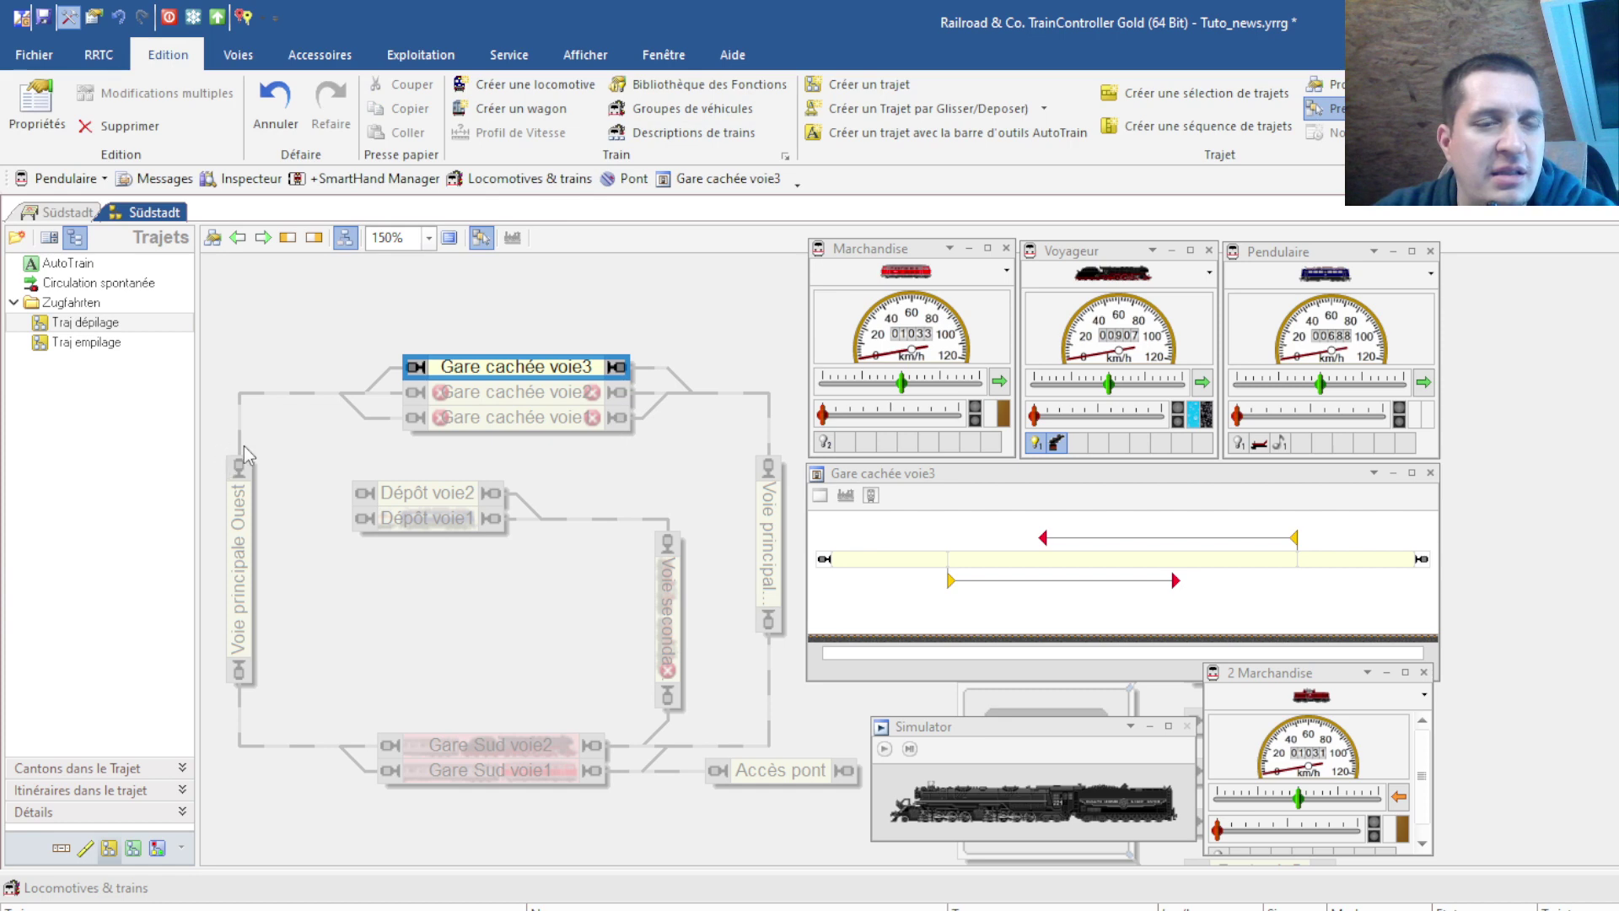
pyautogui.click(240, 481)
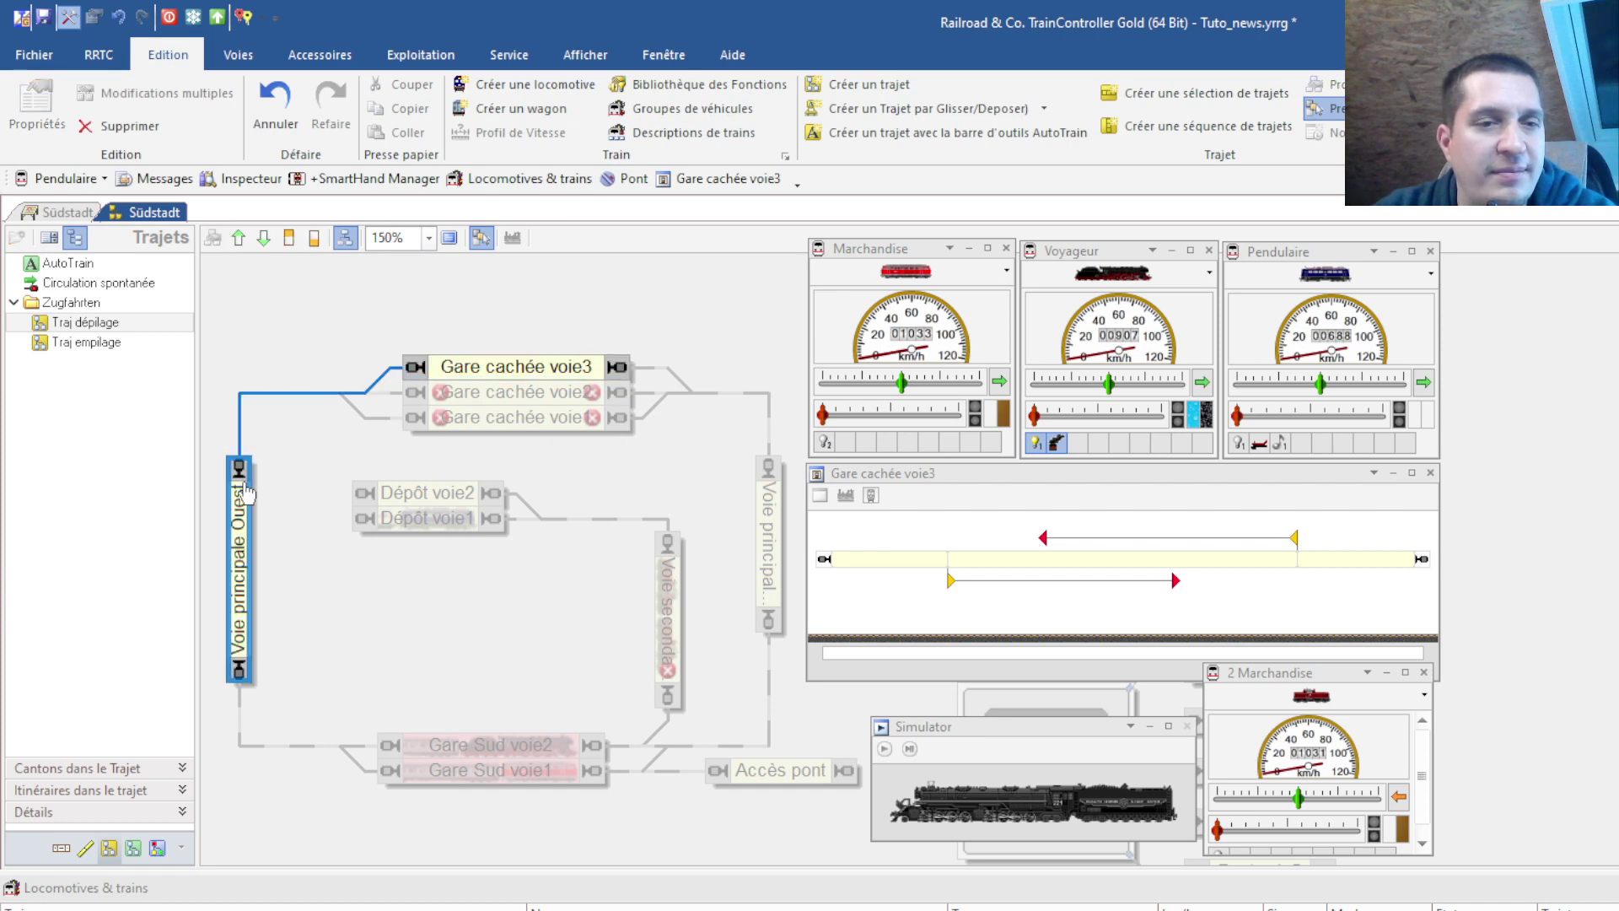
pyautogui.click(441, 765)
pyautogui.click(451, 745)
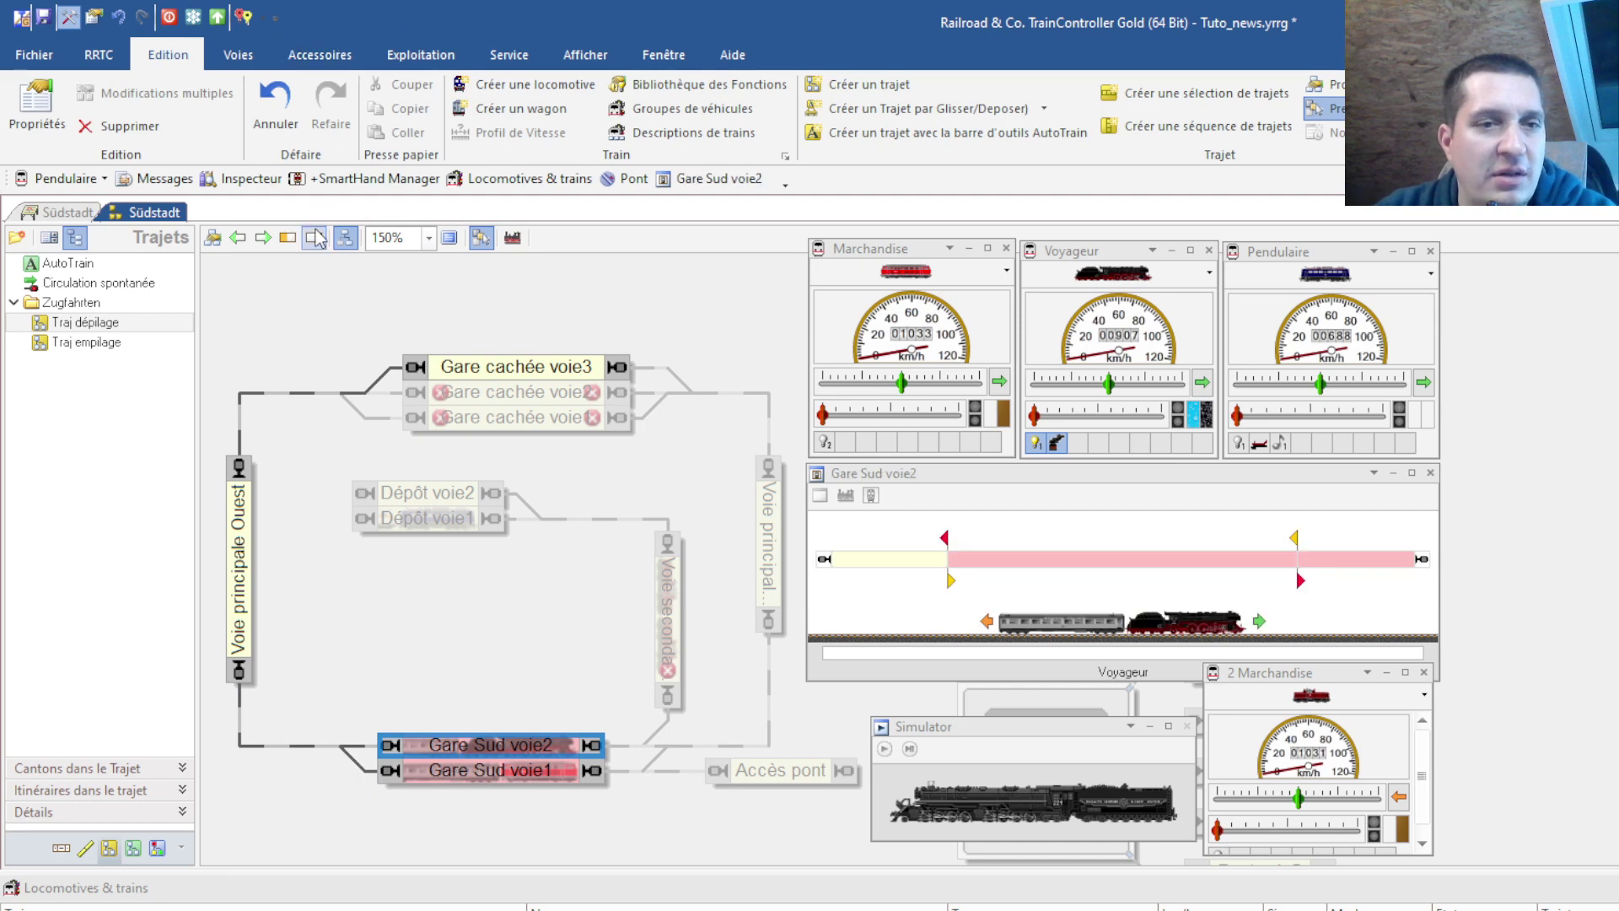
# - Set both Gare Sud tracks as rightward arrival blocks and Gare cachée voie3 as the leftward start block of Traj dépilage
pyautogui.click(472, 770)
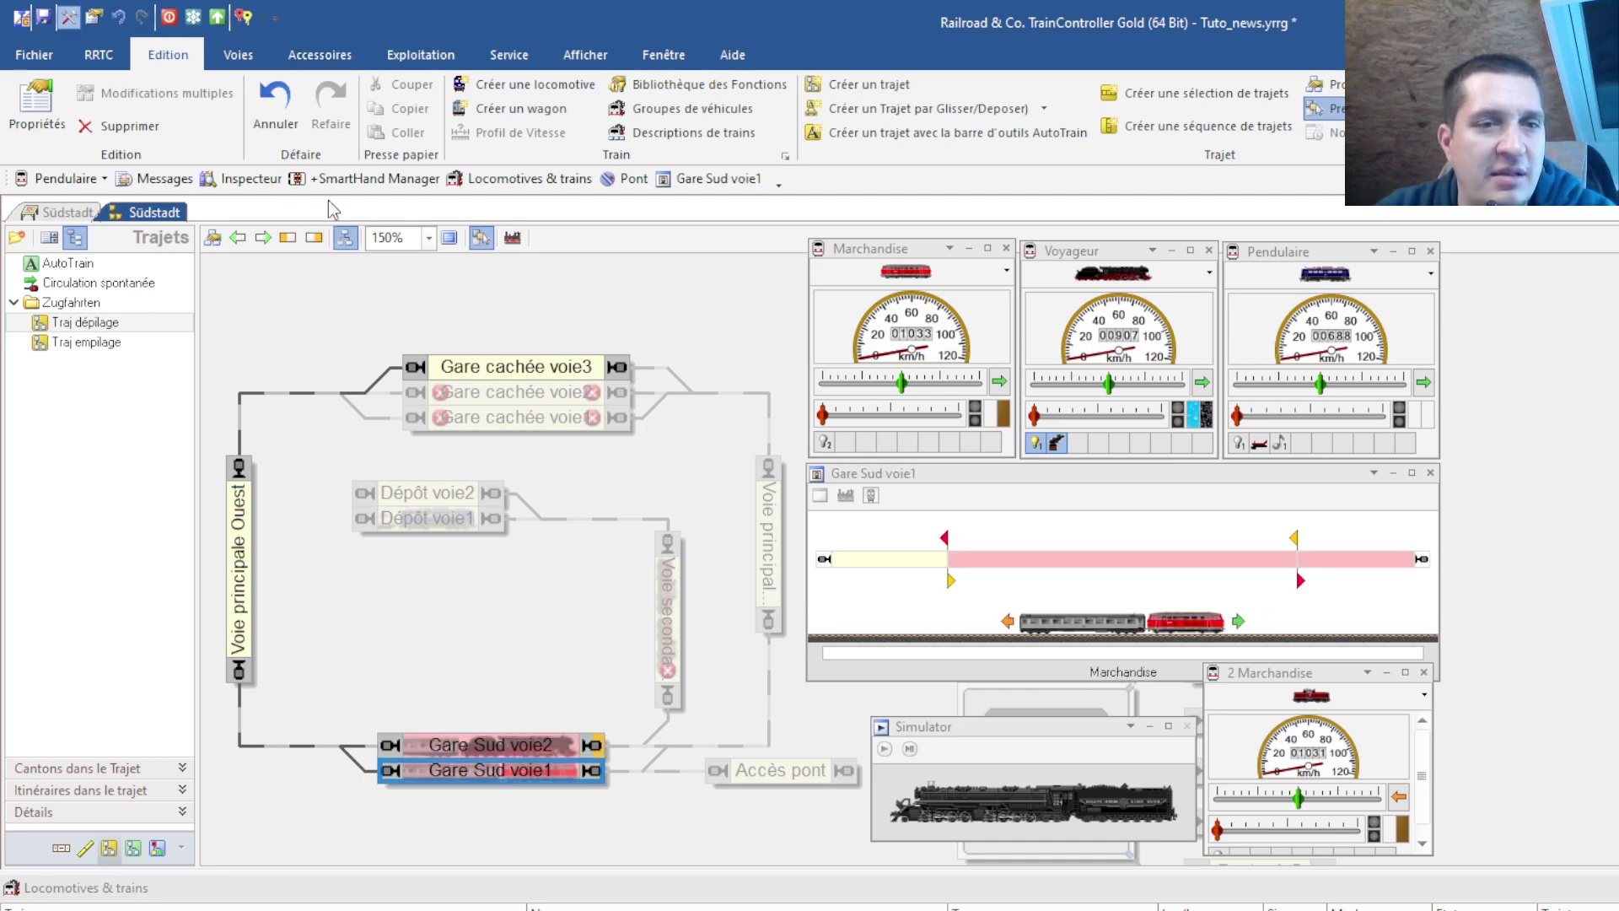
pyautogui.click(497, 371)
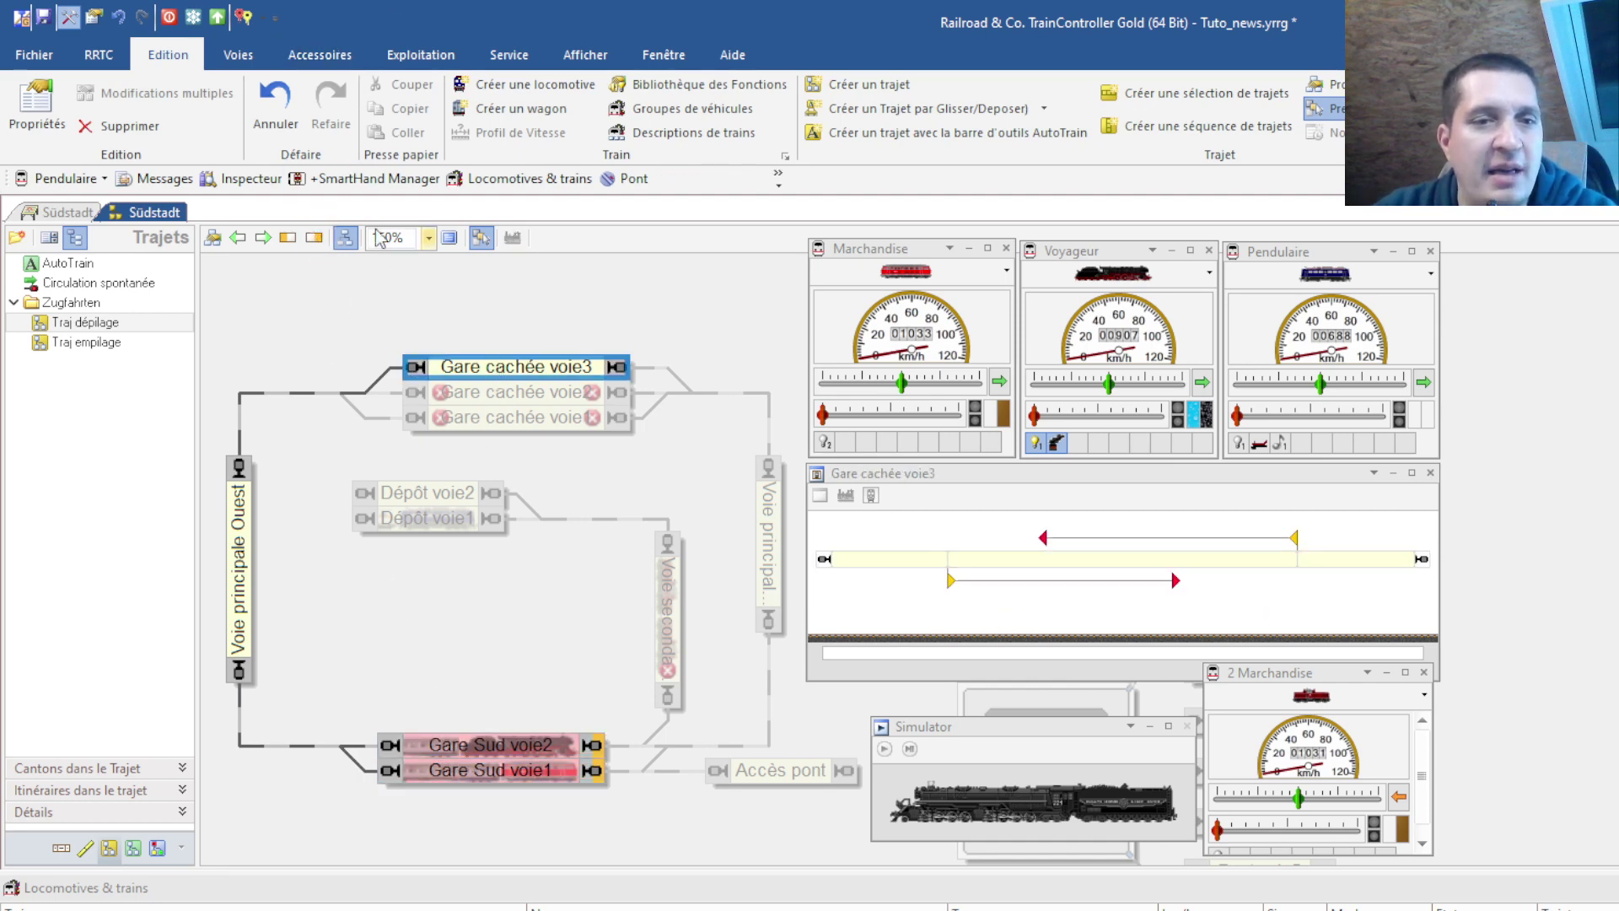
pyautogui.click(238, 237)
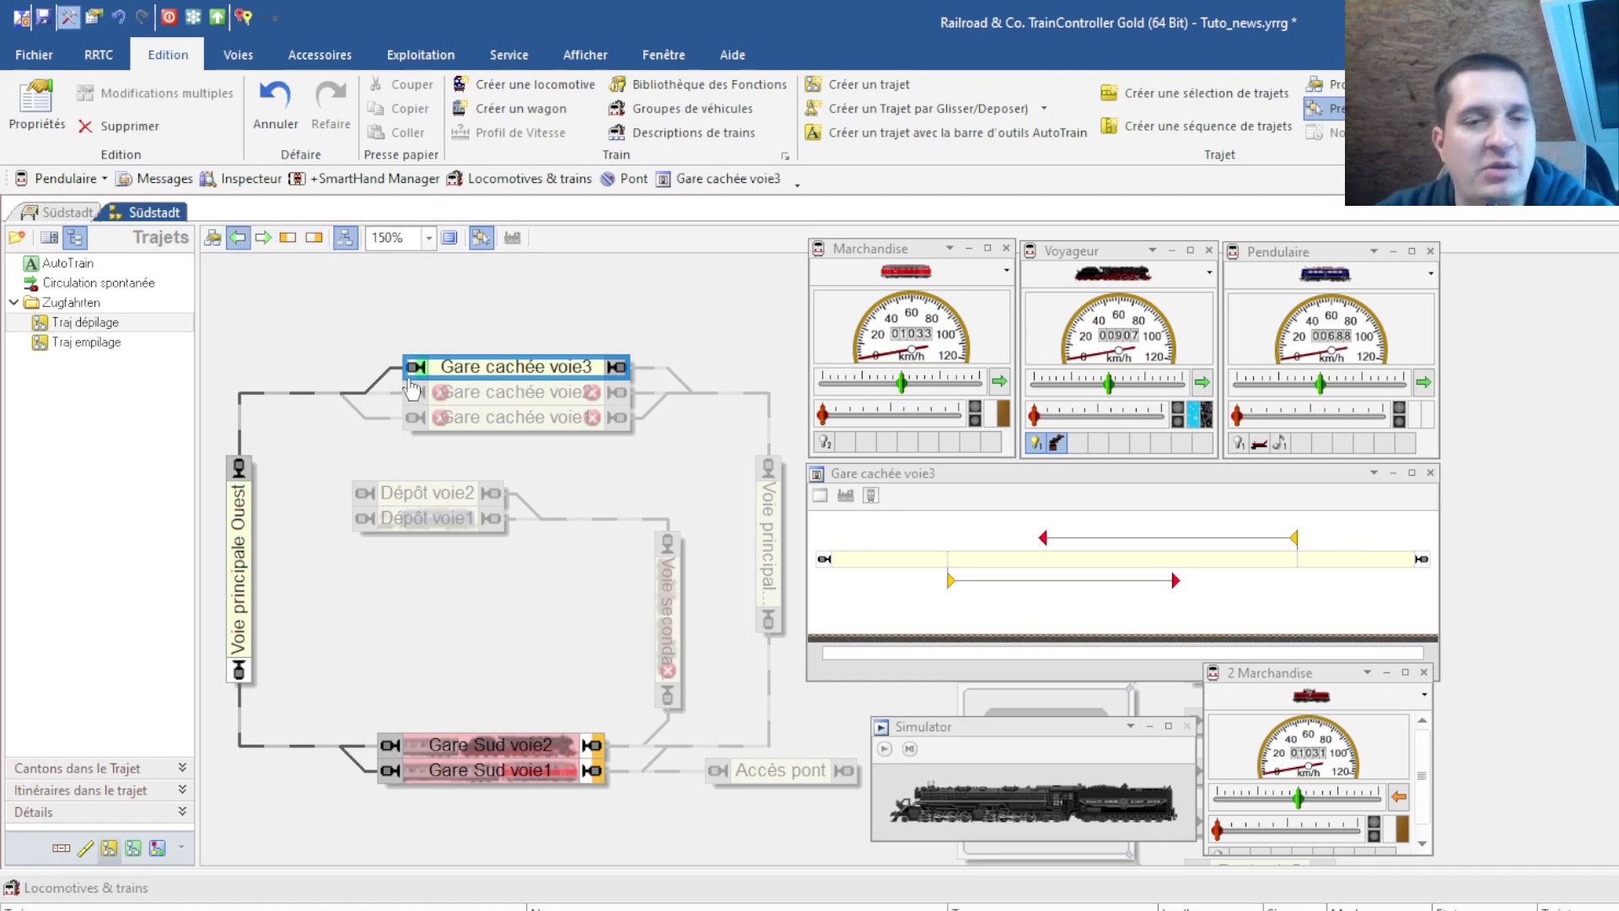
pyautogui.click(371, 317)
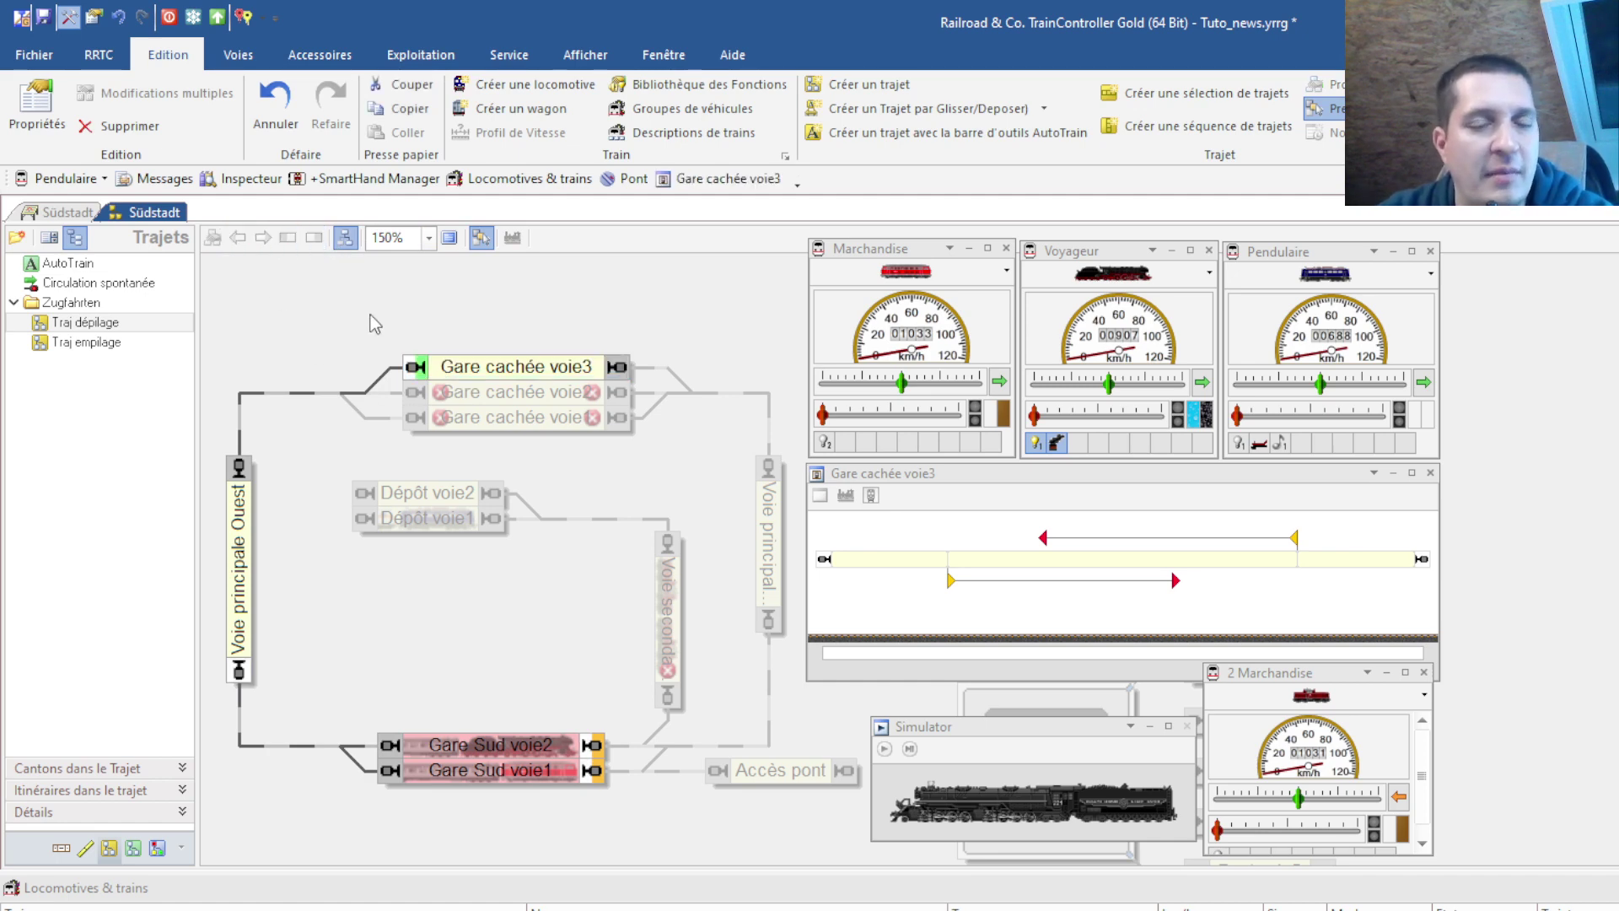
# - Duplicate the Traj empilage schedule in the Zugfahrten folder
pyautogui.click(93, 342)
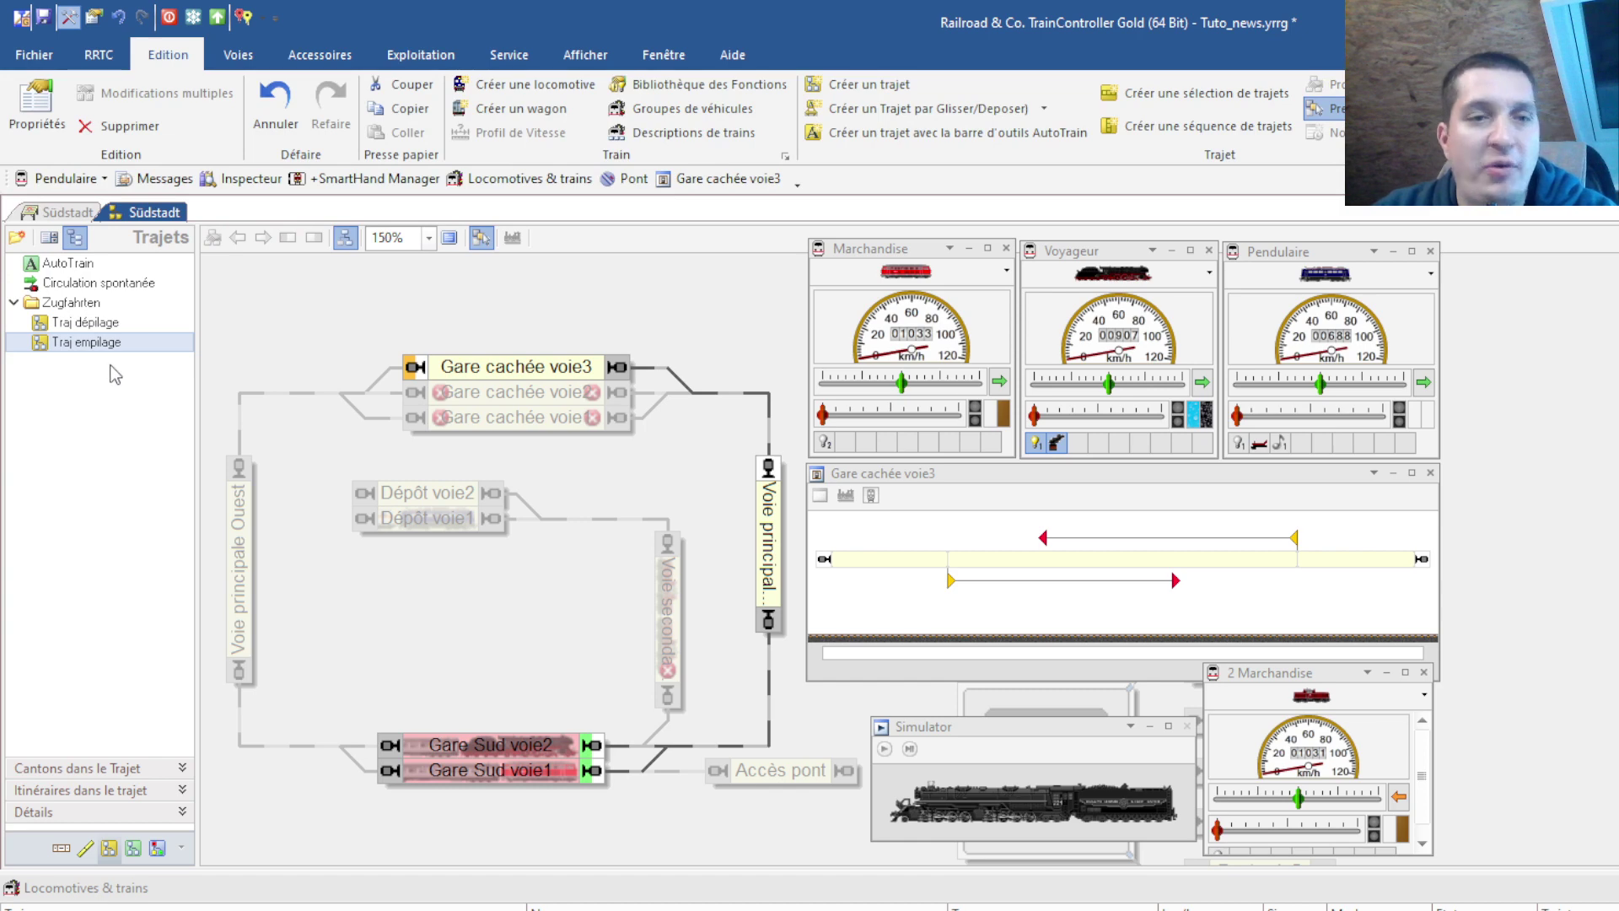
pyautogui.hotkey('ctrl', 'c')
pyautogui.hotkey('ctrl', 'v')
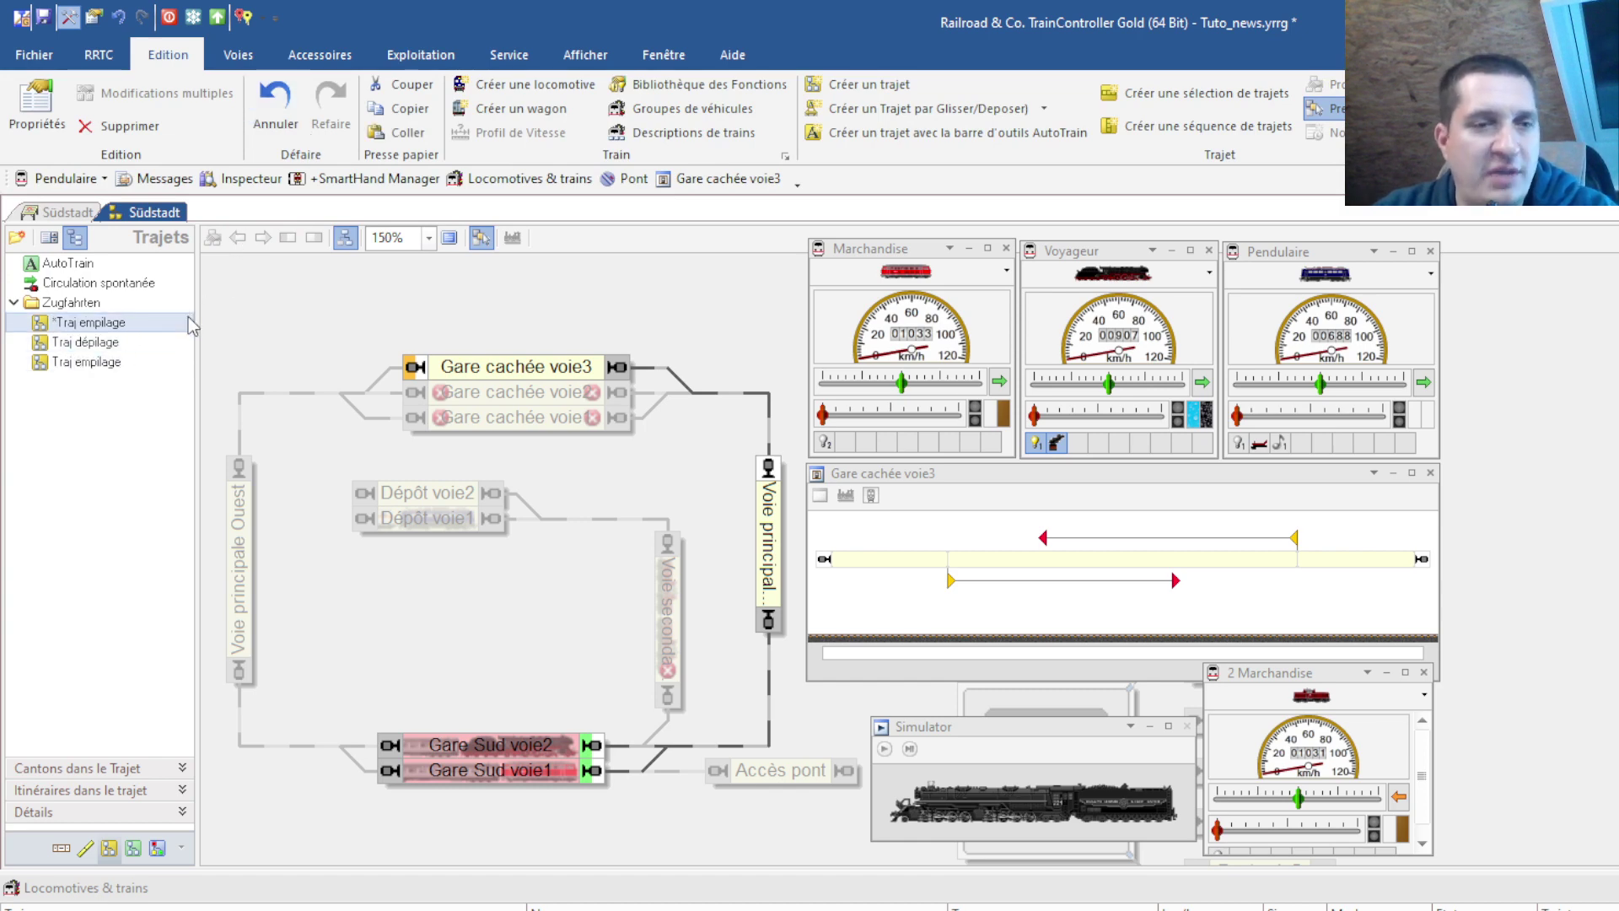
# - Rename the copied schedule as "Traj normal"
pyautogui.doubleClick(116, 330)
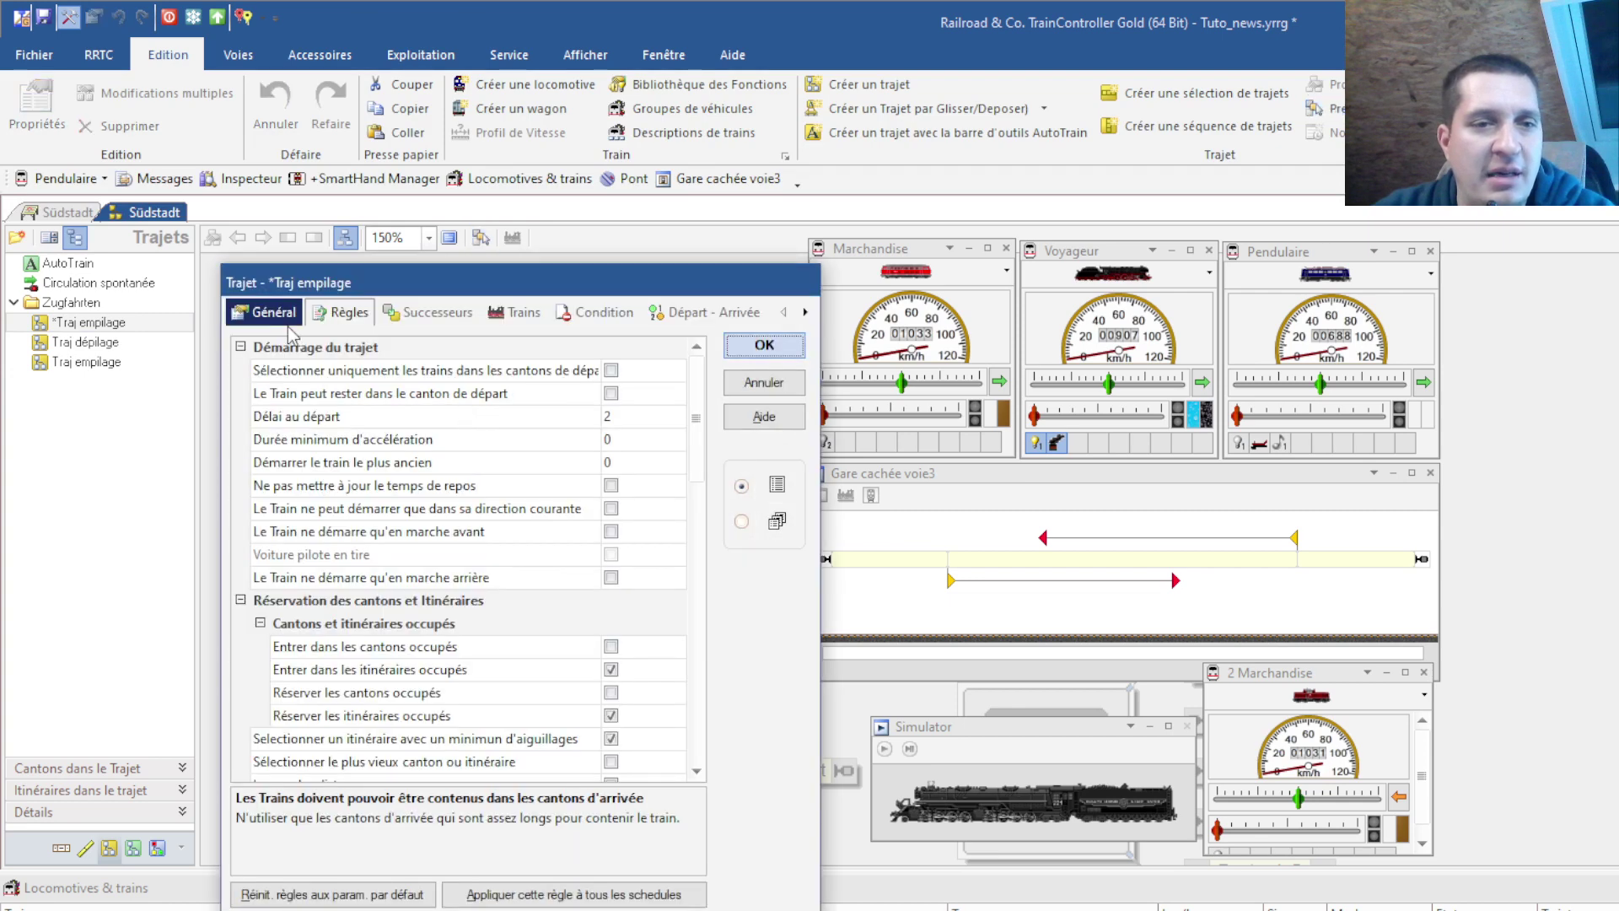
pyautogui.click(287, 327)
pyautogui.press('Home')
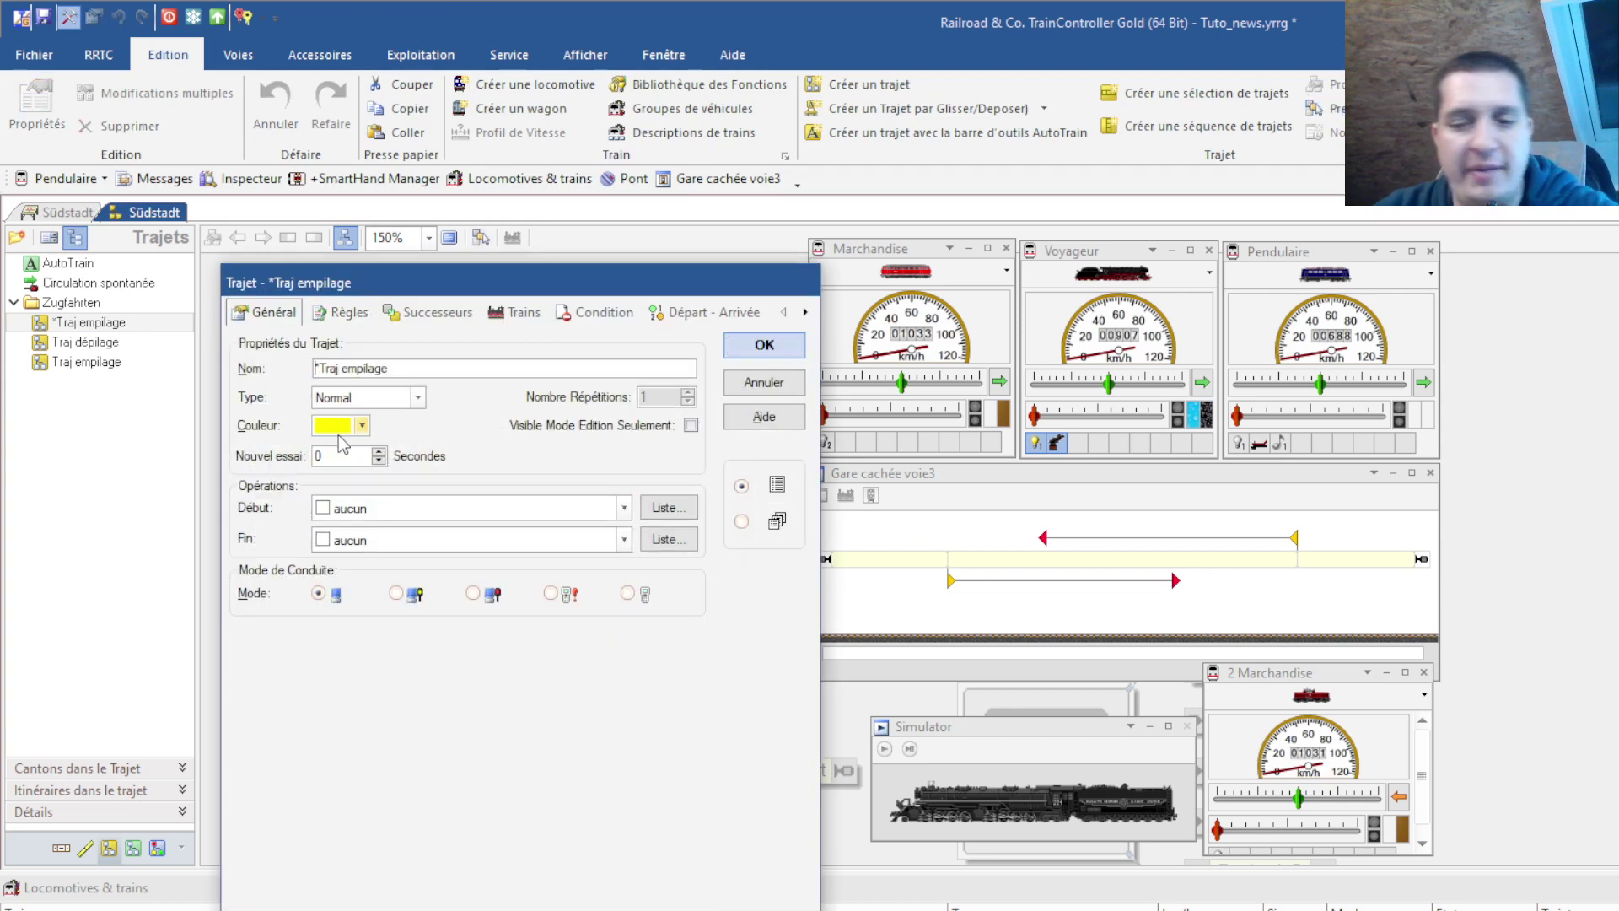
pyautogui.press('Delete')
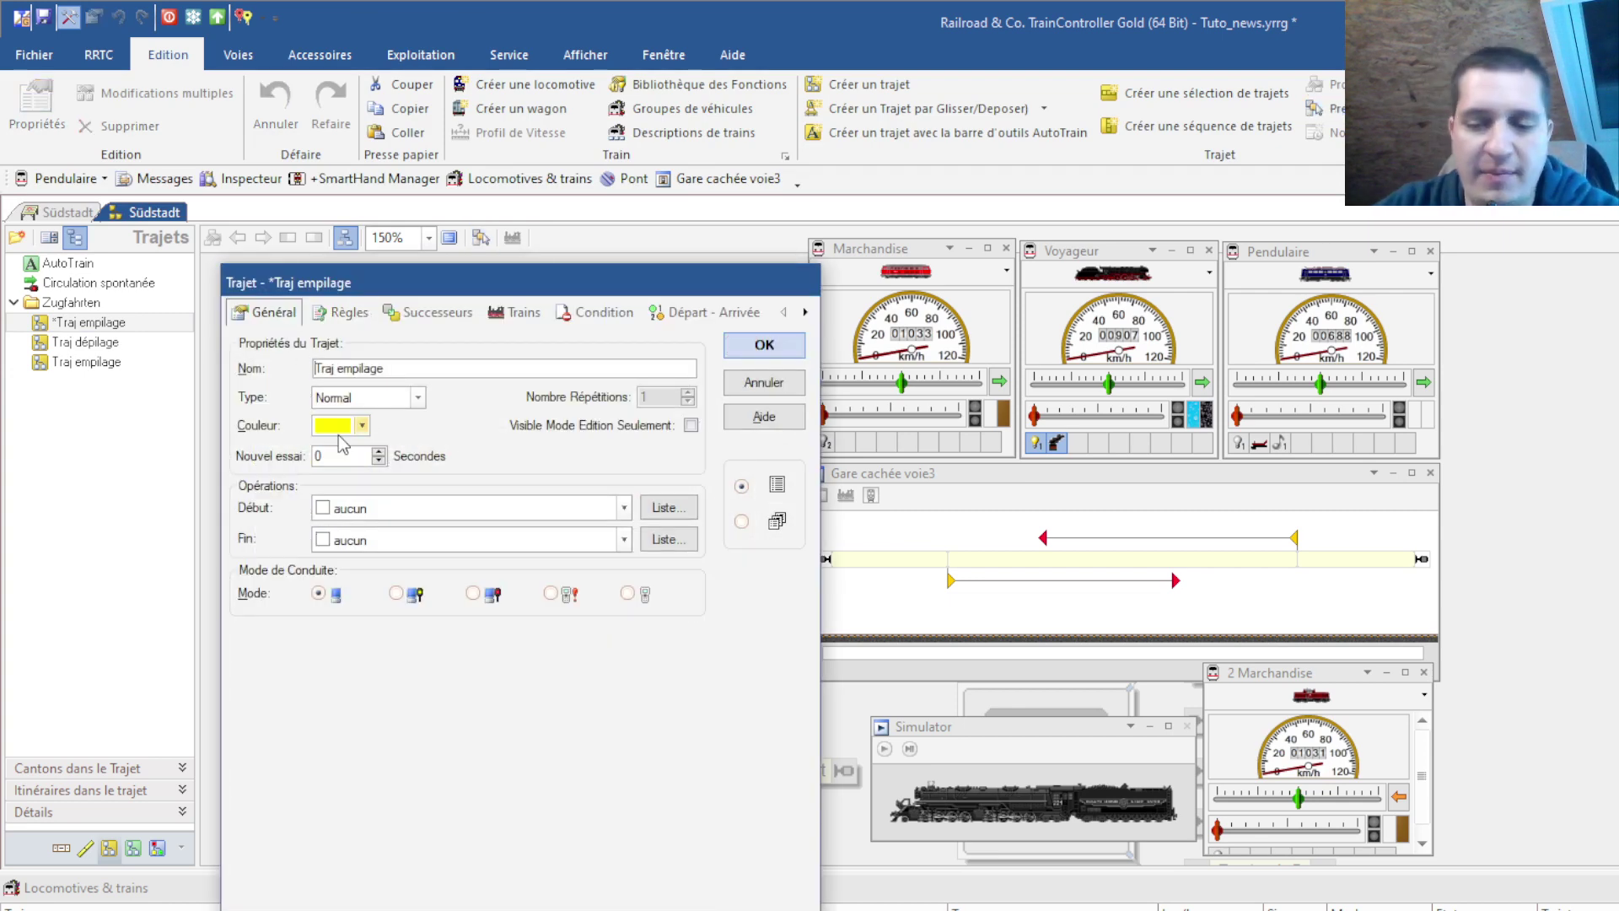
pyautogui.press('End')
pyautogui.press('BackSpace')
pyautogui.press('BackSpace')
pyautogui.press('BackSpace')
pyautogui.press('BackSpace')
pyautogui.press('BackSpace')
pyautogui.press('BackSpace')
pyautogui.press('BackSpace')
pyautogui.press('BackSpace')
pyautogui.write('normal')
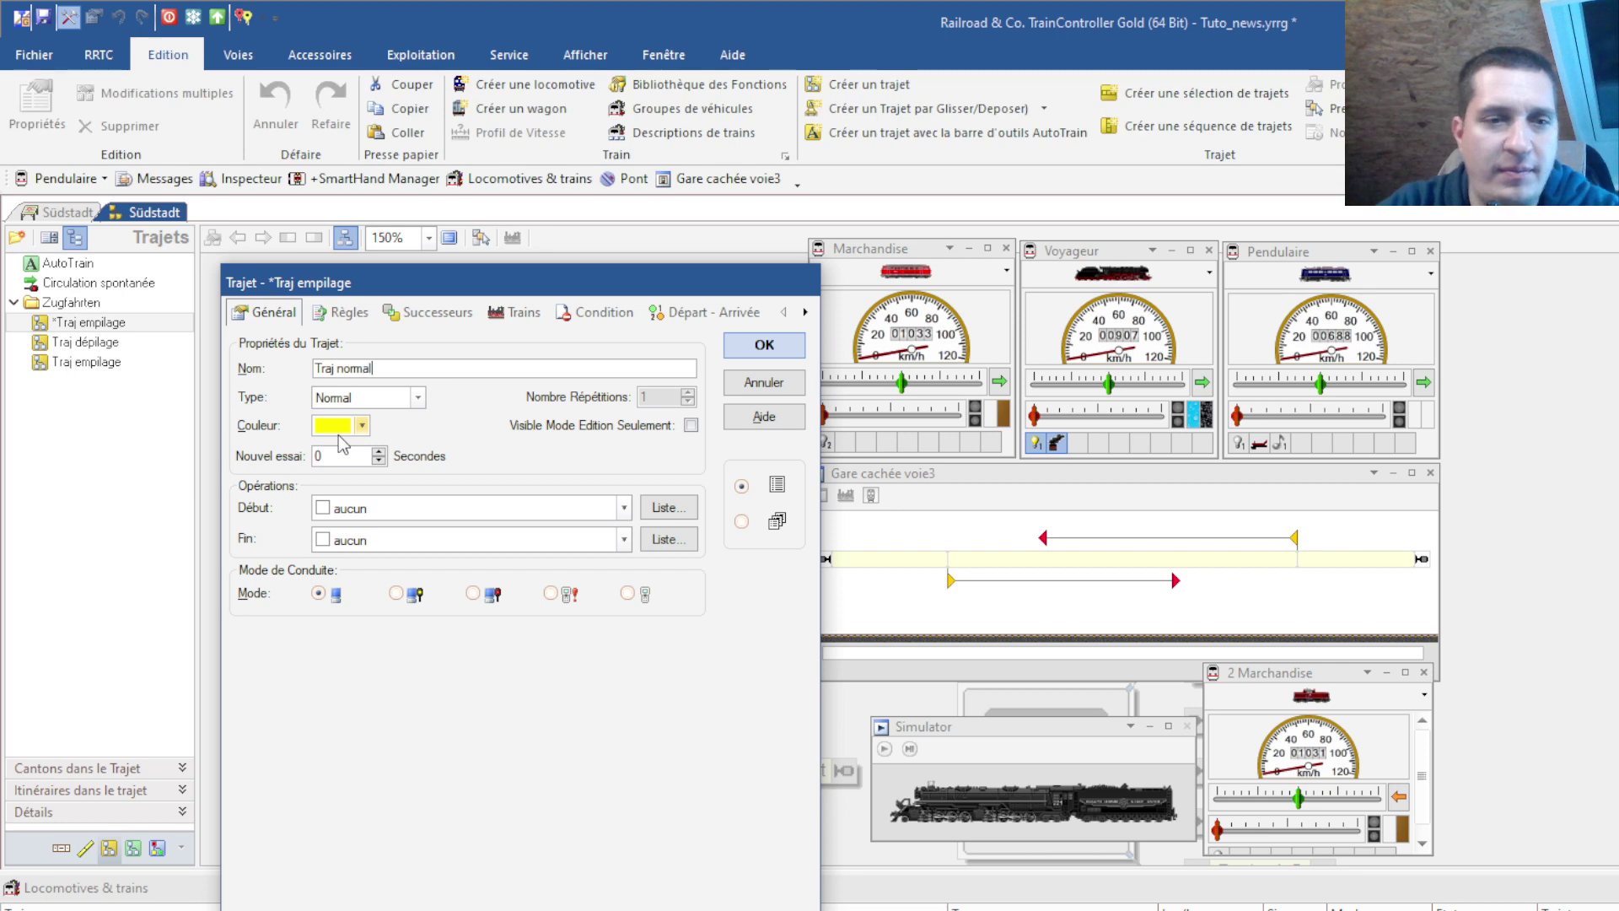
# - Disable the Empilage service in the Traj normal rules and accept the properties
pyautogui.click(345, 323)
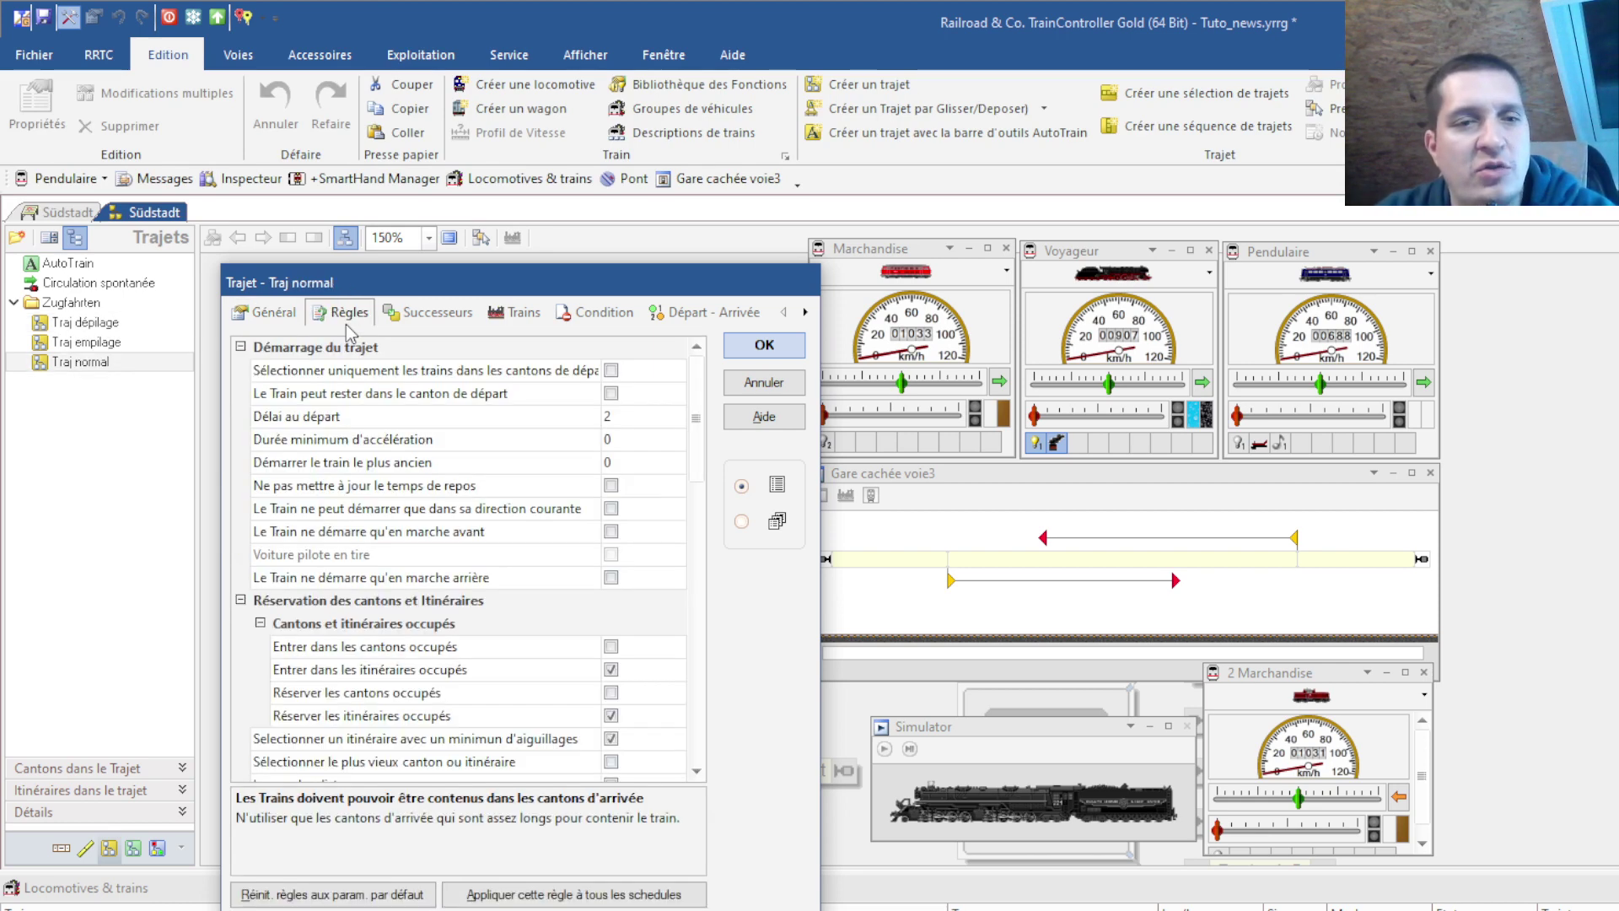
pyautogui.scroll(-15, 459, 552)
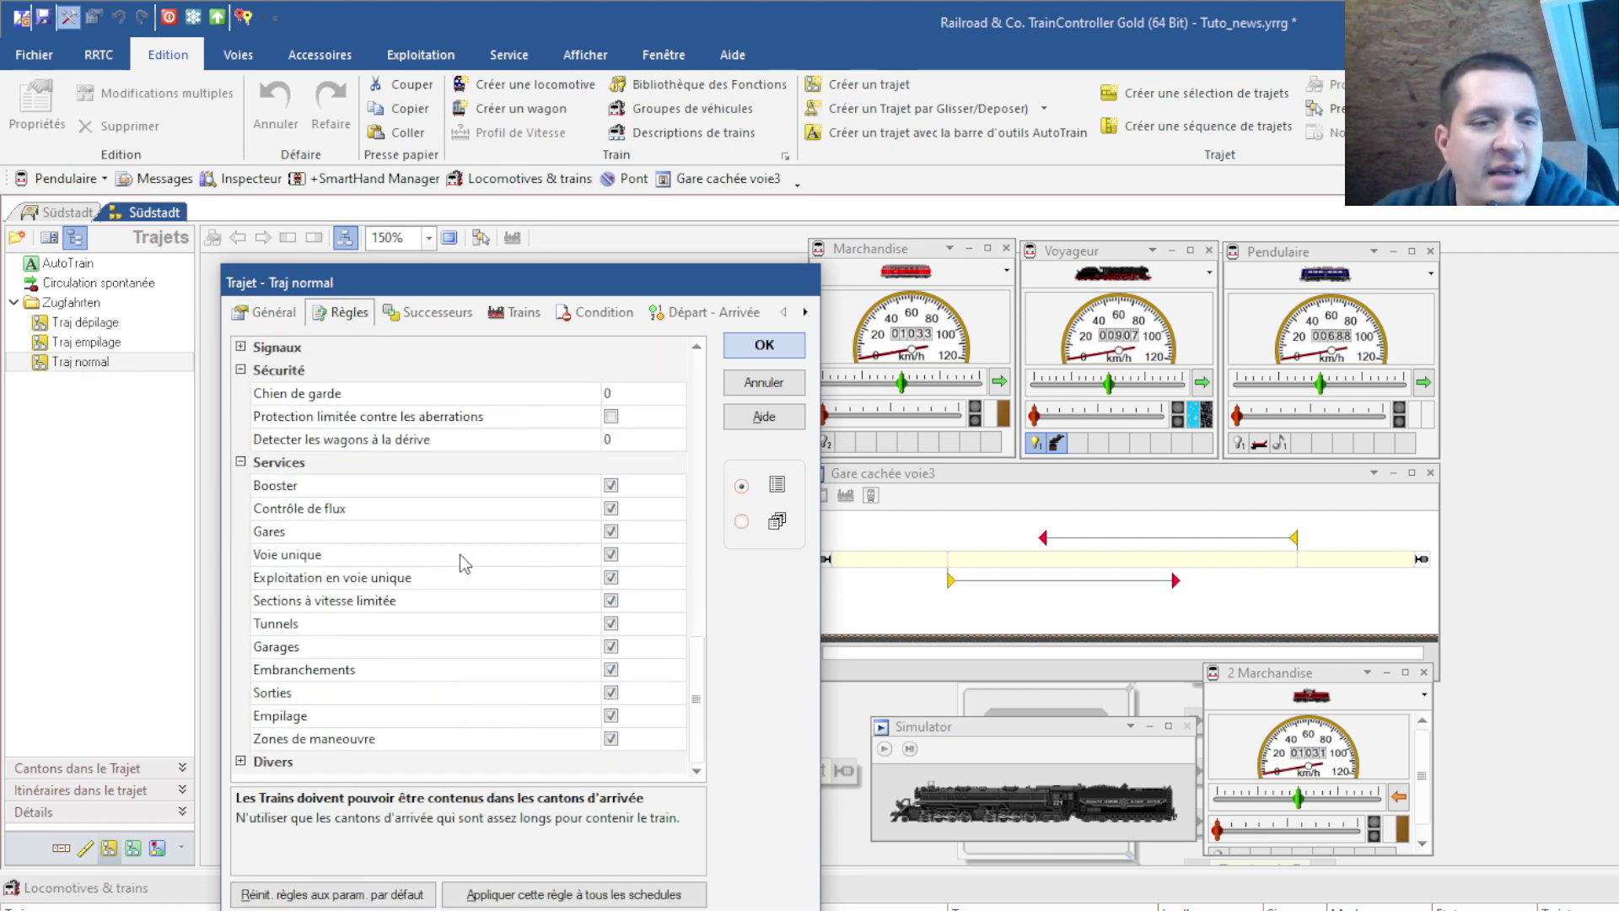
pyautogui.click(611, 716)
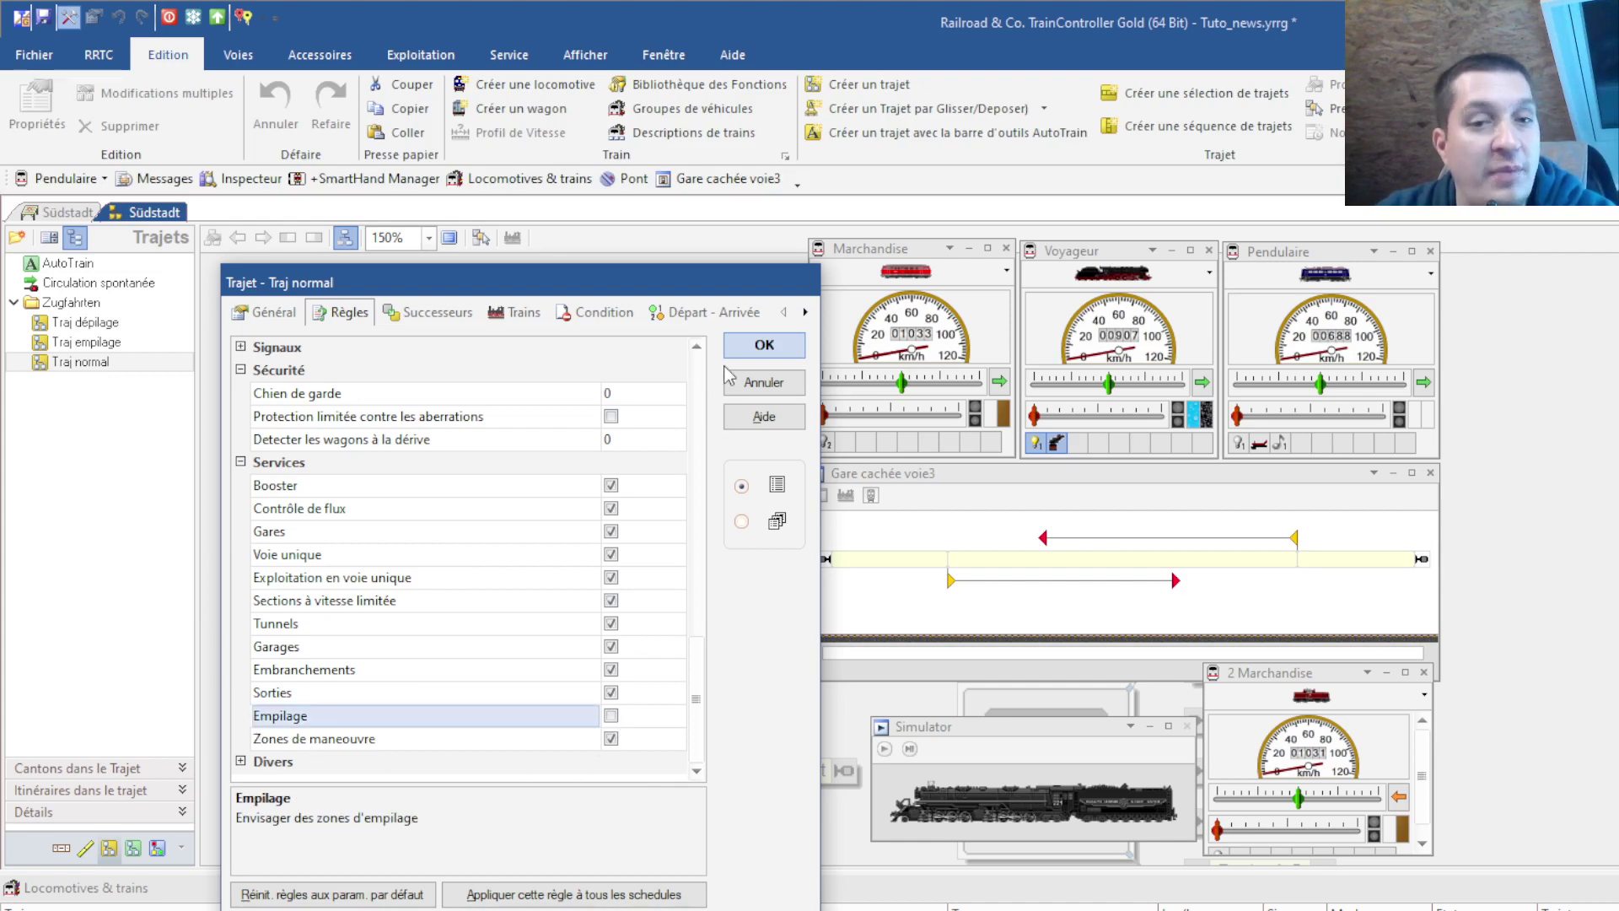
pyautogui.click(748, 343)
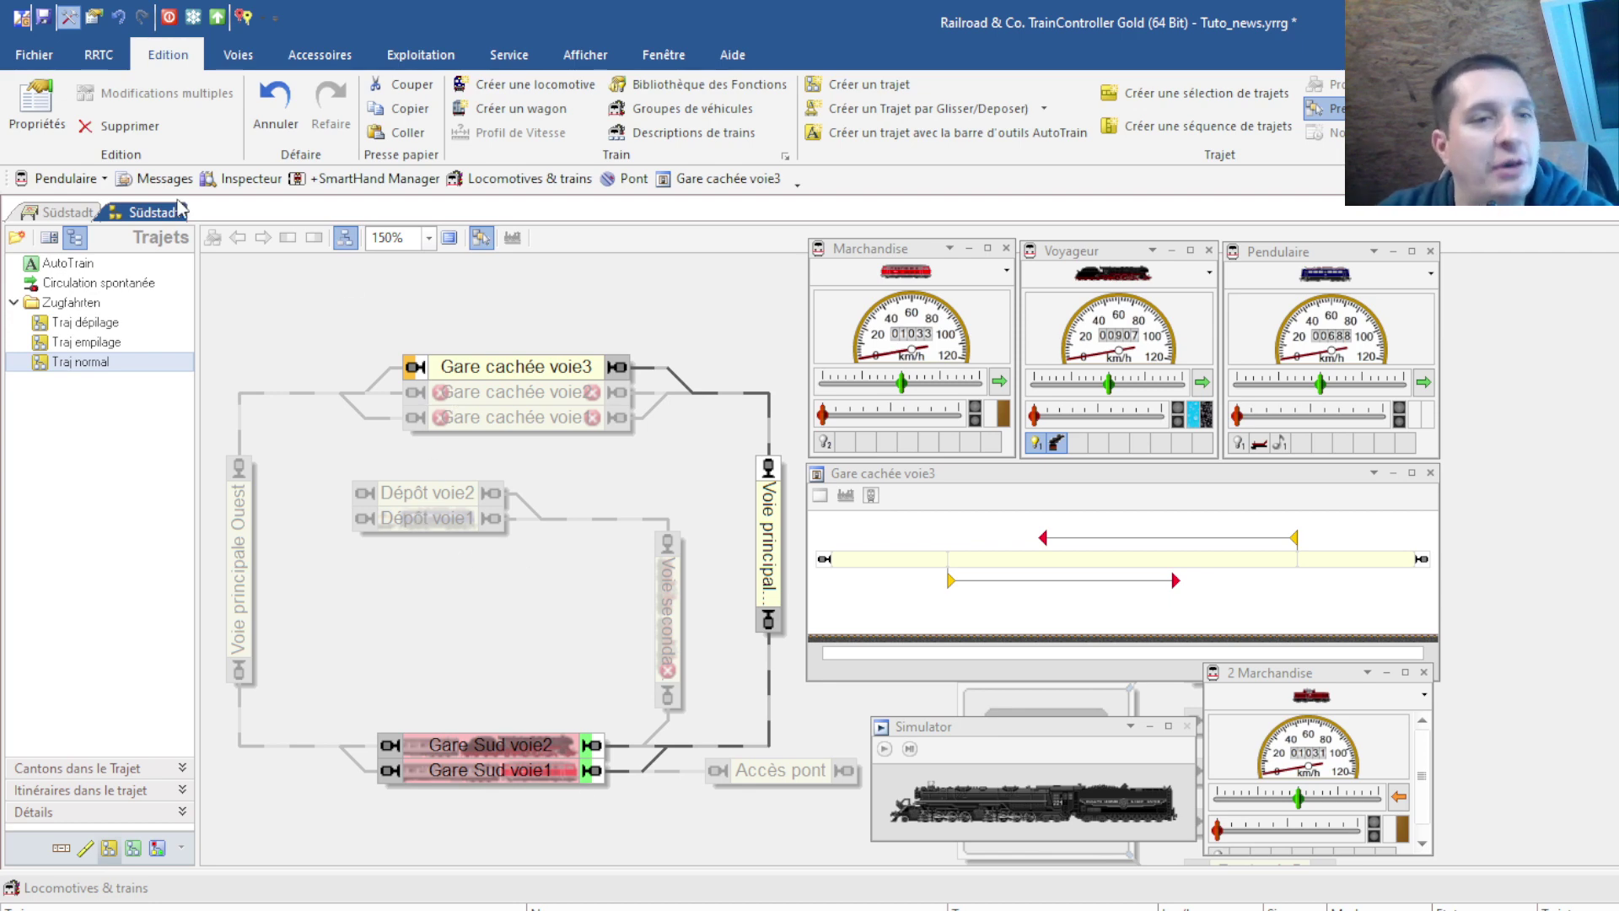
# - Switch to the Südstadt track diagram and save the project
pyautogui.click(66, 212)
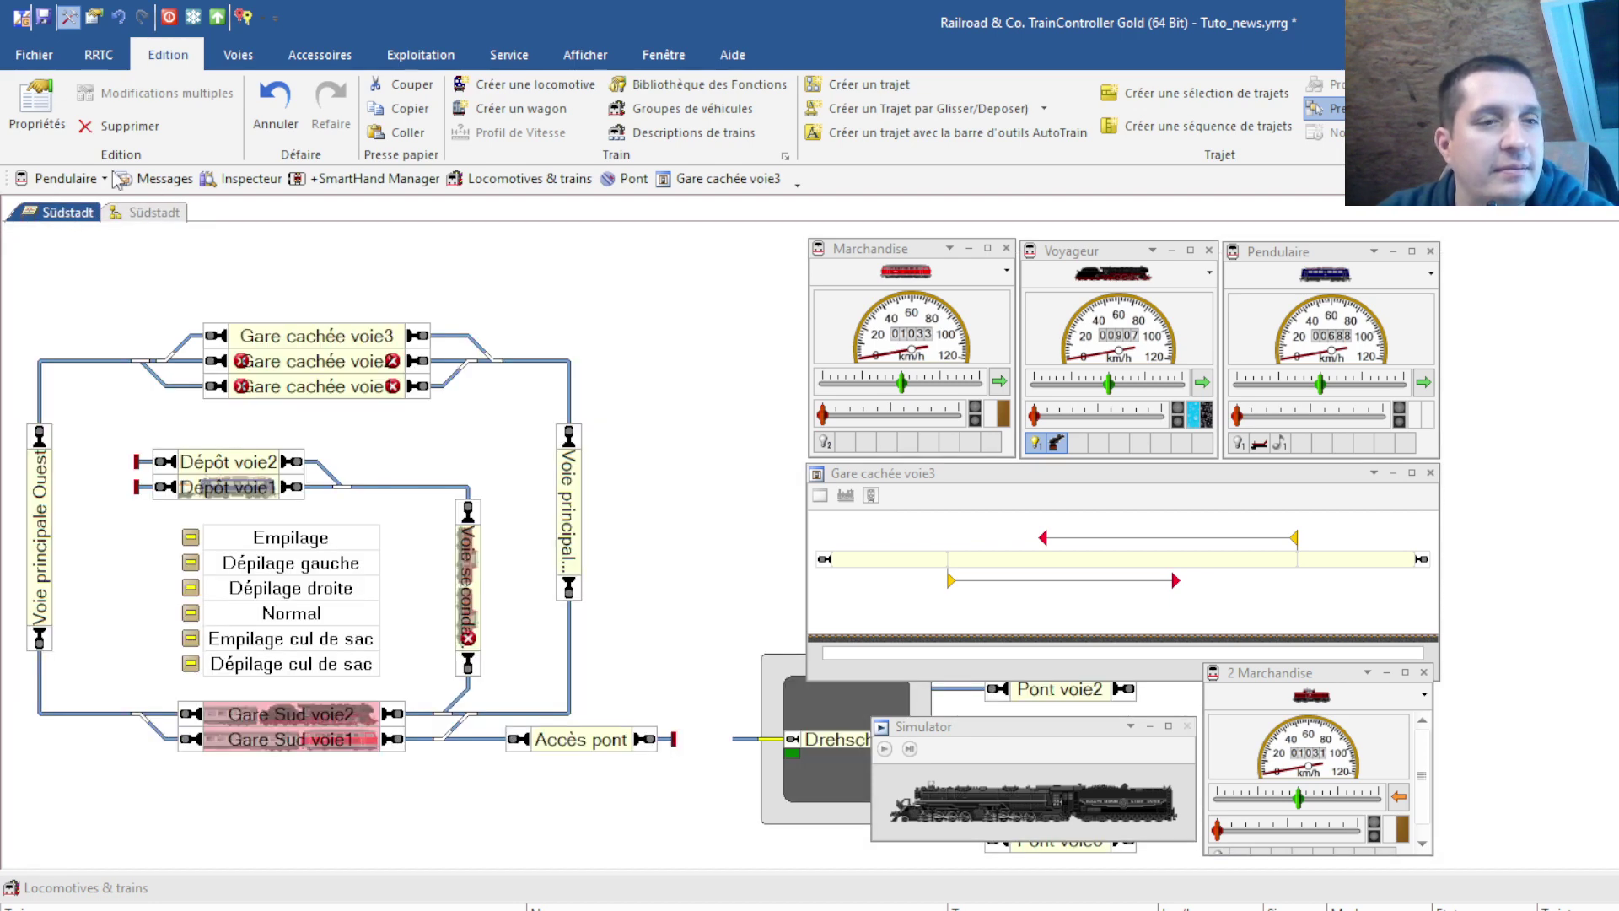
pyautogui.click(45, 17)
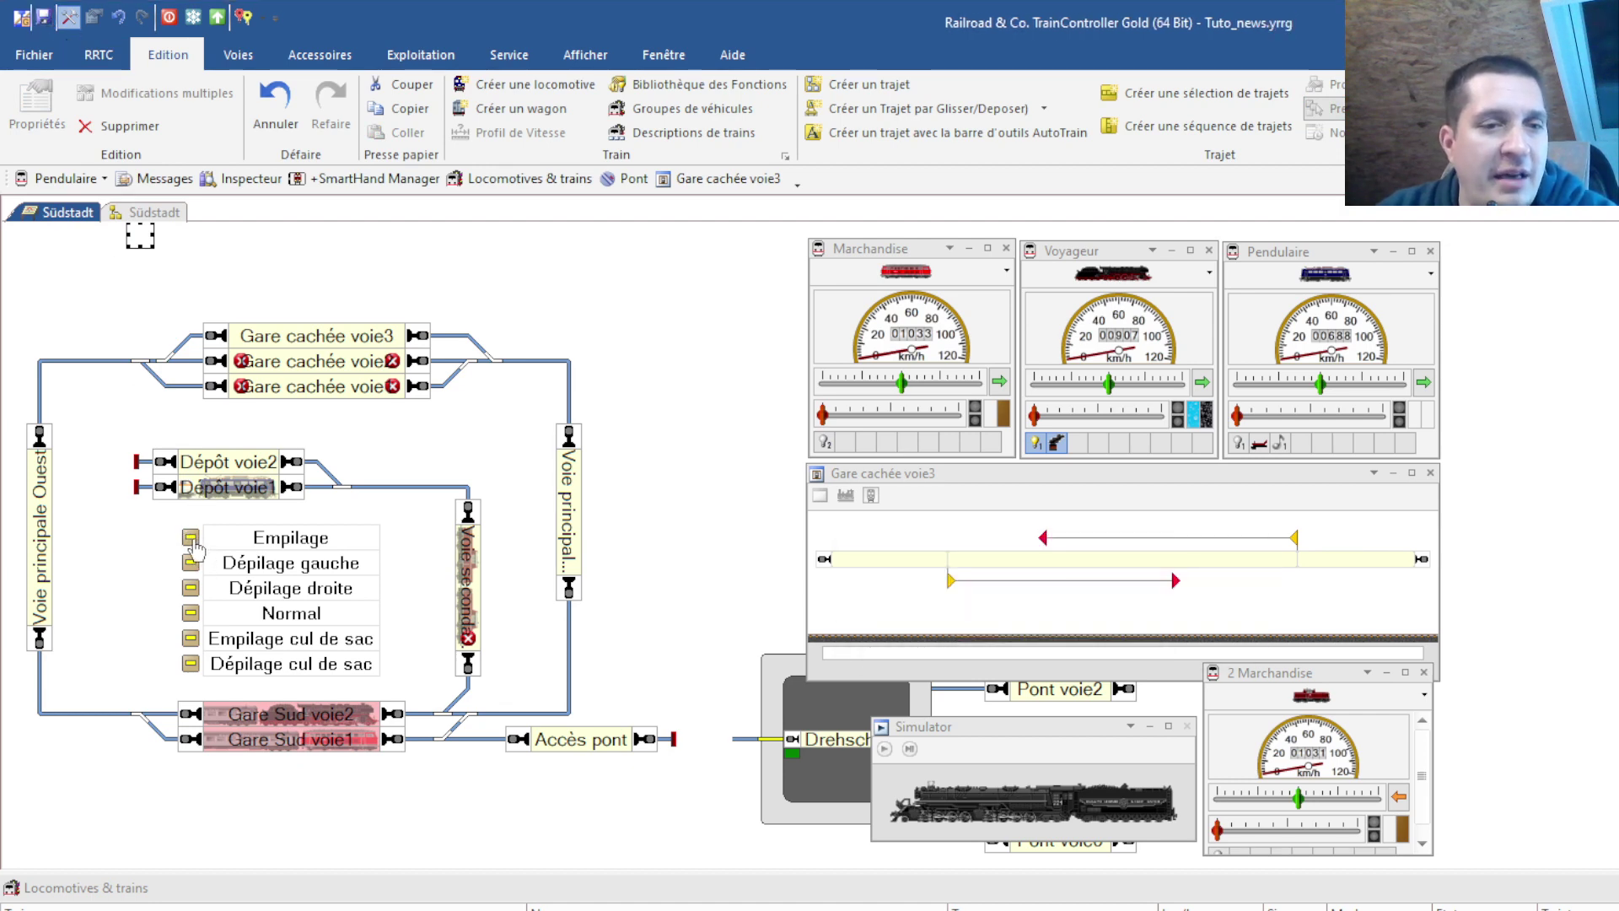
# - Assign the Traj empilage schedule as the operation of the Empilage push button and accept its properties
pyautogui.doubleClick(192, 541)
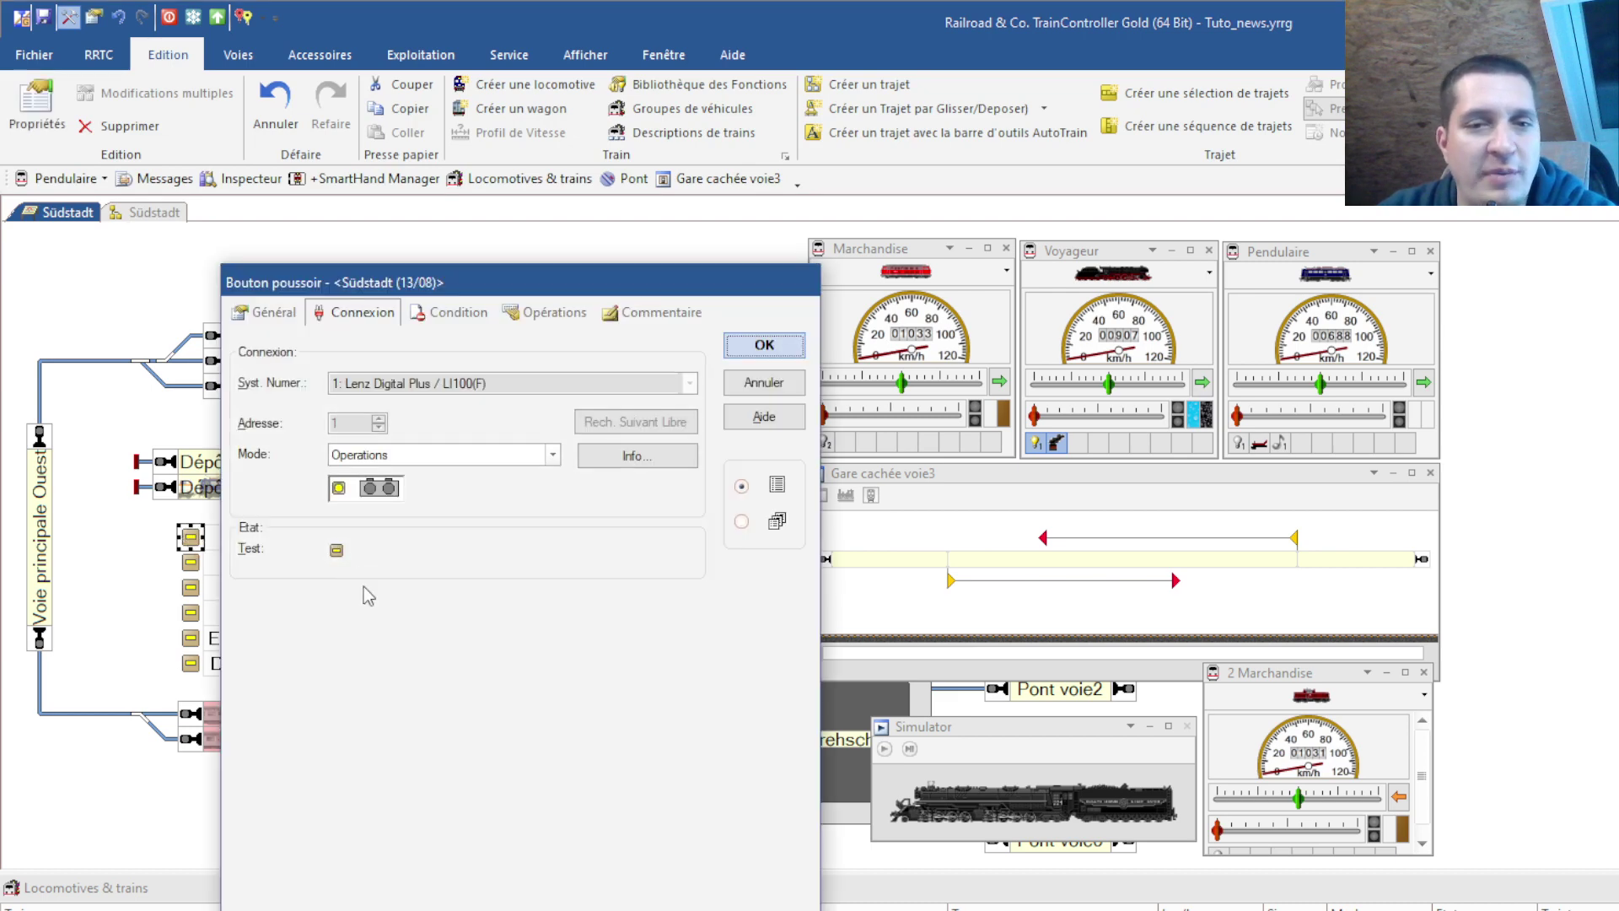
pyautogui.click(546, 305)
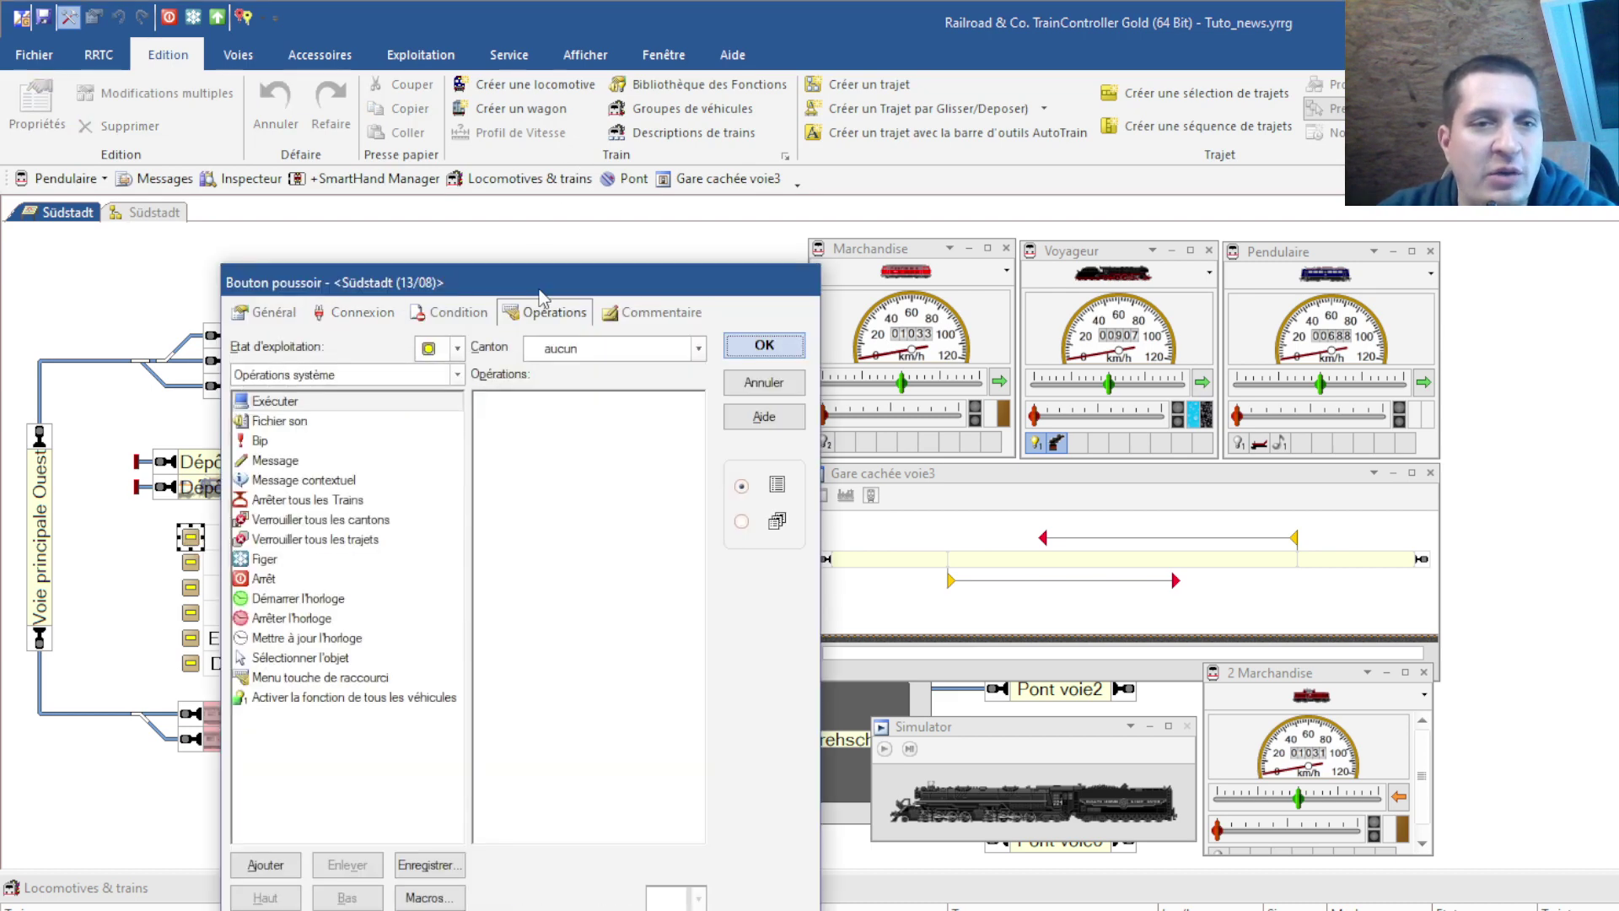
pyautogui.click(355, 375)
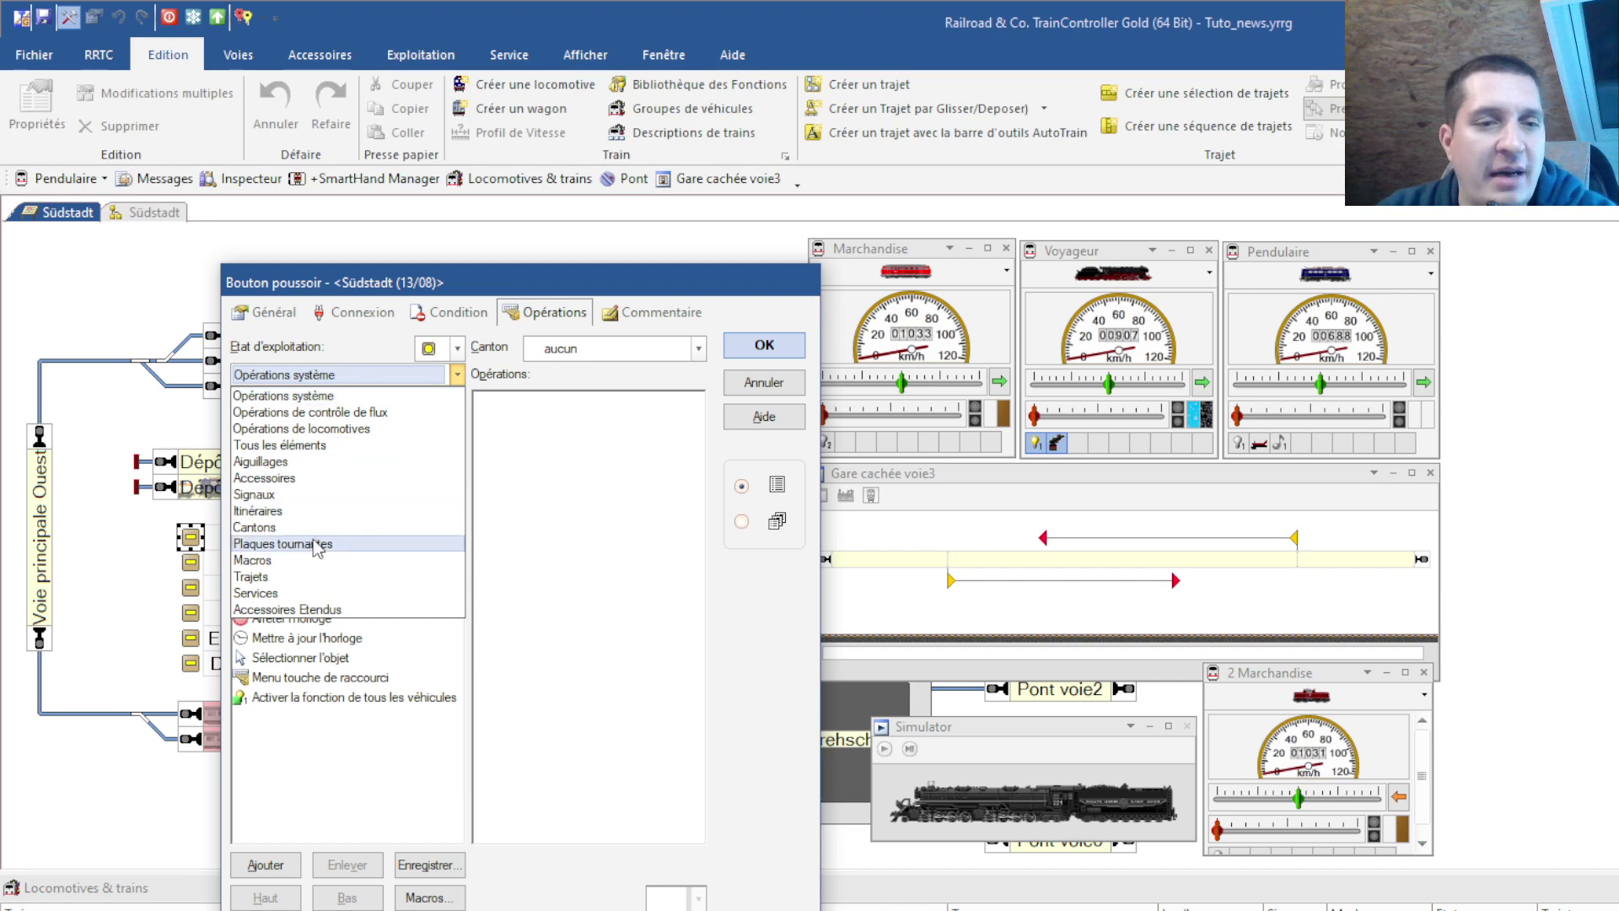
pyautogui.click(307, 577)
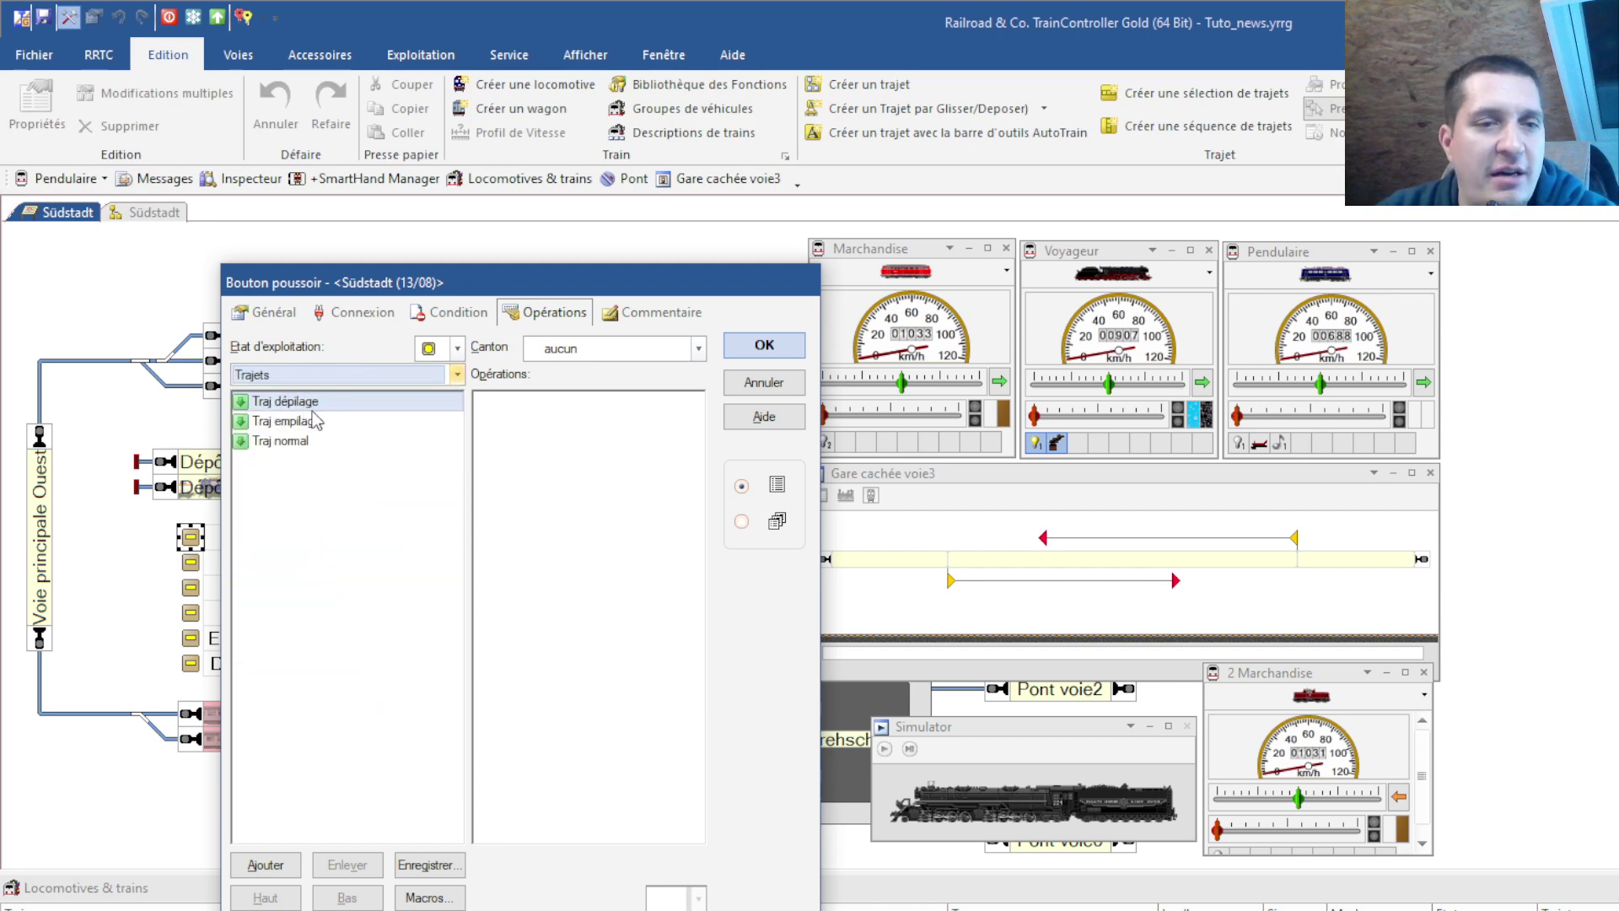
pyautogui.click(309, 421)
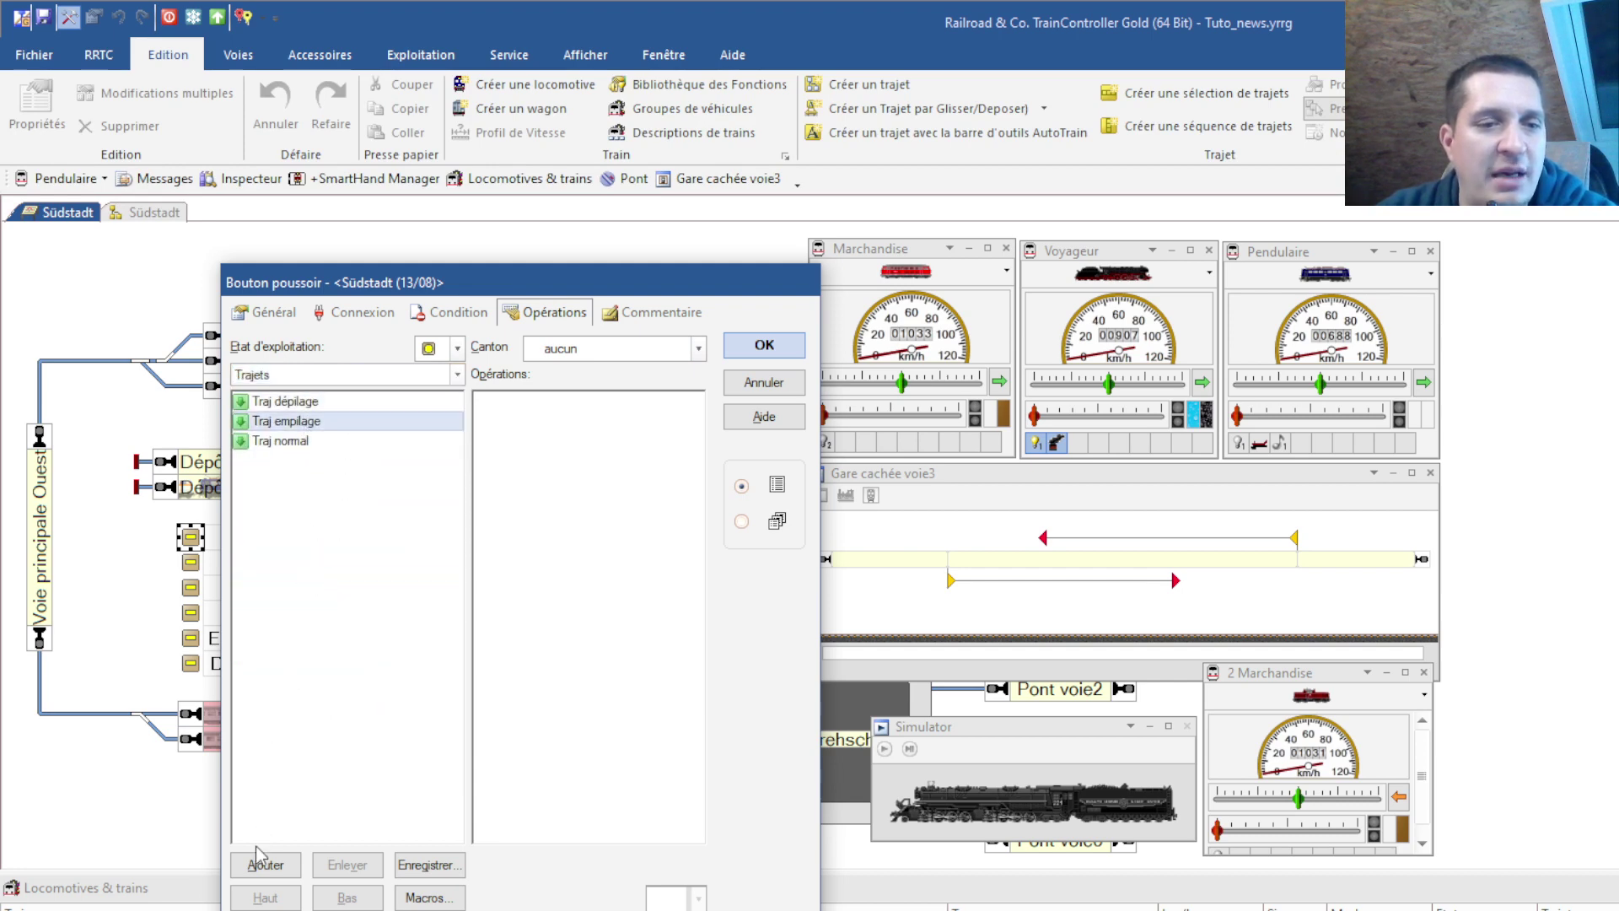
pyautogui.click(265, 866)
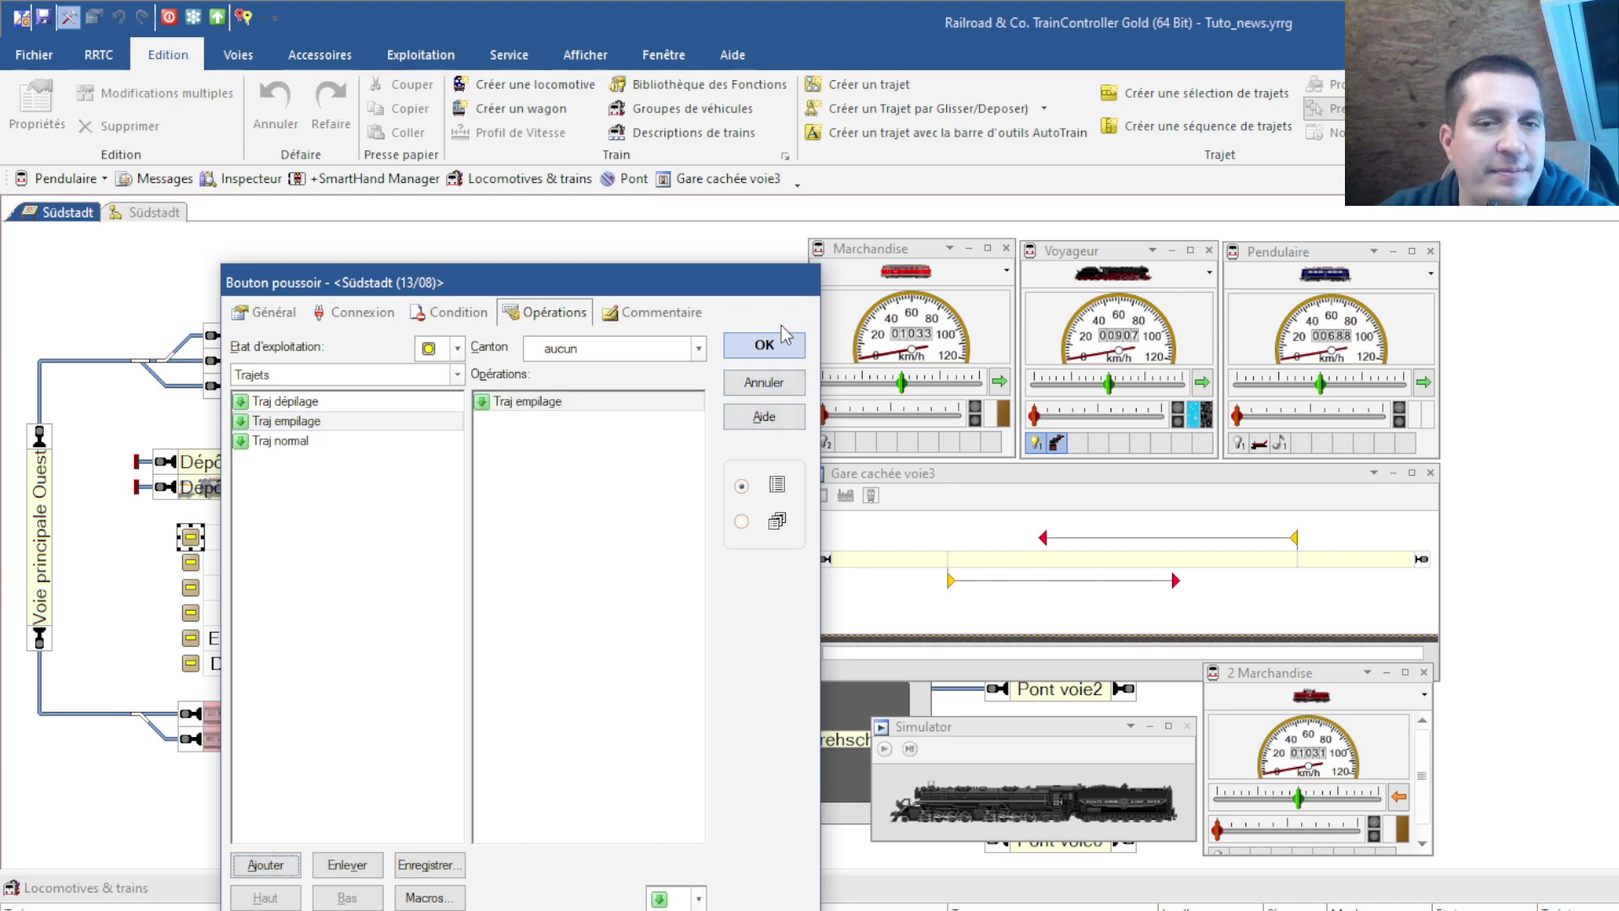
pyautogui.click(767, 344)
# - Assign the Traj dépilage schedule as the operation of the Dépilage gauche push button
pyautogui.click(191, 563)
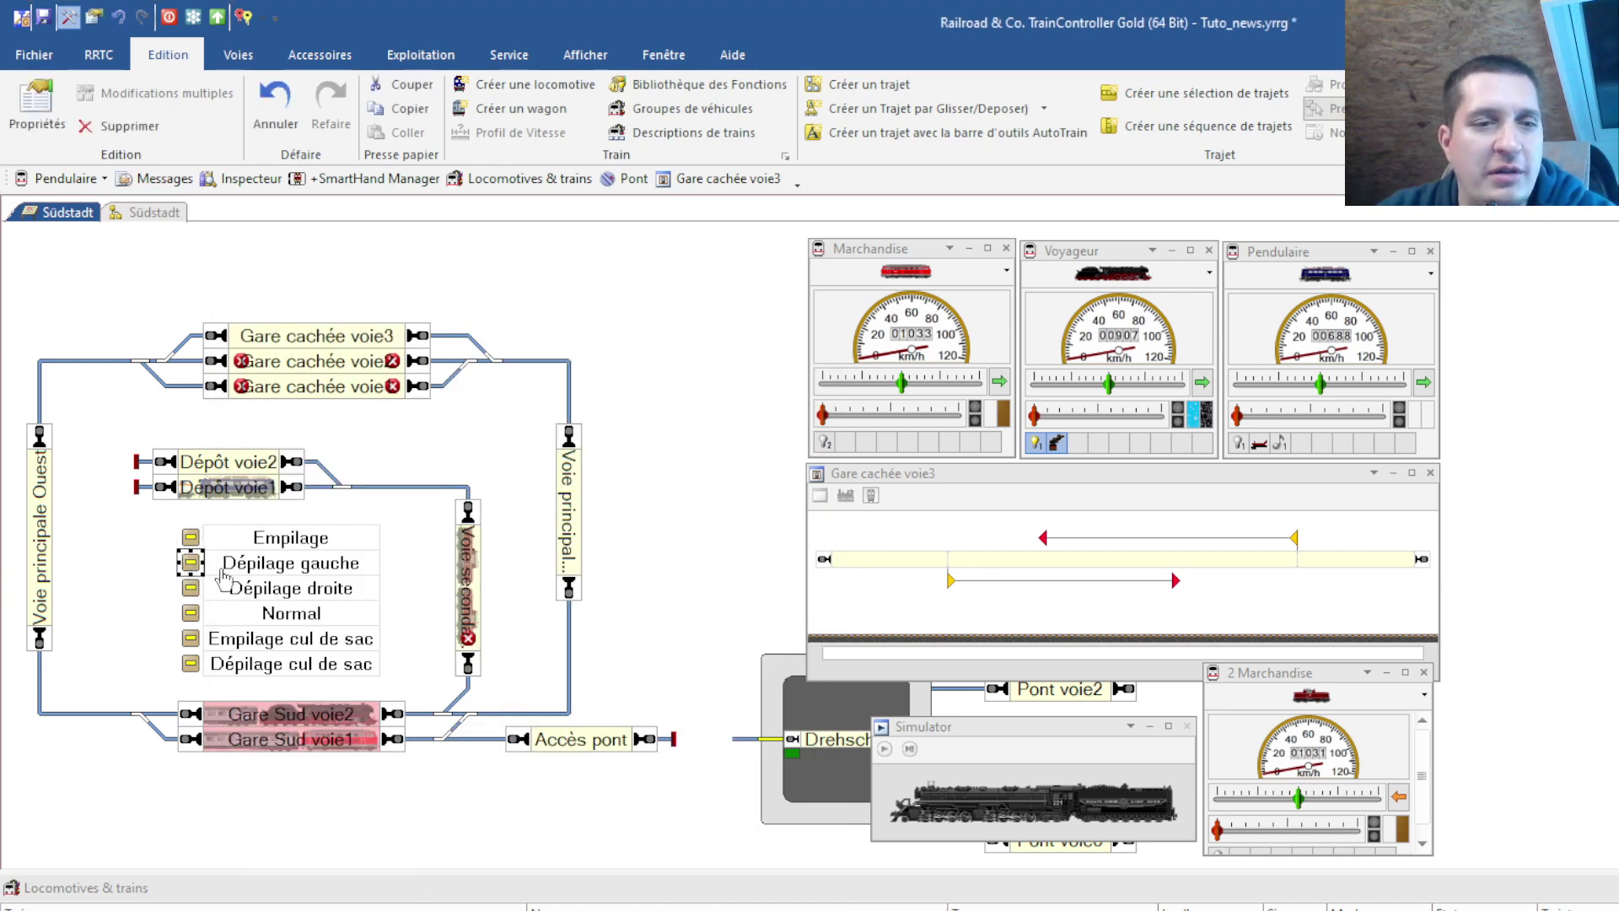
pyautogui.doubleClick(190, 562)
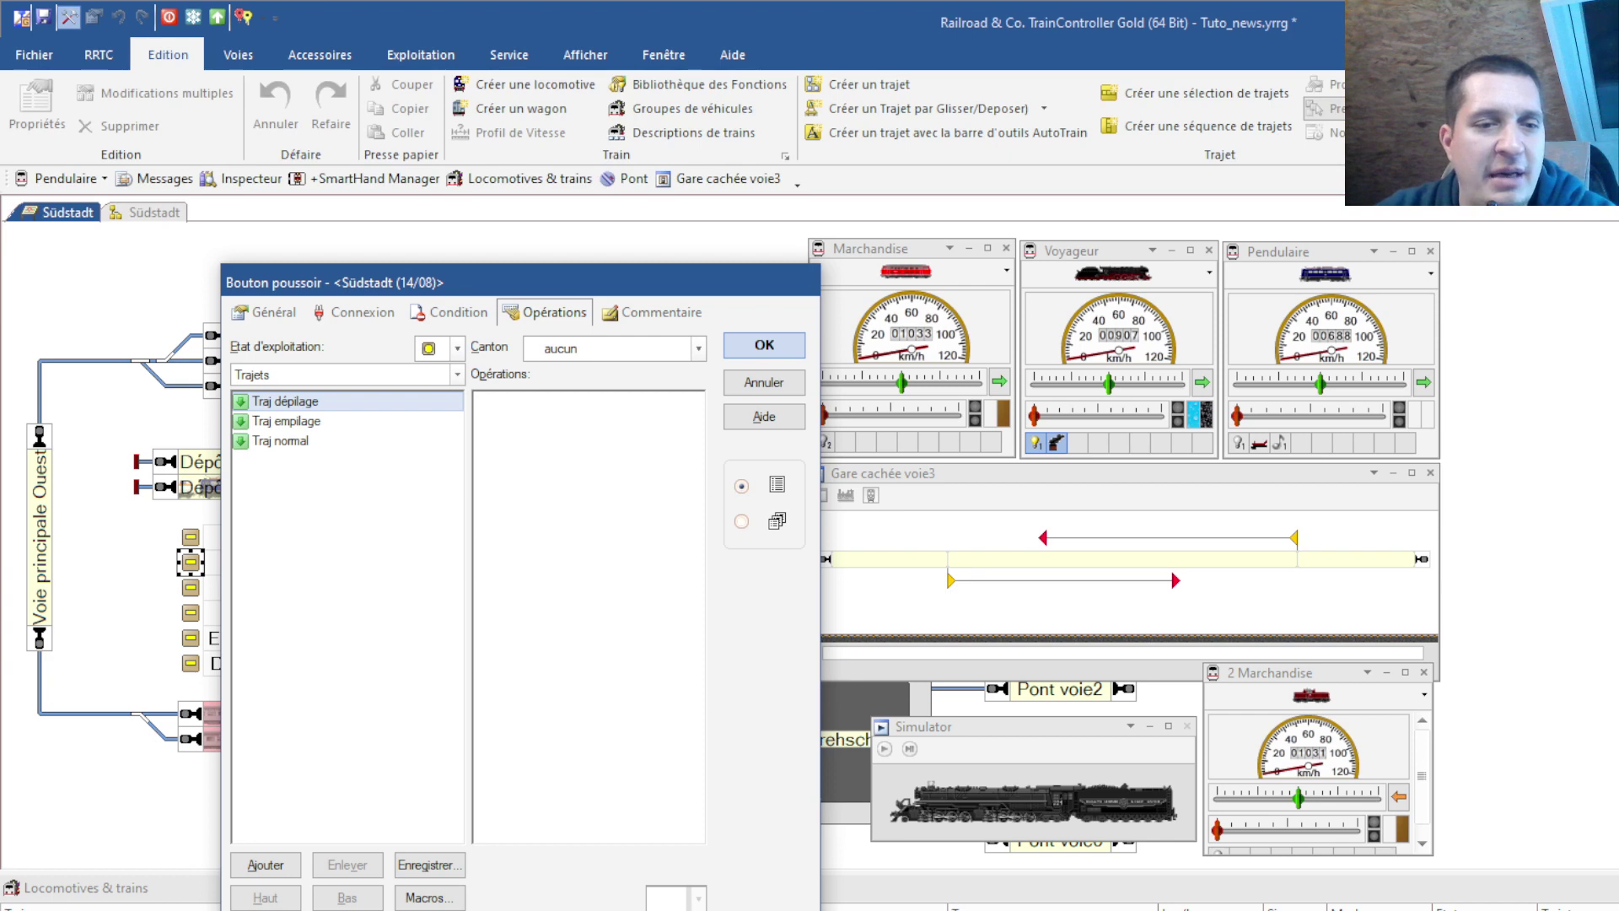
pyautogui.click(264, 866)
pyautogui.click(769, 350)
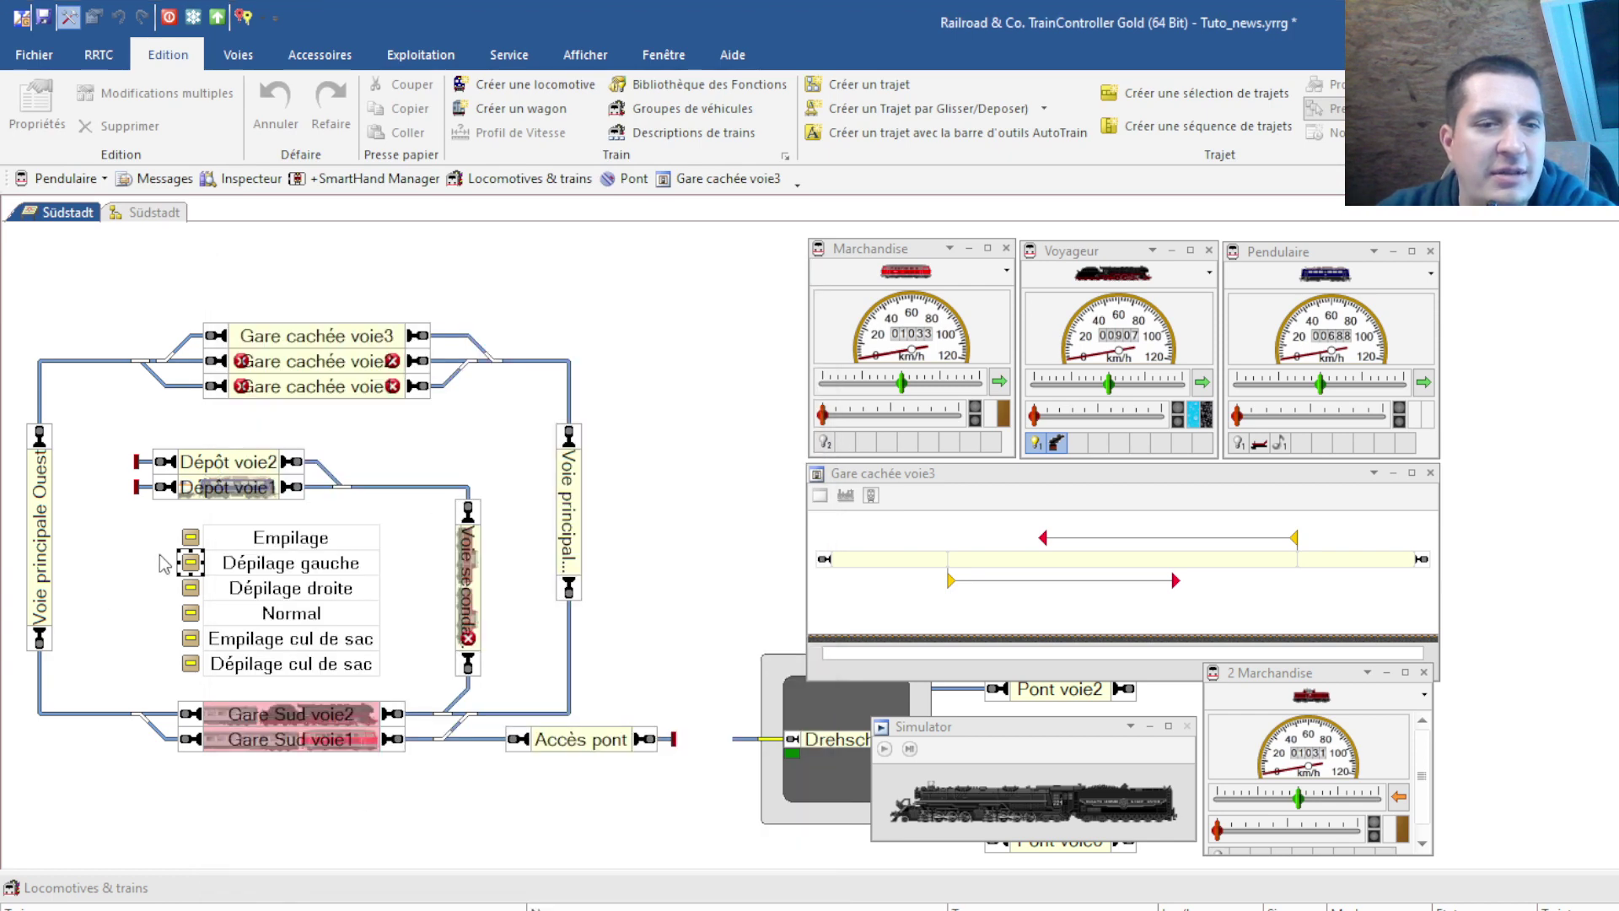
# - Check the operation assigned to the Empilage push button and leave its properties without changes
pyautogui.click(190, 538)
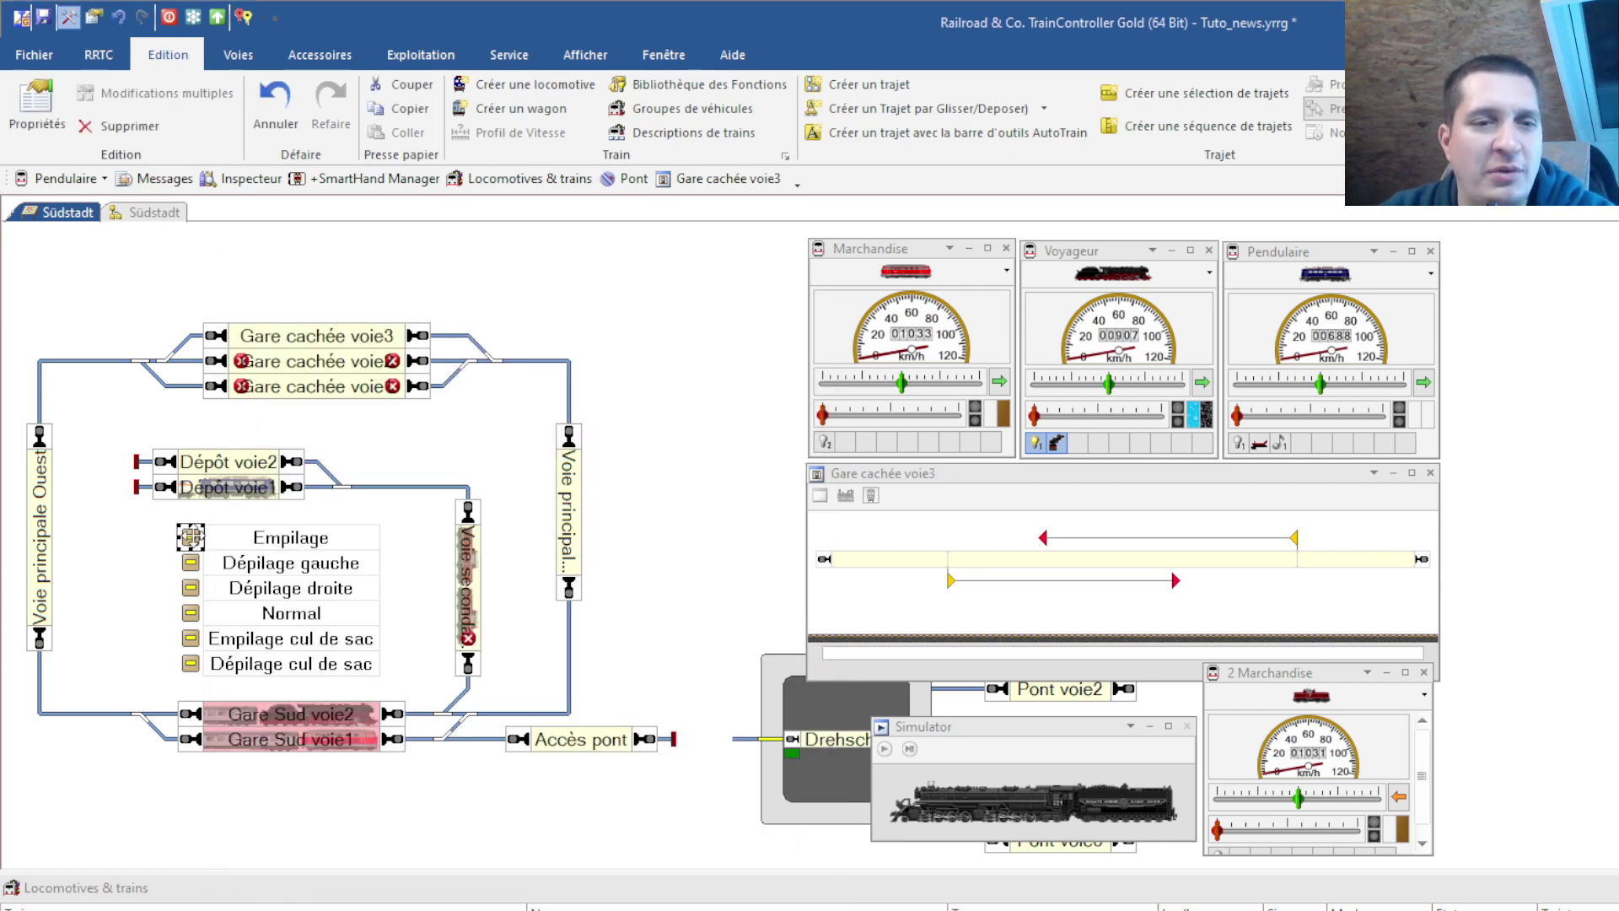
pyautogui.doubleClick(193, 539)
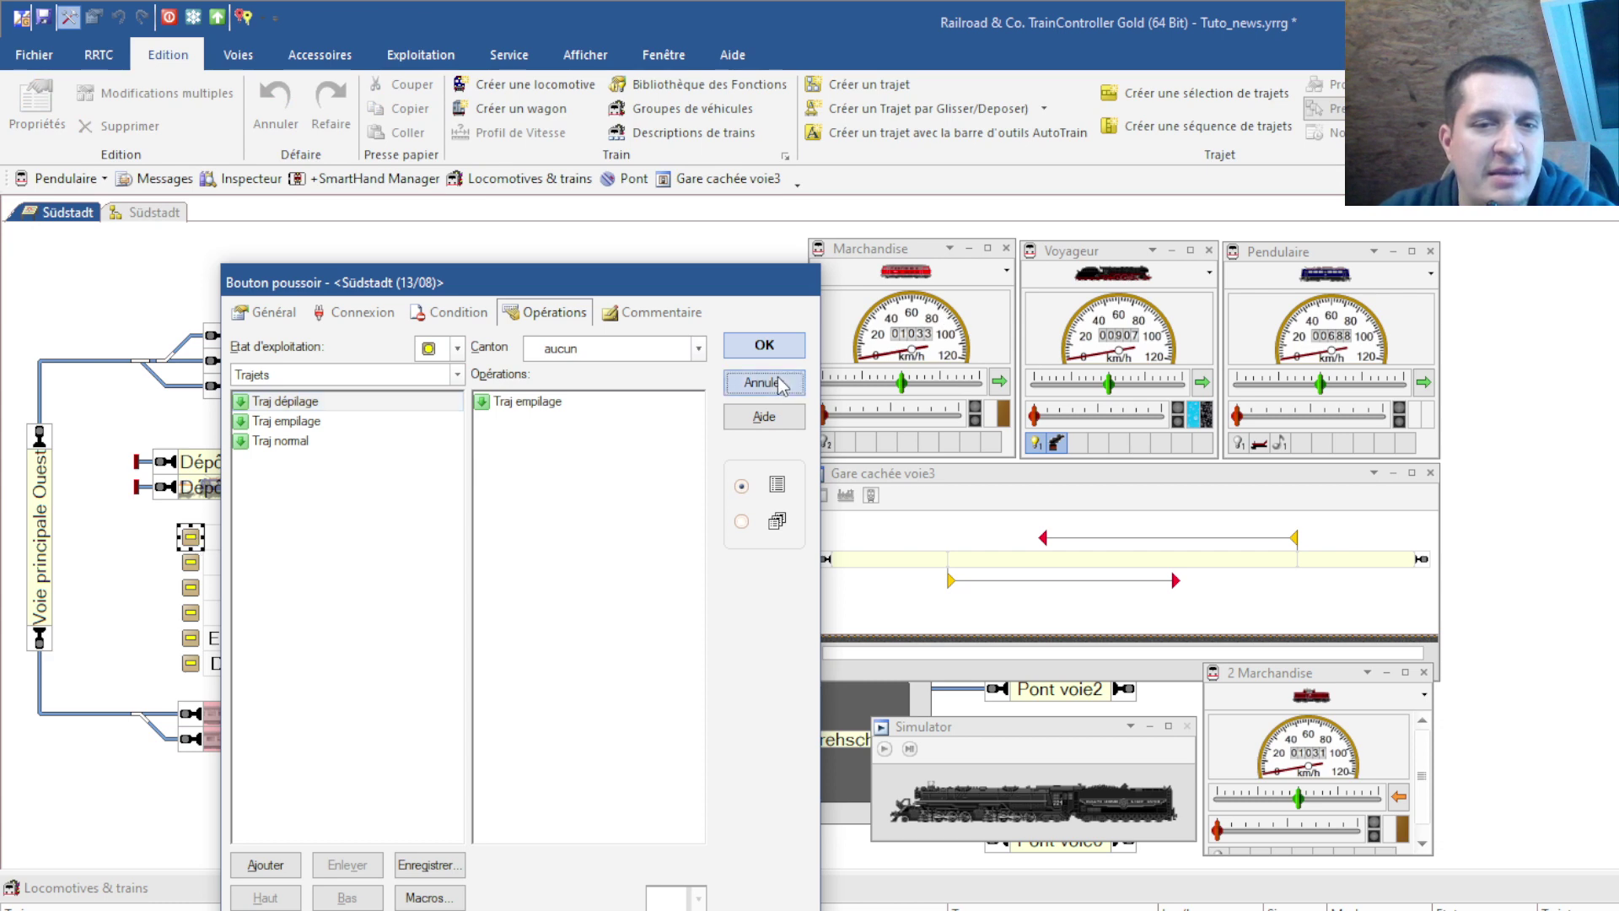
pyautogui.click(764, 382)
# - Add the Traj empilage schedule to the operations of the Dépilage droite push button and accept its properties
pyautogui.click(191, 588)
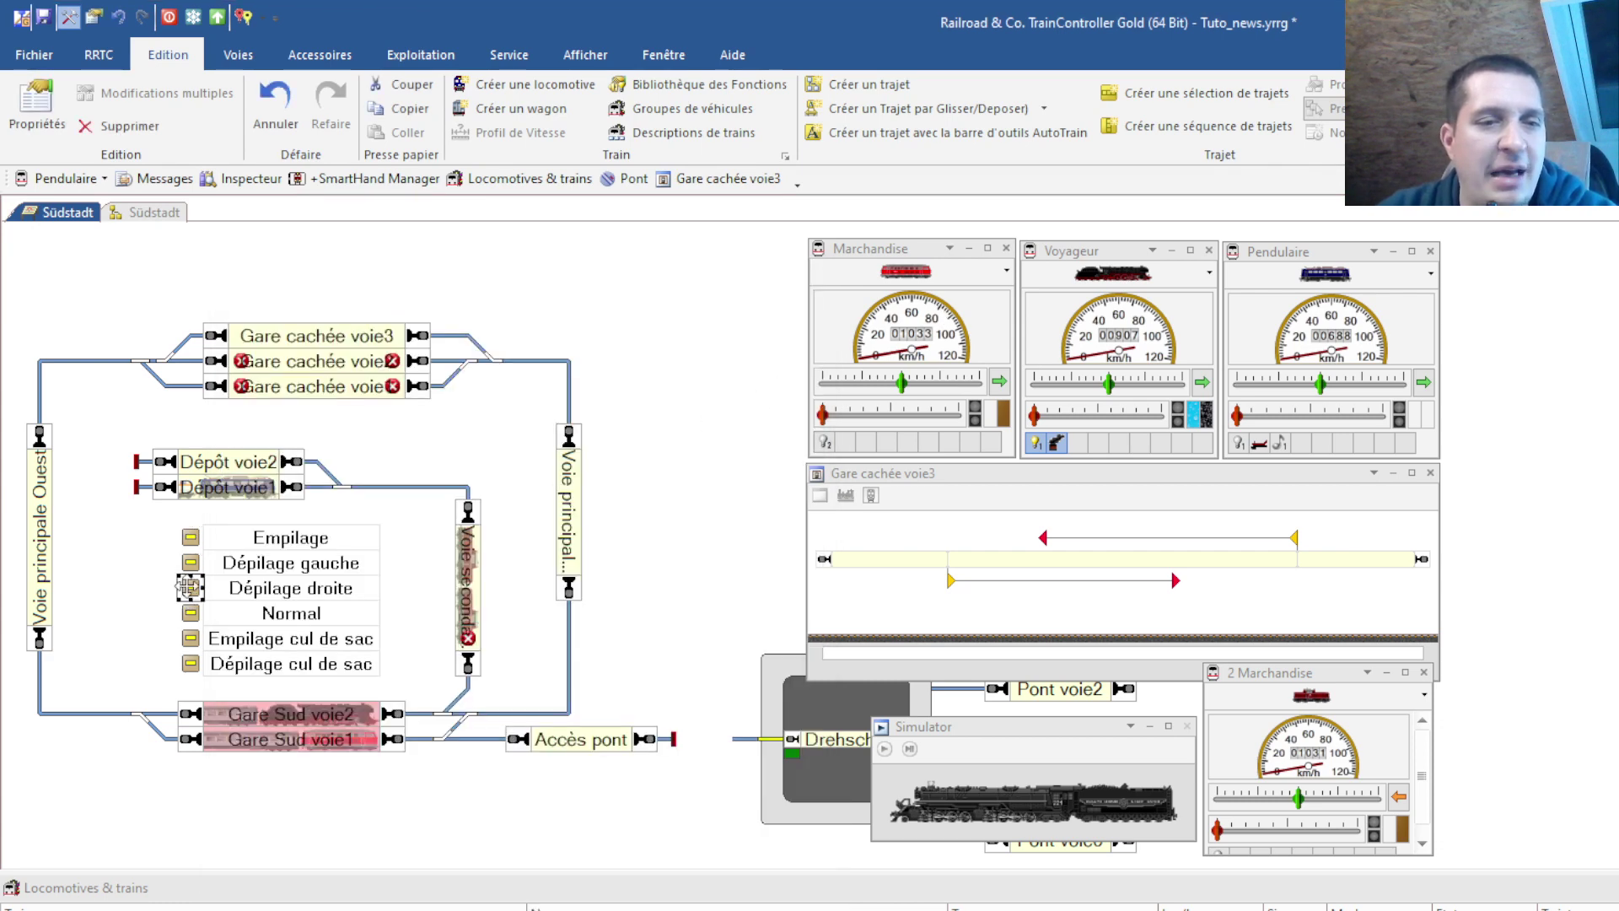
pyautogui.hotkey('alt', 'Return')
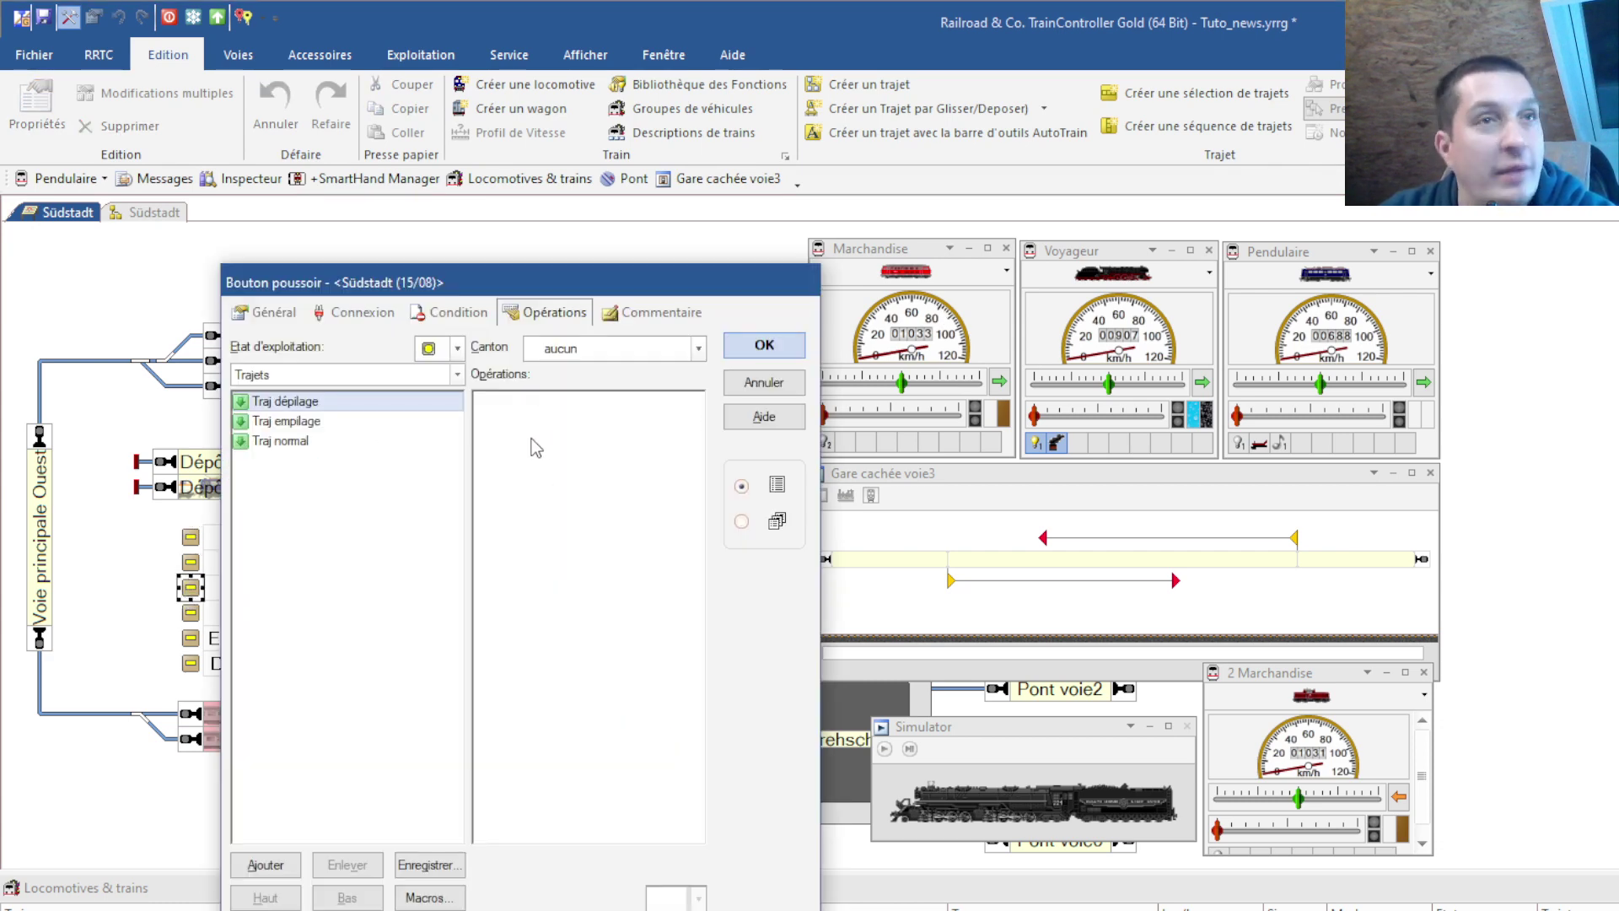
pyautogui.click(305, 424)
pyautogui.click(265, 865)
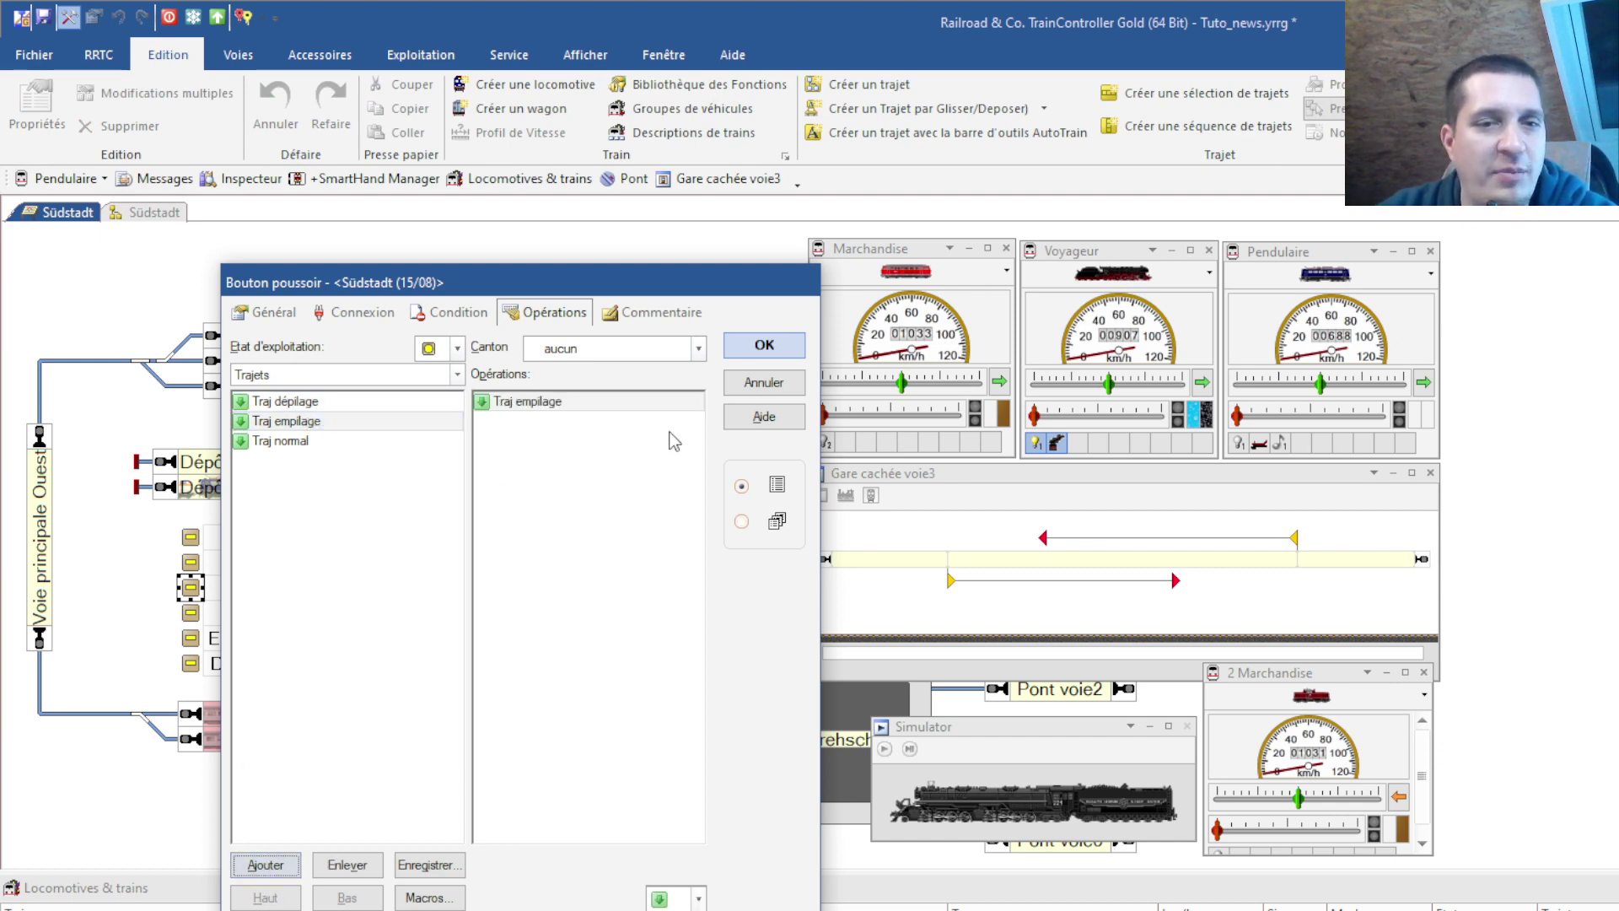
pyautogui.click(699, 897)
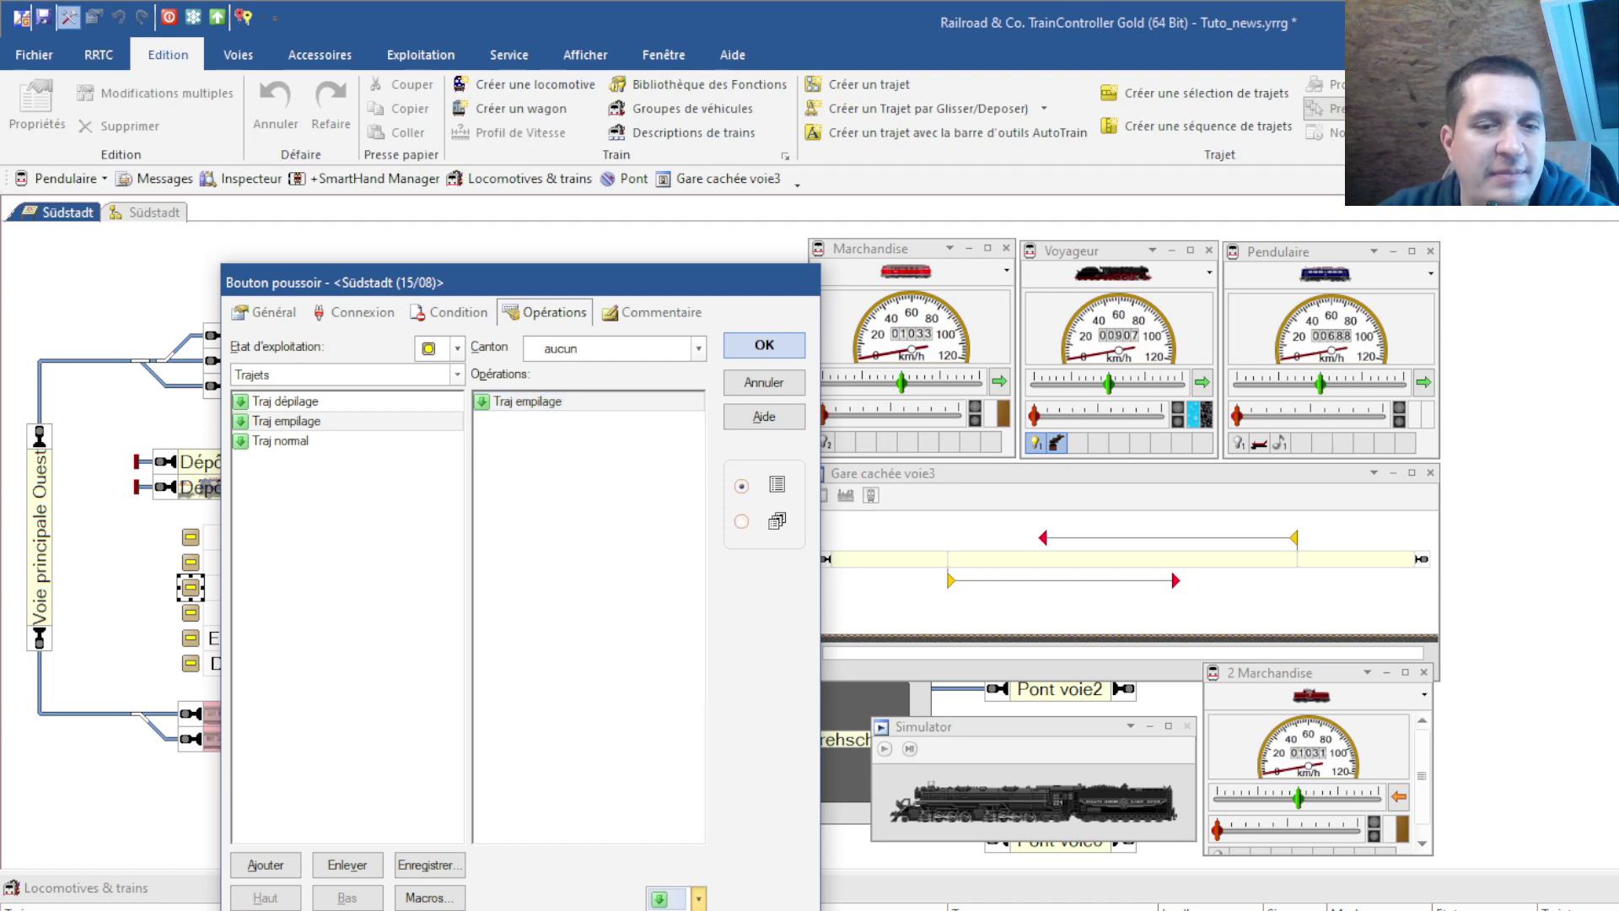
pyautogui.click(764, 345)
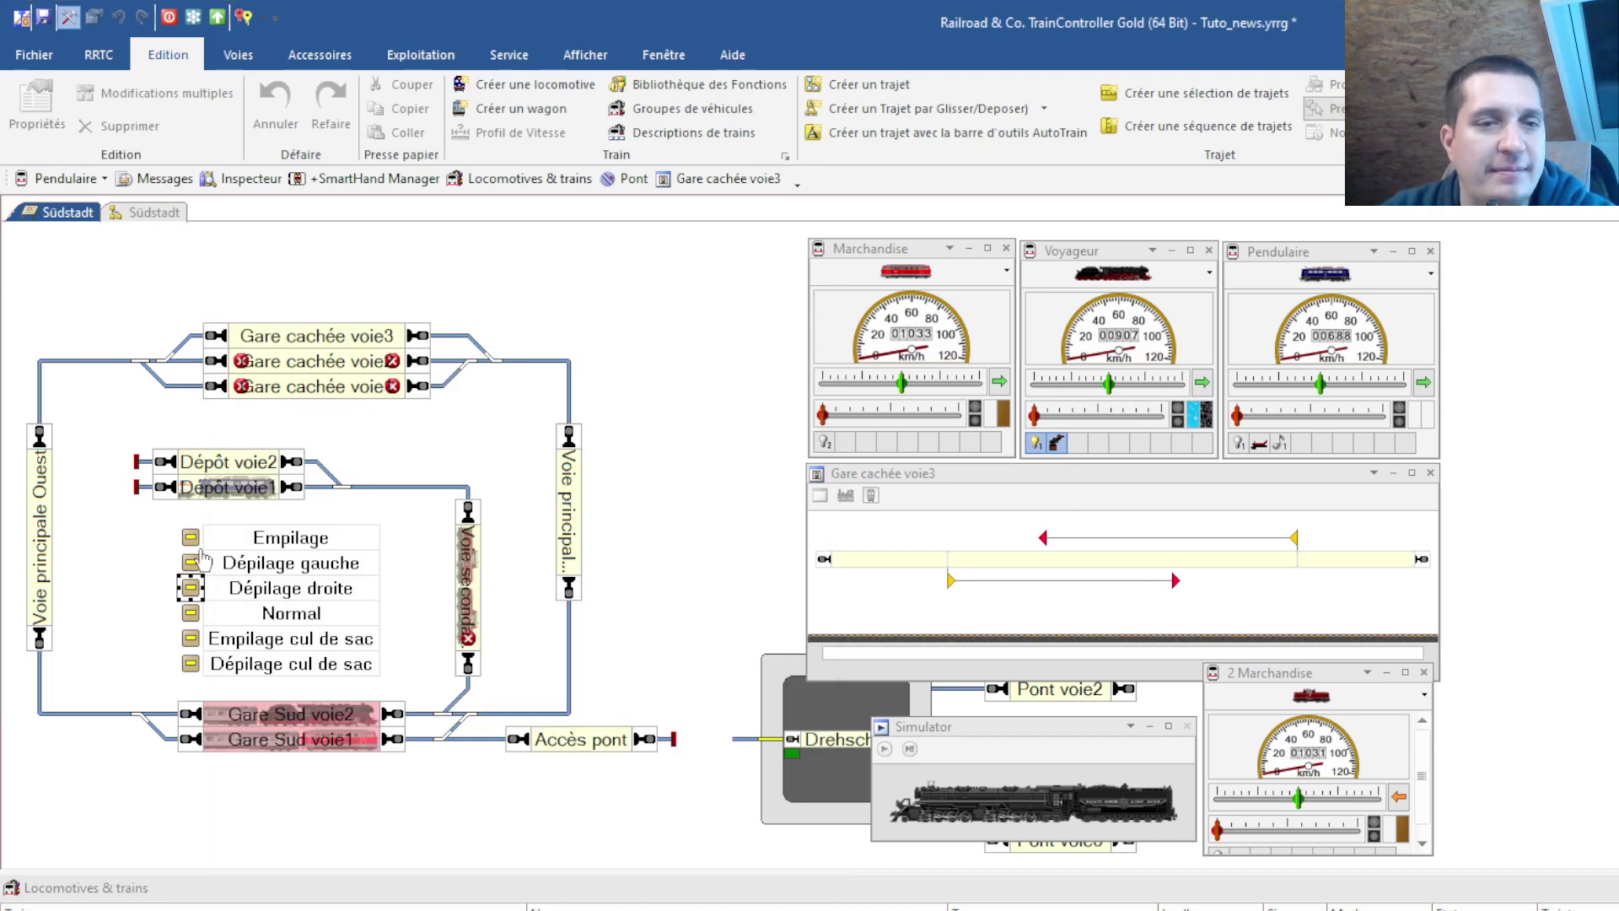
# - Assign the Traj normal schedule as the operation of the Normal push button
pyautogui.click(190, 613)
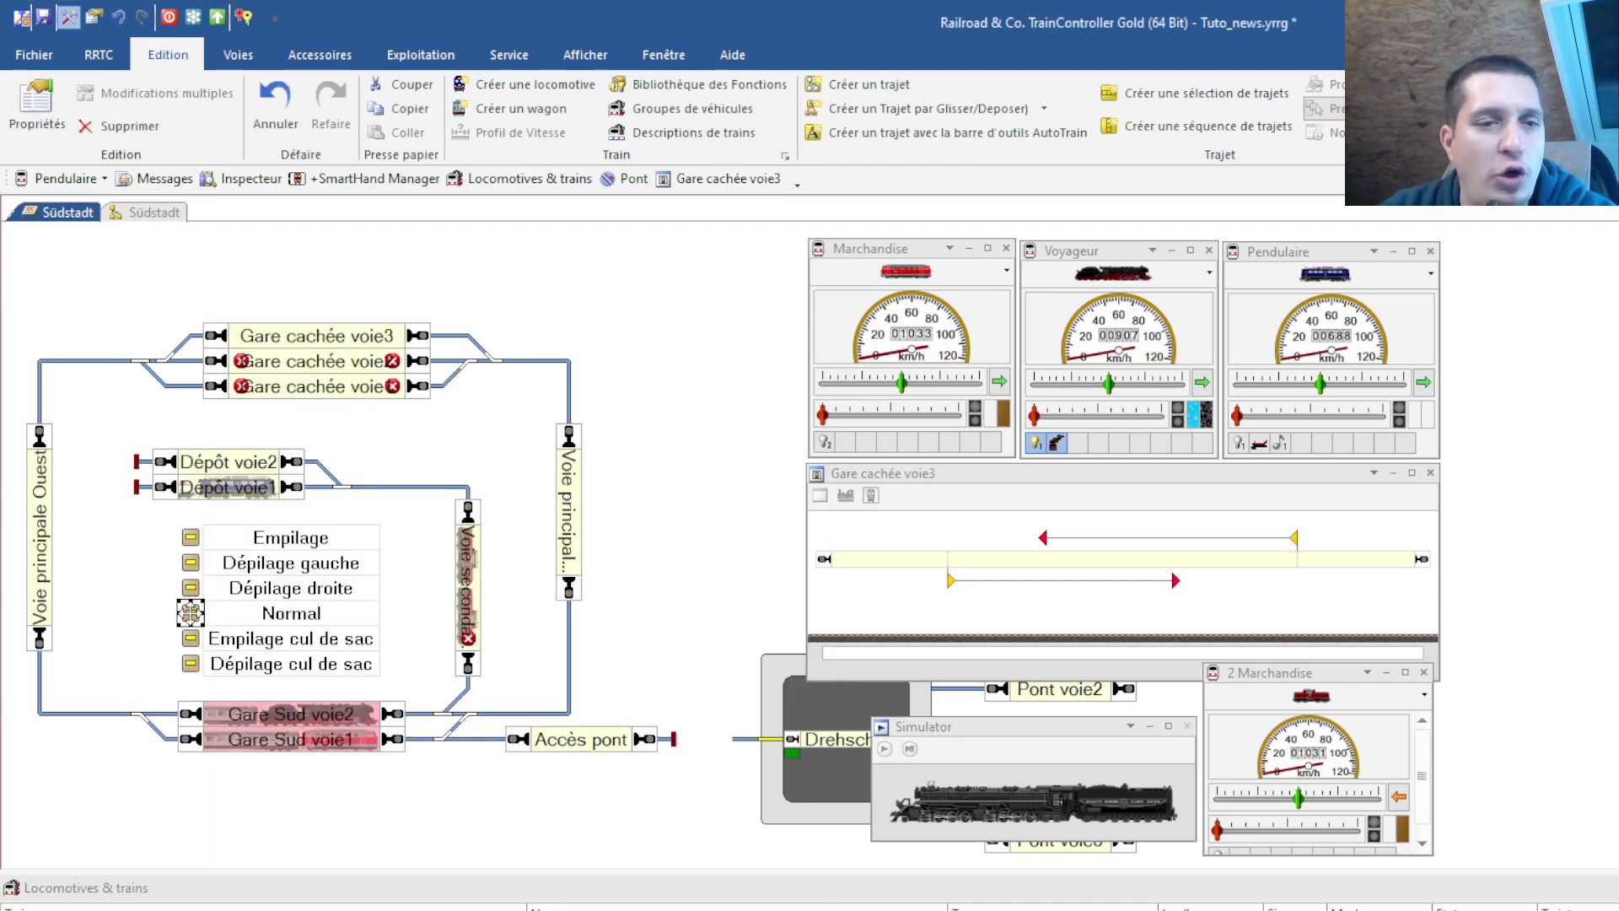
pyautogui.doubleClick(305, 638)
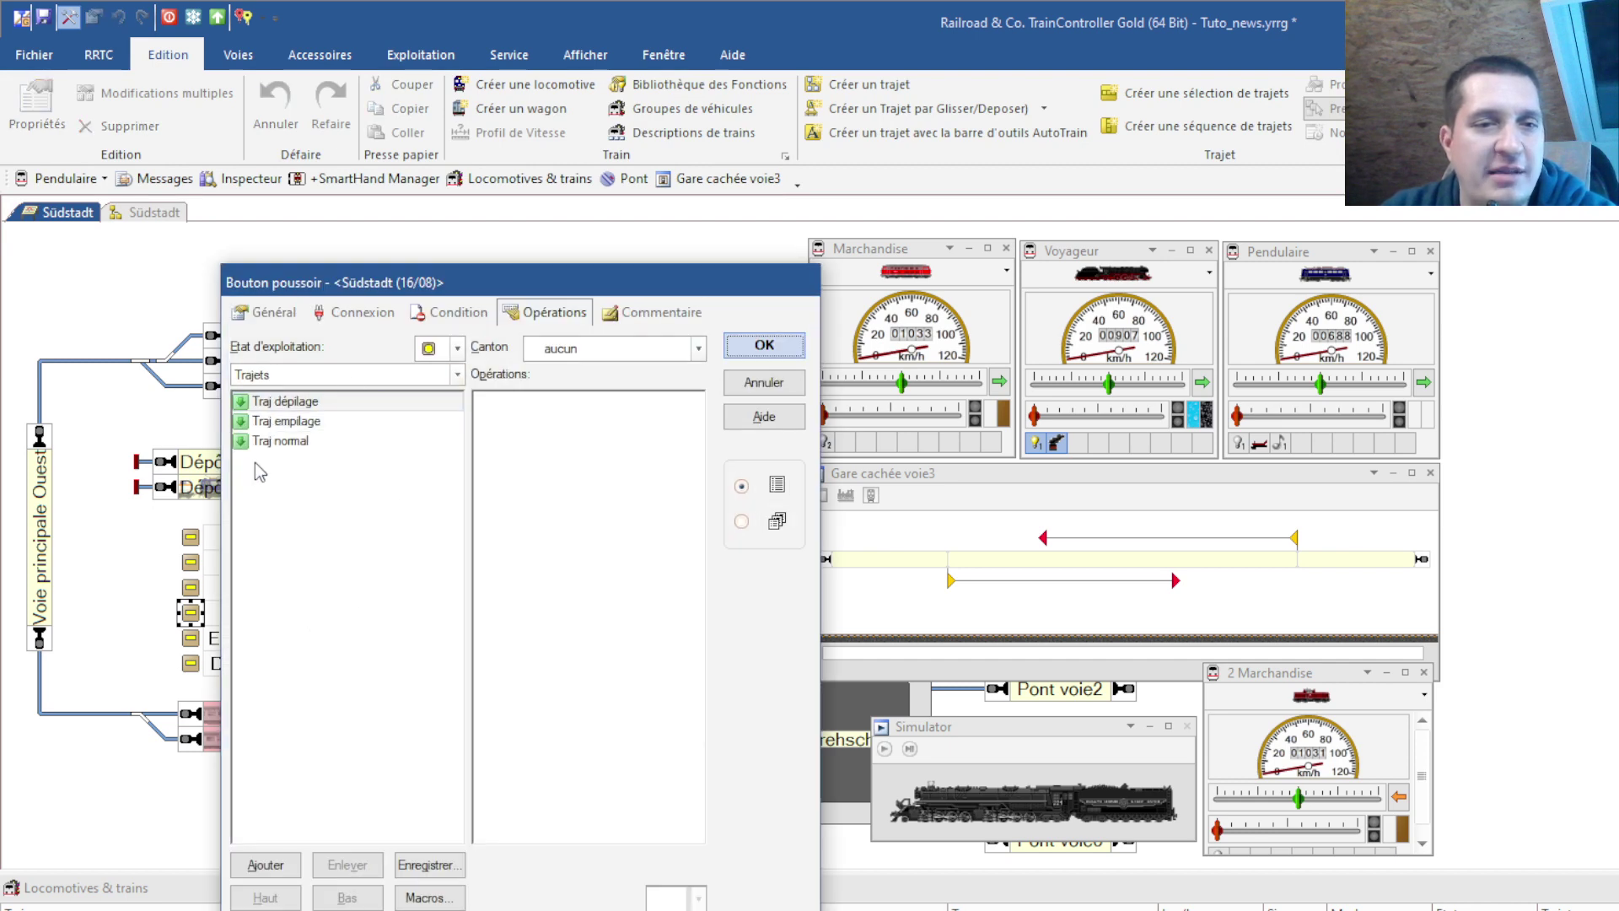
pyautogui.click(270, 447)
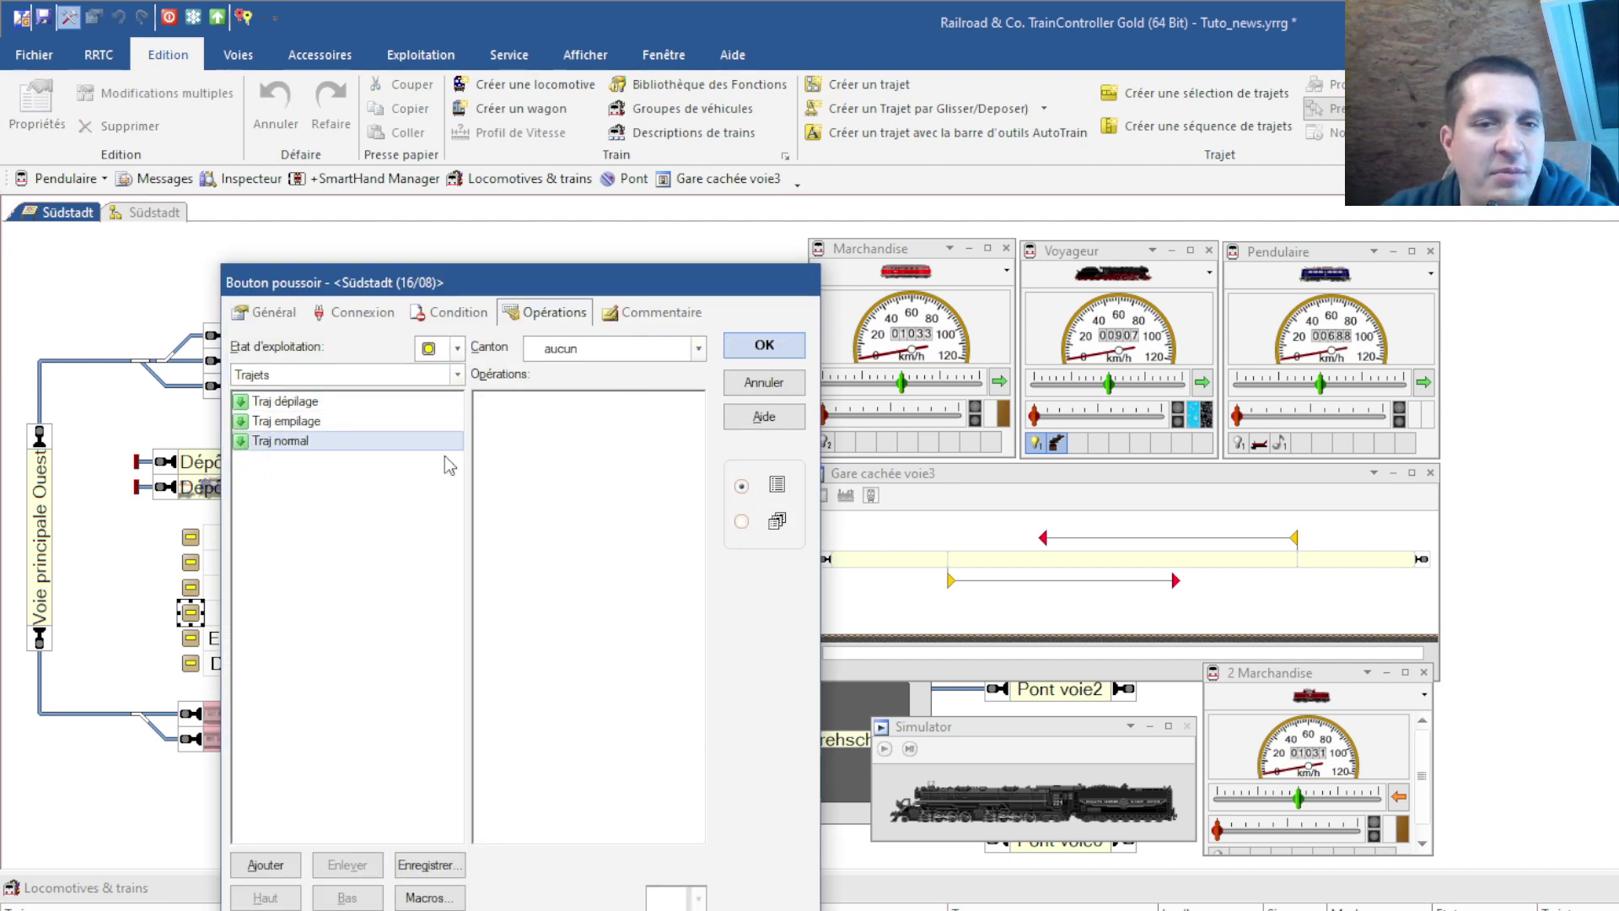
pyautogui.moveTo(295, 451); pyautogui.dragTo(557, 403)
pyautogui.click(765, 345)
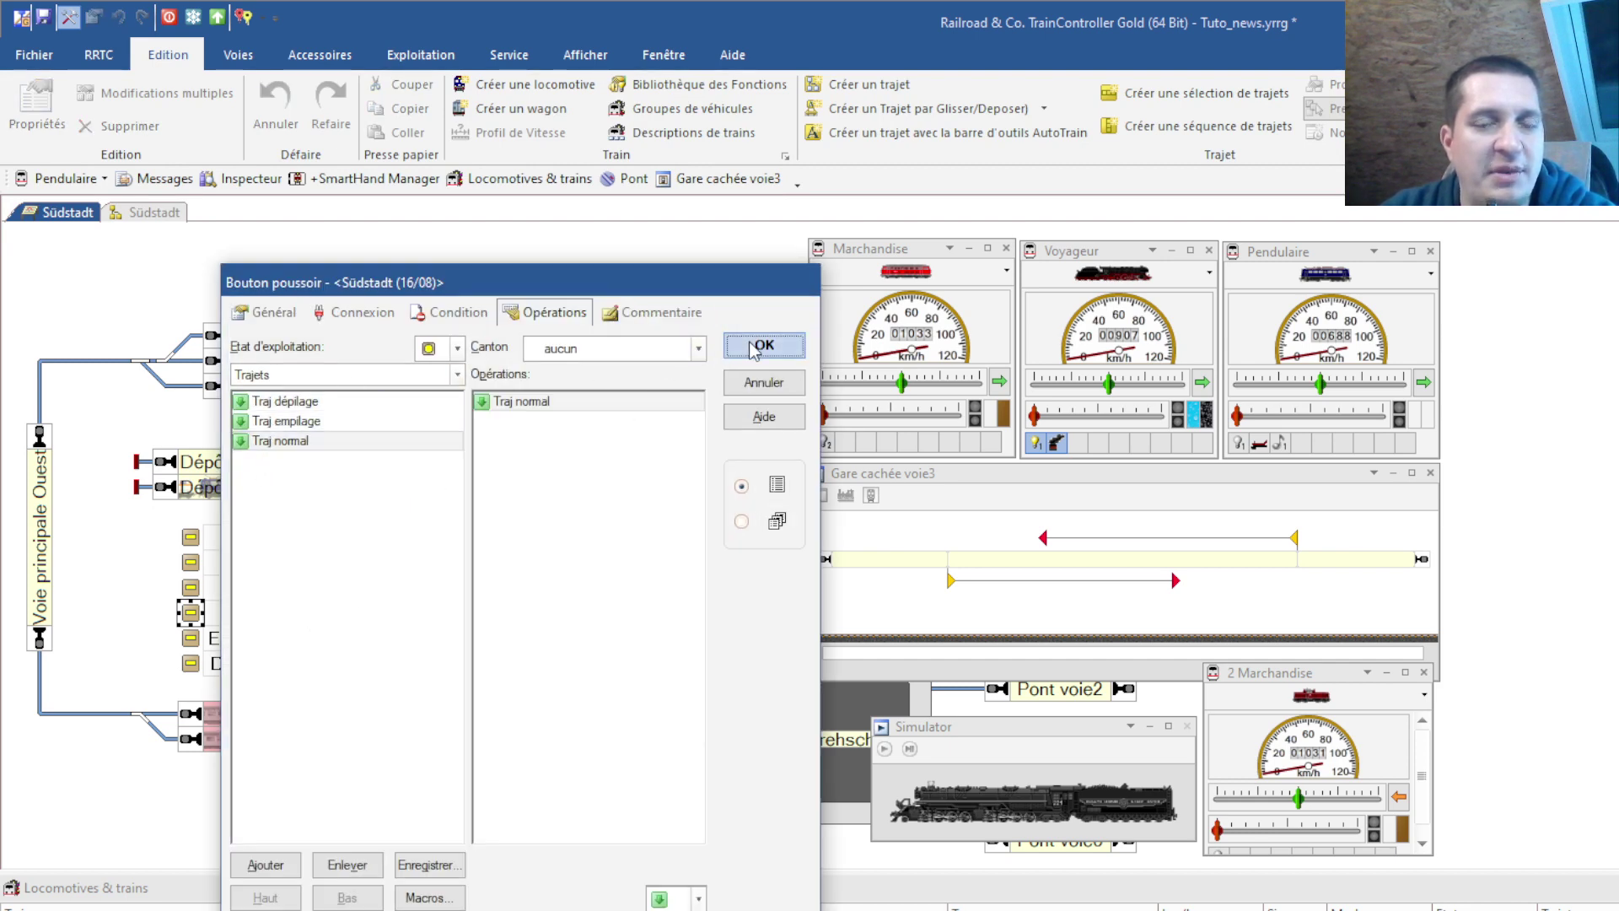
# - Save the project, leave edit mode and start the train simulator
pyautogui.click(43, 17)
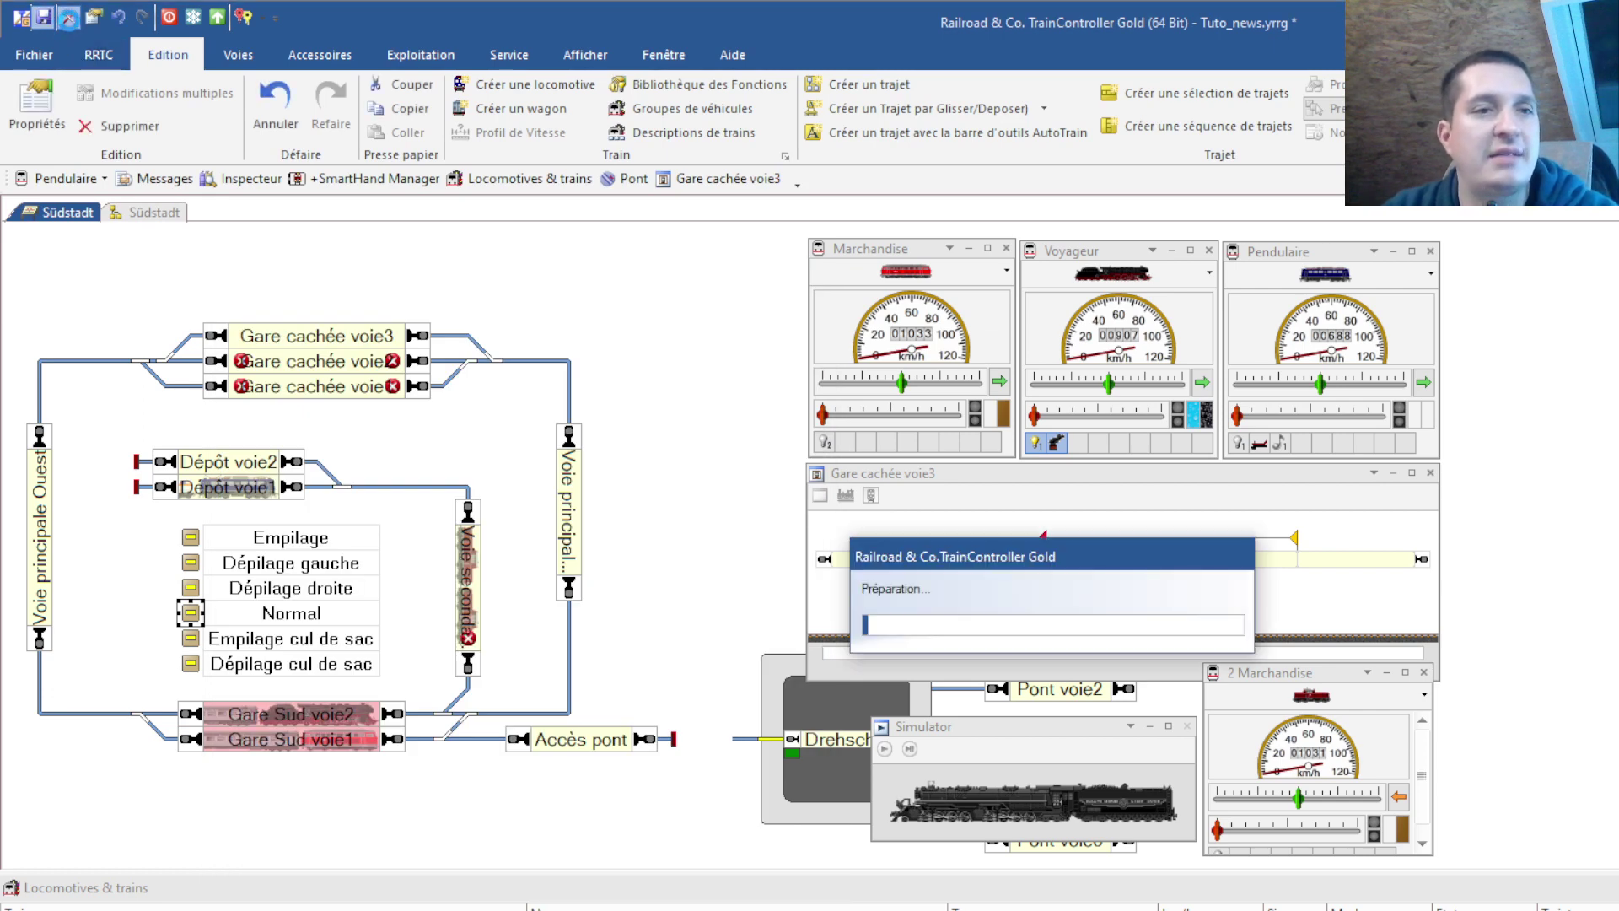
pyautogui.click(68, 17)
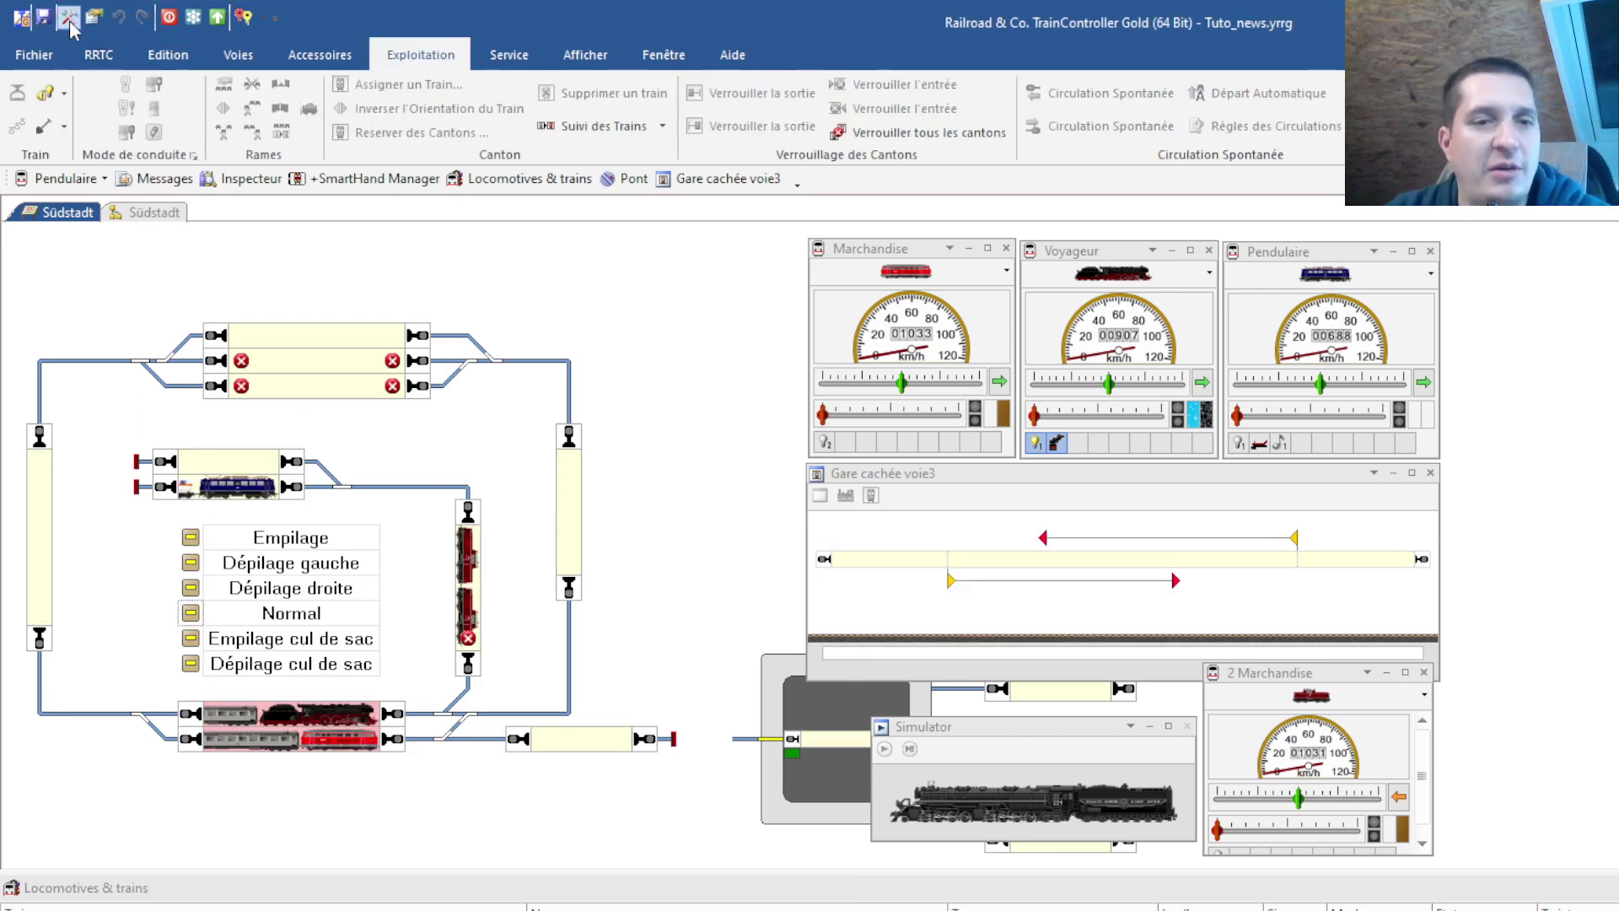
pyautogui.click(884, 749)
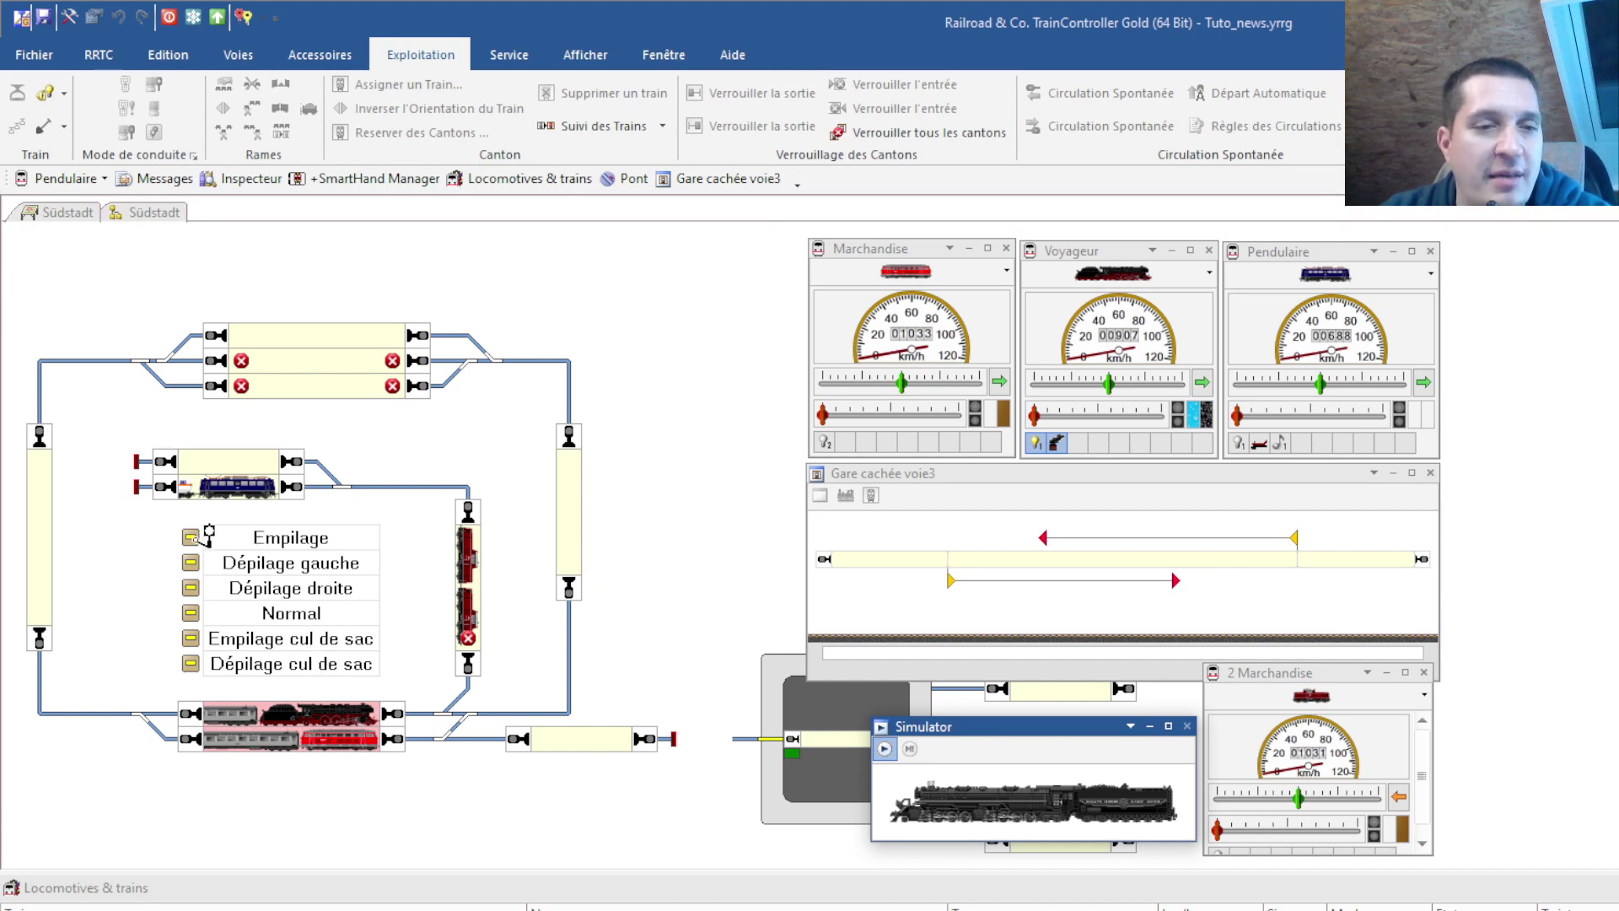
# - Run the Empilage schedule twice to stack the Marchandise and Voyageur trains in Gare cachée voie3
pyautogui.click(207, 530)
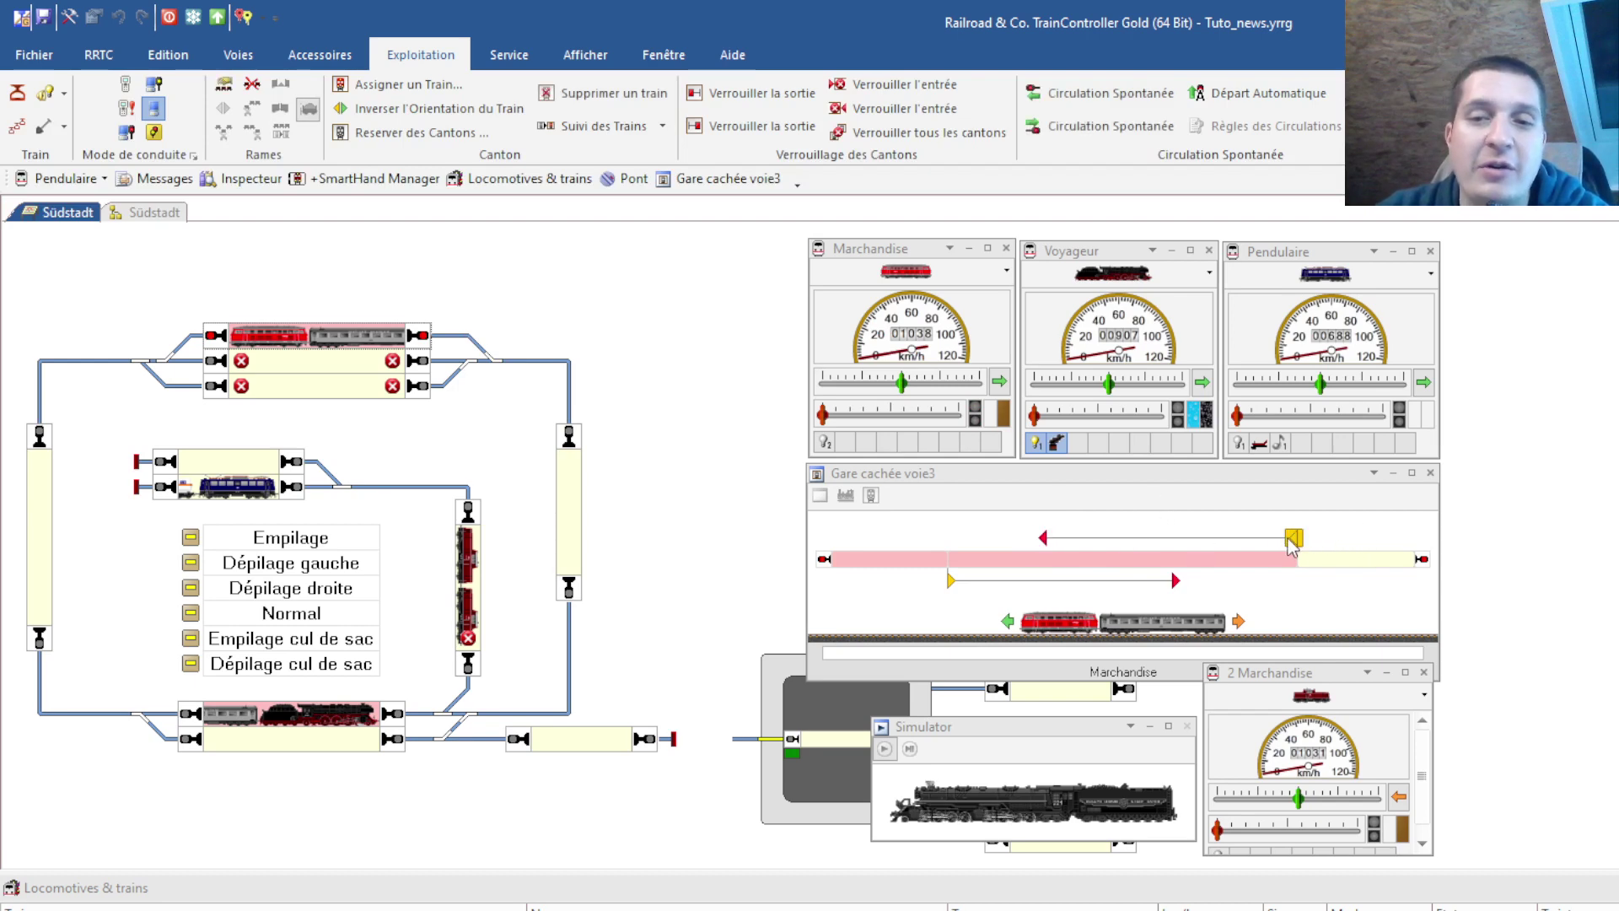
pyautogui.moveTo(1293, 540); pyautogui.dragTo(1037, 527)
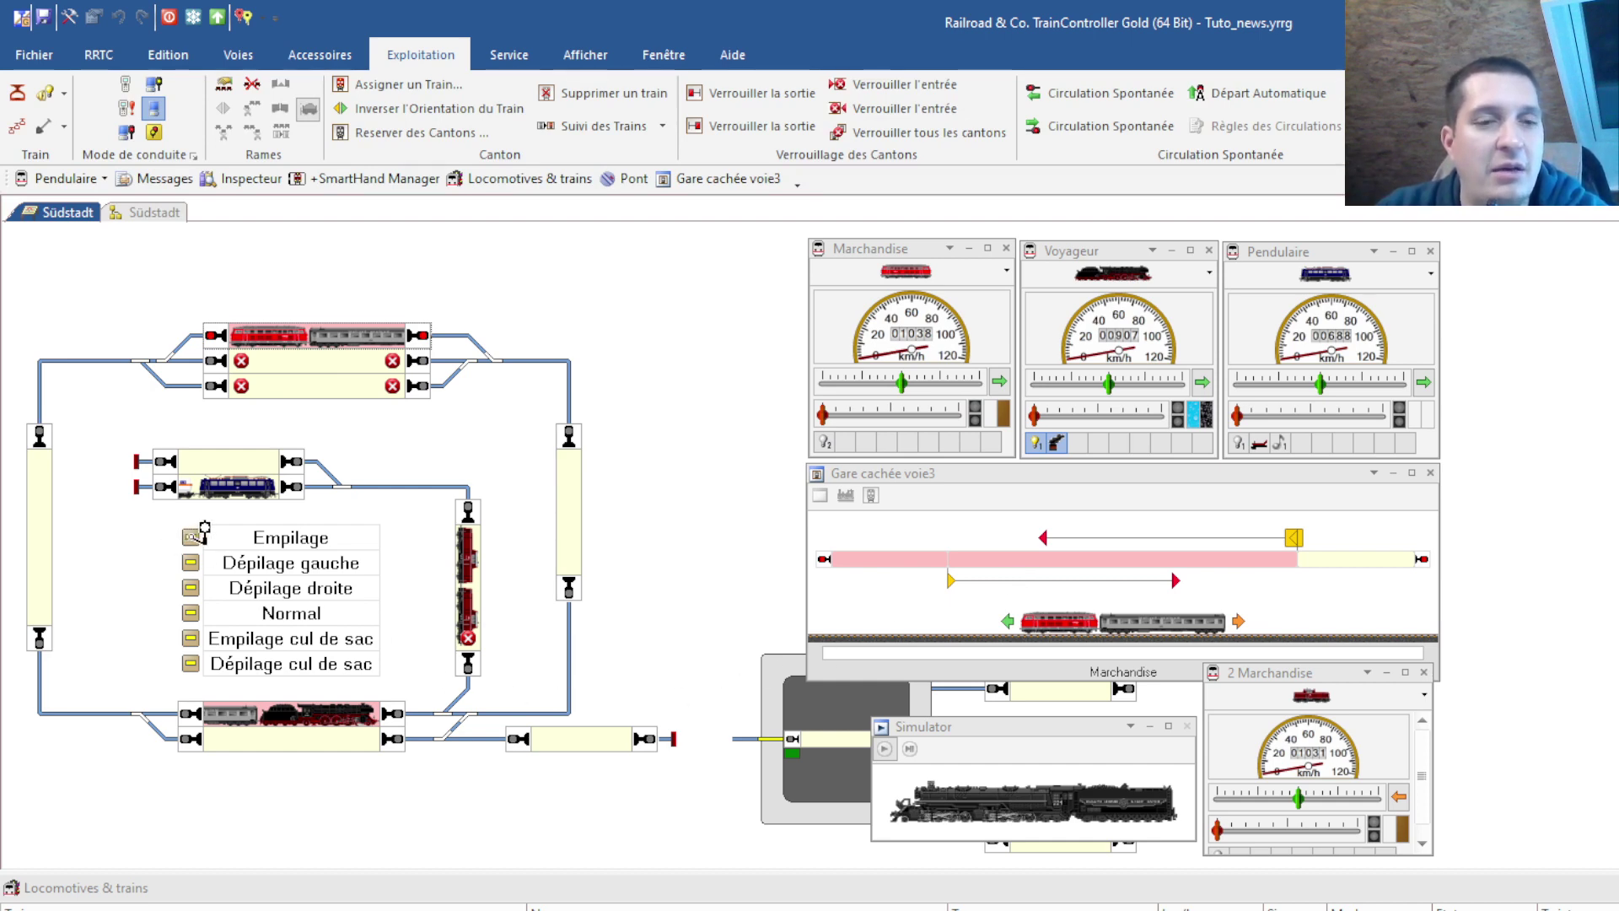
pyautogui.click(202, 533)
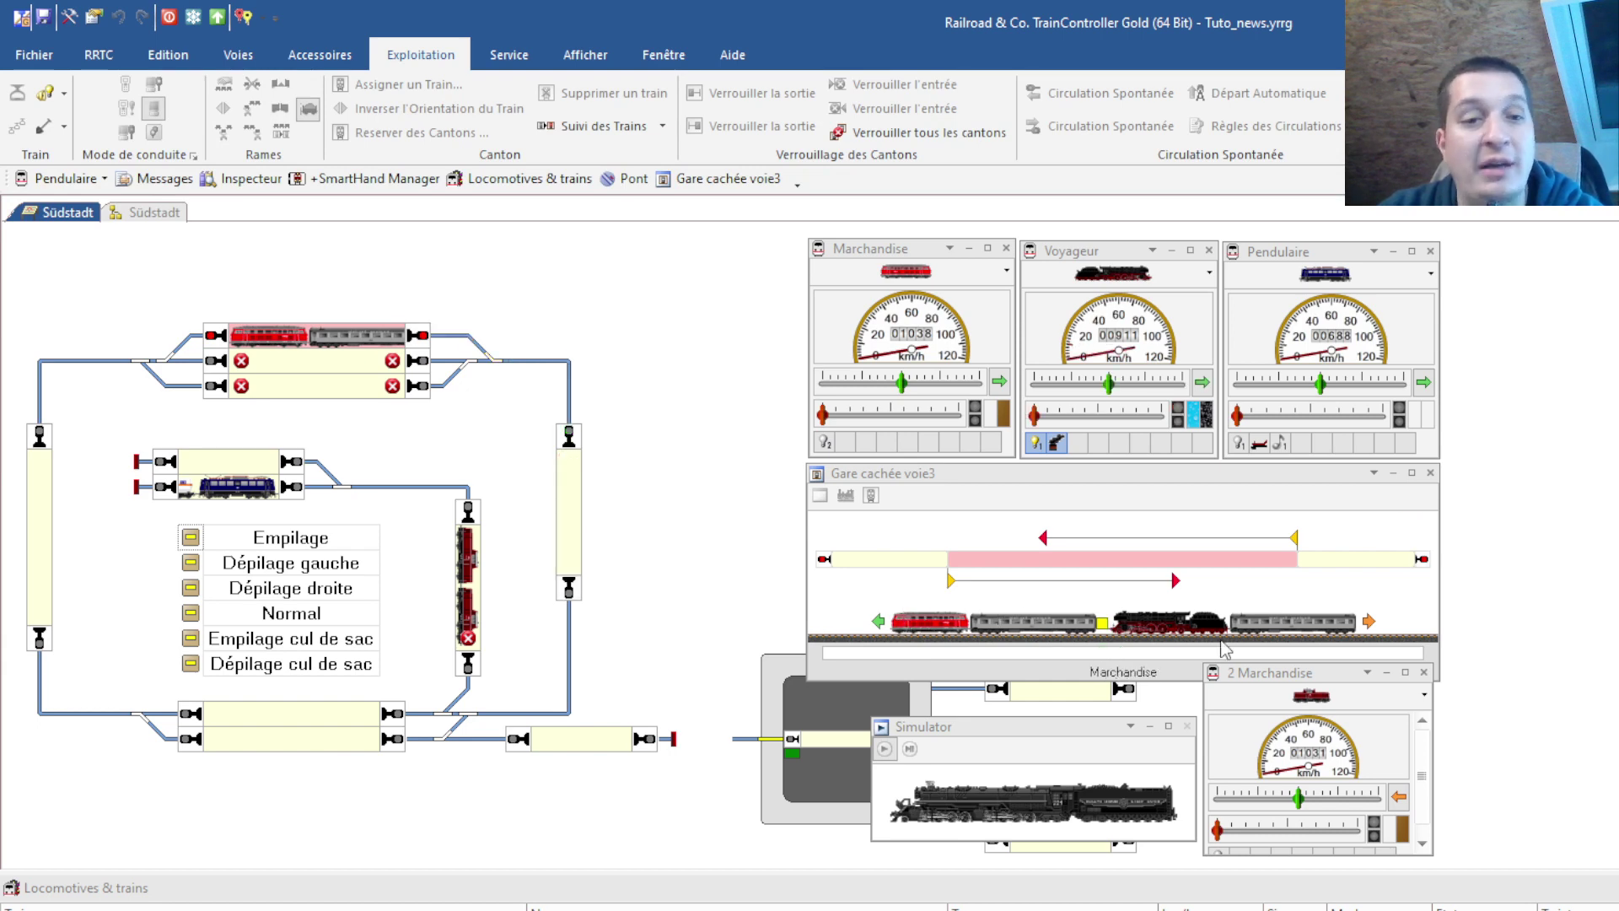
# - Move the 2 Marchandise train from the secondary track to Gare Sud voie2 and run the Normal schedule
pyautogui.moveTo(266, 496); pyautogui.dragTo(481, 556)
pyautogui.moveTo(329, 715)
pyautogui.mouseDown()
pyautogui.moveTo(310, 720)
pyautogui.moveTo(332, 714)
pyautogui.mouseUp()
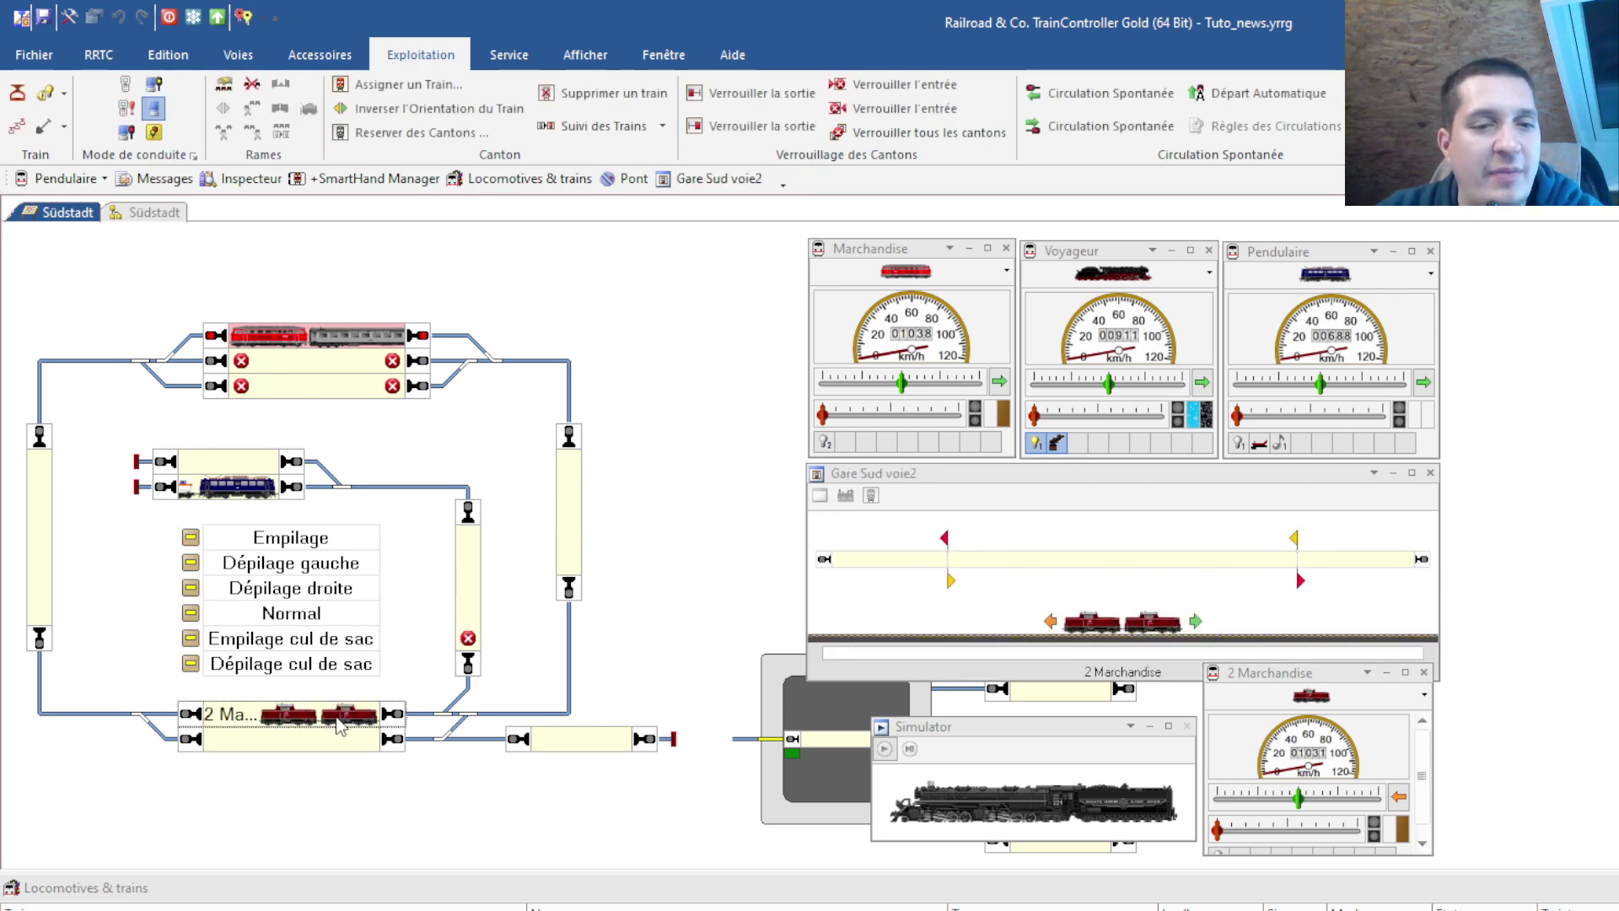
pyautogui.click(204, 604)
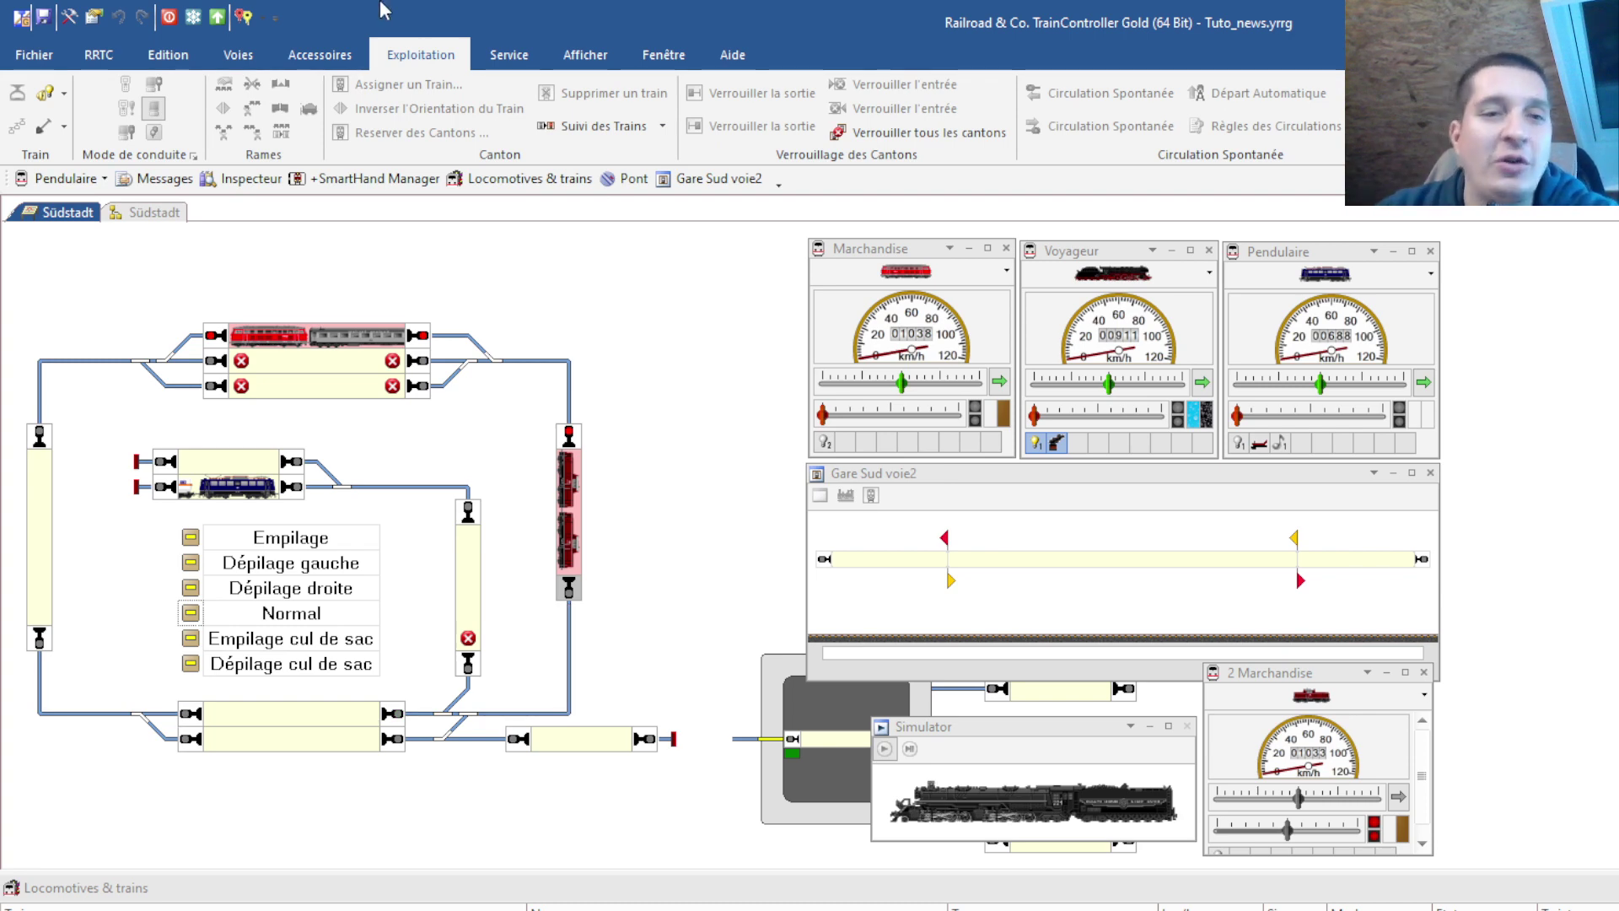
pyautogui.moveTo(384, 306); pyautogui.dragTo(397, 371)
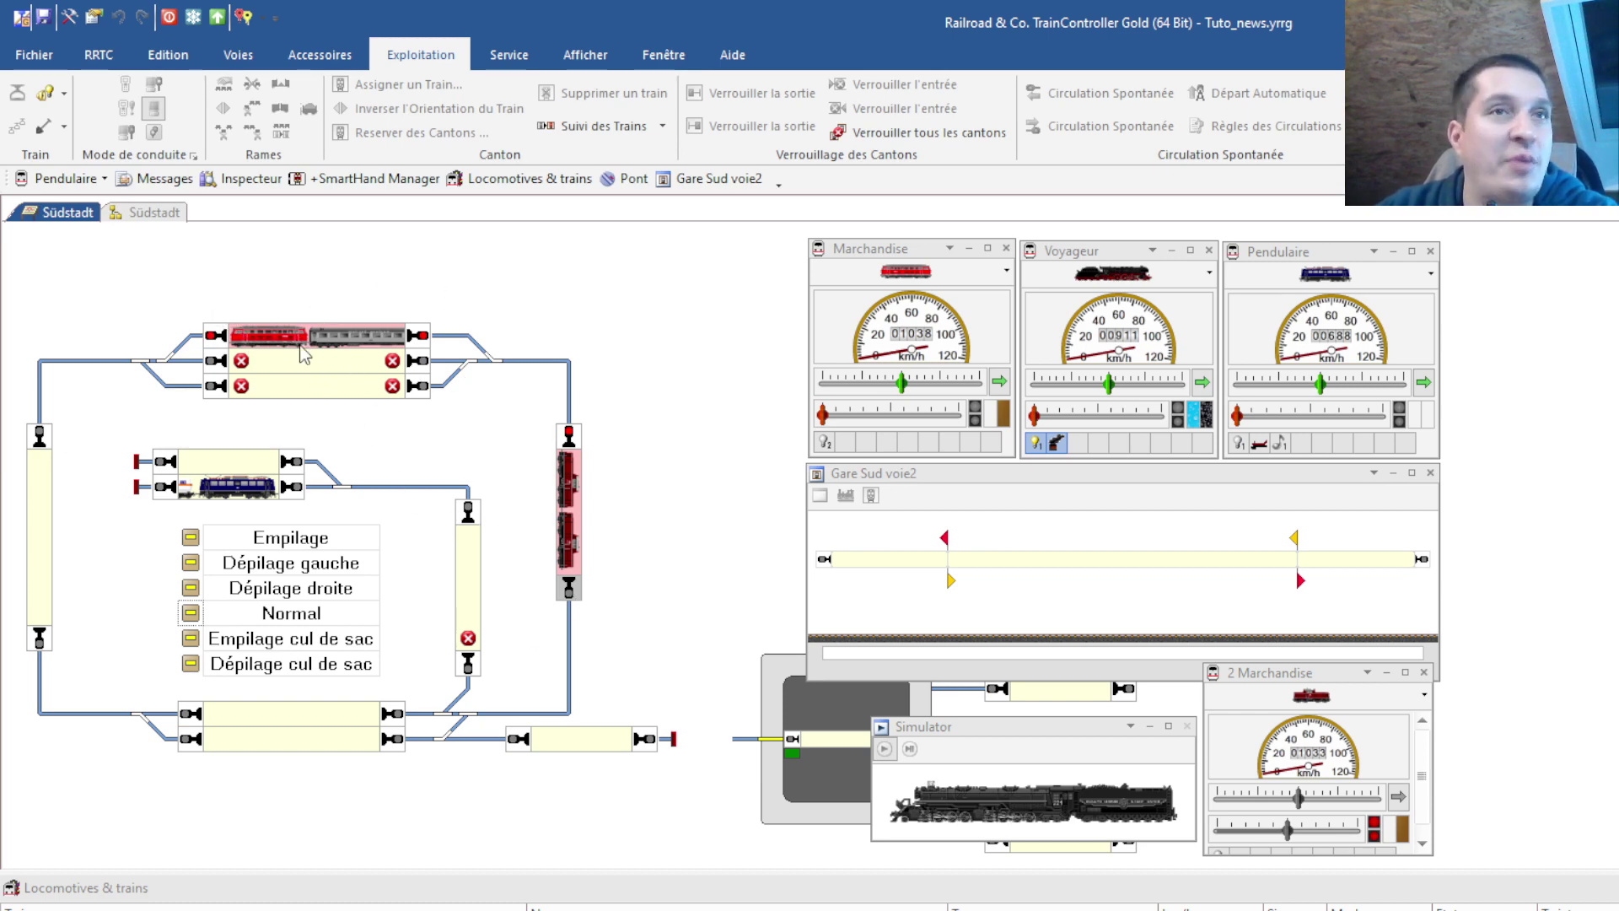
pyautogui.moveTo(291, 363); pyautogui.dragTo(1288, 189)
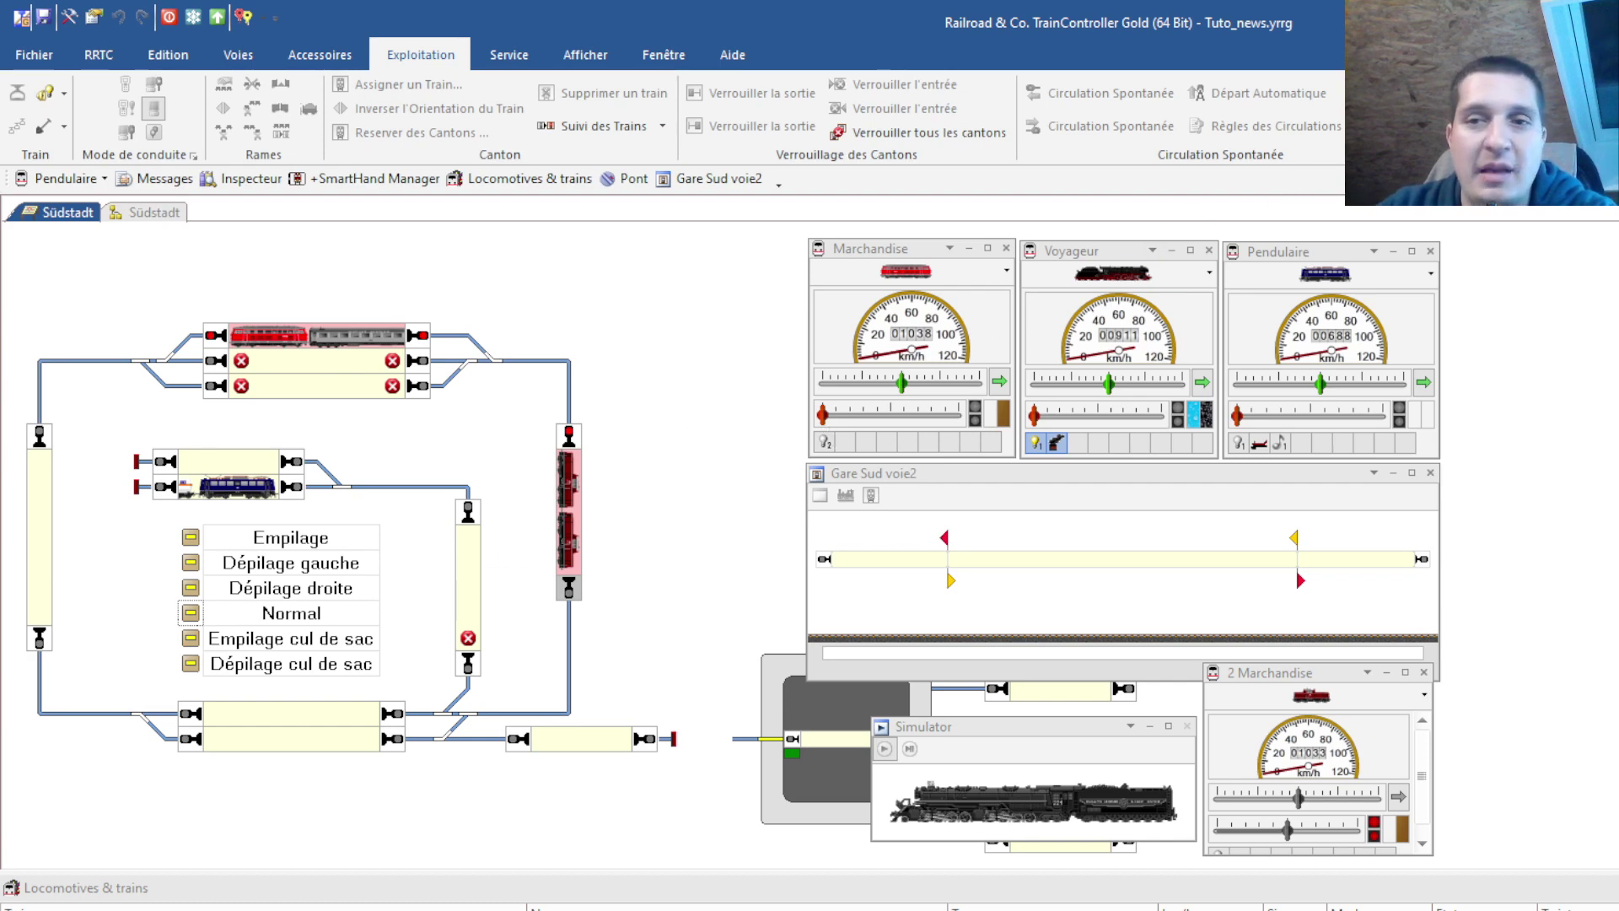
# - Return the 2 Marchandise train from the main track to Gare Sud voie2 for another Normal run
pyautogui.moveTo(835, 473); pyautogui.dragTo(563, 478)
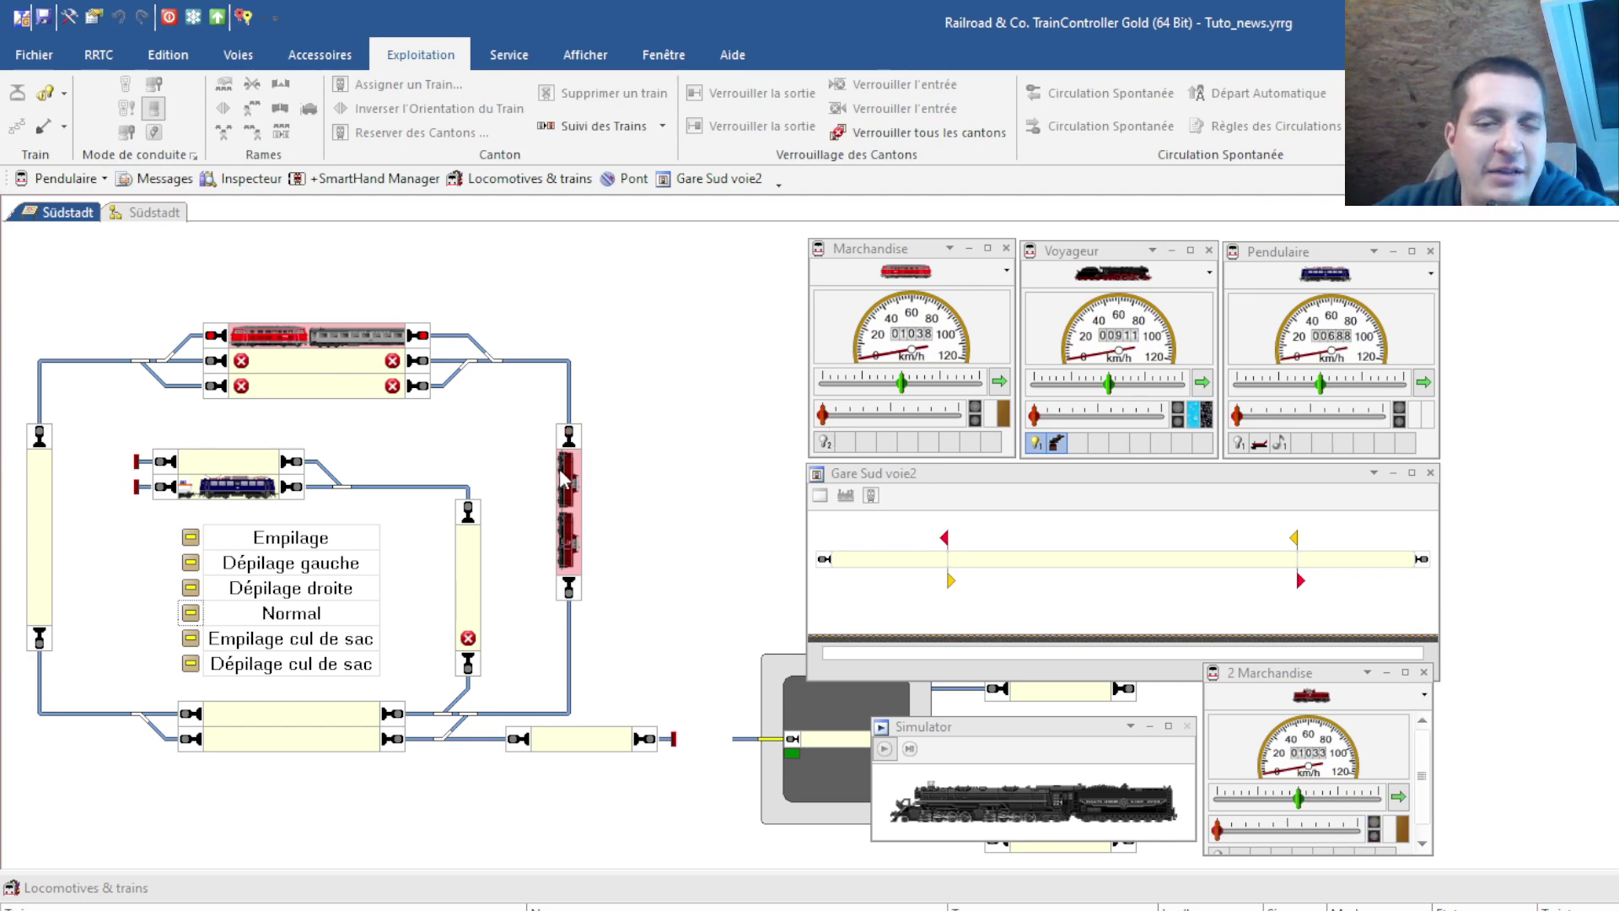
pyautogui.moveTo(443, 506); pyautogui.dragTo(336, 725)
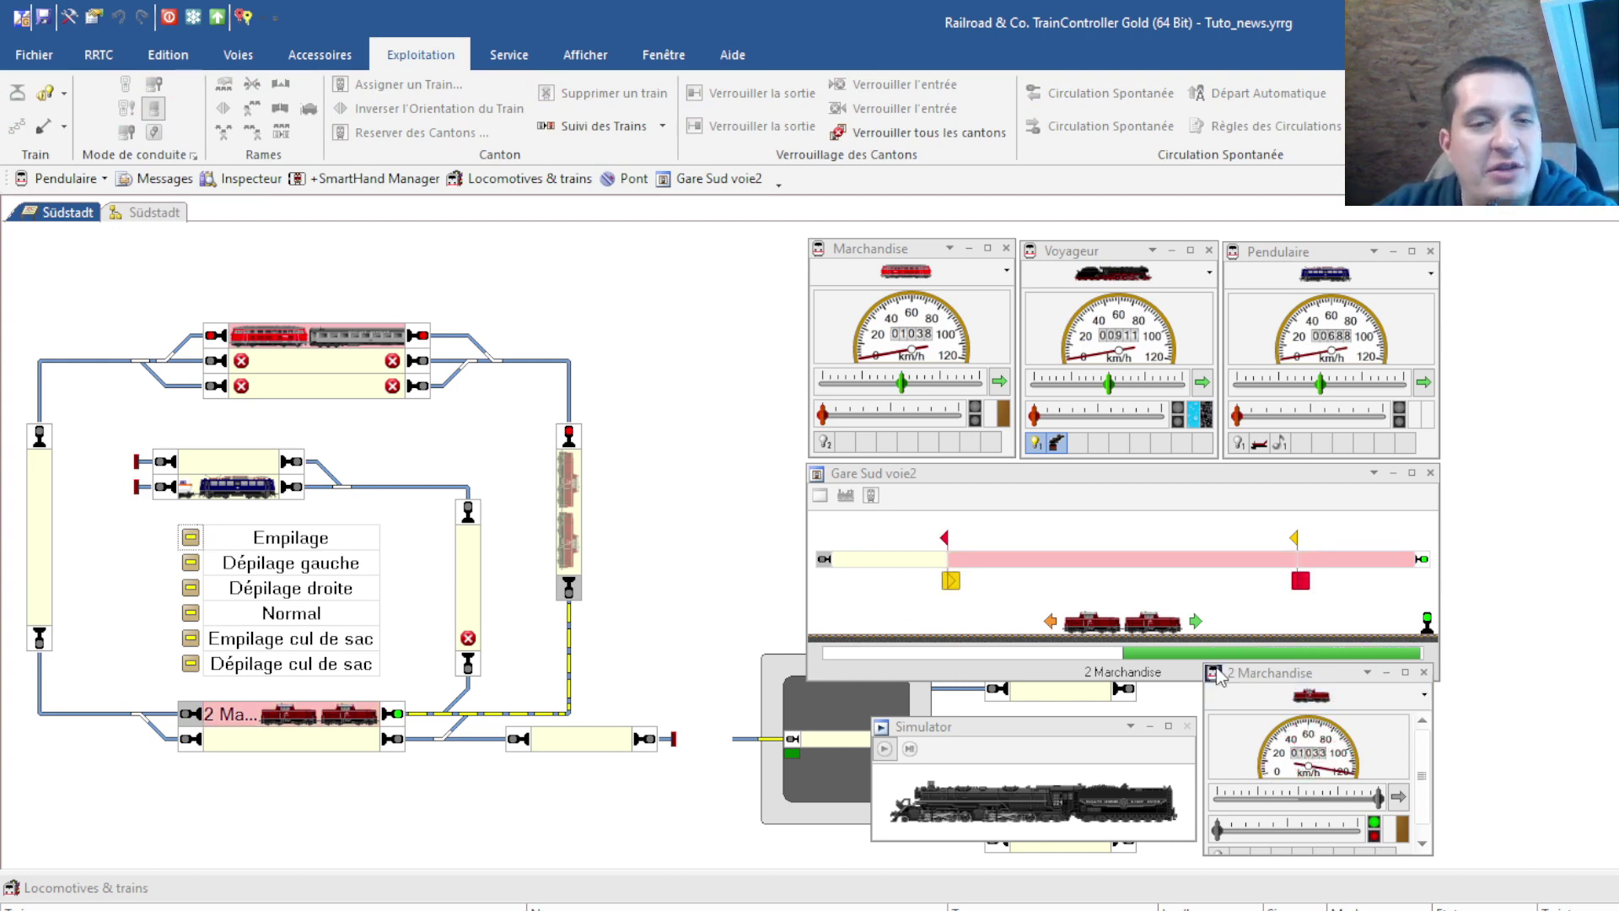
# - Inspect the train stack in Gare cachée voie3, enter edit mode and check the general properties of the Marchandise locomotive
pyautogui.click(358, 335)
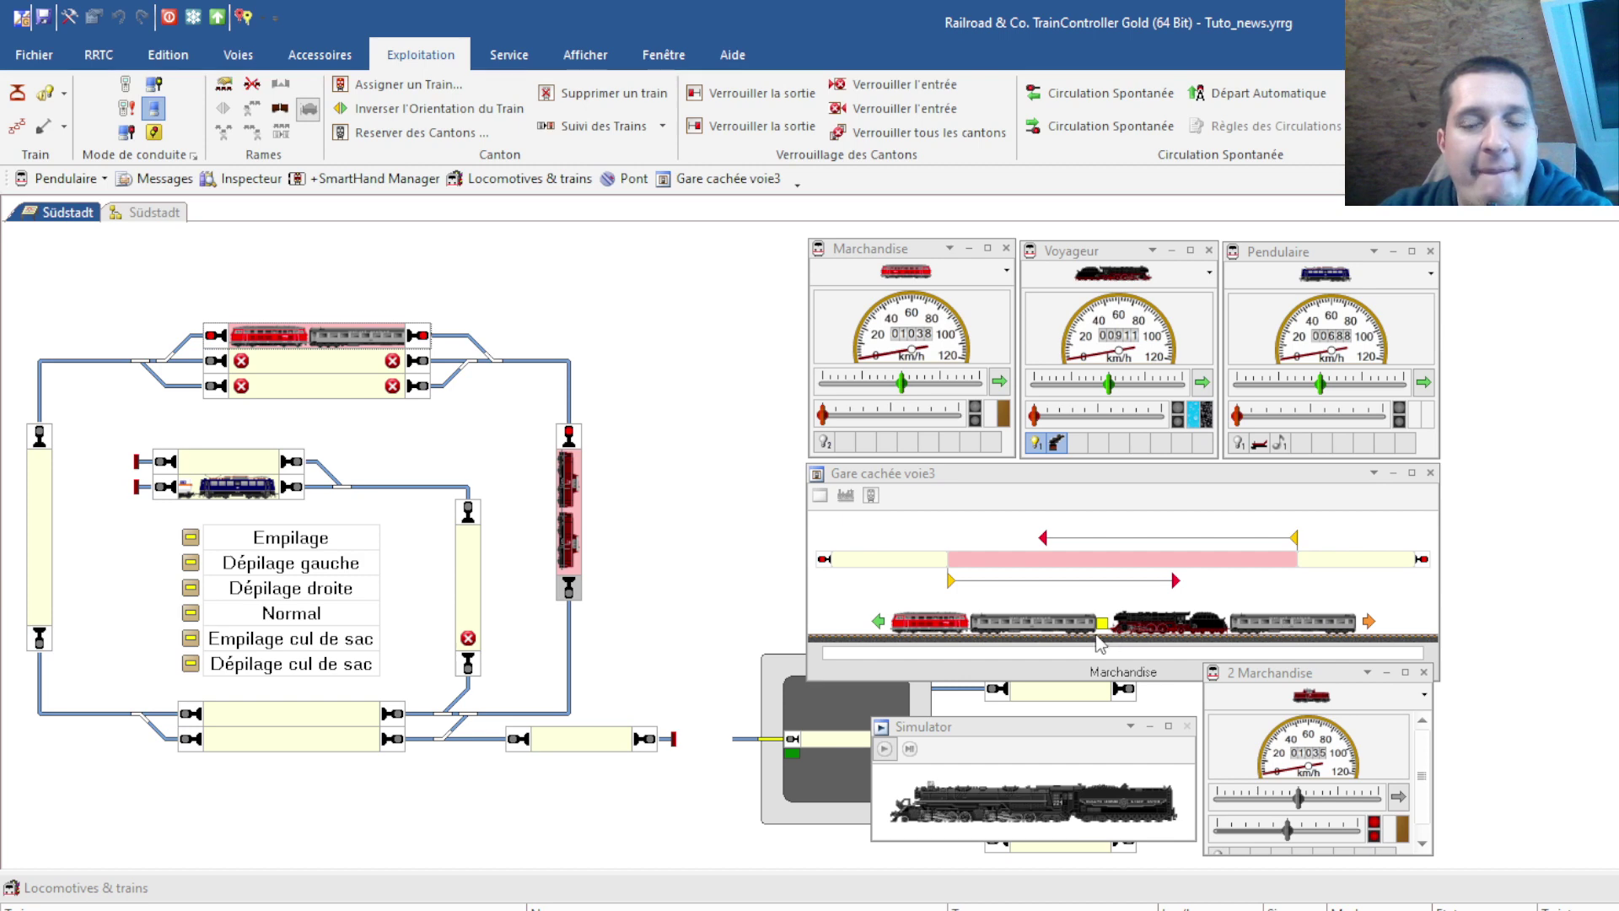
pyautogui.click(70, 17)
pyautogui.click(1094, 625)
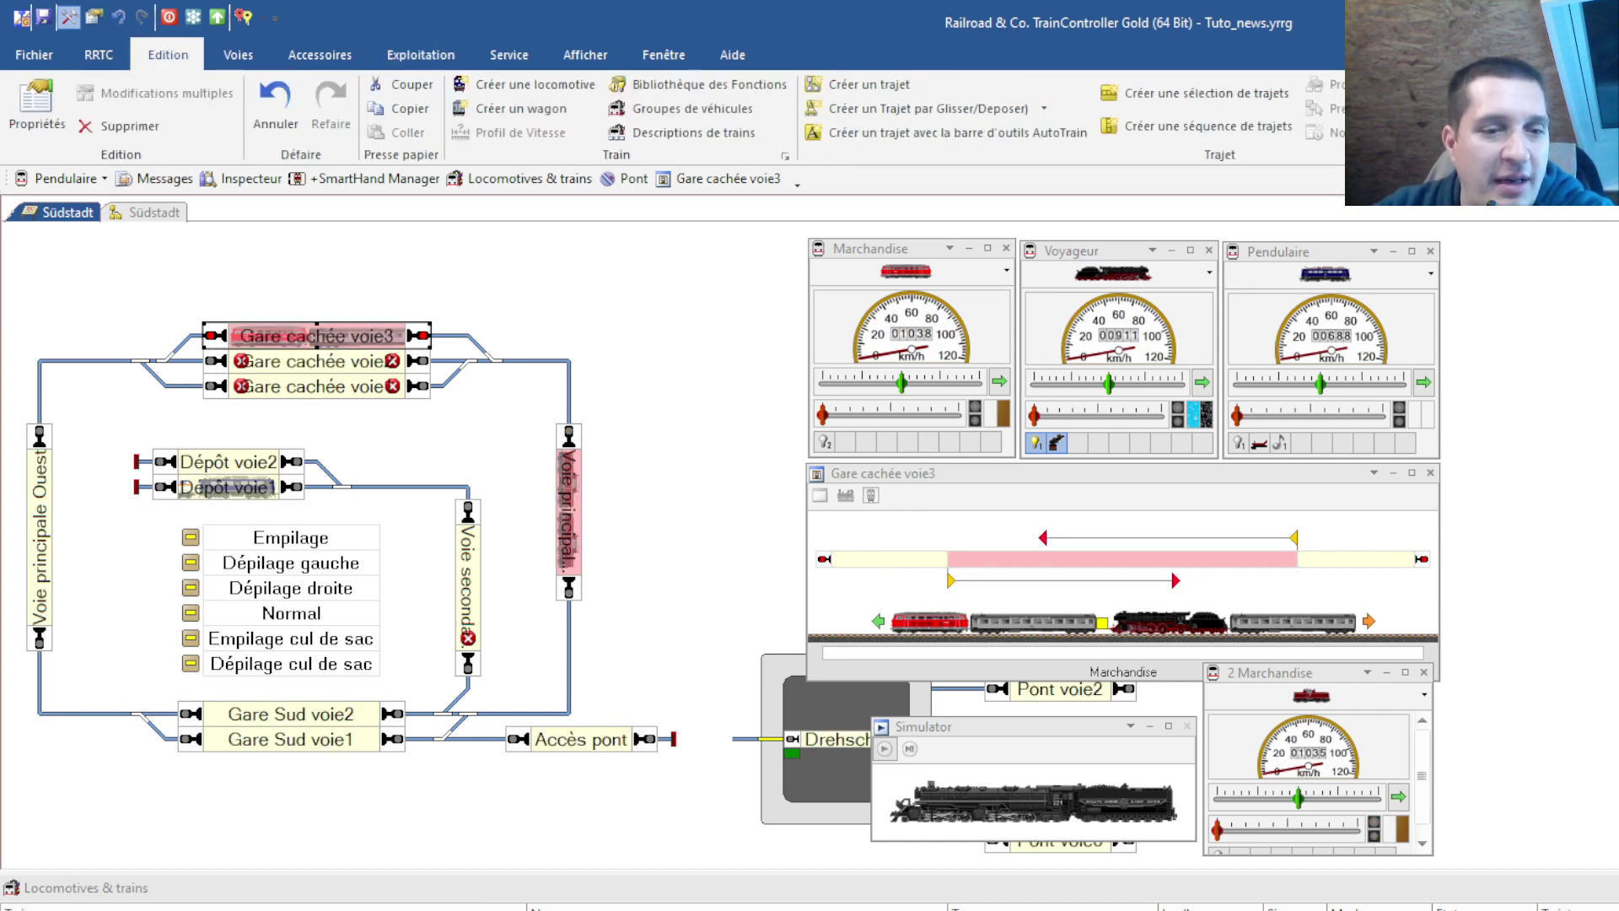
pyautogui.click(520, 178)
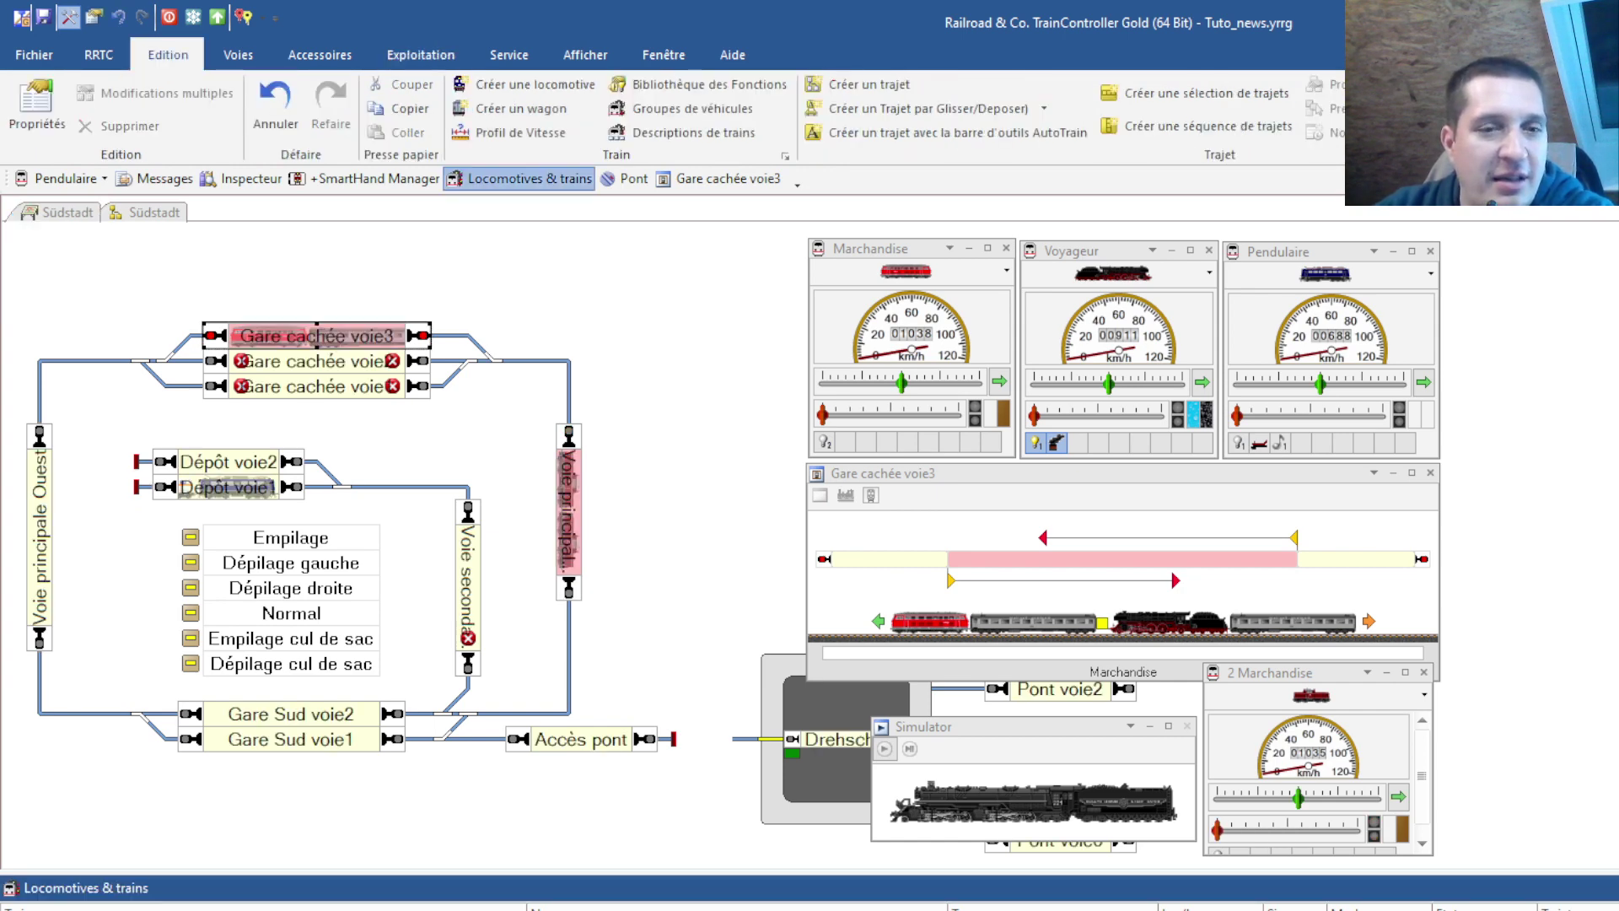
pyautogui.doubleClick(168, 907)
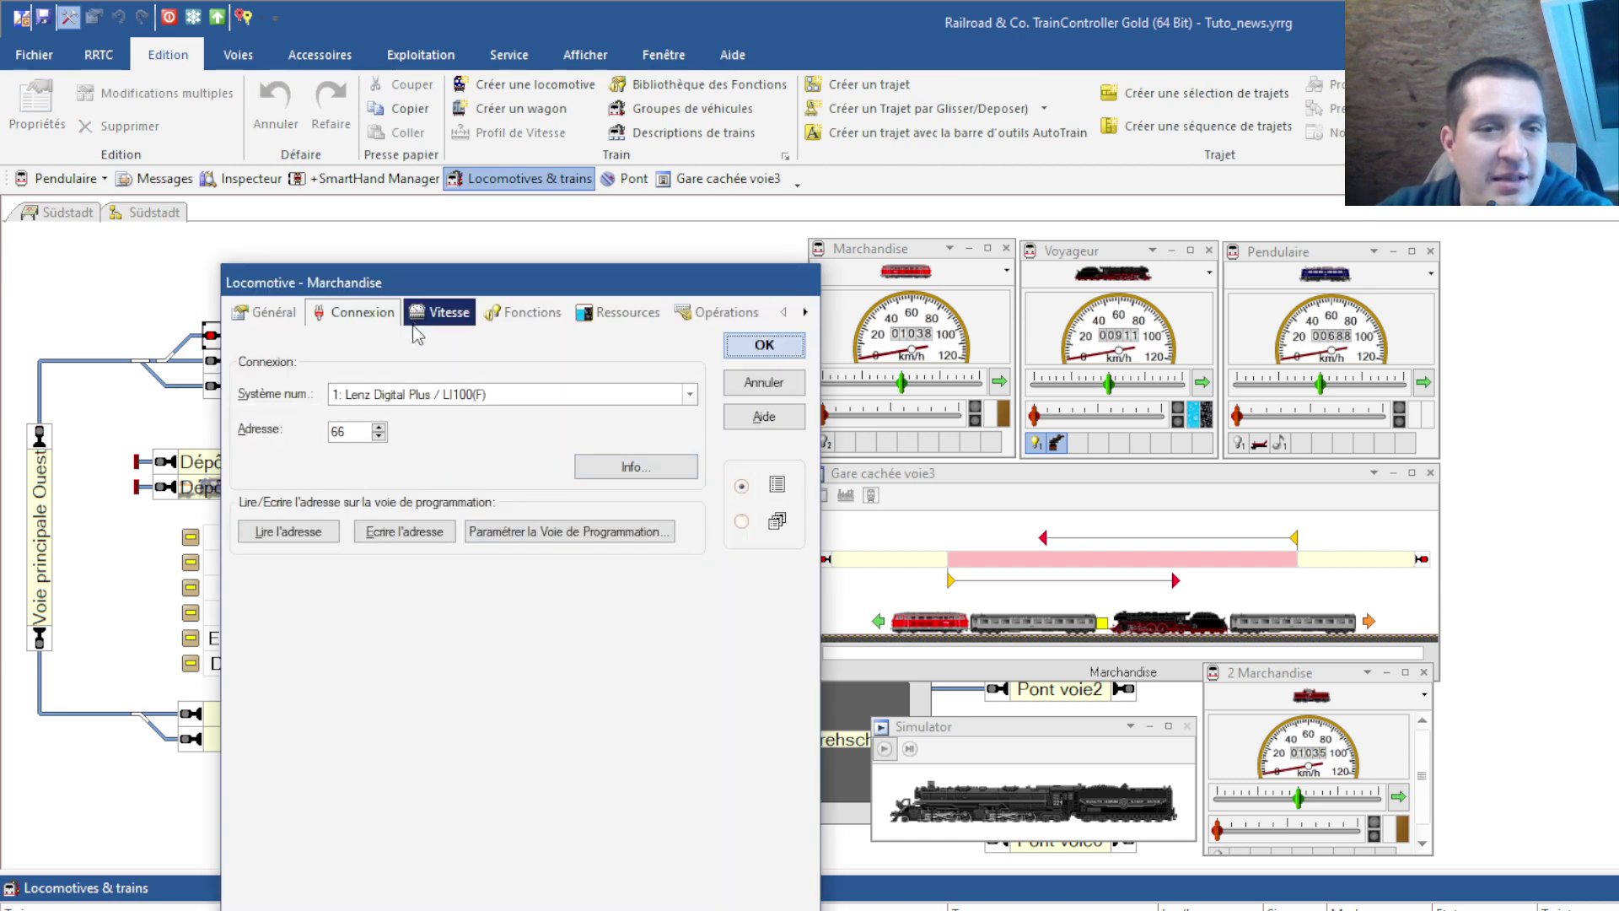
pyautogui.click(273, 319)
pyautogui.click(763, 382)
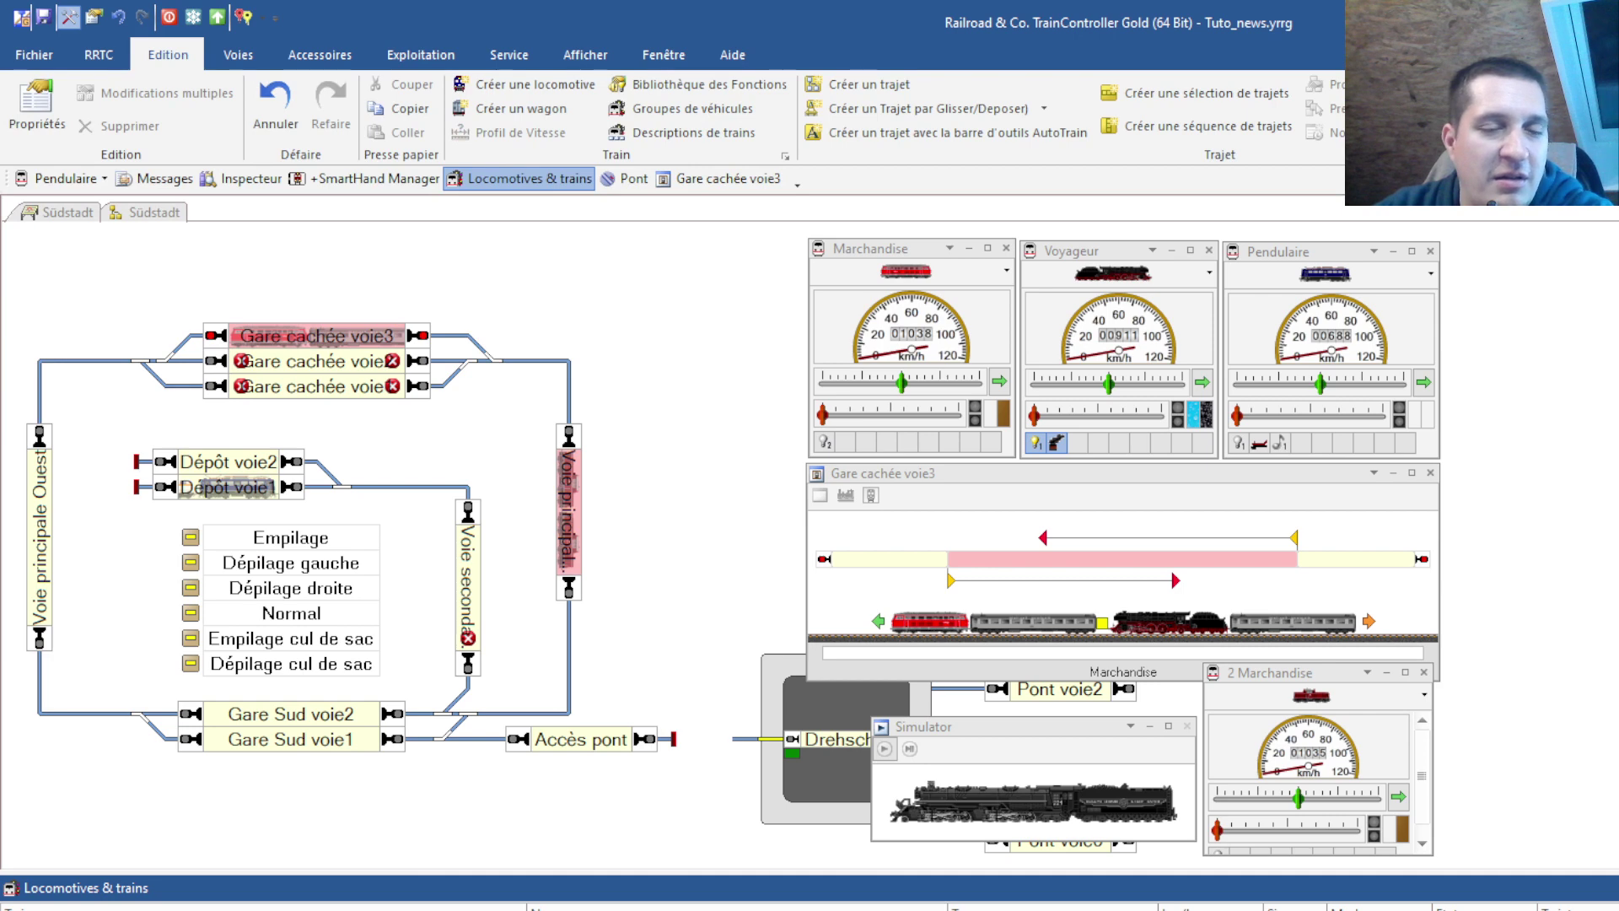
# - Check the lengths of the Voyageur2 wagon, the Voyageur locomotive and wagon, and the 2 Marchandise locomotive
pyautogui.press('Return')
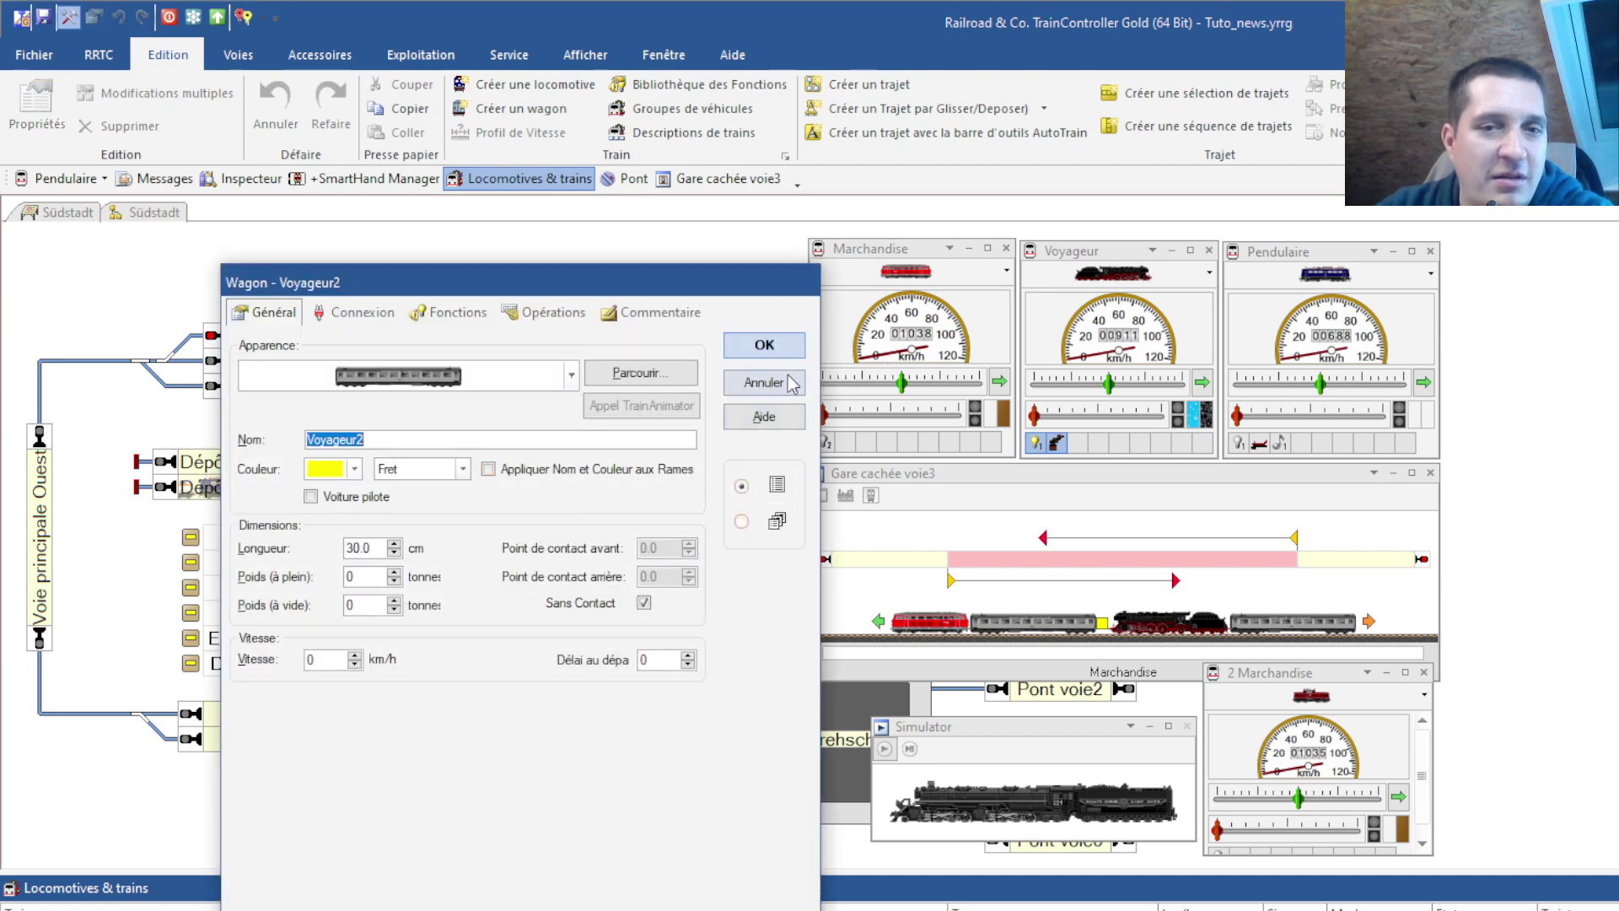
pyautogui.click(791, 381)
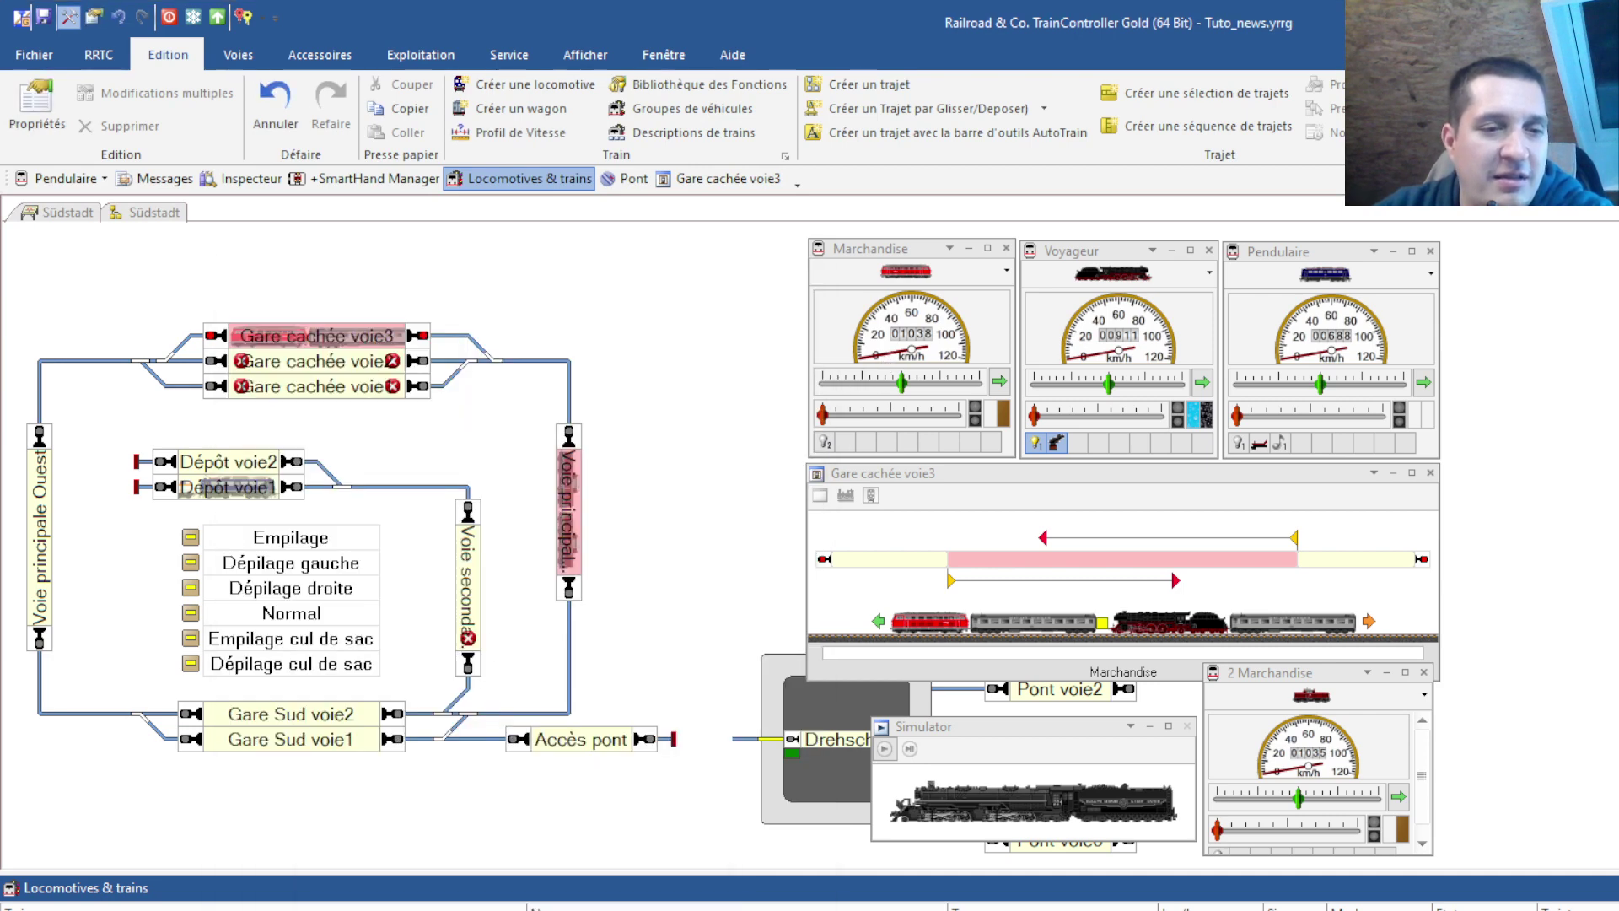
pyautogui.press('Return')
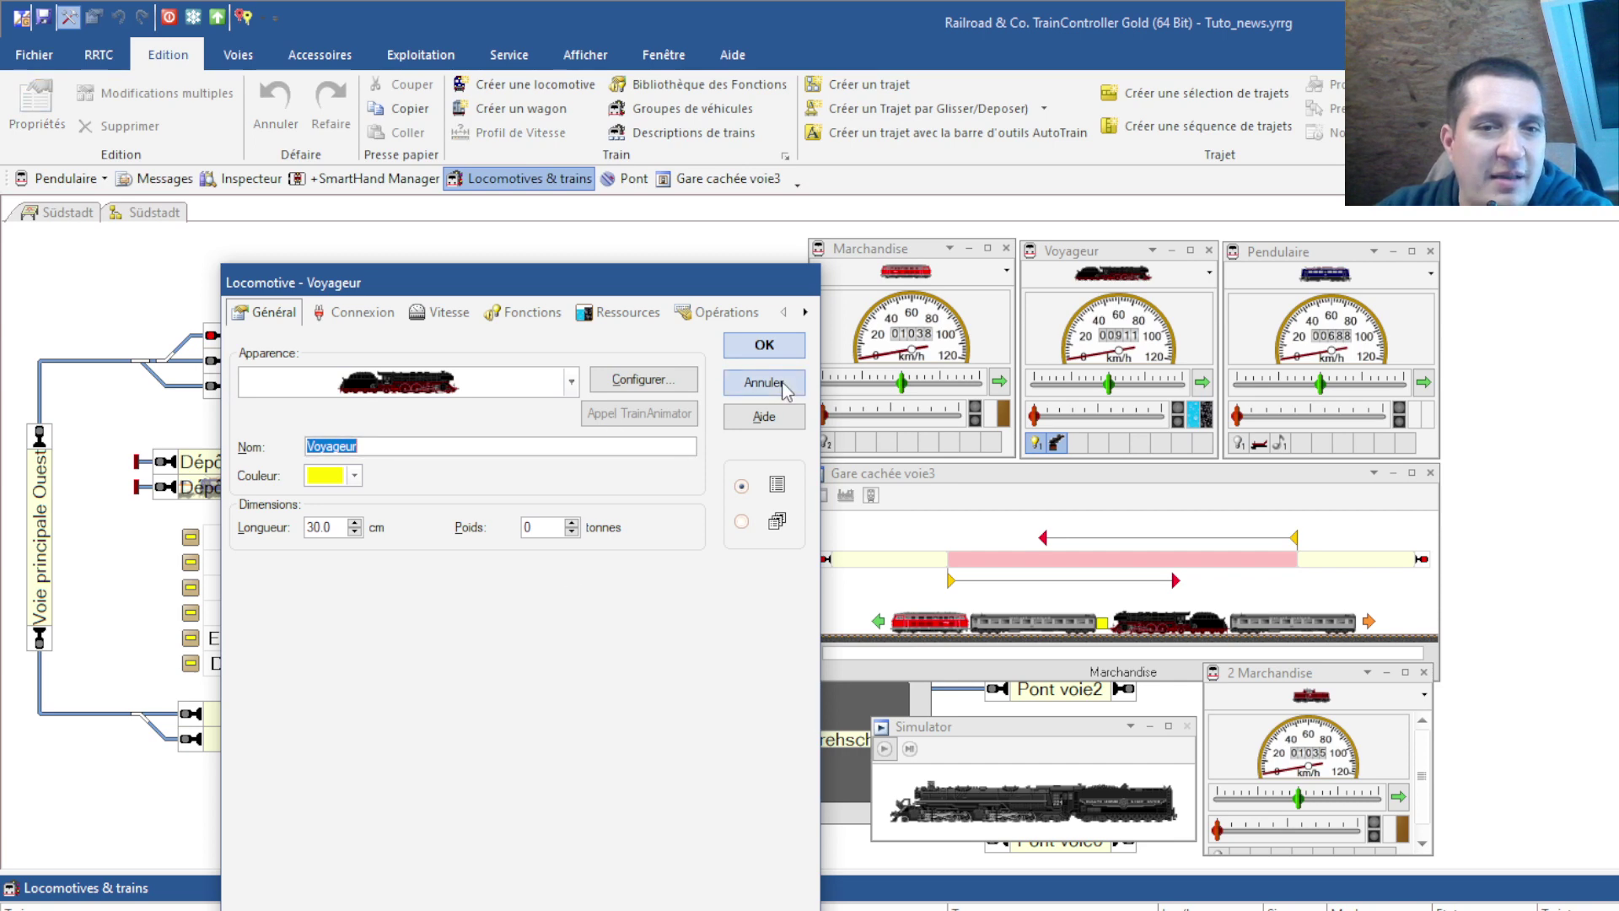
pyautogui.click(783, 384)
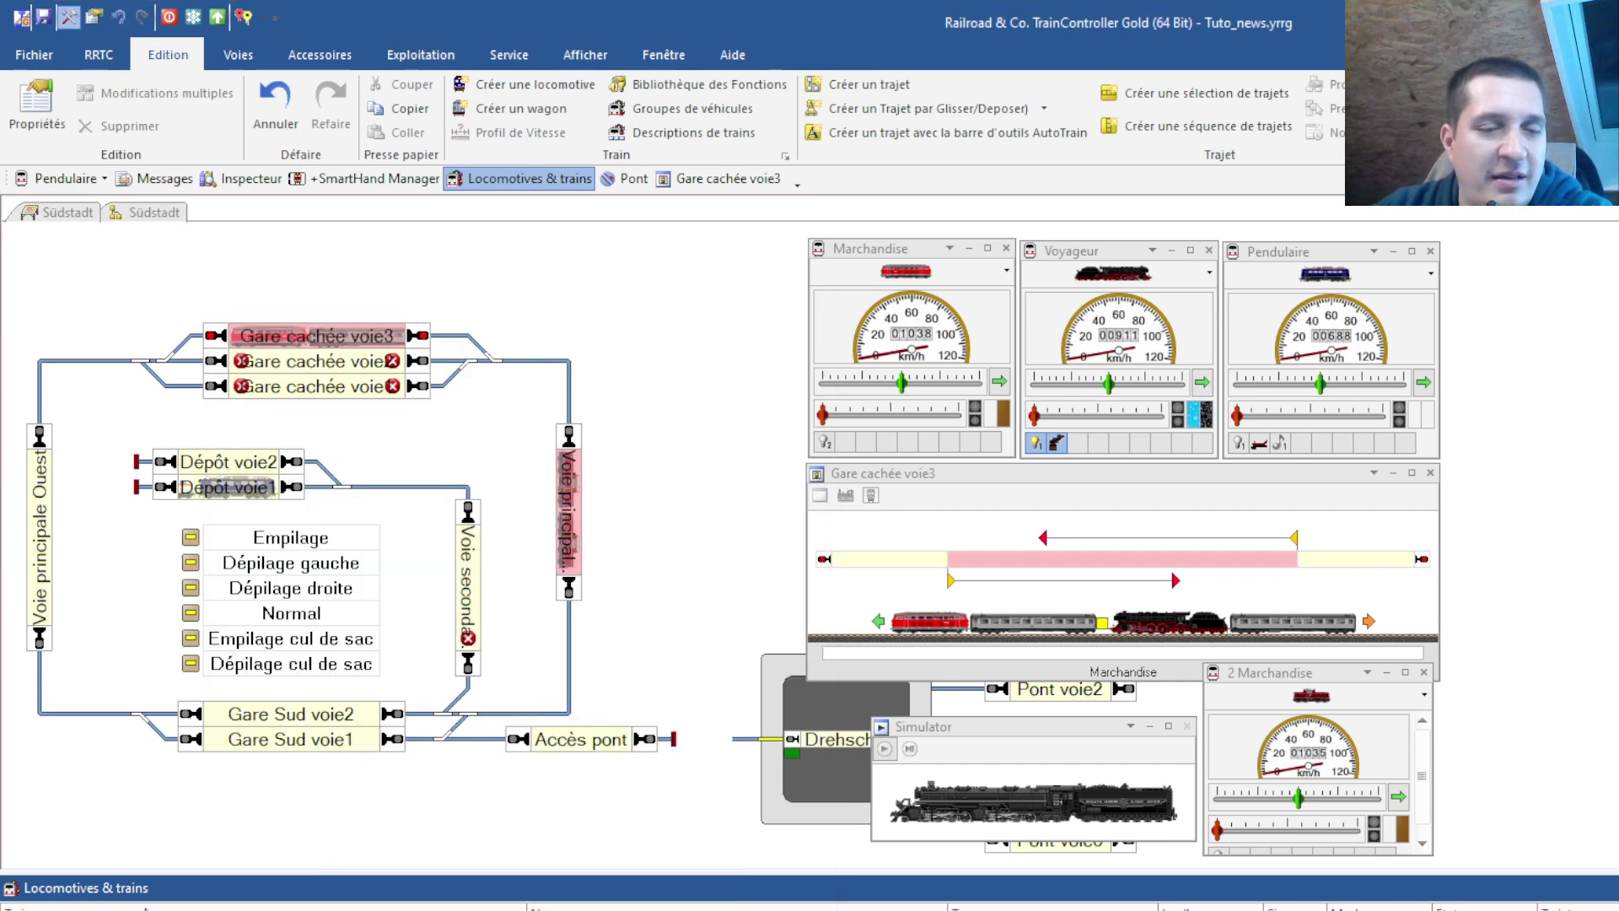
pyautogui.press('Return')
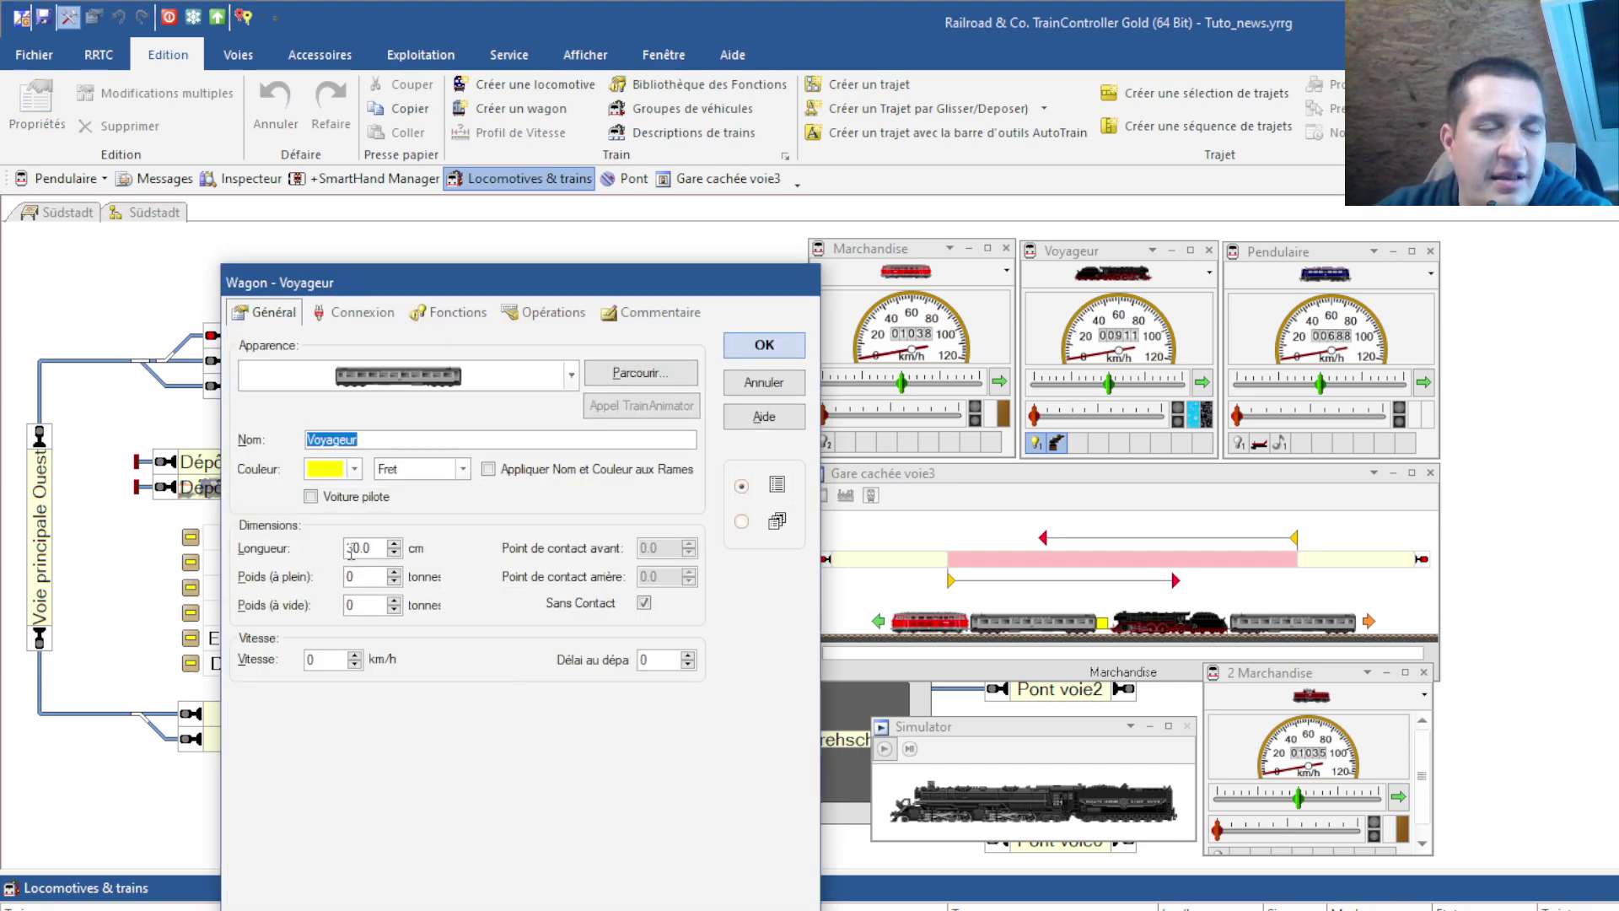
pyautogui.click(764, 382)
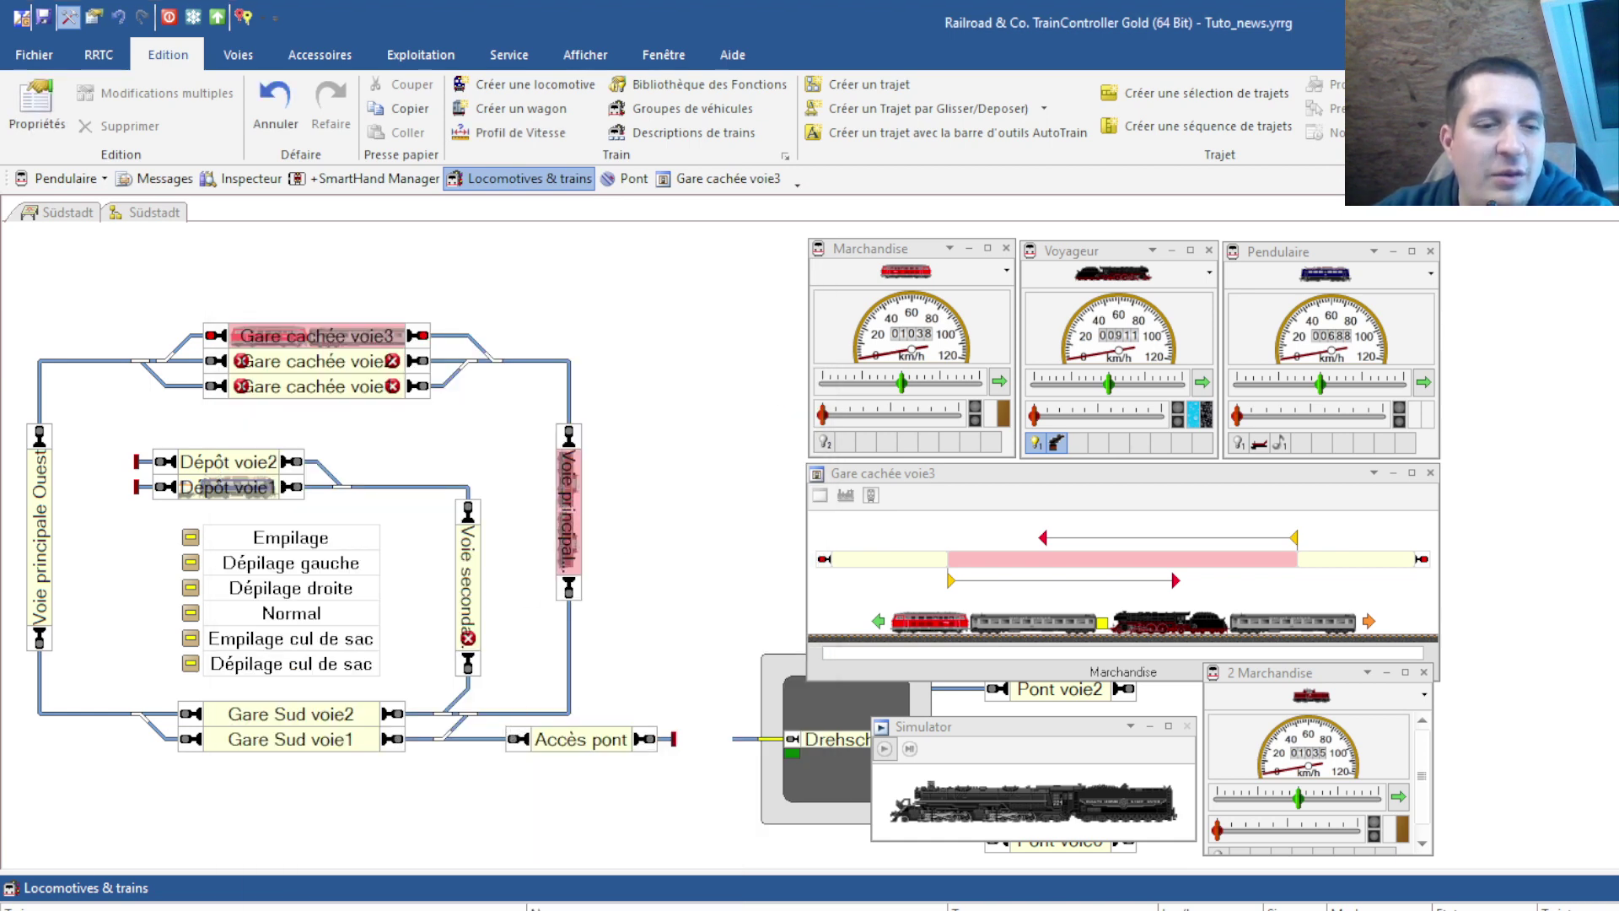
pyautogui.press('Return')
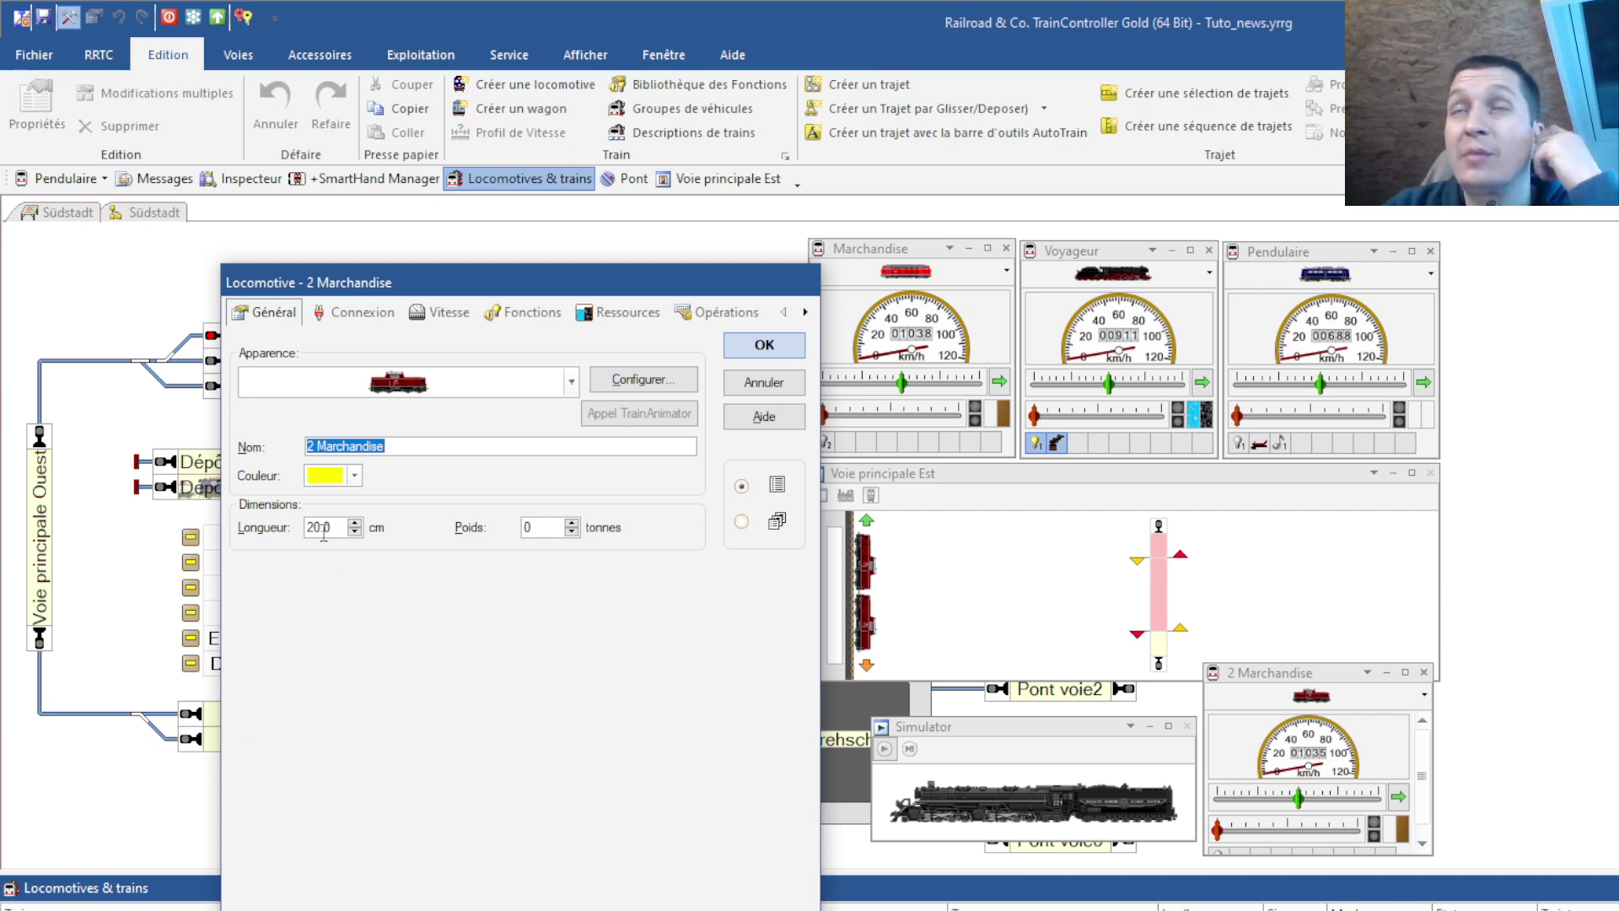
pyautogui.click(759, 387)
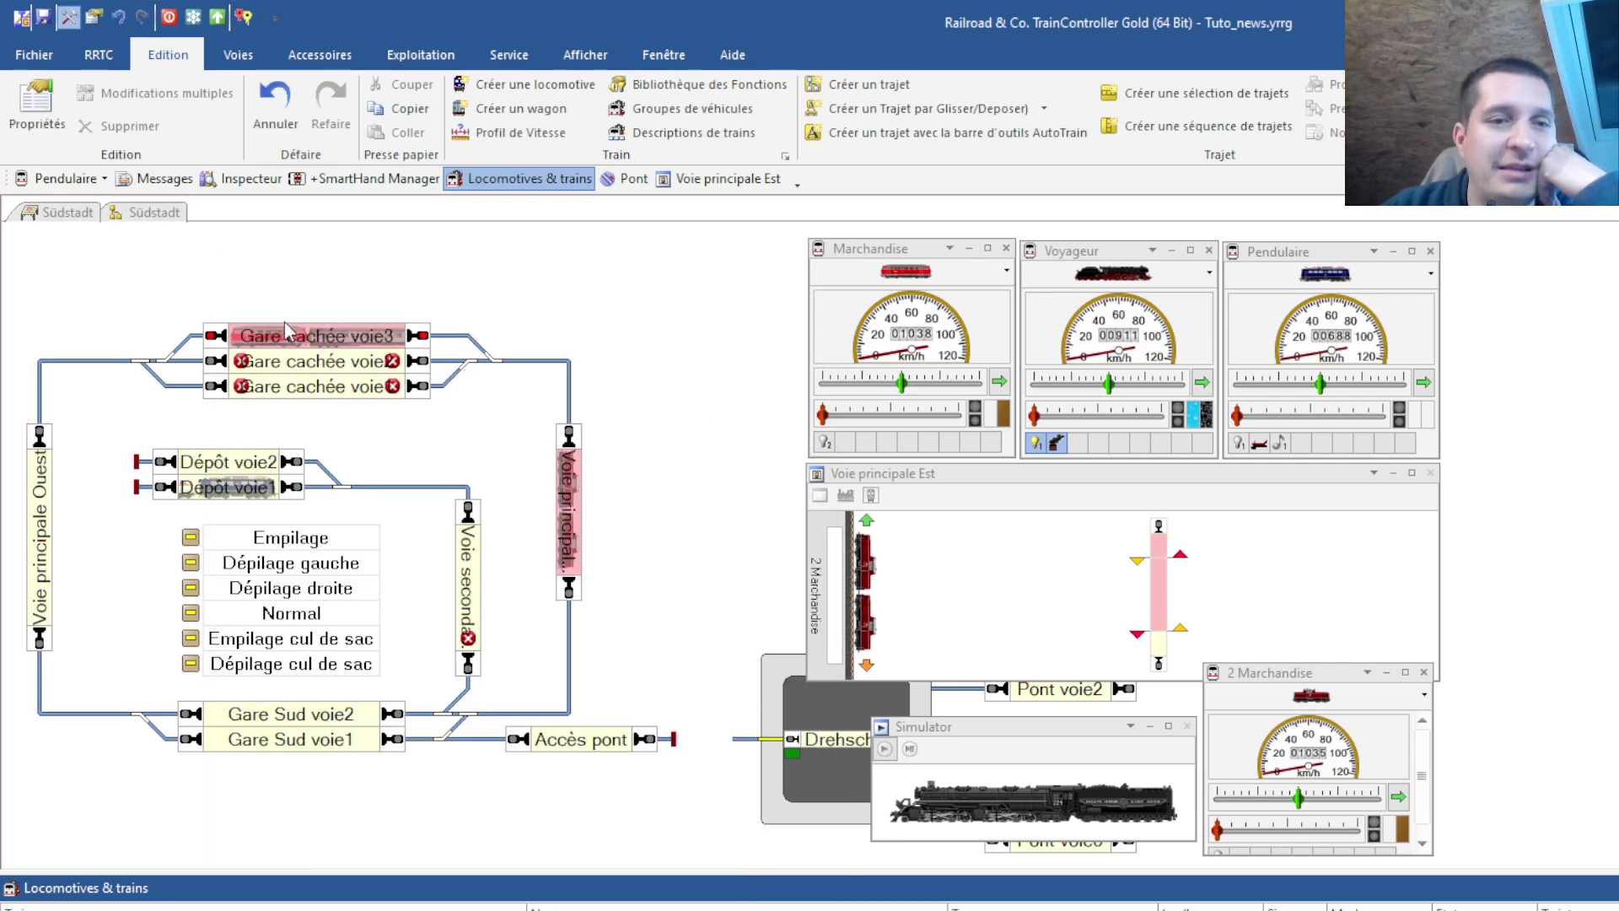
# - Save the project, leave edit mode without restarting the previous schedules and start the simulator
pyautogui.click(42, 17)
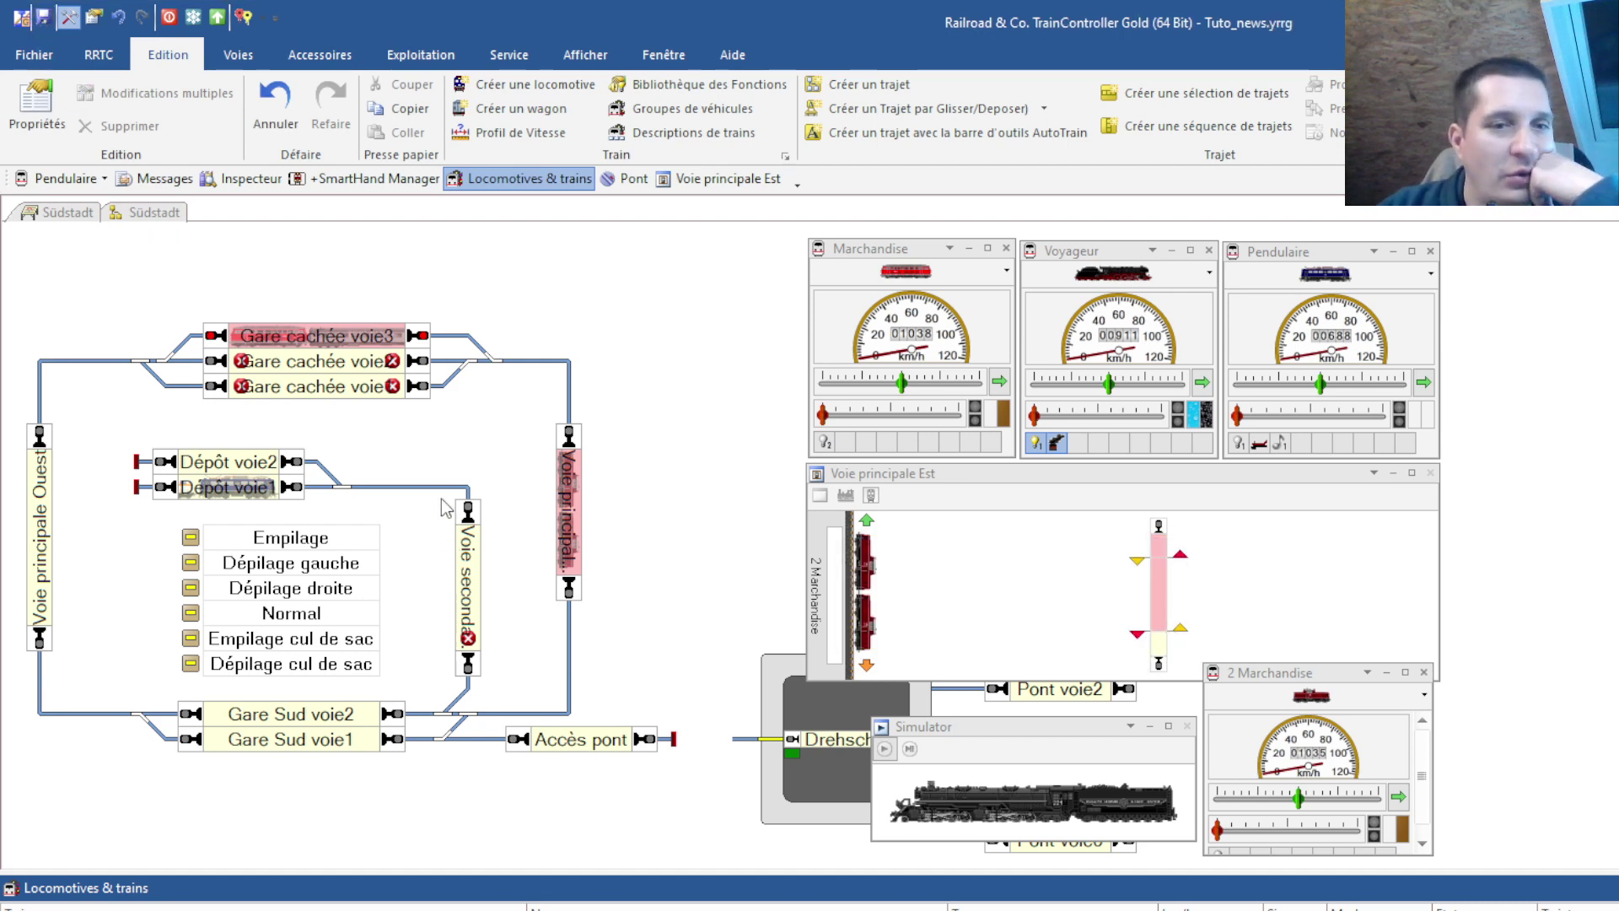
pyautogui.click(68, 16)
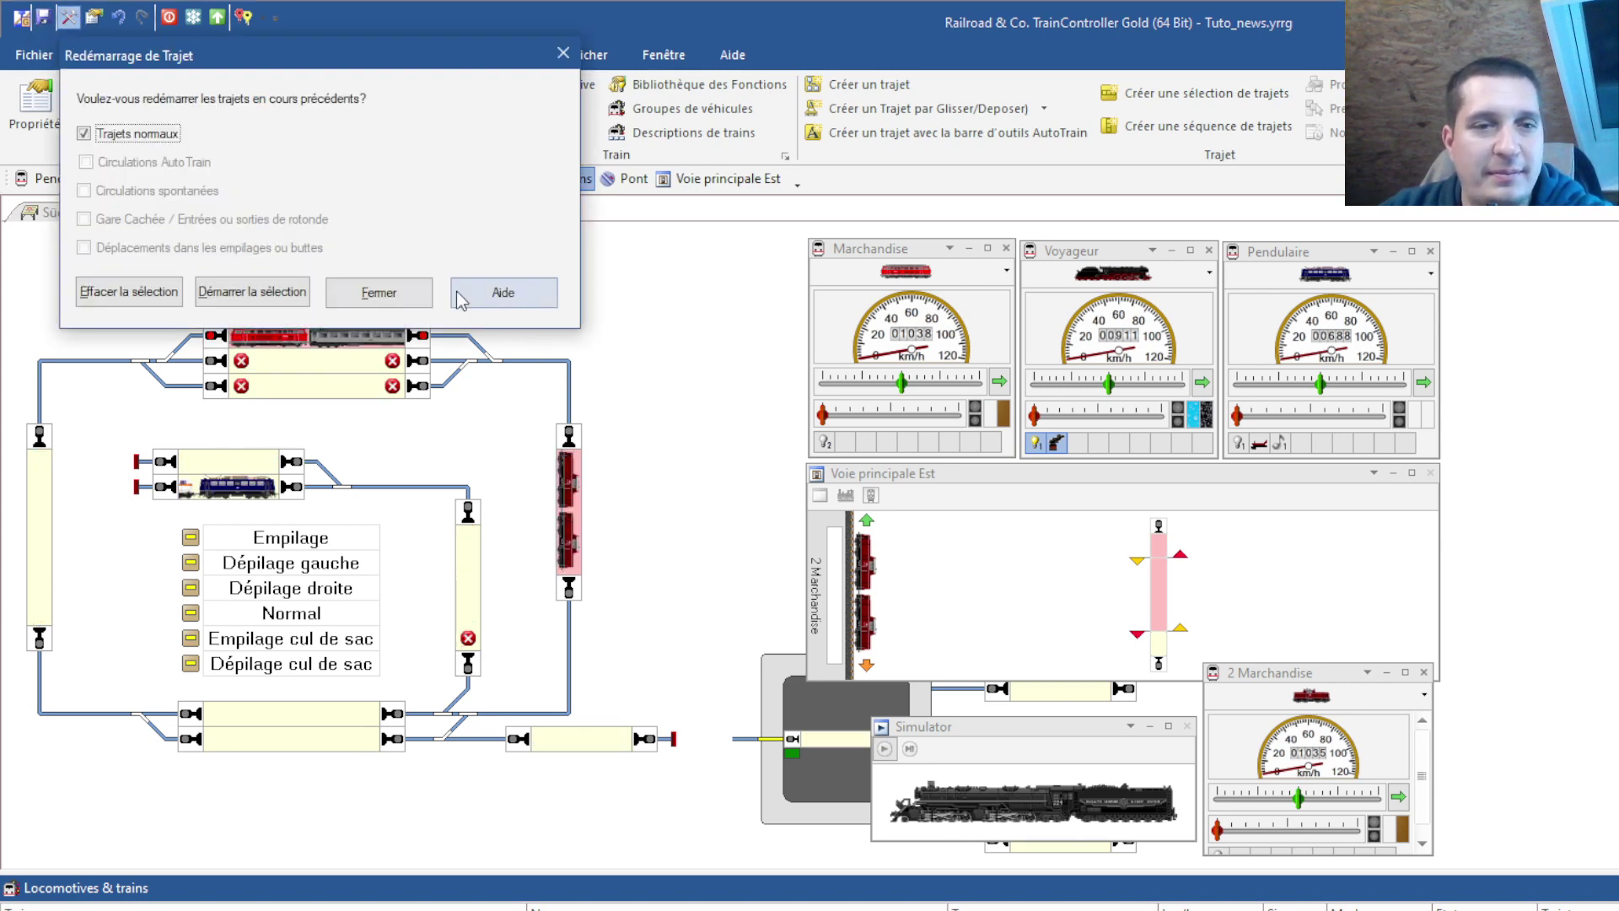
pyautogui.click(379, 293)
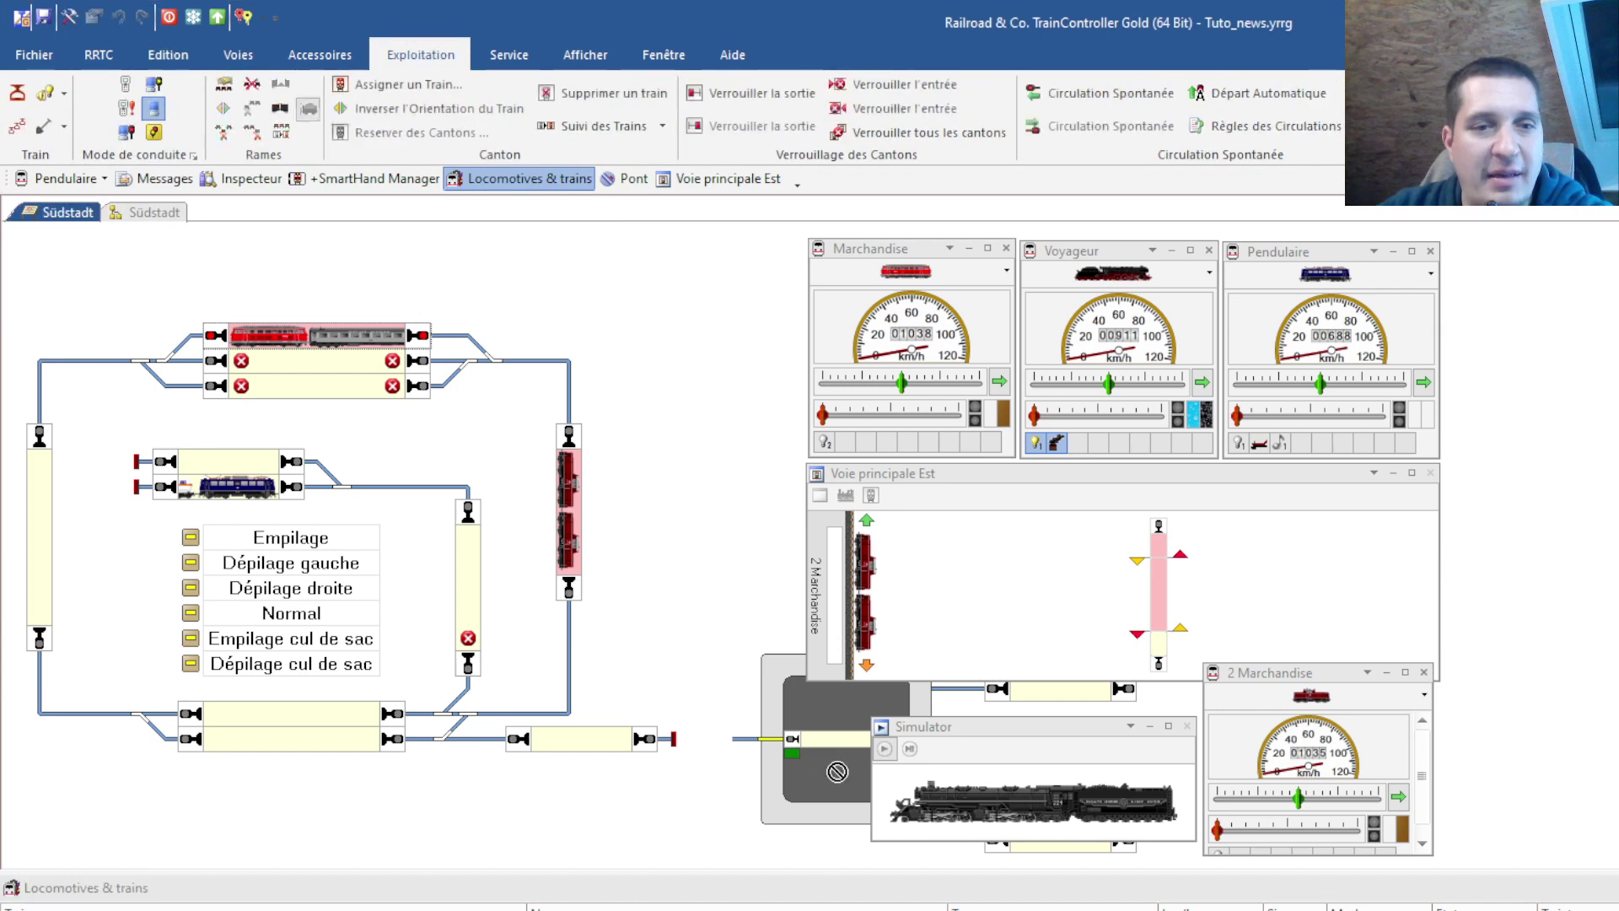
pyautogui.click(886, 752)
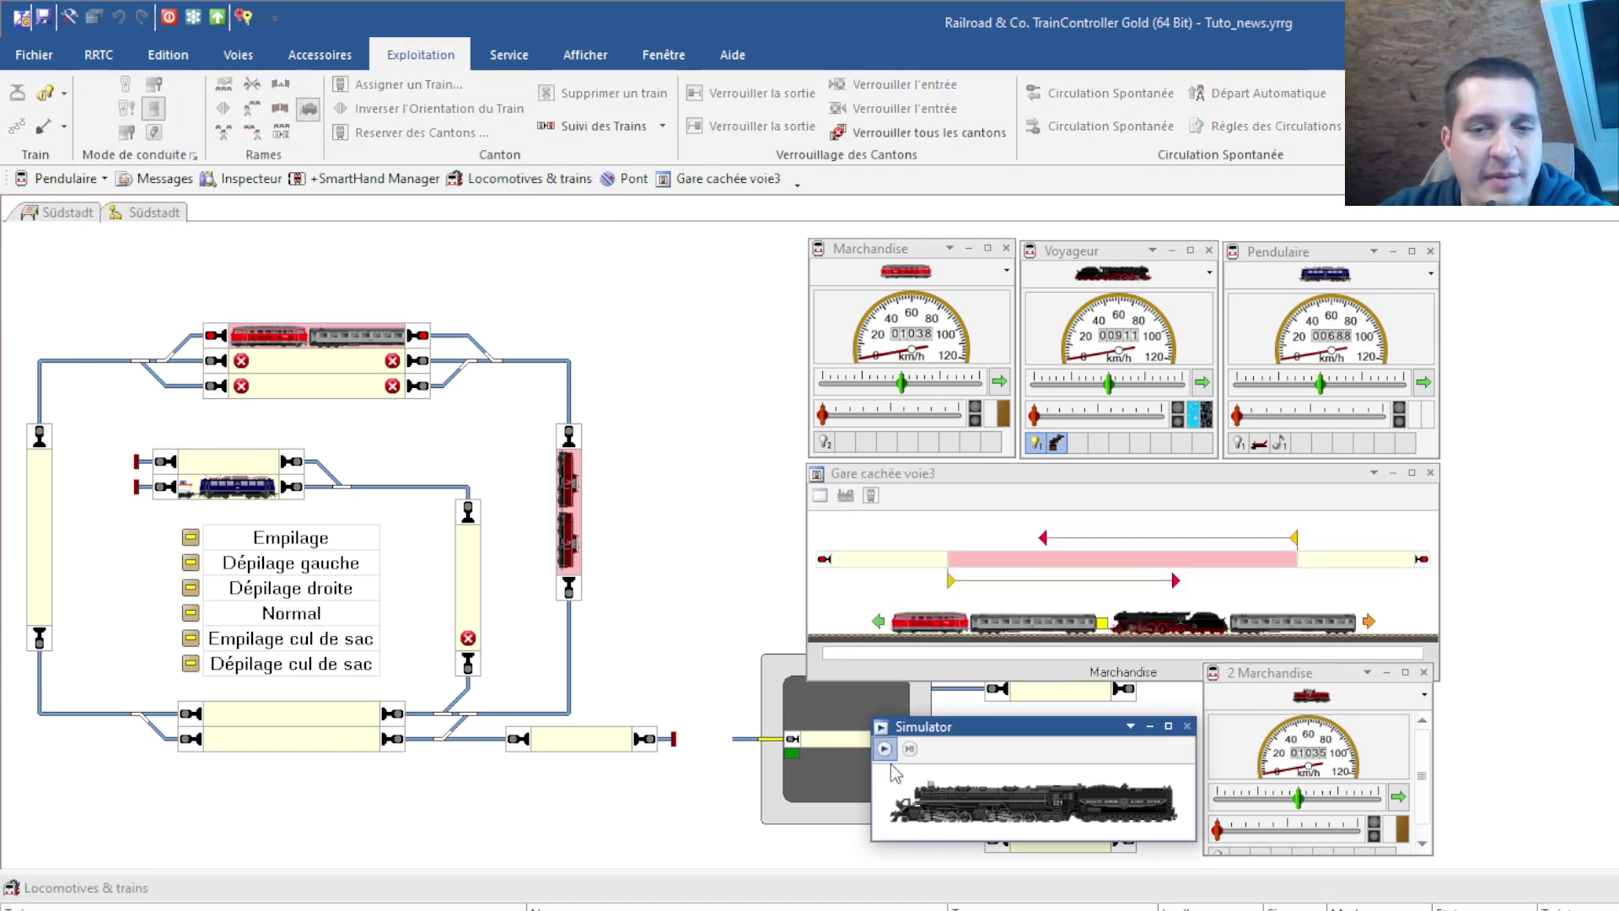
# - Move the Pendulaire without Wagon 2 to Gare Sud voie2 and run Dépilage gauche to bring the Marchandise train to Gare Sud voie1
pyautogui.click(334, 344)
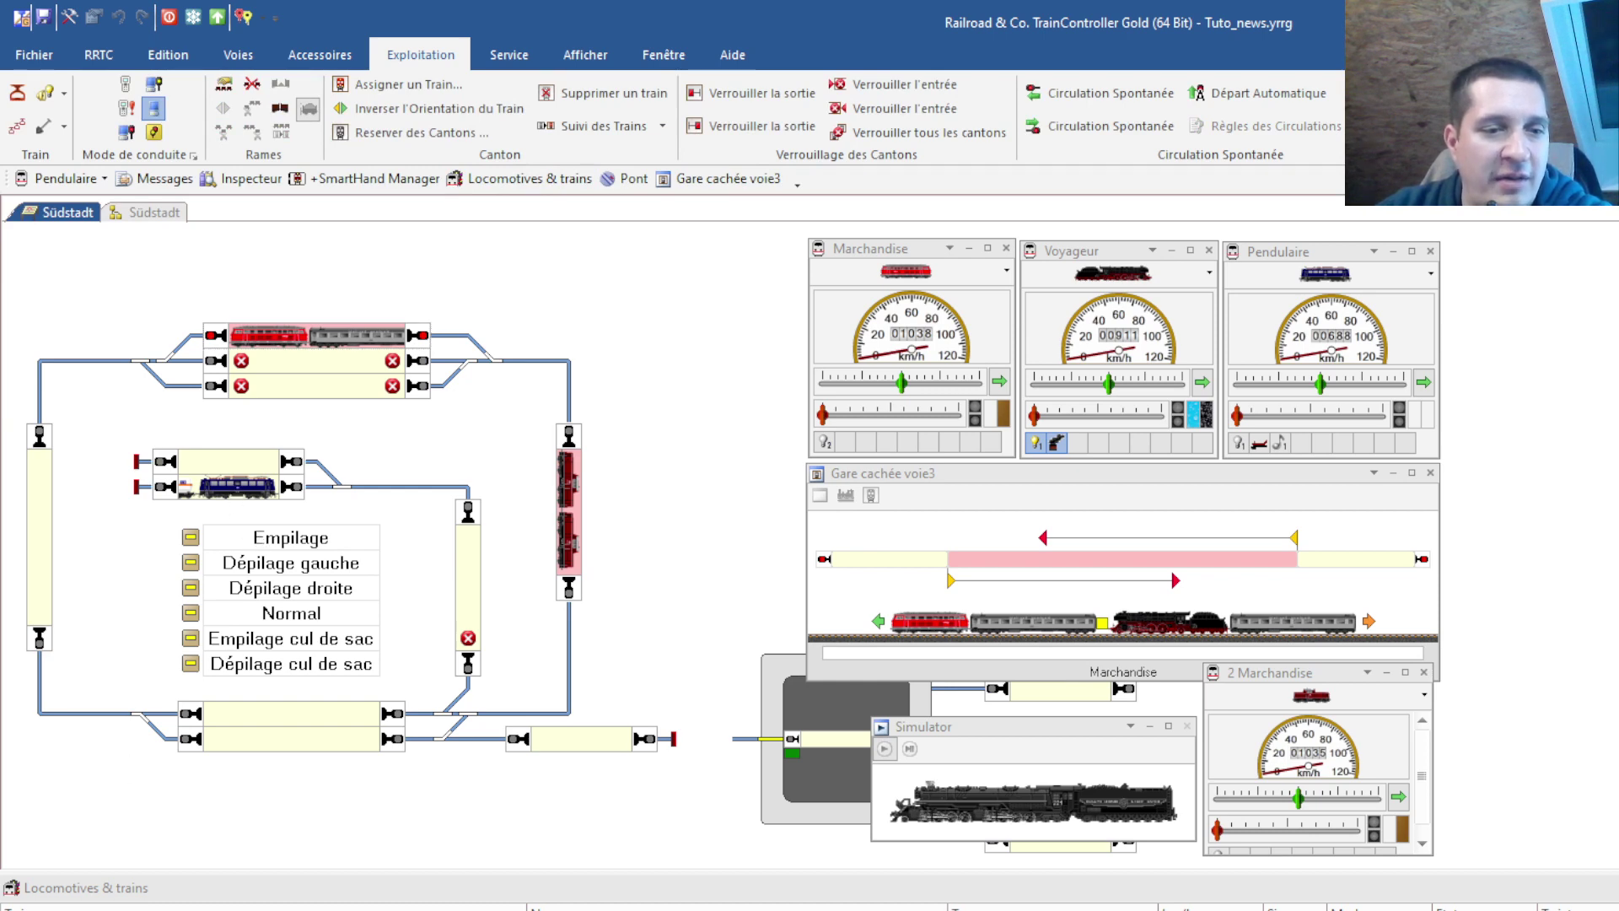
pyautogui.click(187, 487)
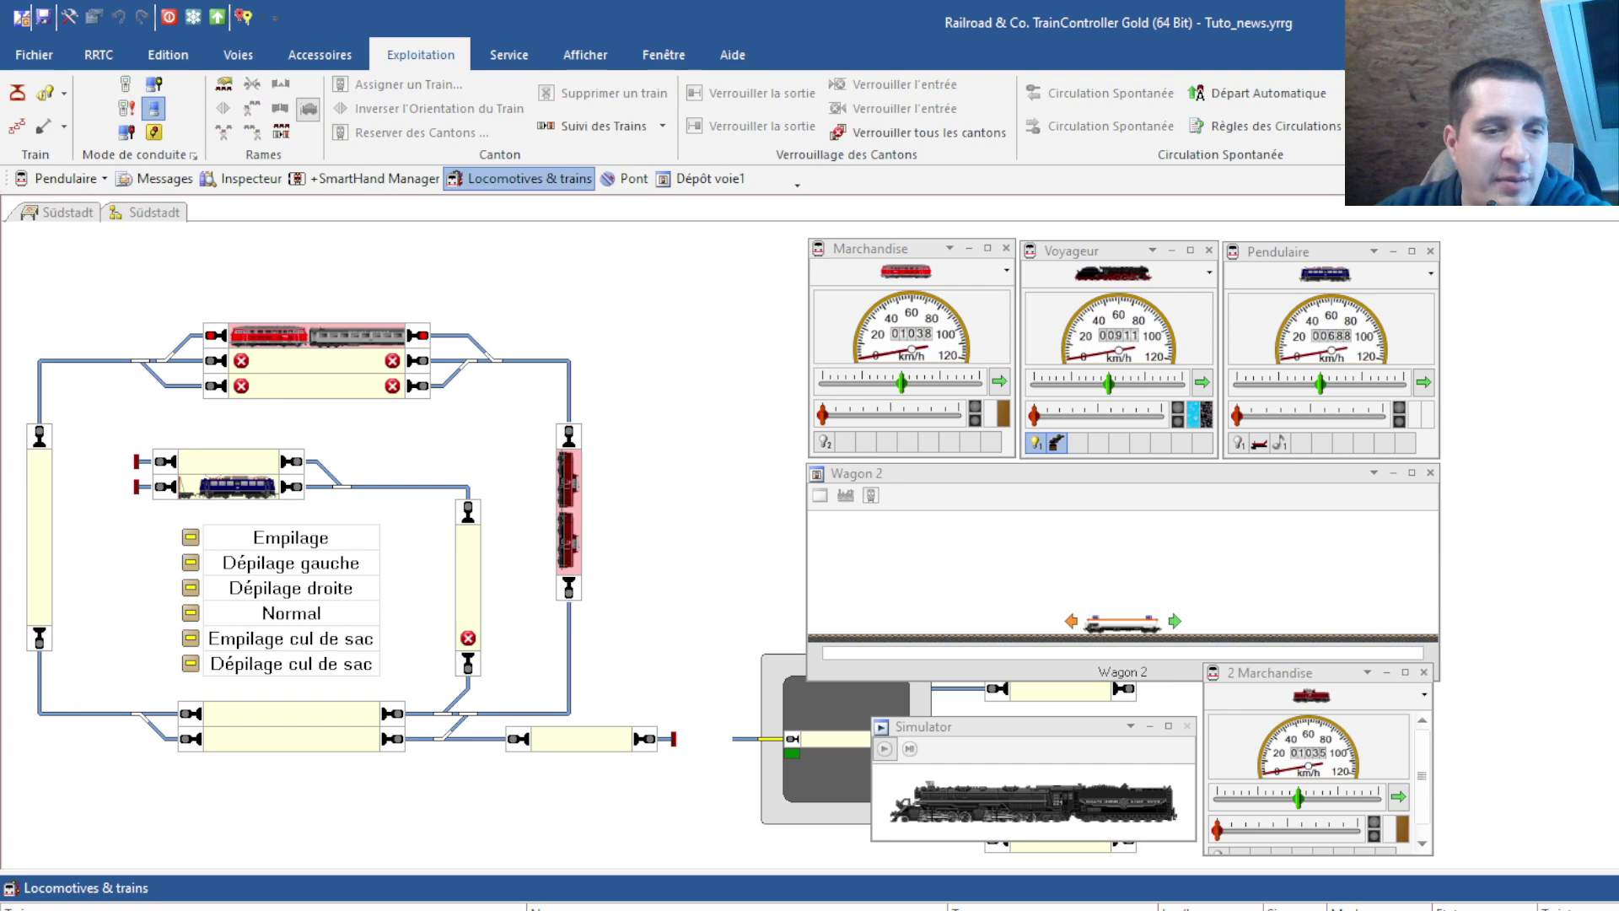
pyautogui.click(327, 744)
pyautogui.moveTo(324, 741); pyautogui.dragTo(201, 561)
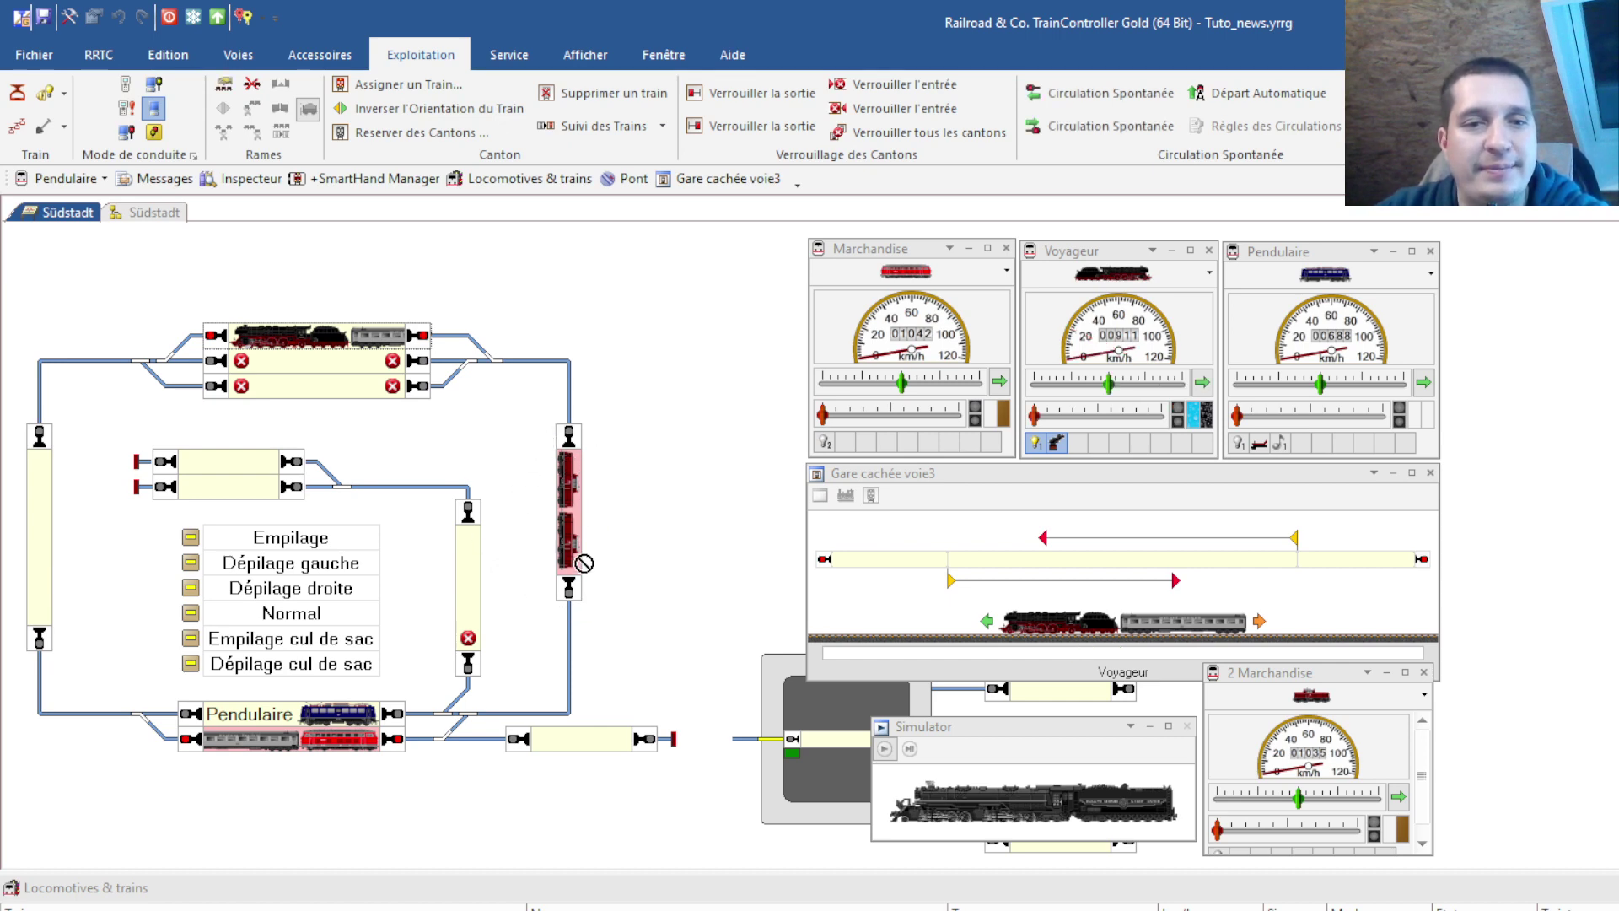
# - Run Empilage to stack the 2 Marchandise train in Gare cachée voie3, and lock the right-hand exit of Gare Sud voie1
pyautogui.click(569, 480)
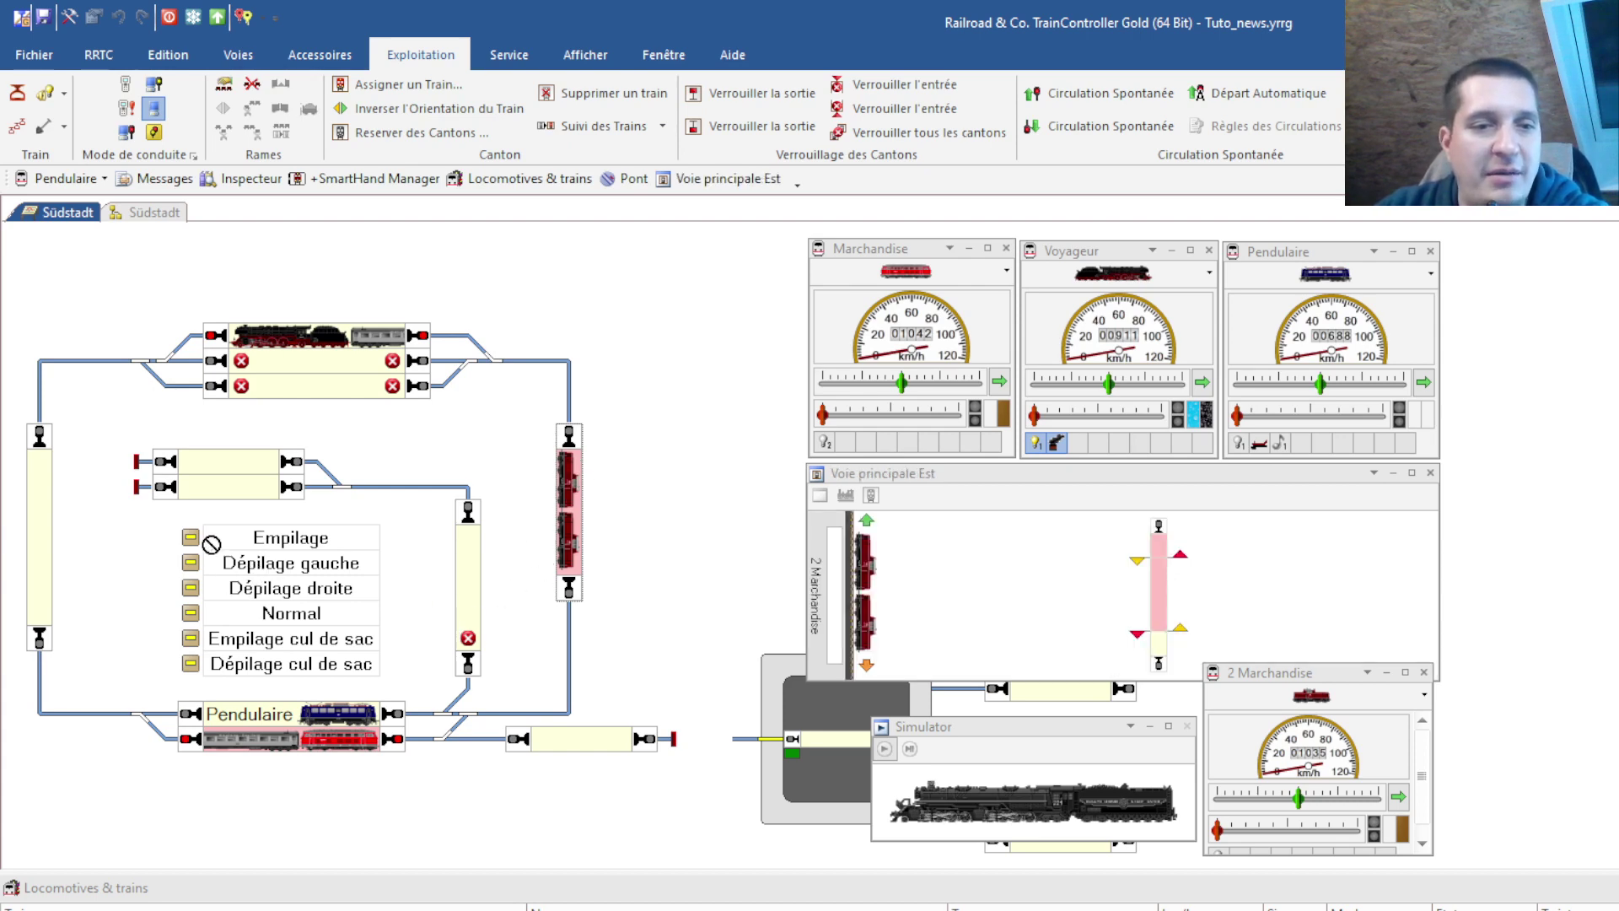
pyautogui.click(199, 535)
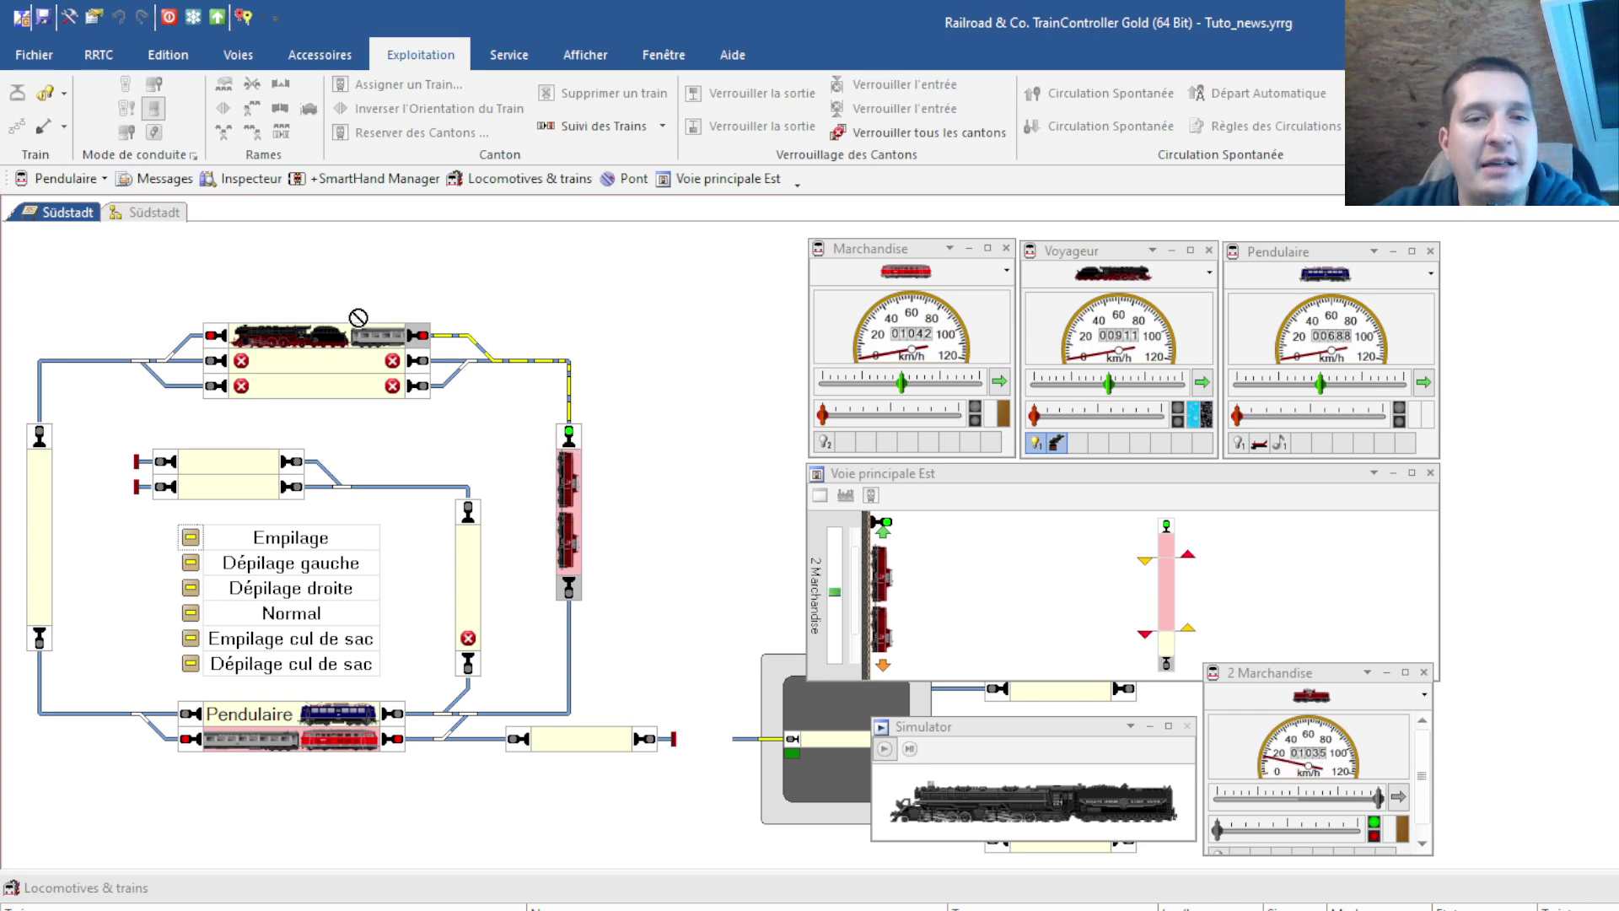
pyautogui.click(320, 346)
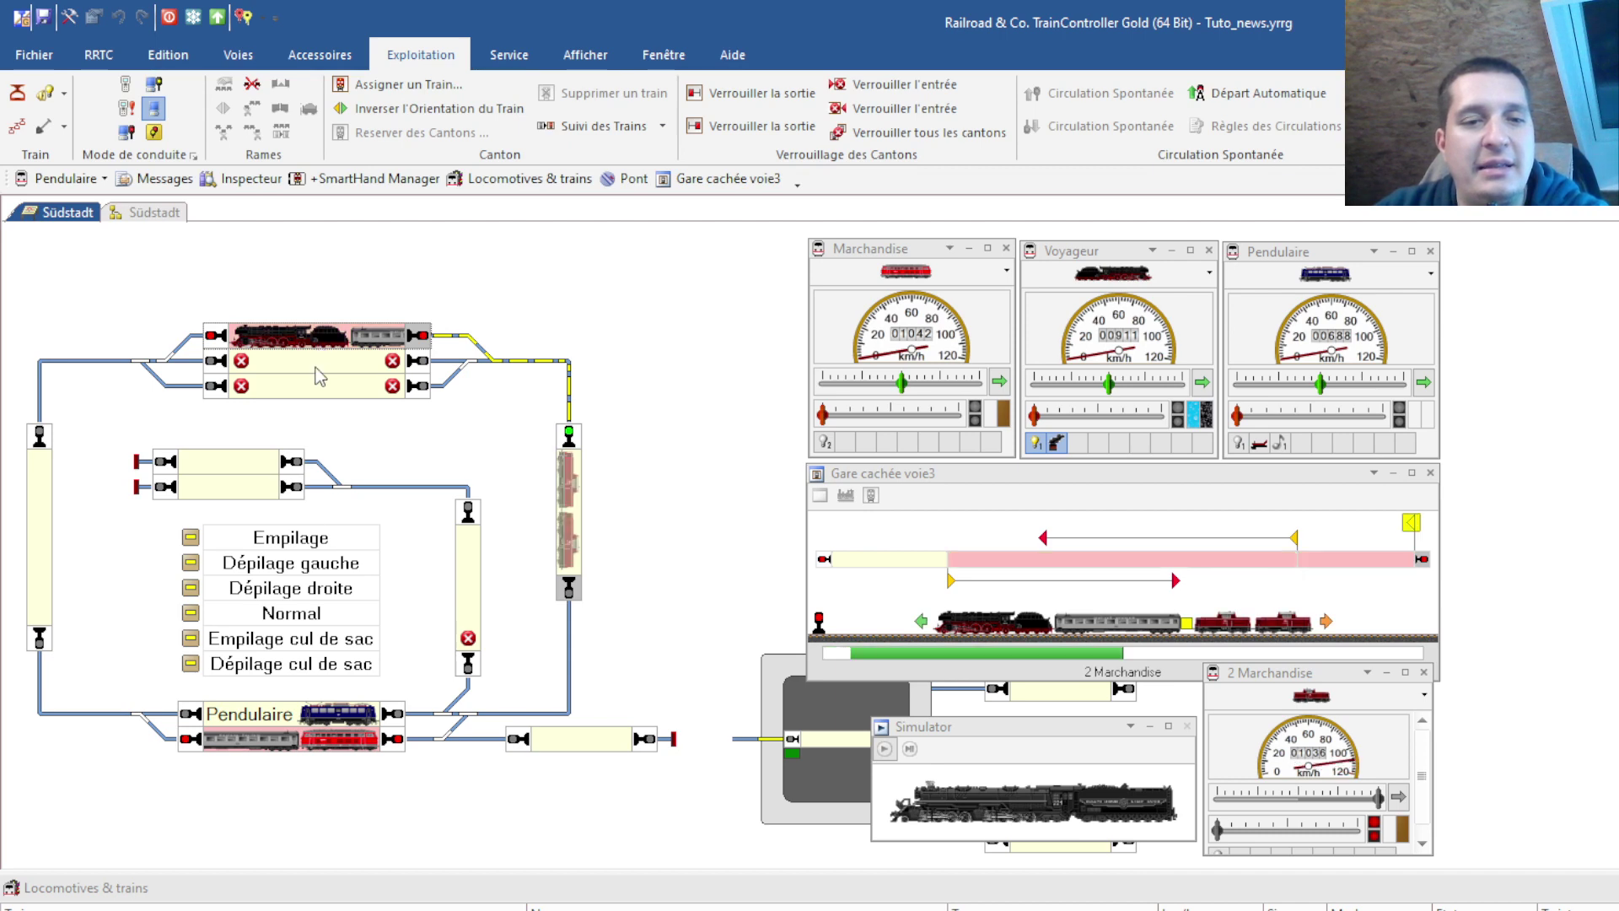
pyautogui.click(349, 746)
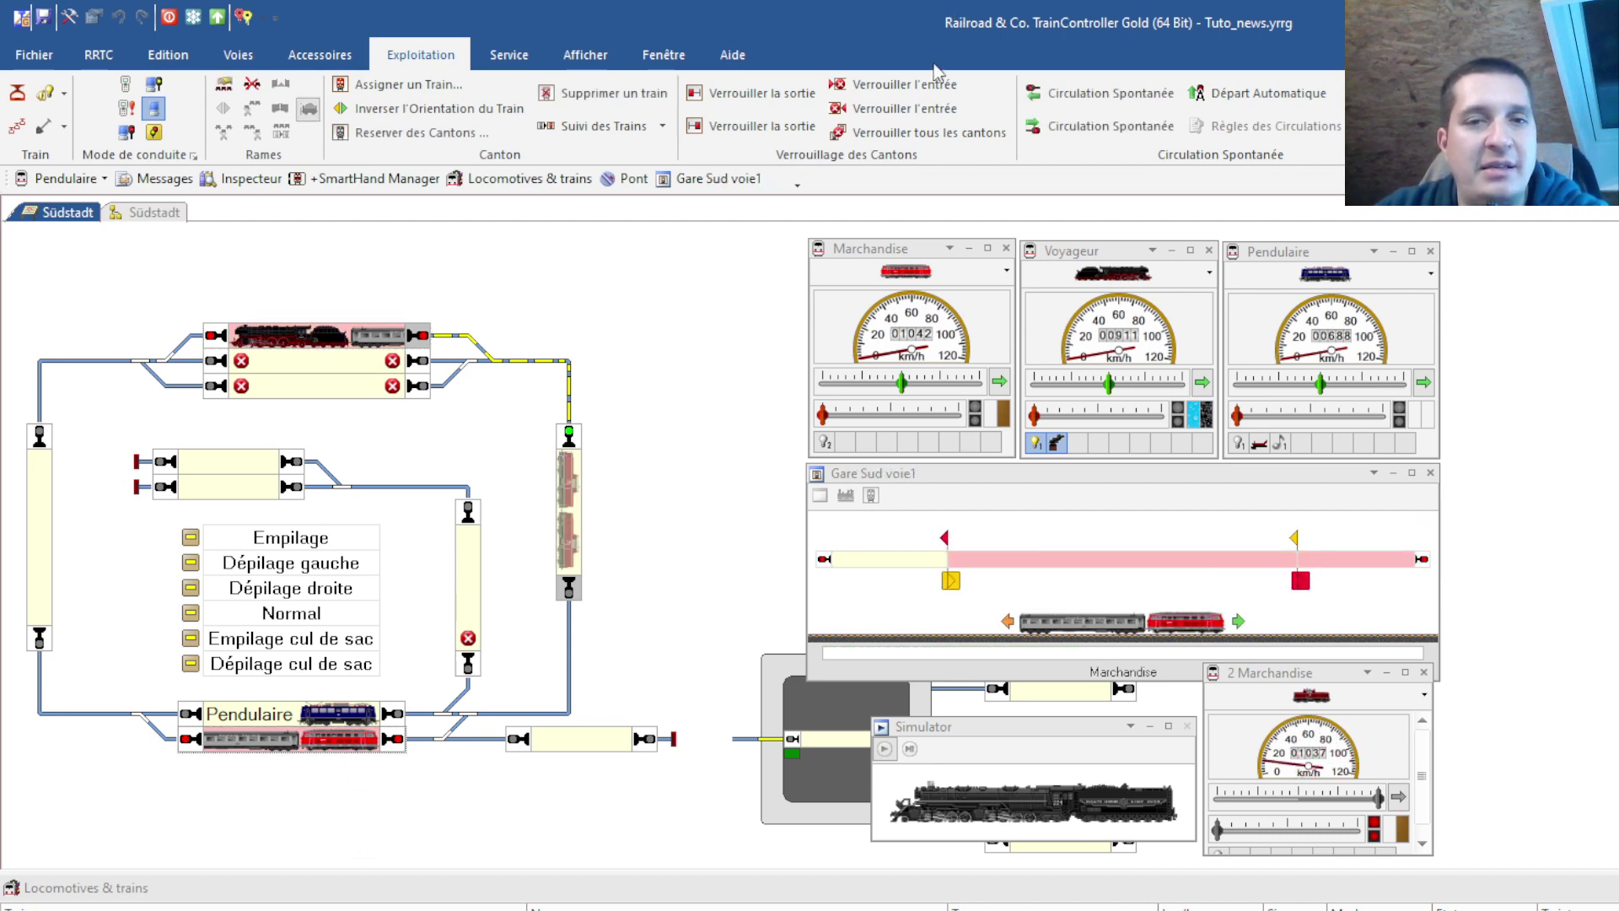
pyautogui.click(756, 127)
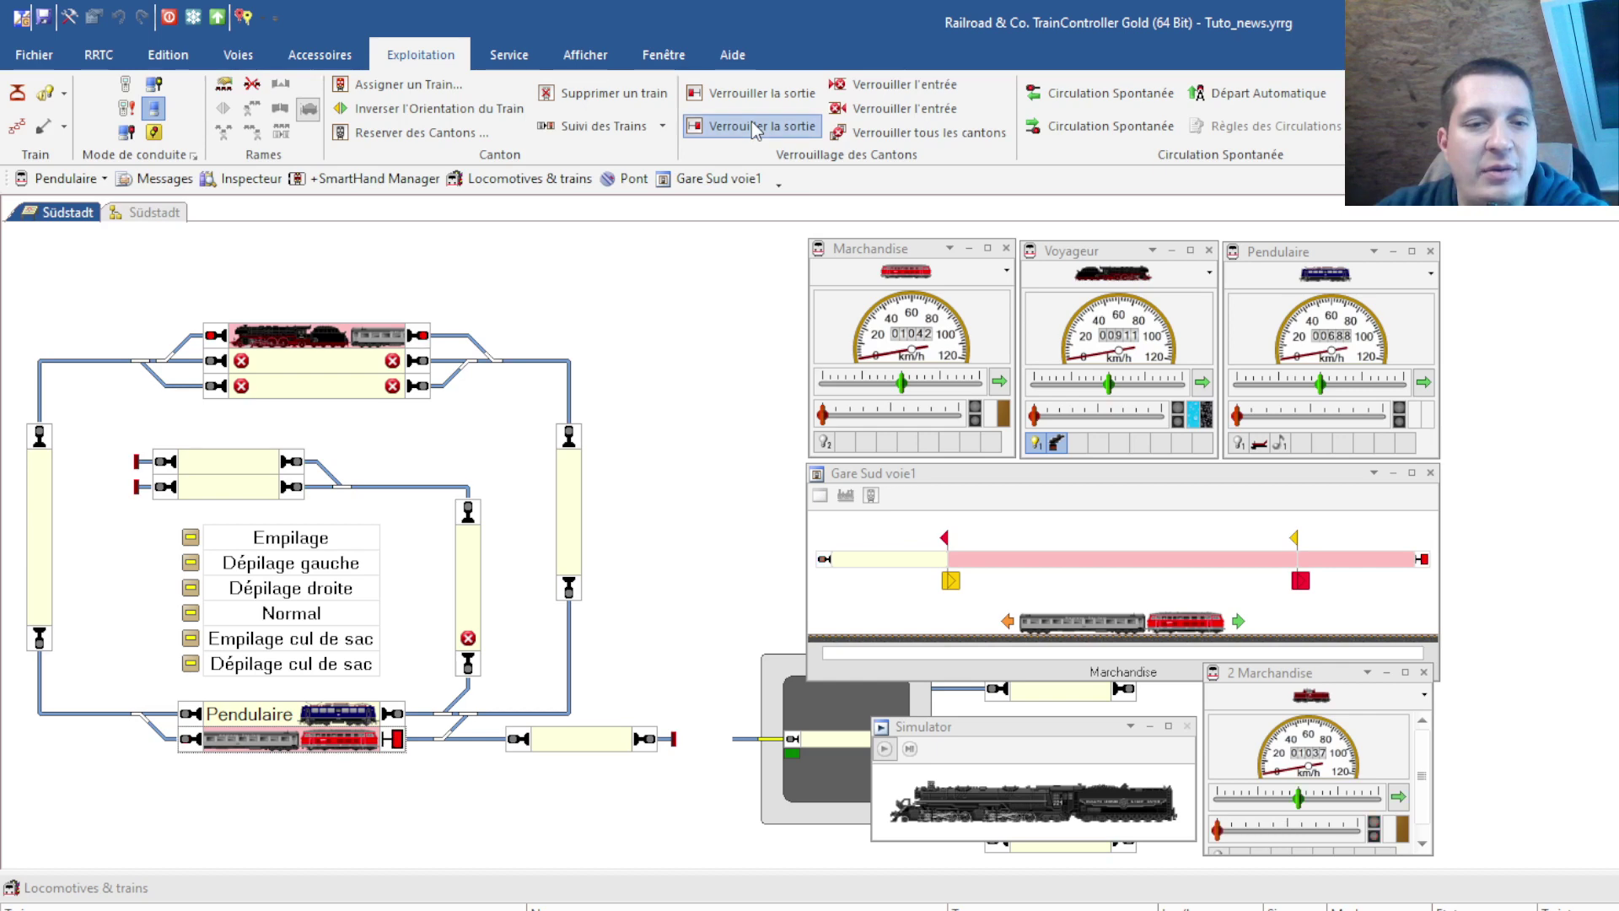
# - Stack the Pendulaire in Gare cachée voie3 with Empilage, and unstack the Voyageur train to Gare Sud voie2 with Dépilage gauche
pyautogui.click(358, 348)
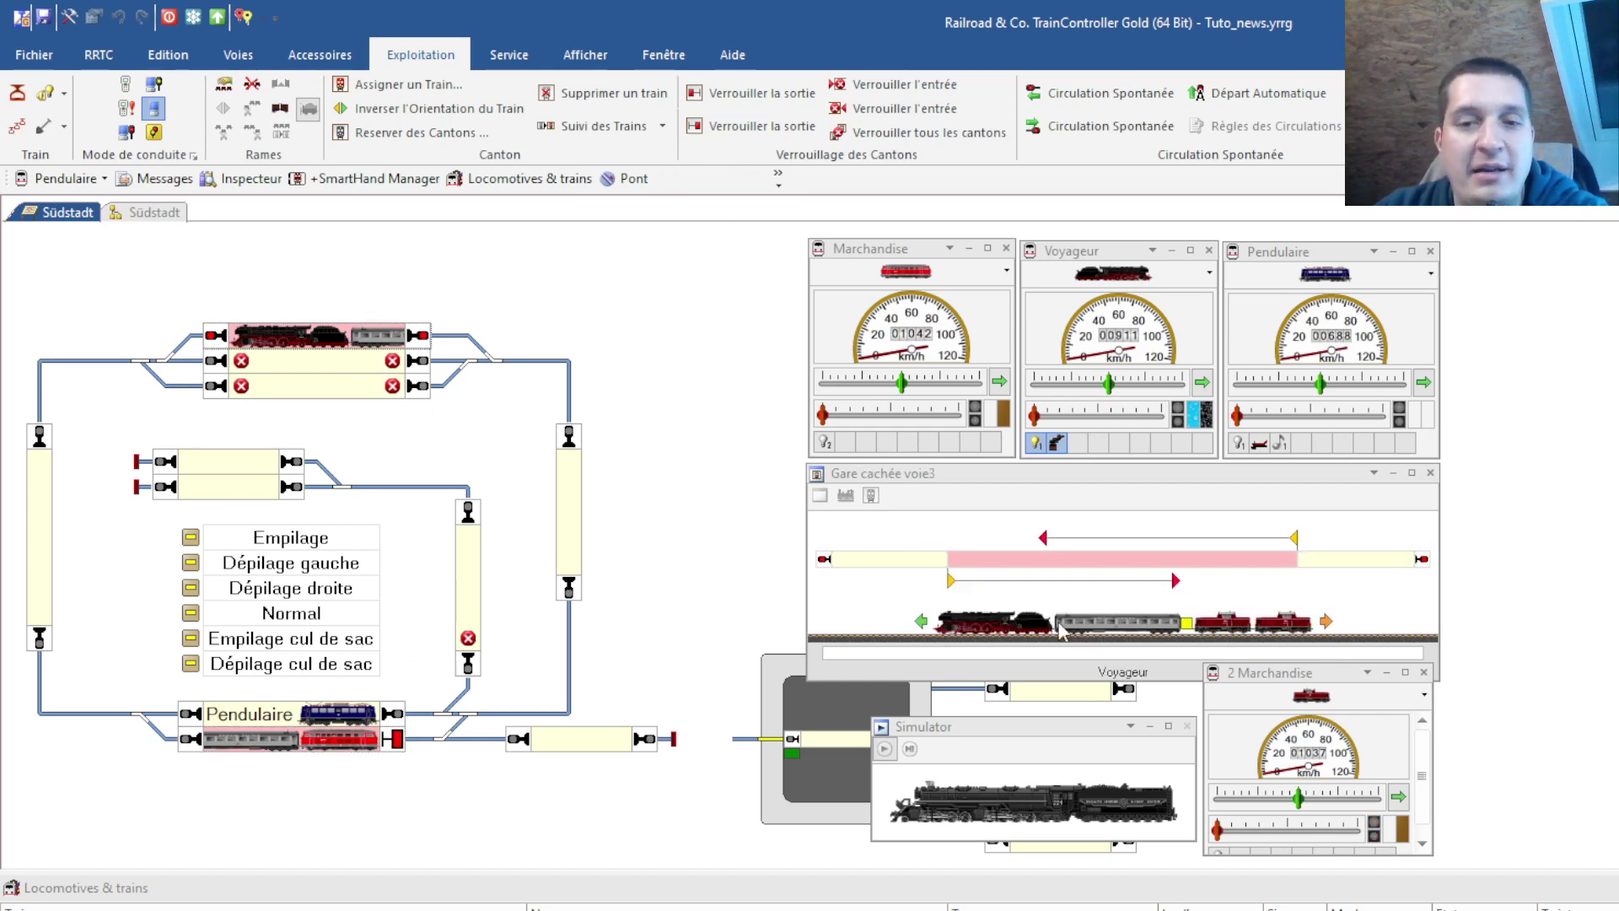
pyautogui.click(319, 723)
pyautogui.click(206, 536)
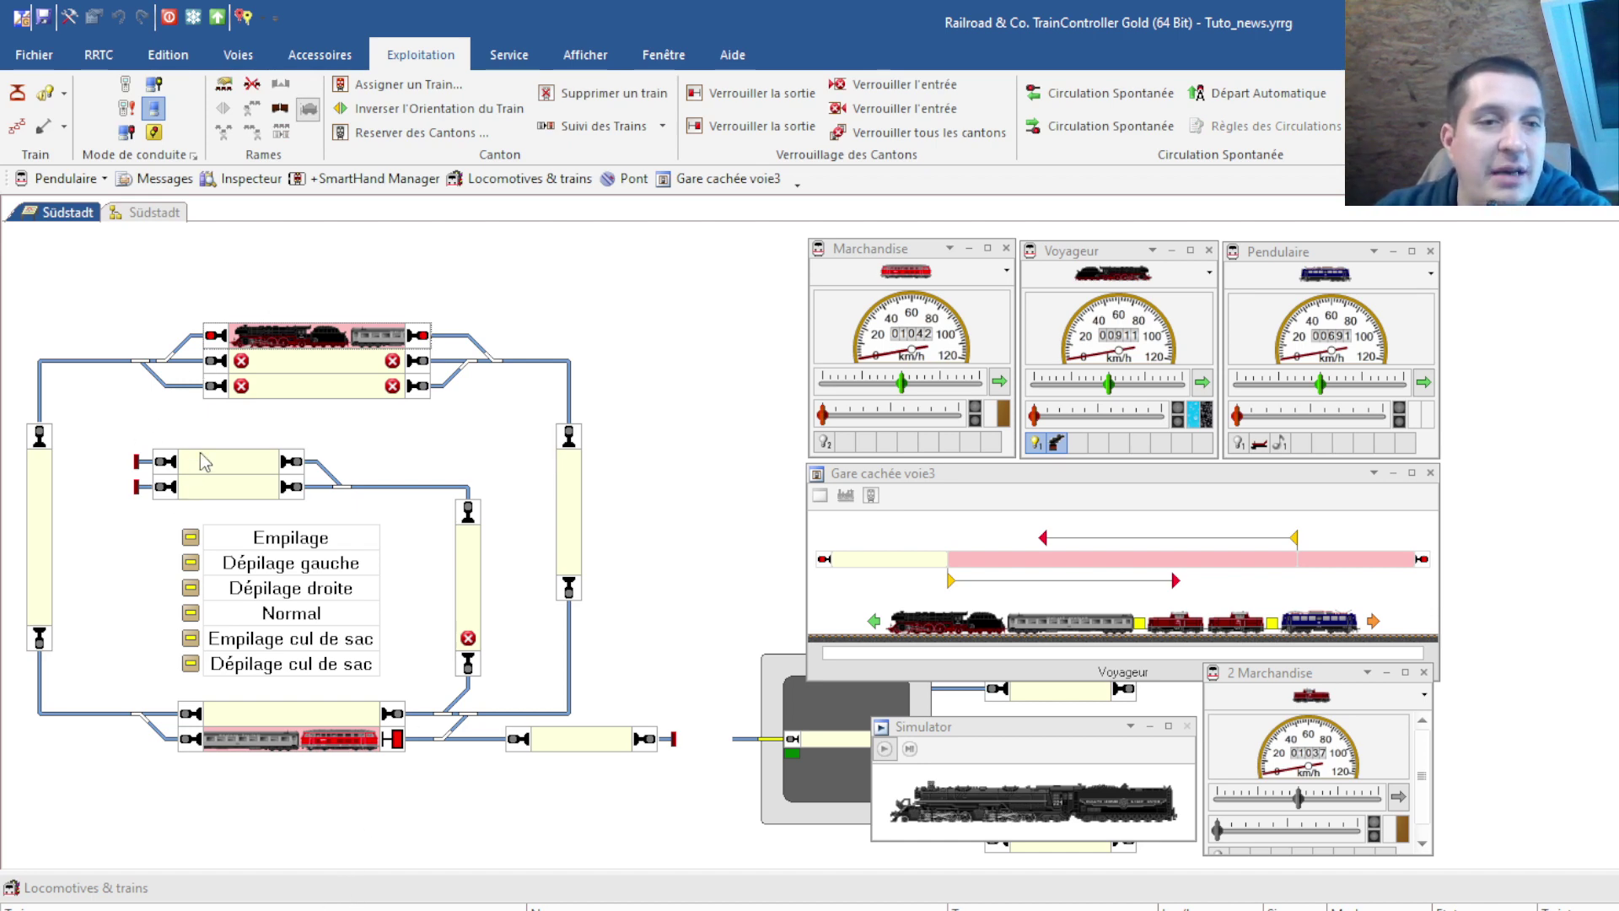
pyautogui.click(203, 561)
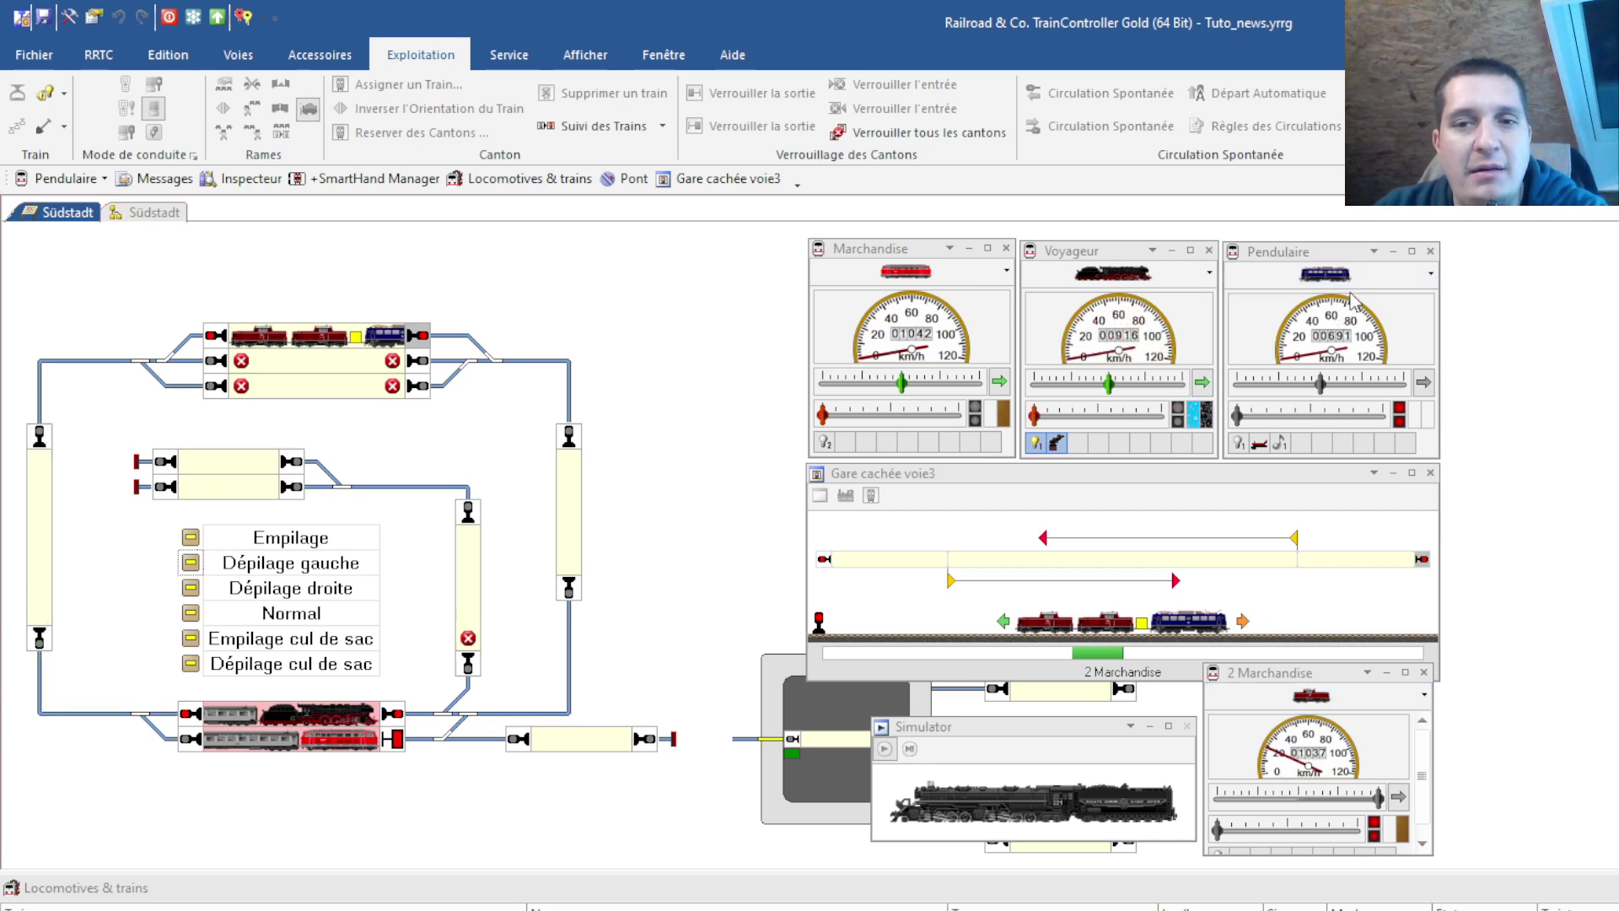
# - Remove the Voyageur2 wagon from the Marchandise train and unlock the right-hand exit of Gare Sud voie1
pyautogui.click(1293, 794)
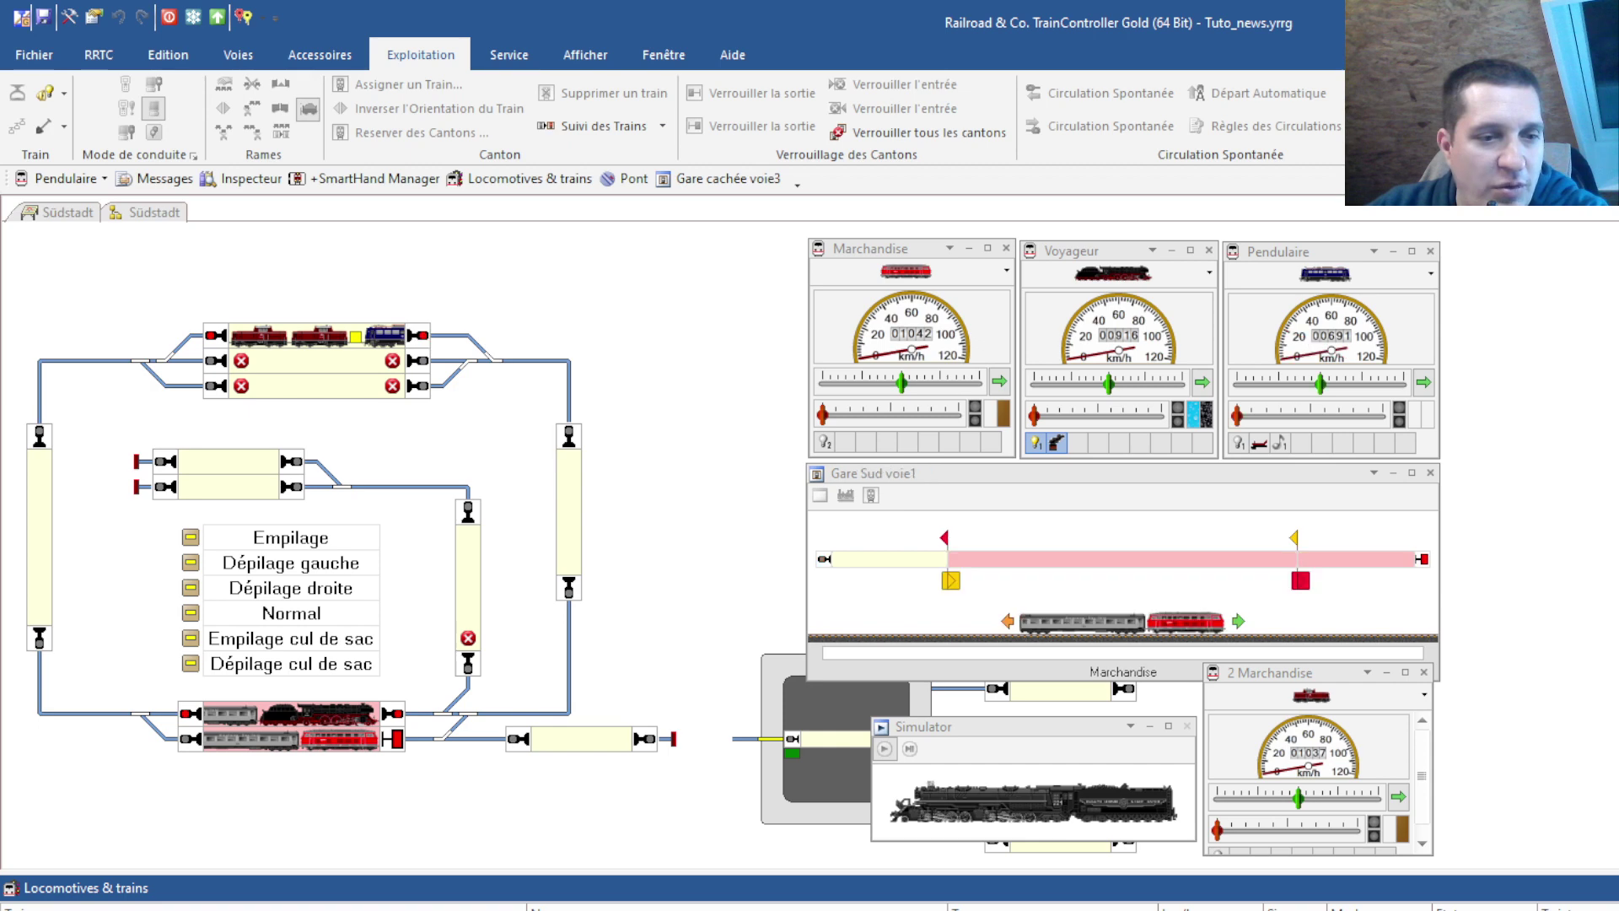
pyautogui.press('Down')
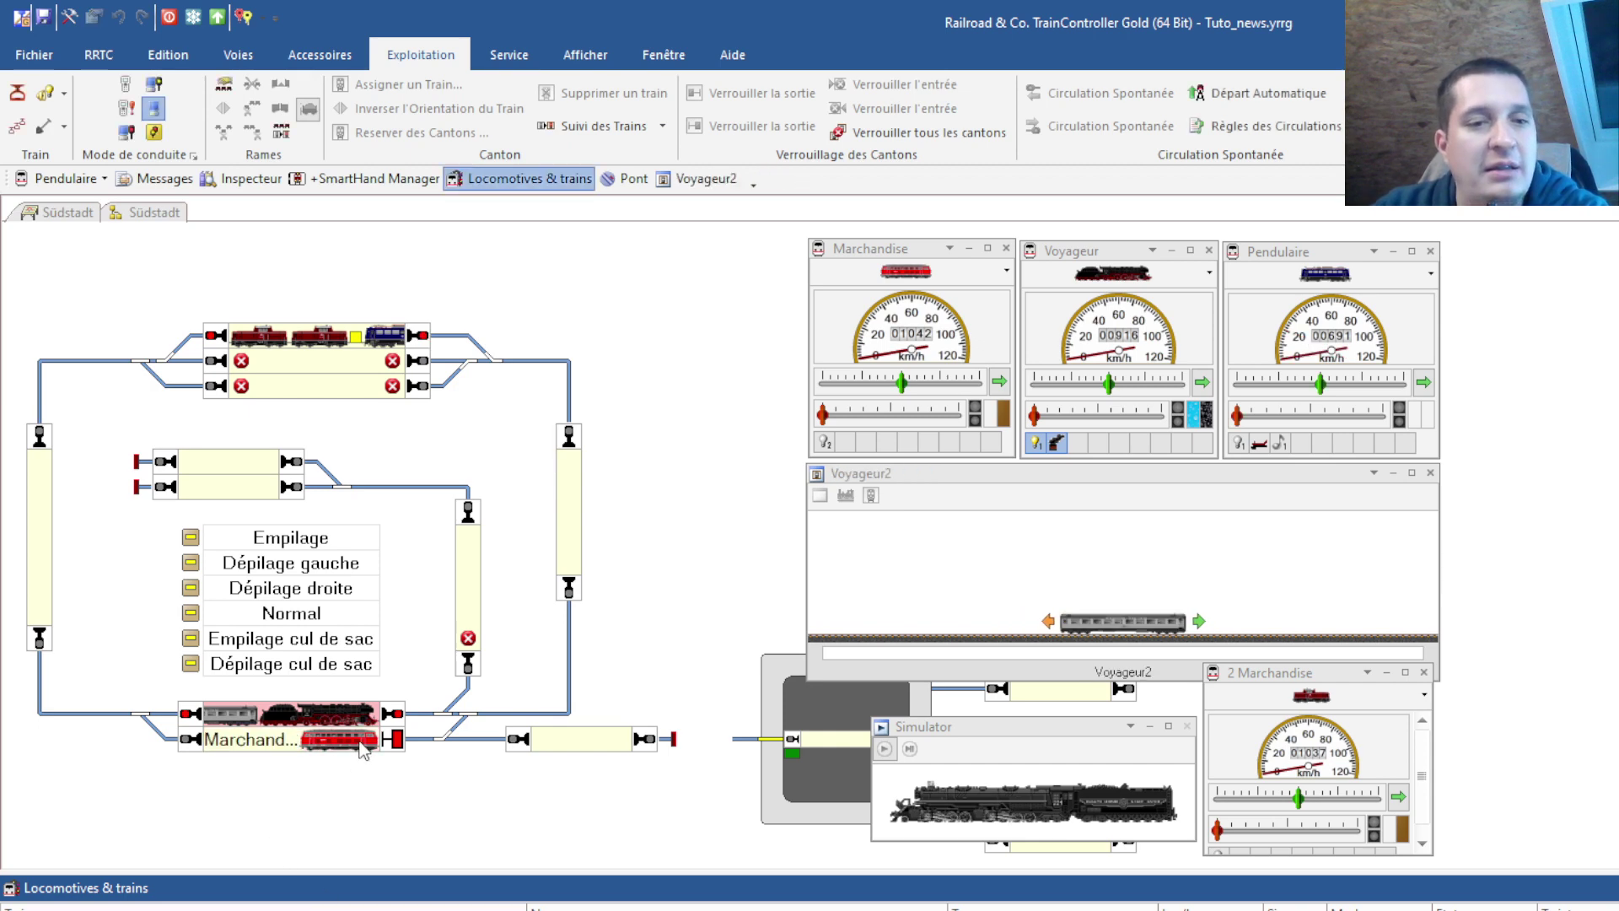
pyautogui.click(374, 749)
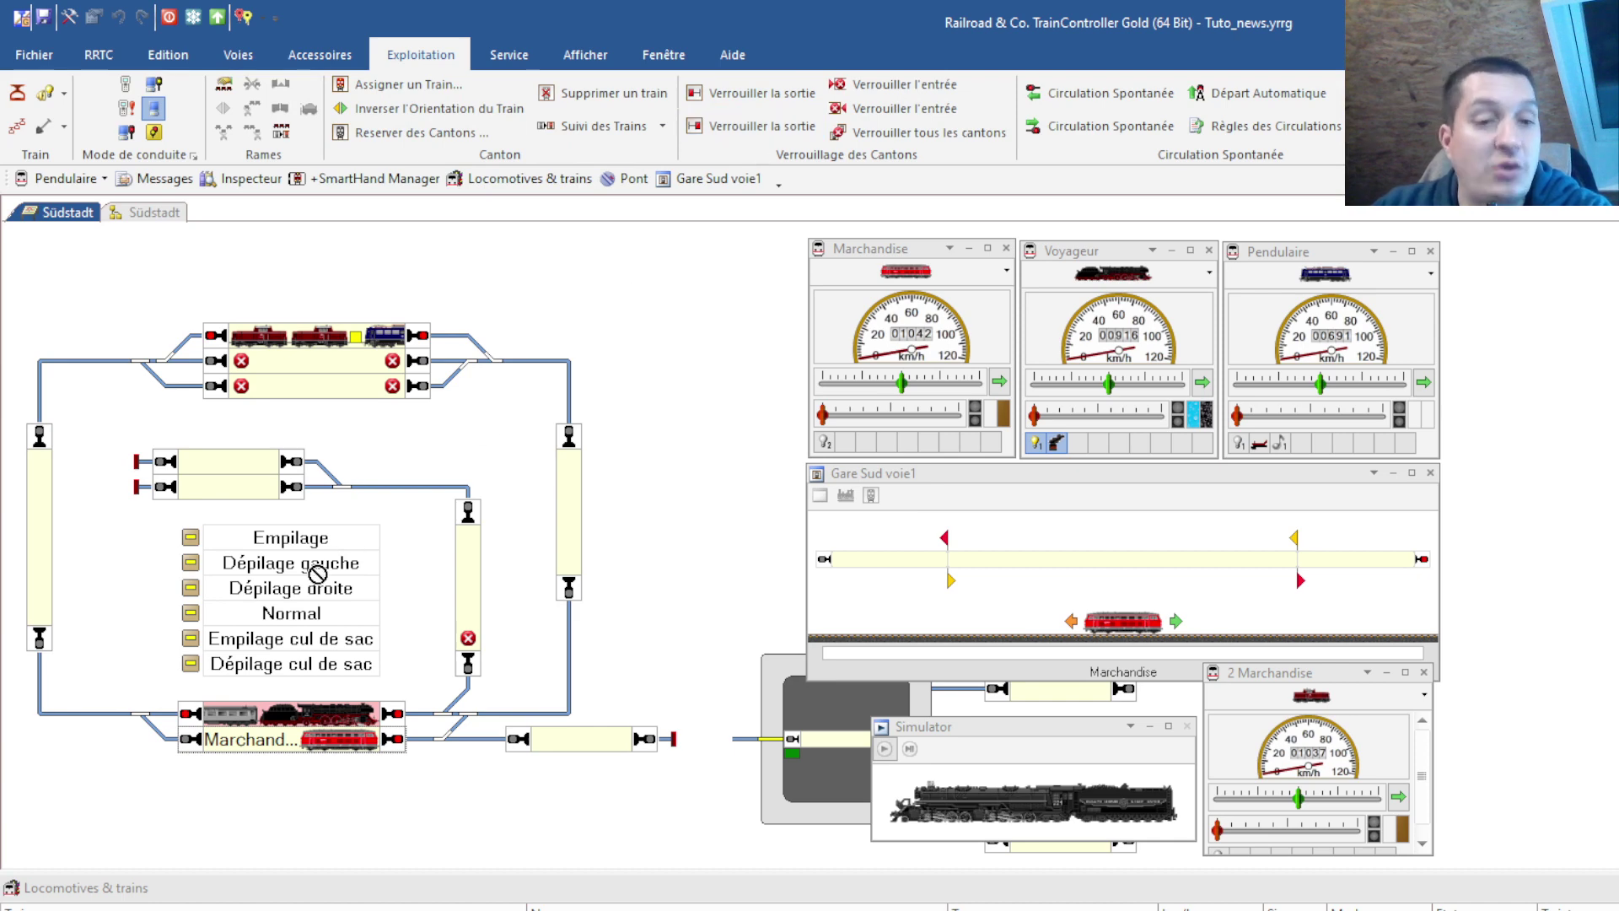
# - Lock the right-hand exit of Gare Sud voie2 and run Empilage to stack the Marchandise locomotive in Gare cachée voie3
pyautogui.click(339, 724)
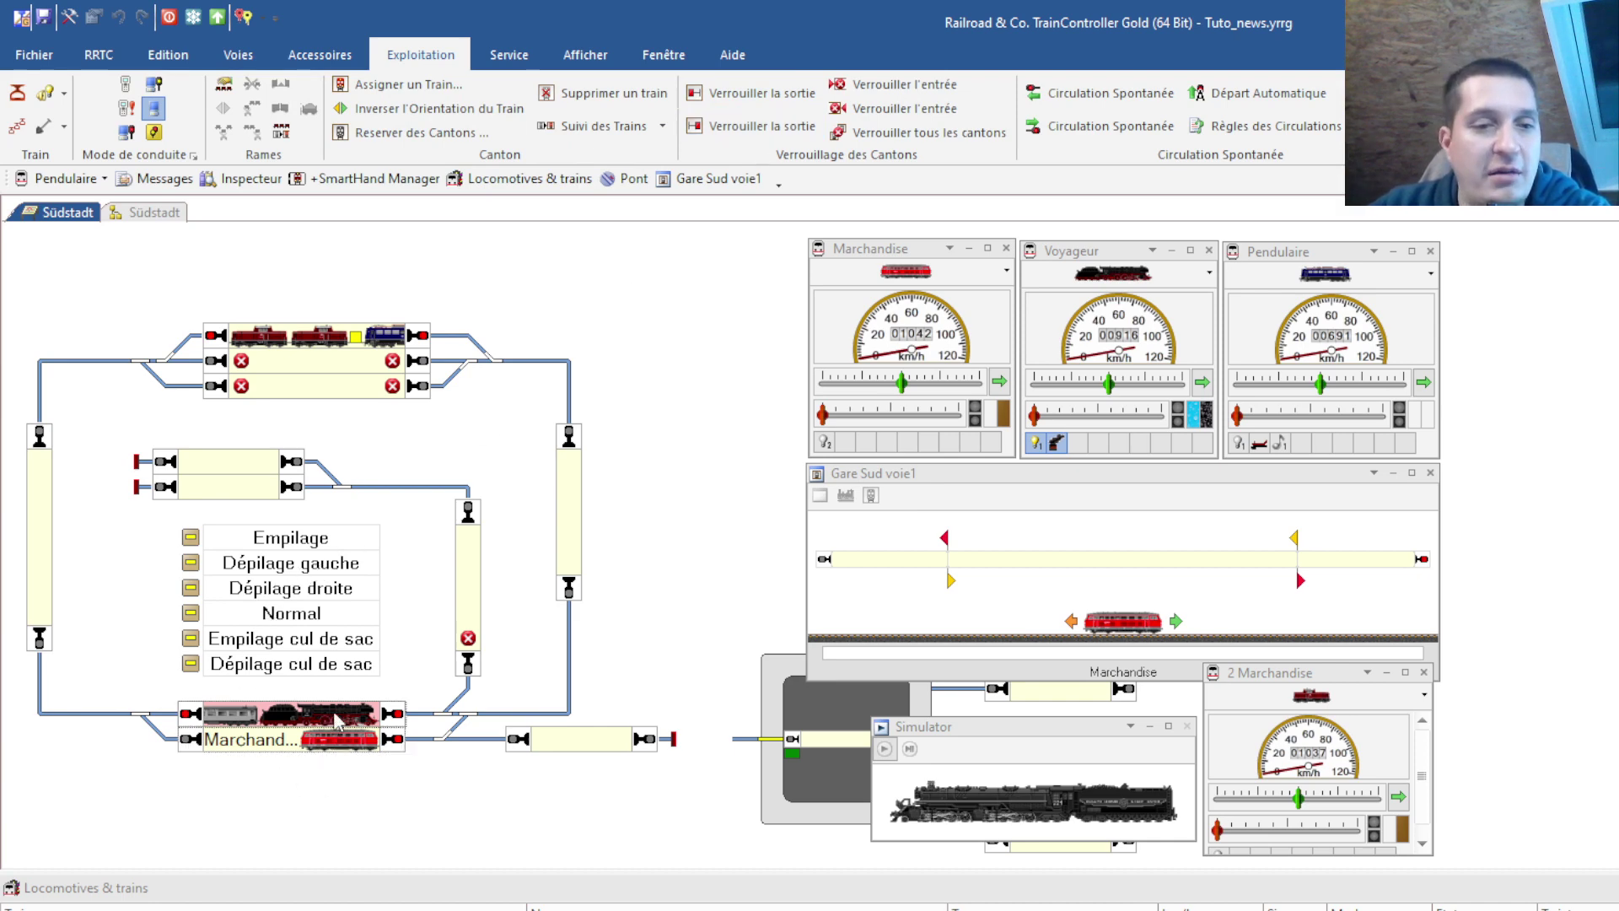
pyautogui.click(741, 126)
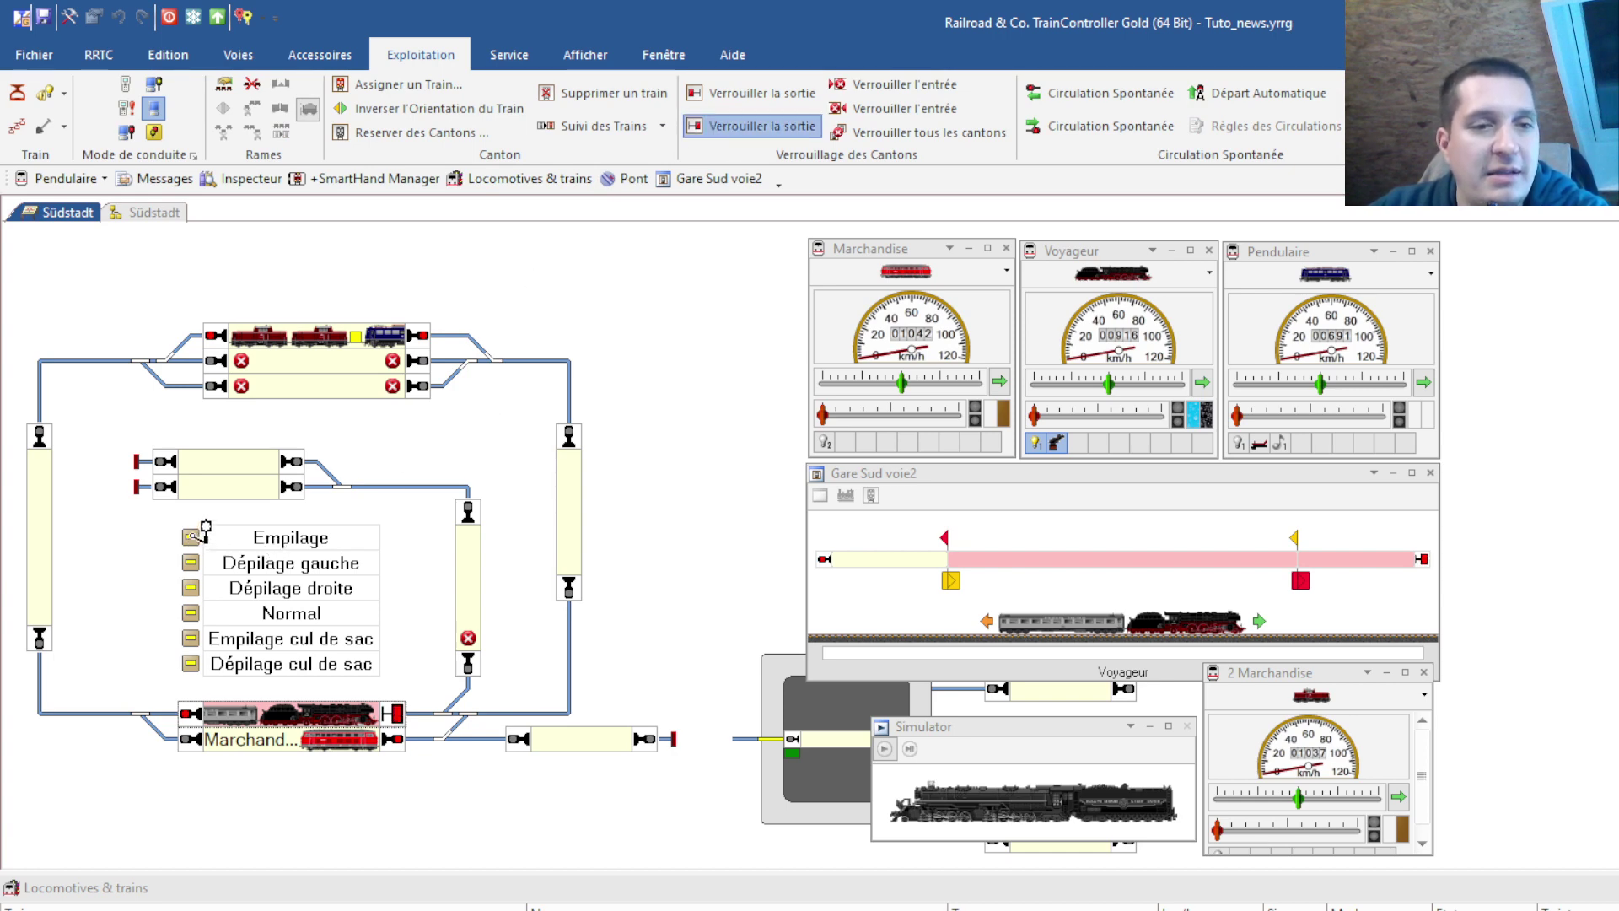
pyautogui.click(193, 536)
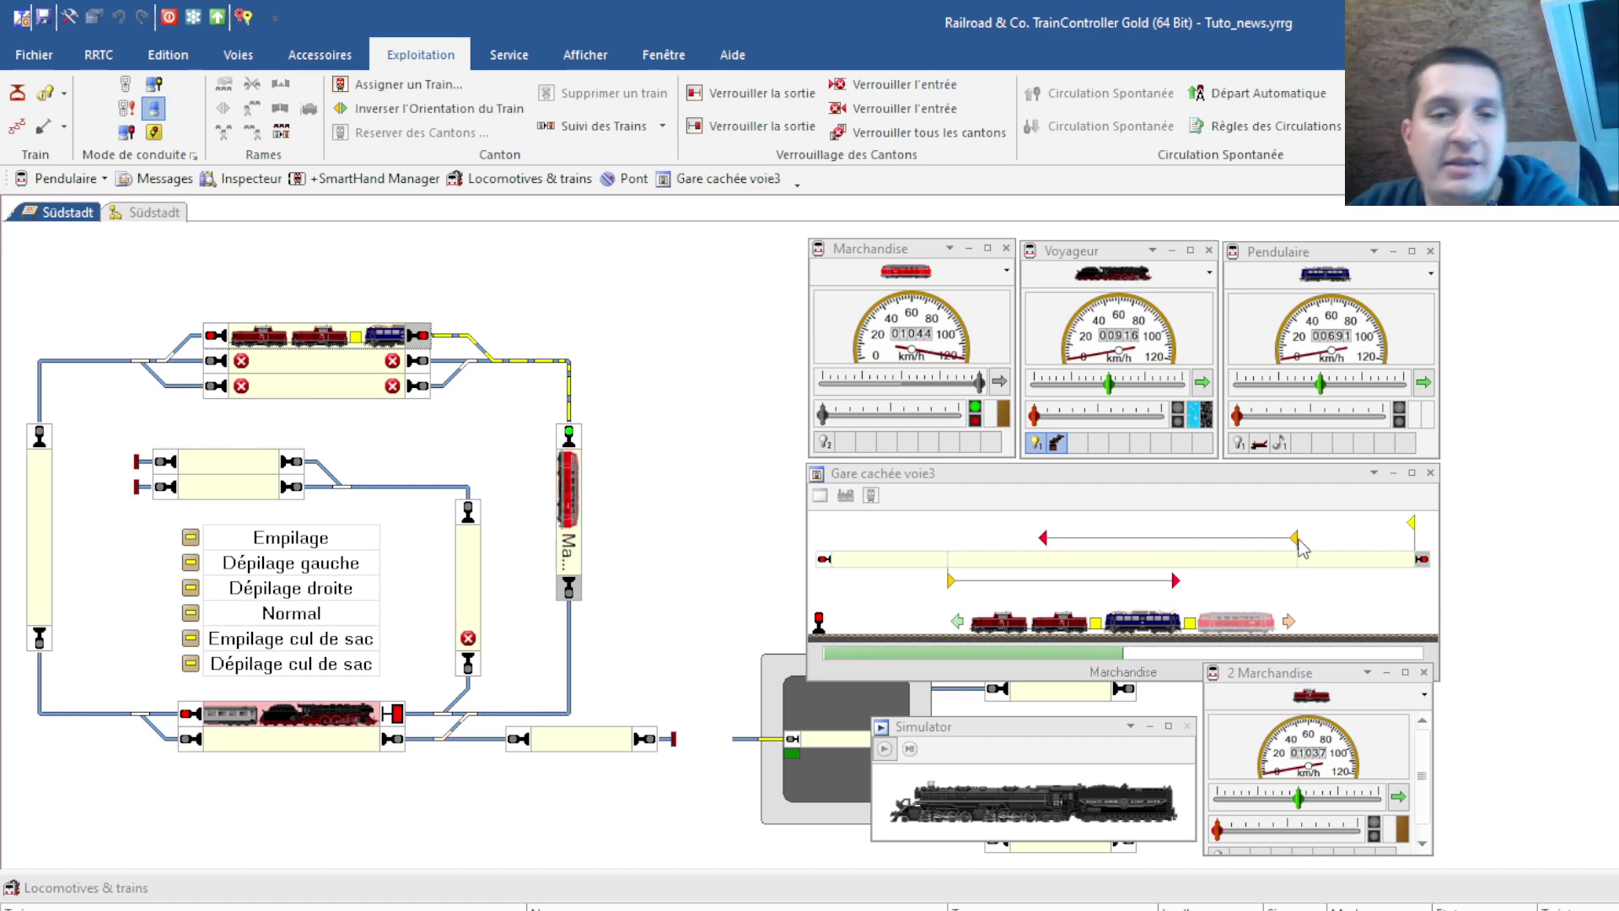
pyautogui.moveTo(1303, 548)
pyautogui.mouseDown()
pyautogui.moveTo(1284, 536)
pyautogui.moveTo(1283, 550)
pyautogui.mouseUp()
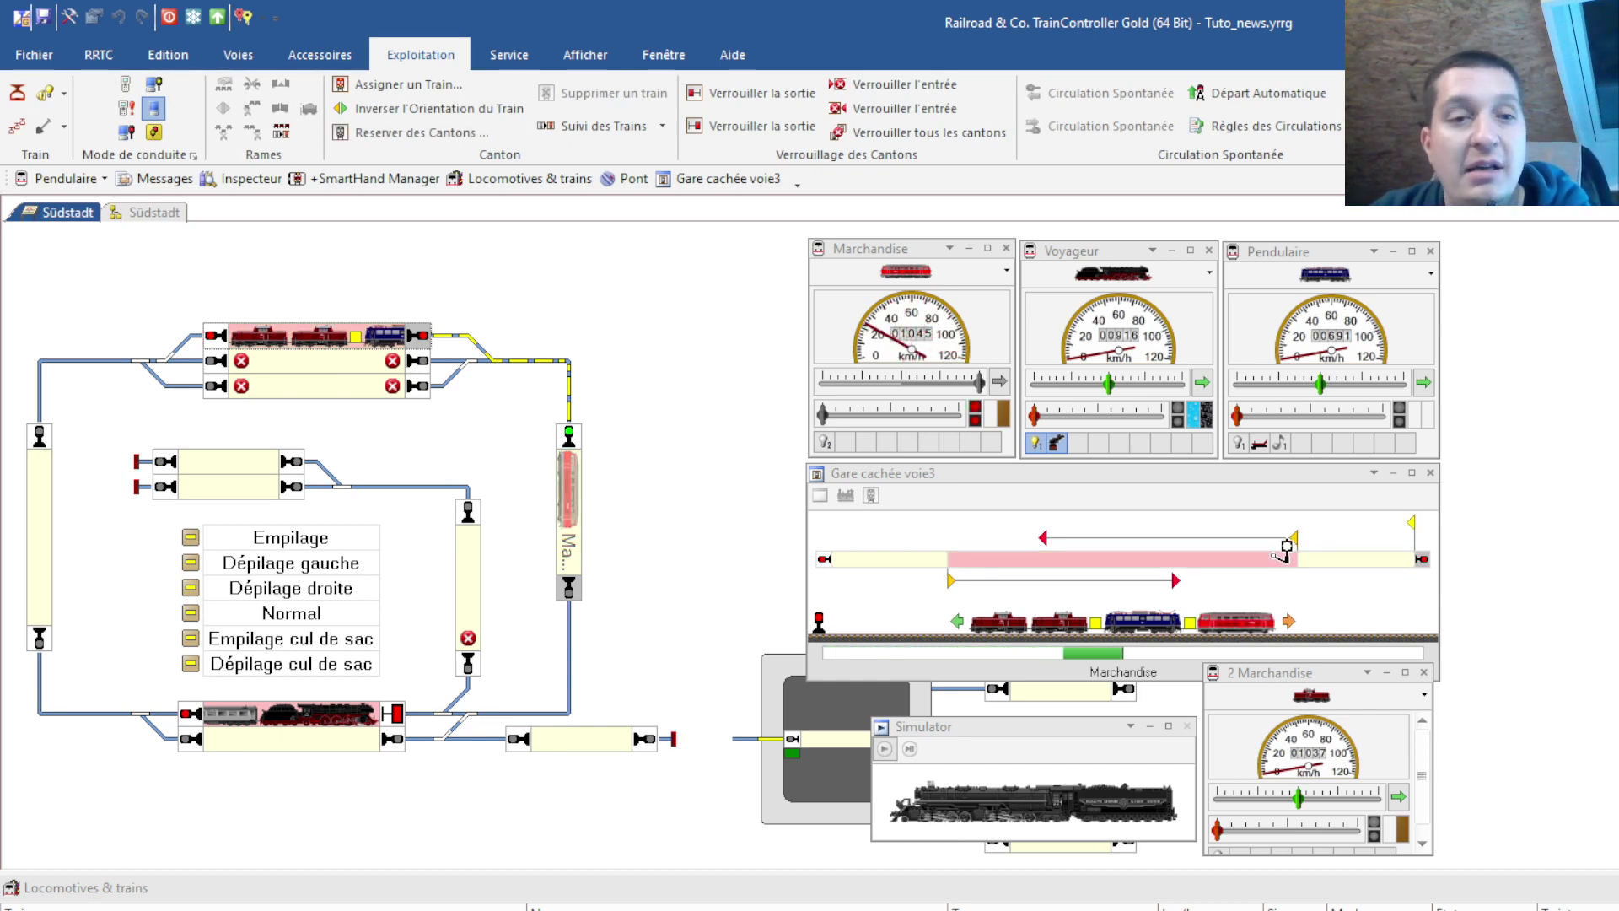
# - Unstack the Marchandise locomotive to Gare Sud voie1 with Dépilage droite, and stack it again in Gare cachée voie3 with Empilage
pyautogui.click(193, 588)
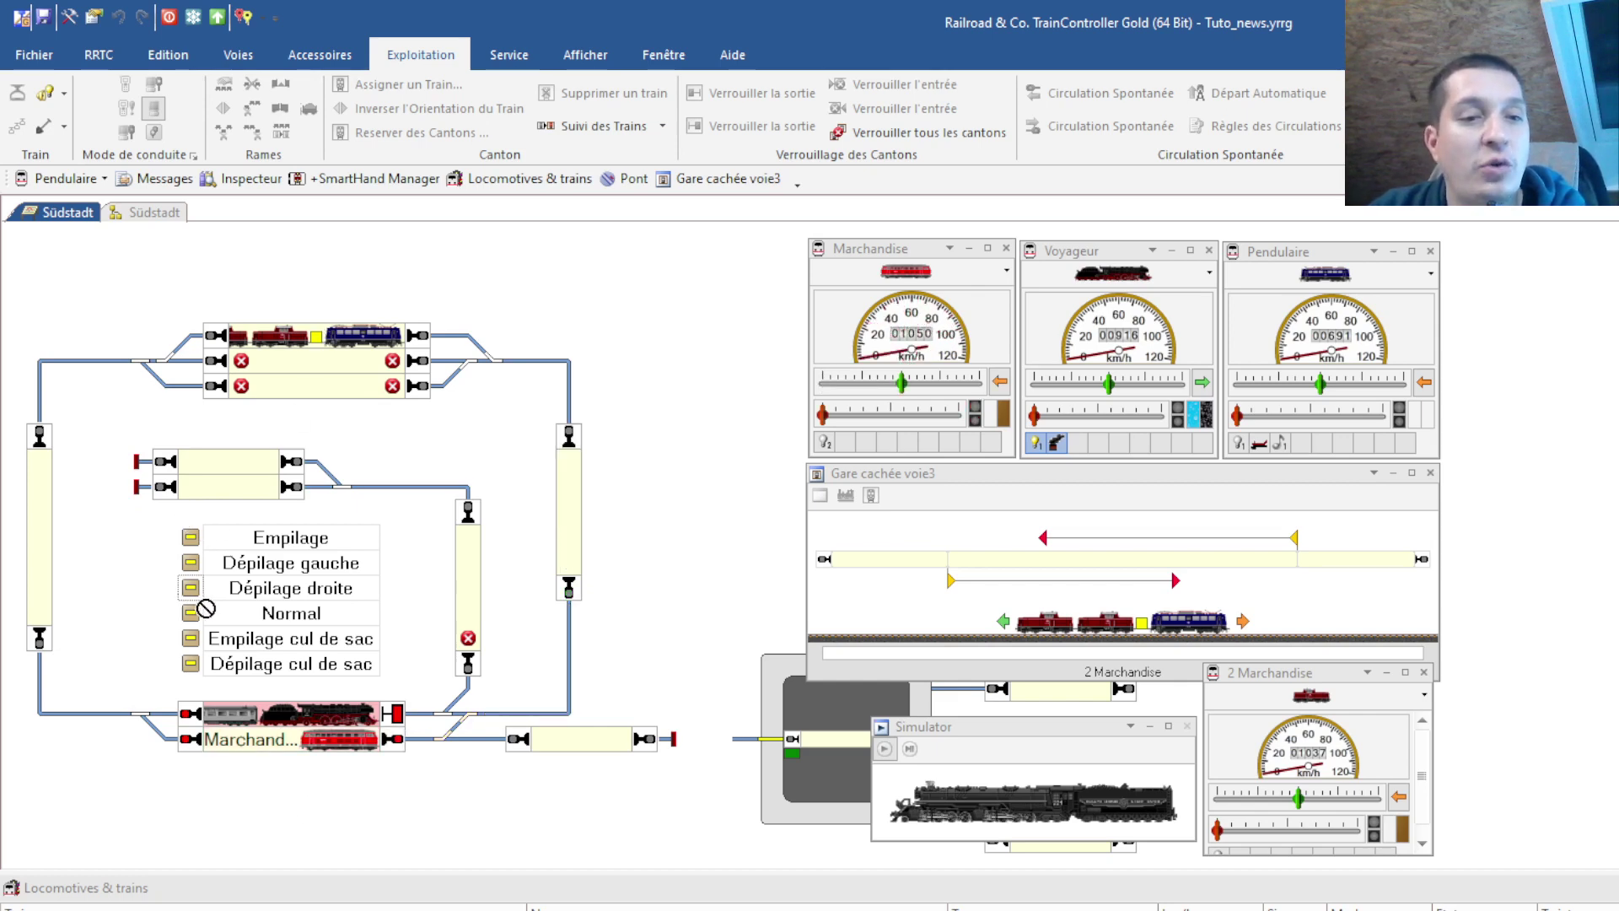
pyautogui.click(205, 531)
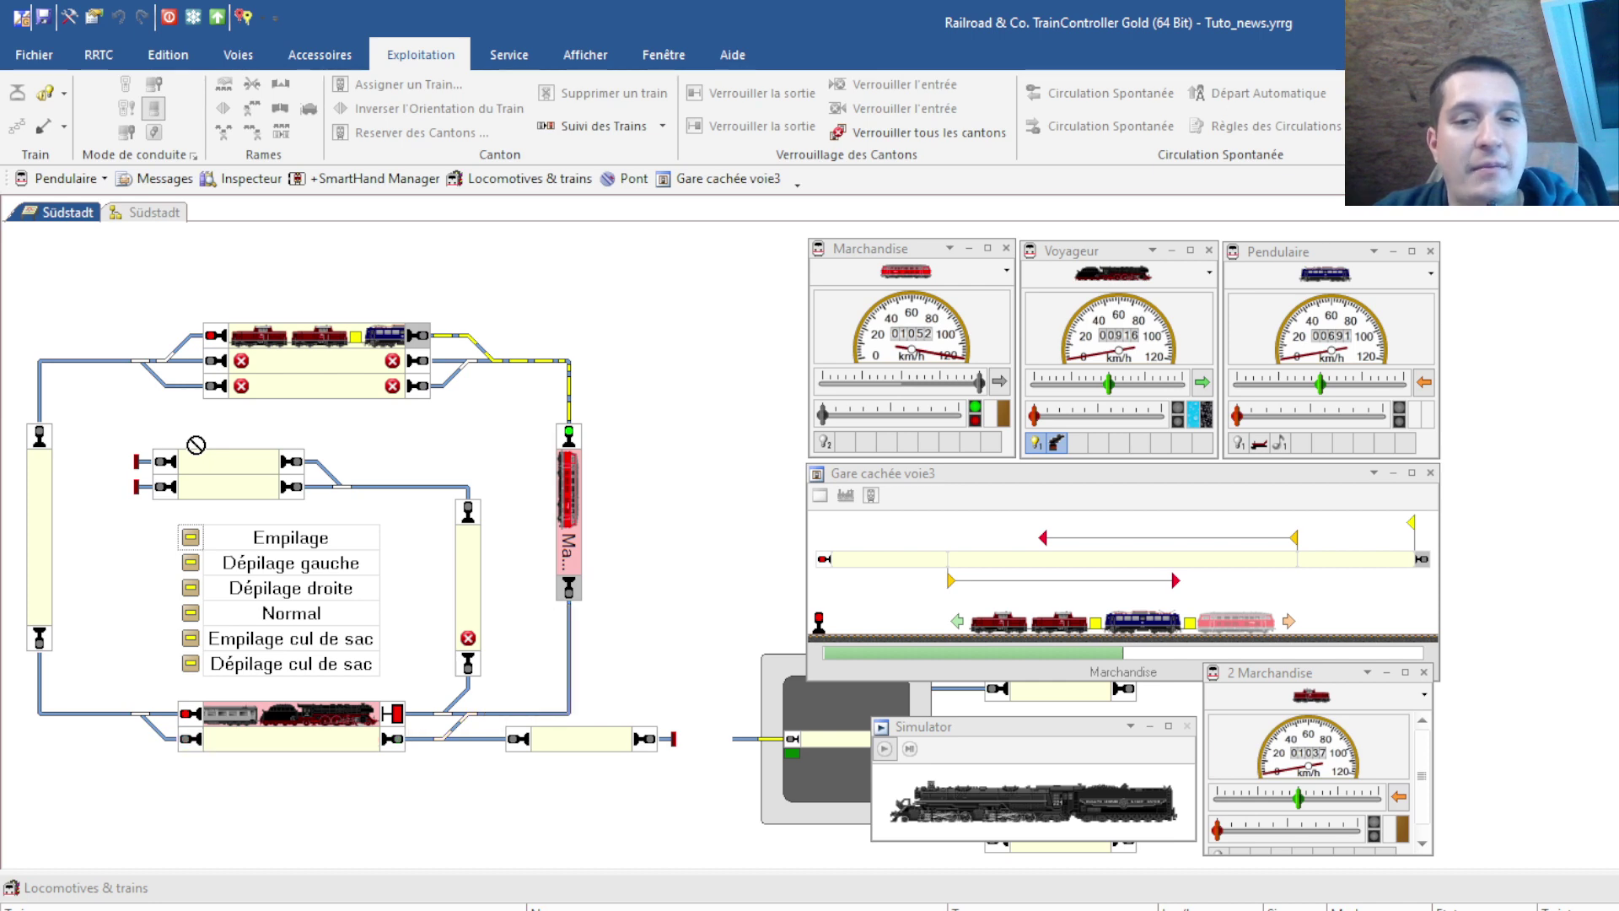
pyautogui.click(329, 341)
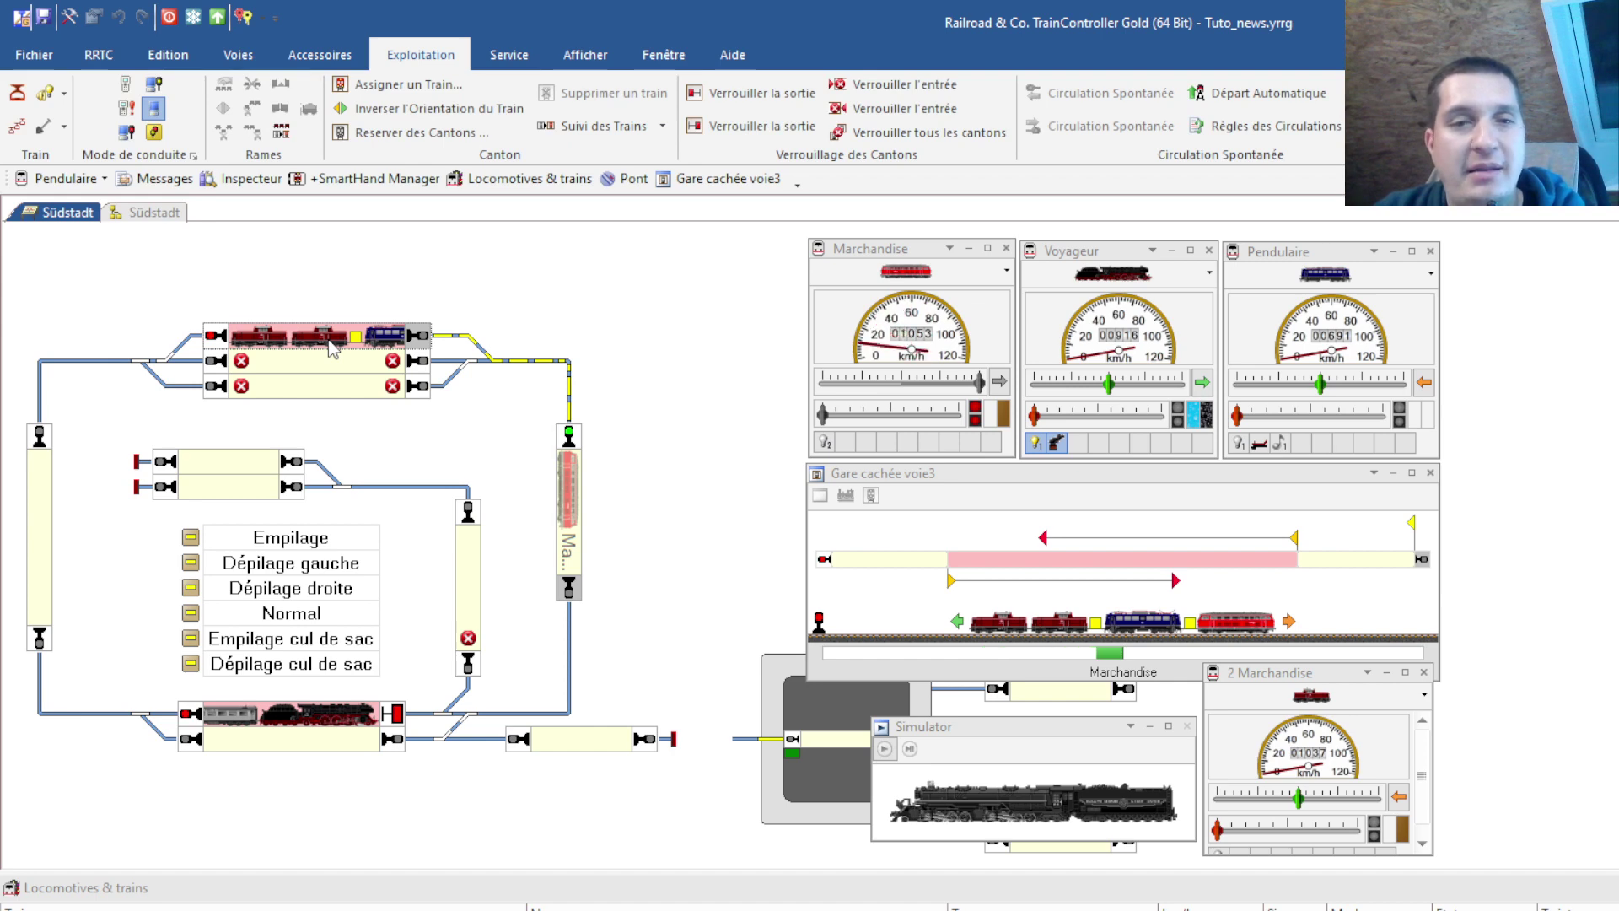
# - Enable the Déplacer tous rule for the Zone d'empilage service in edit mode, and return to operation on the track diagram
pyautogui.click(71, 16)
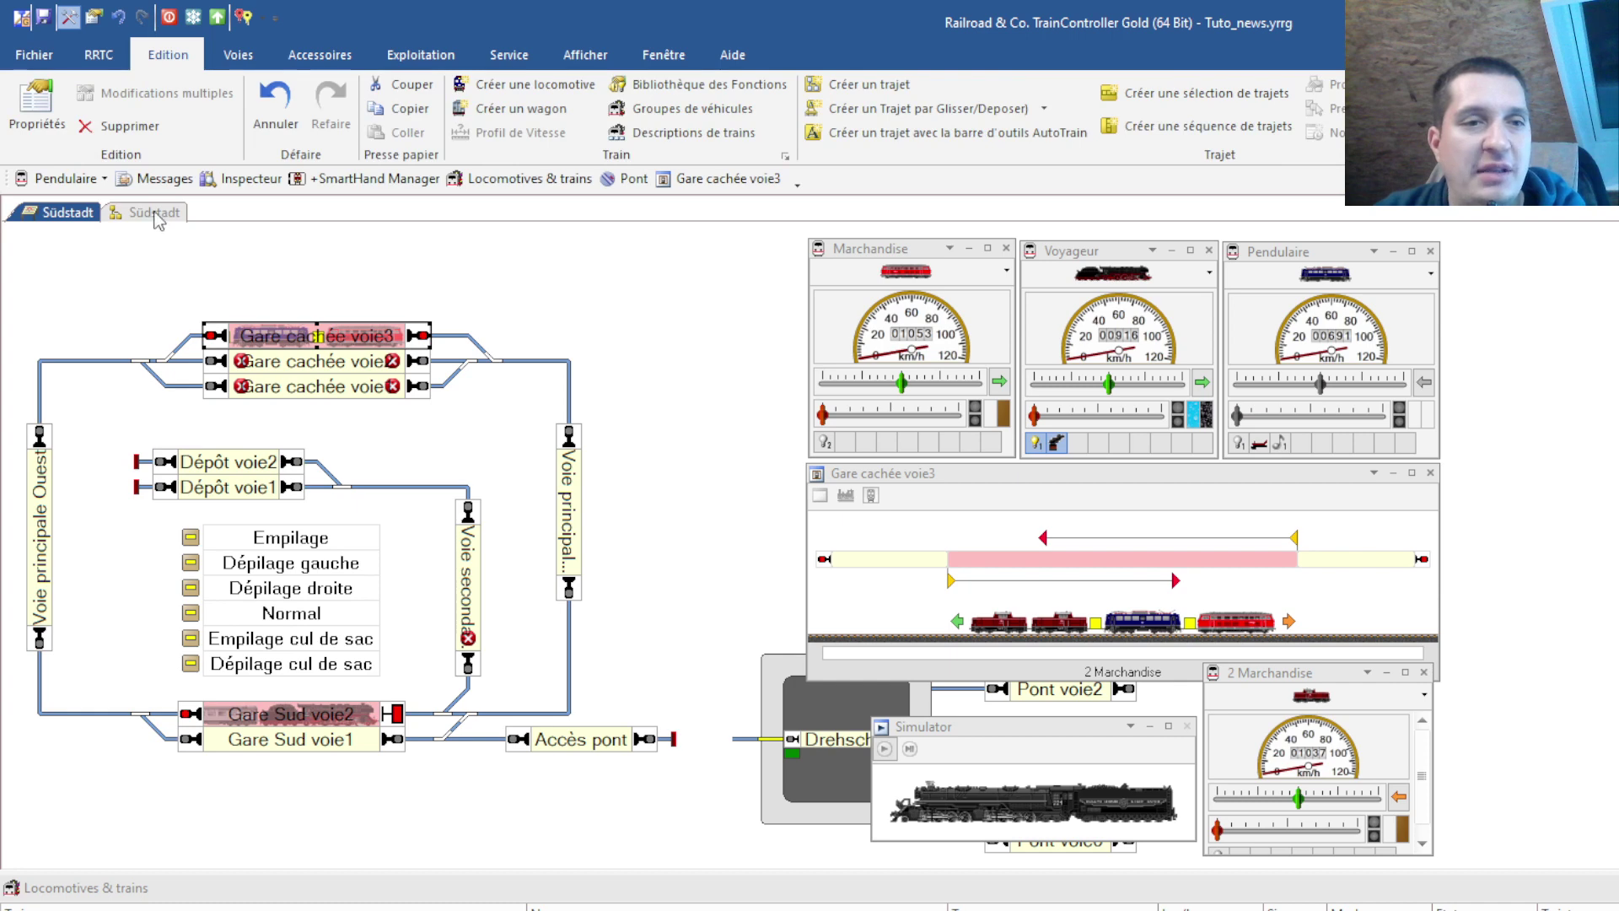
pyautogui.click(156, 213)
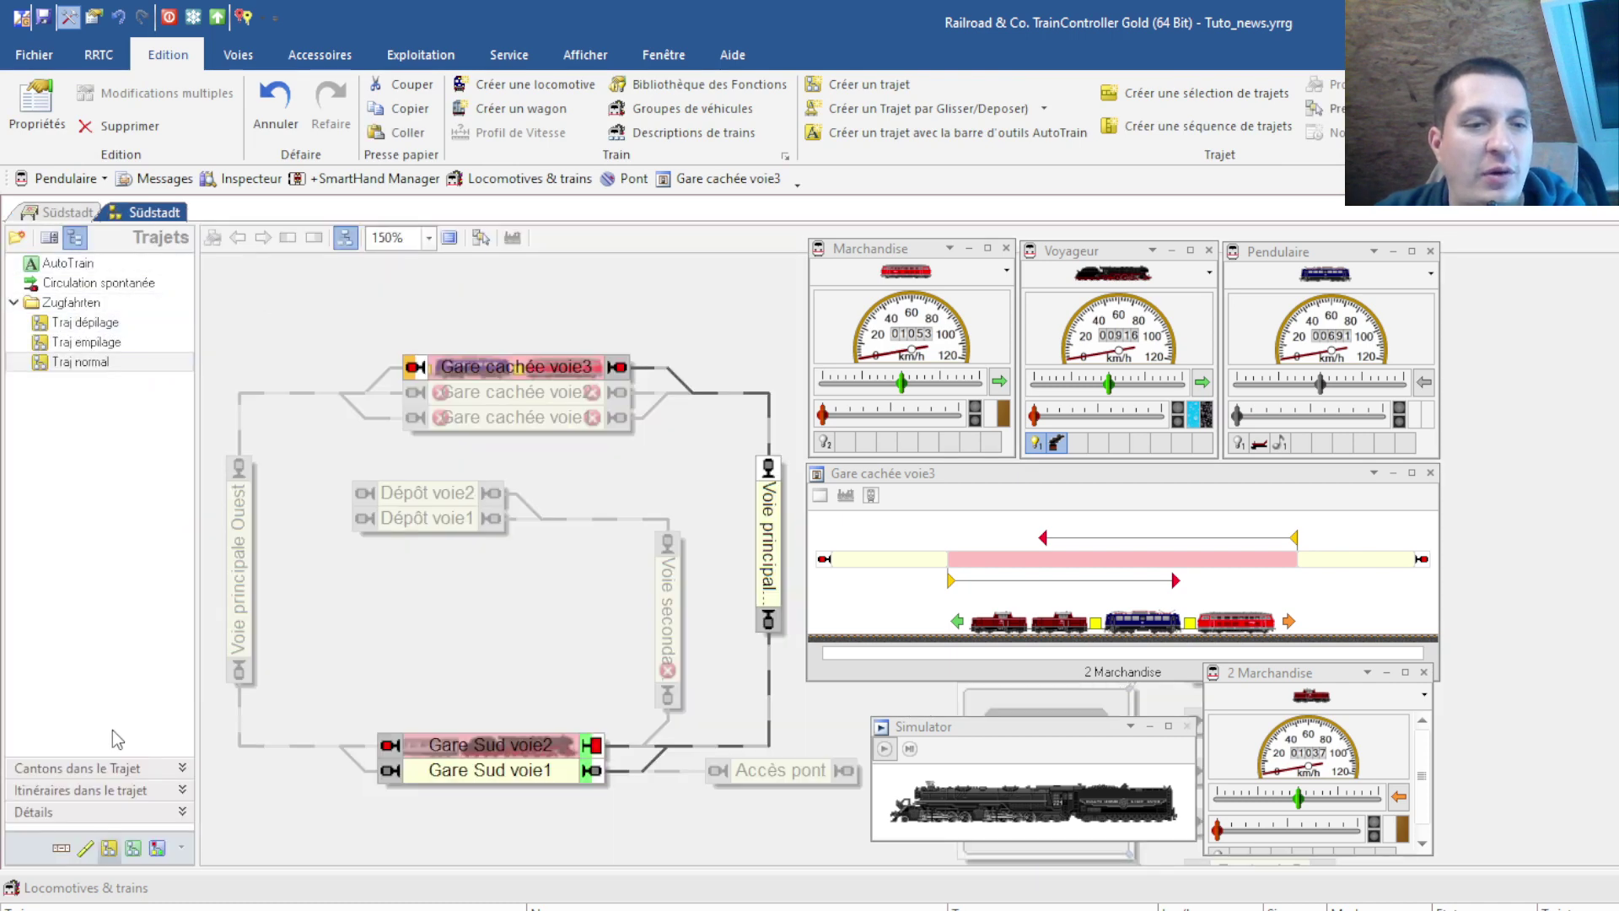
pyautogui.click(157, 848)
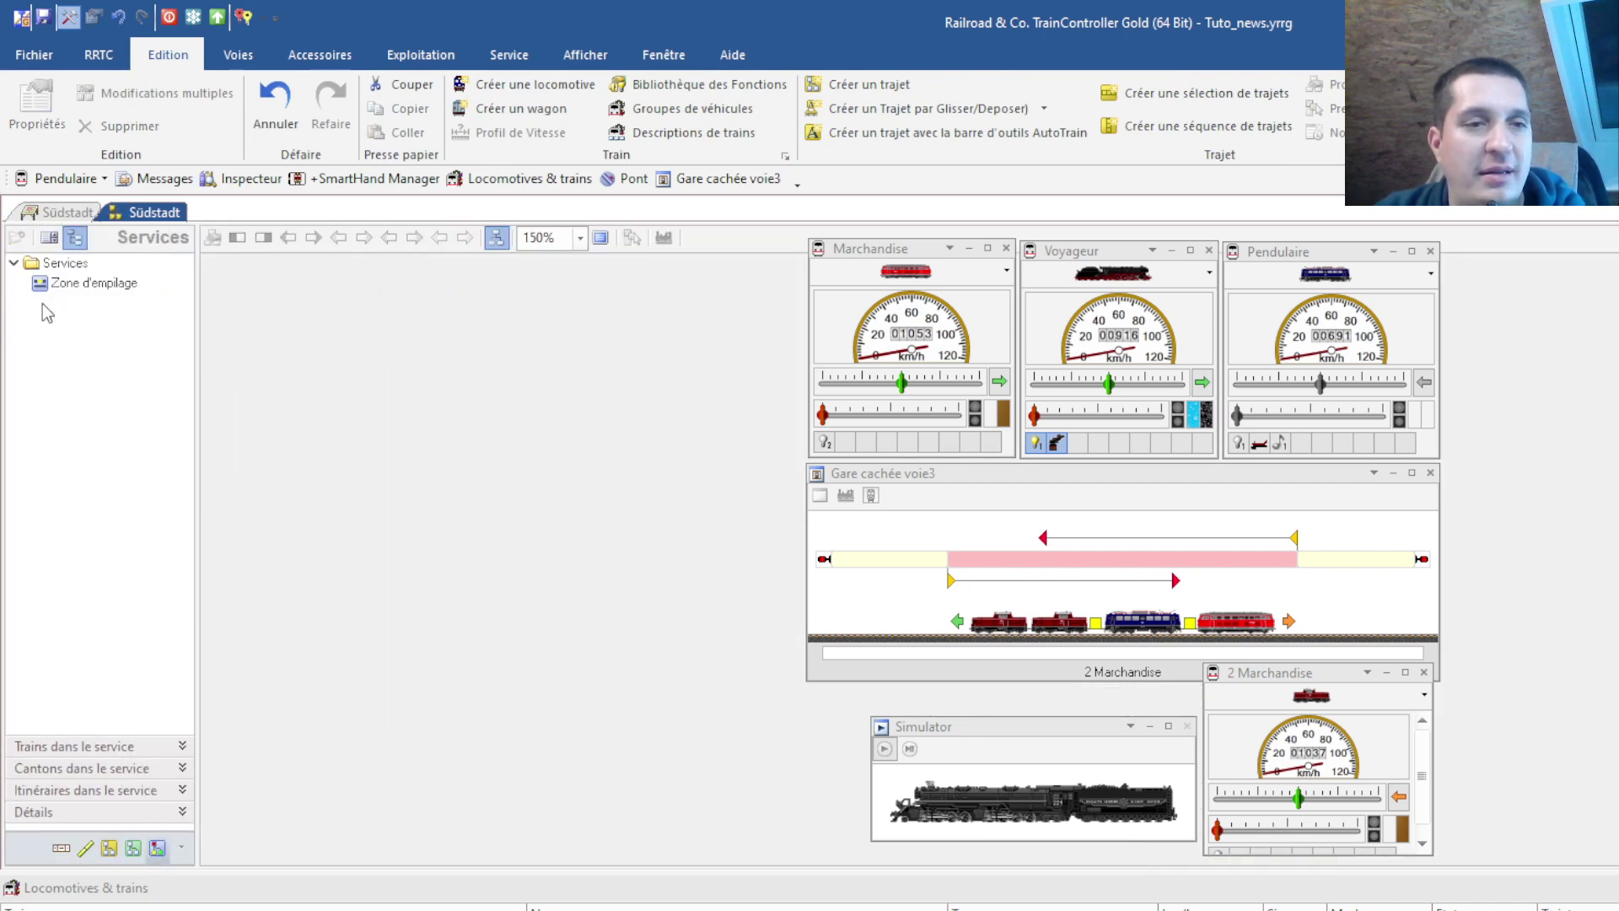
pyautogui.doubleClick(67, 288)
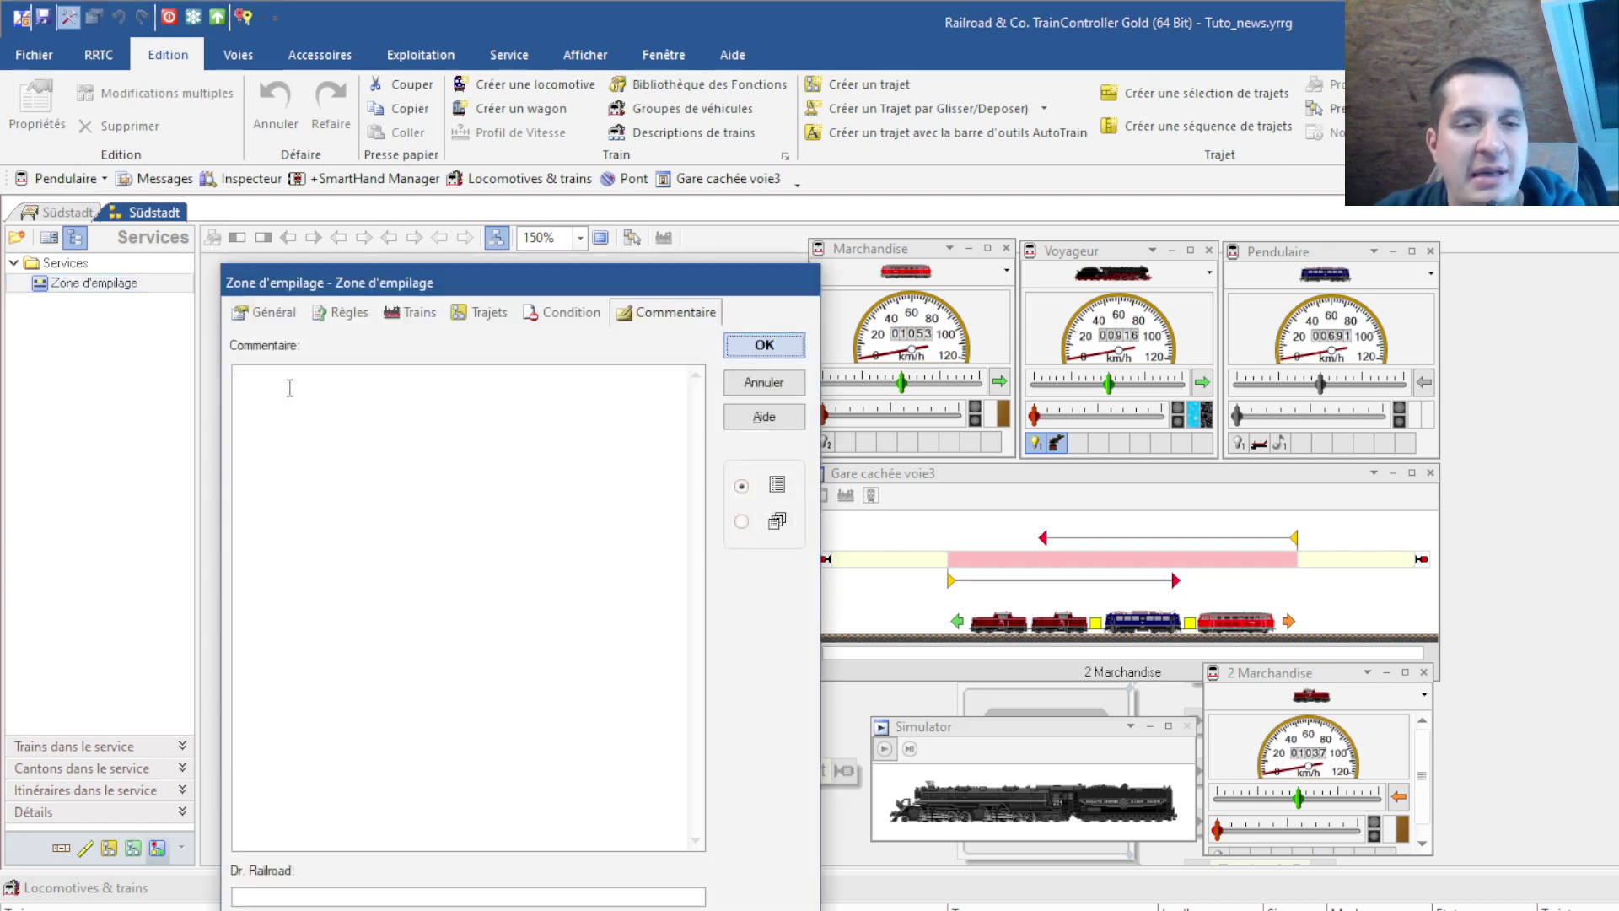
pyautogui.click(346, 313)
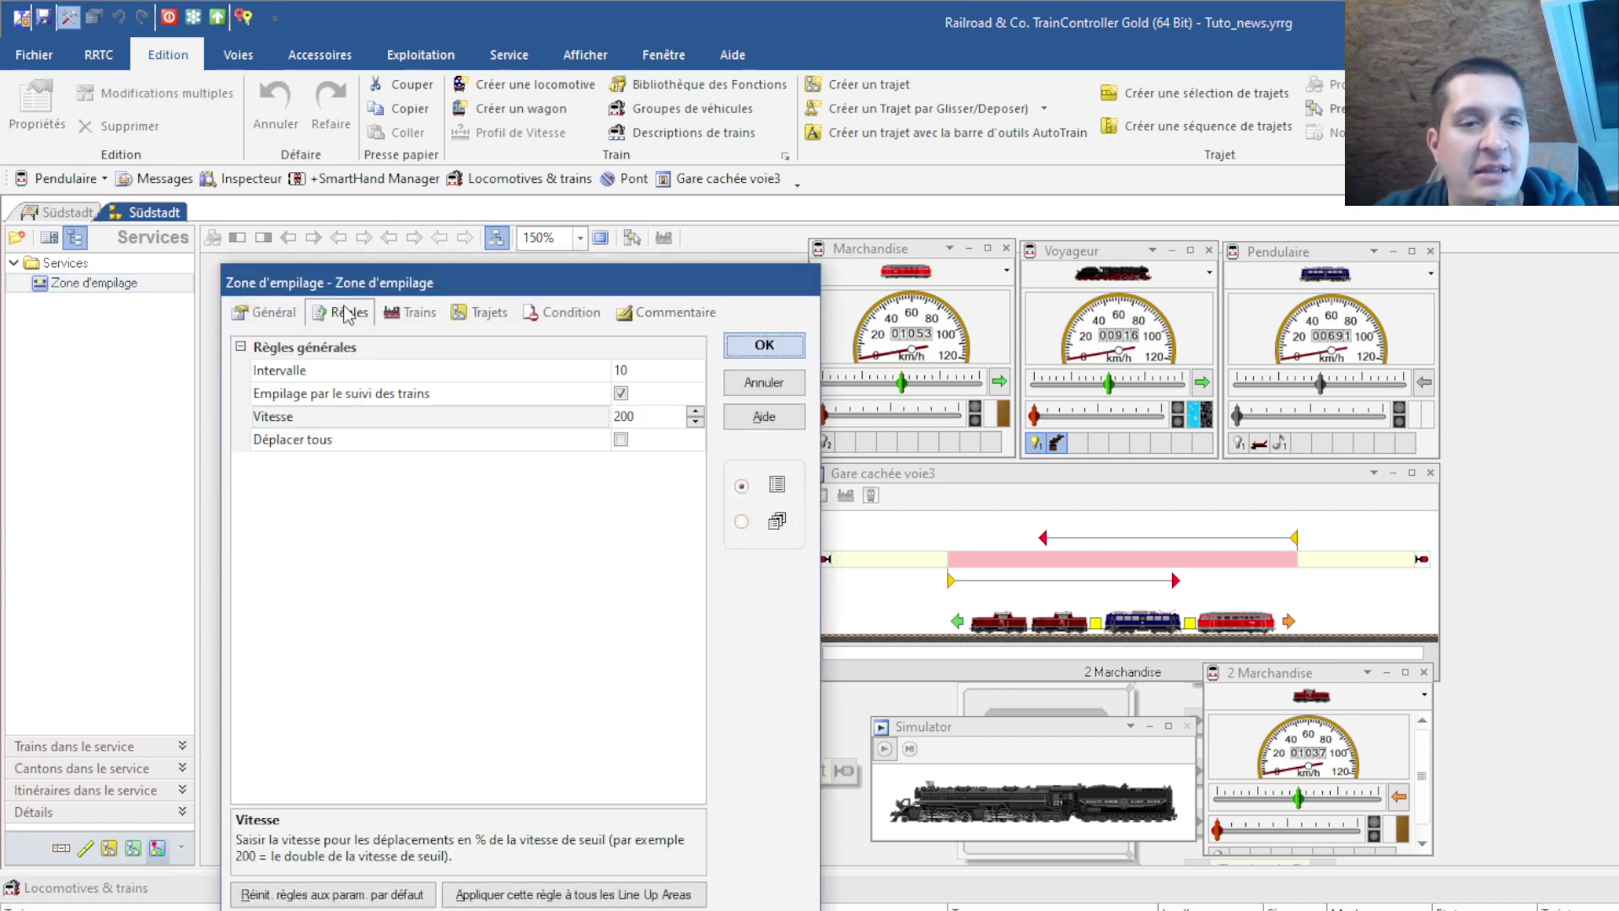
pyautogui.click(622, 440)
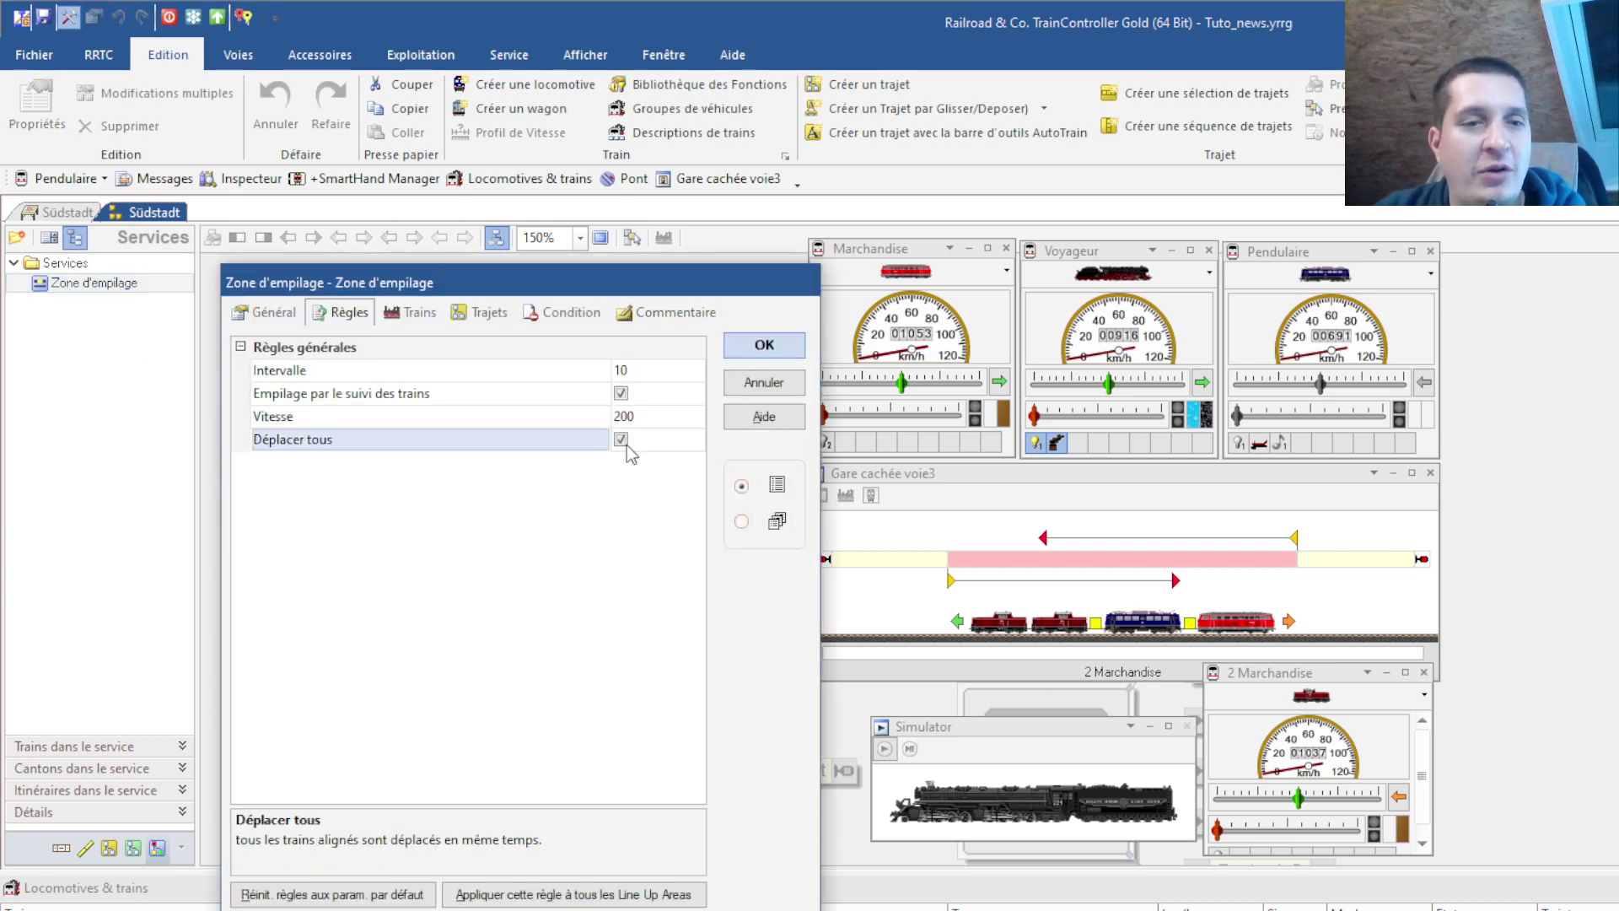
pyautogui.click(788, 342)
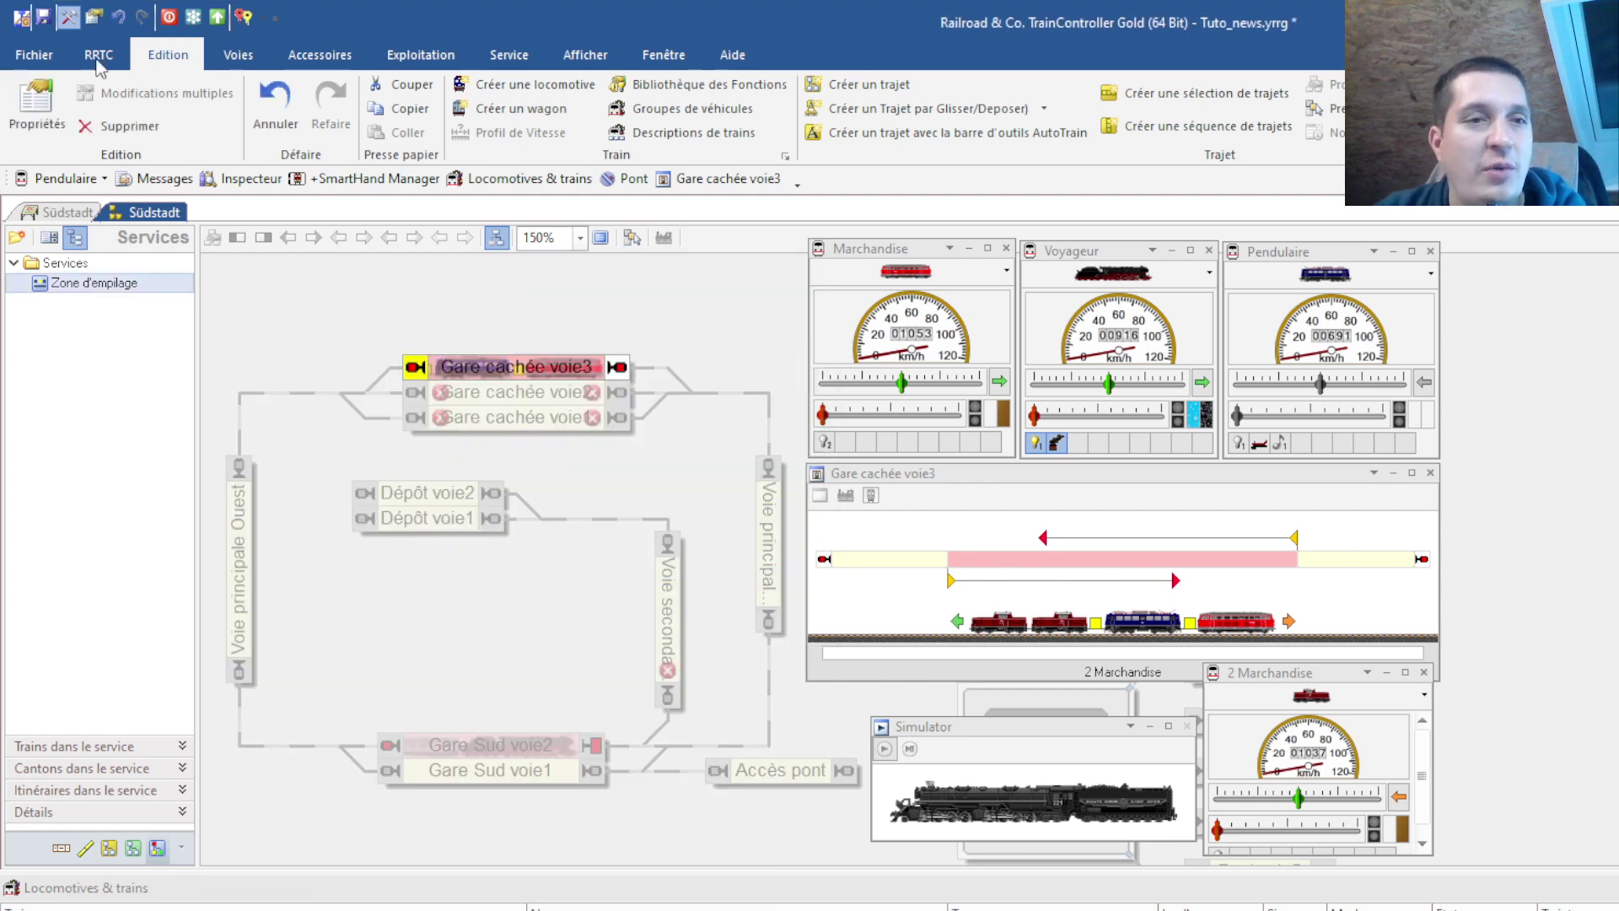
pyautogui.click(67, 17)
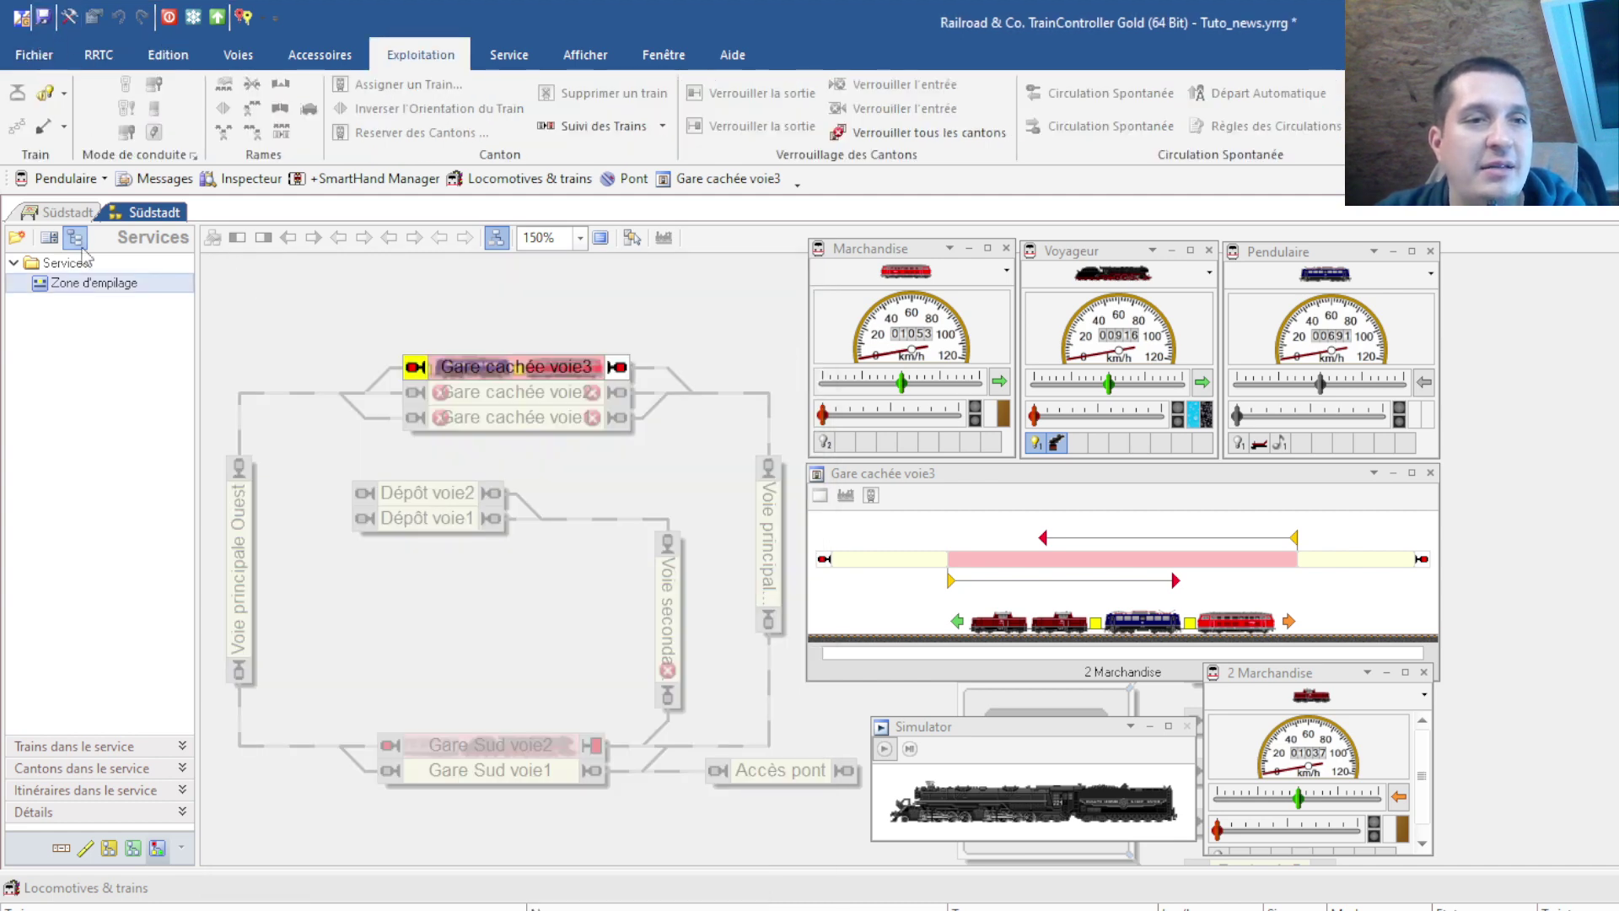
pyautogui.click(68, 213)
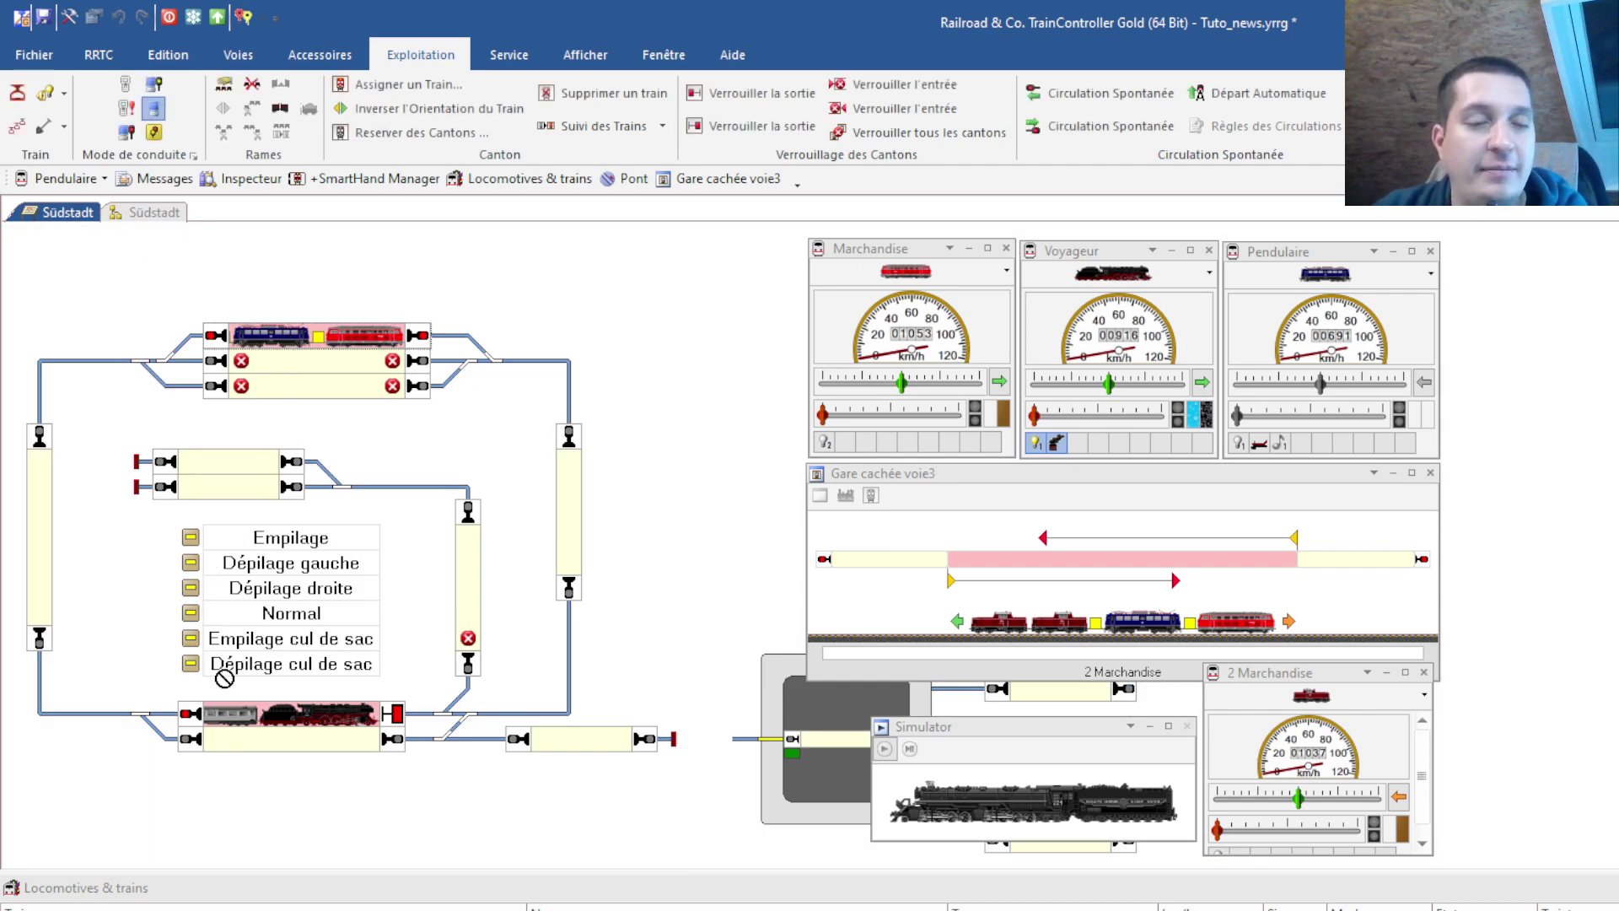
# - Remove the wagon from the Voyageur train and unlock the right-hand exit of Gare Sud voie2
pyautogui.click(316, 724)
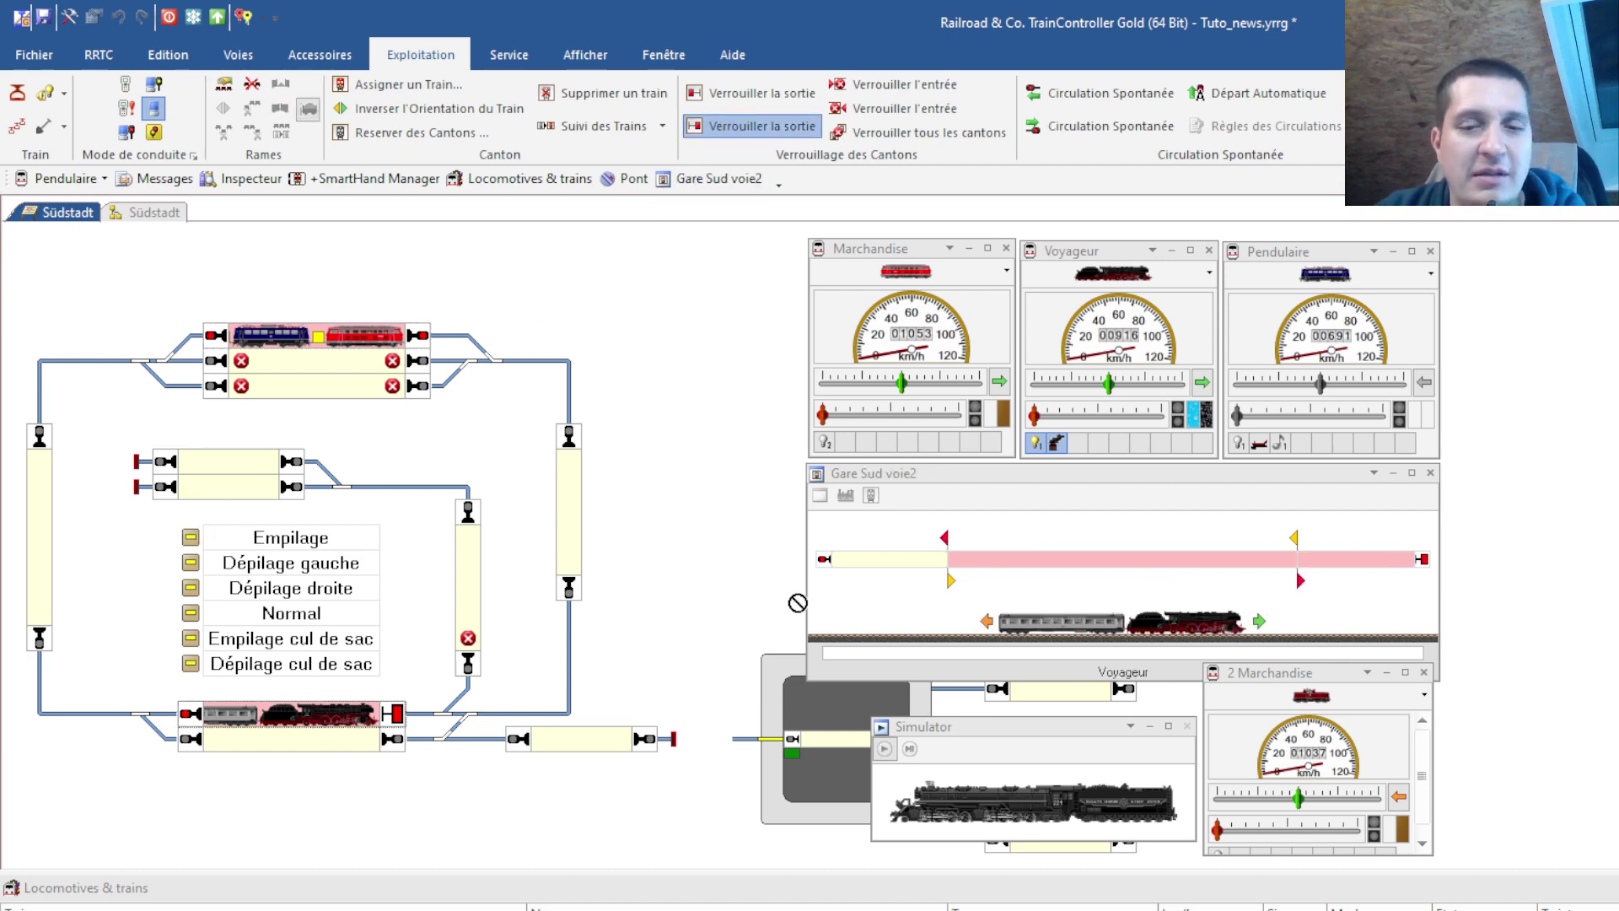
pyautogui.click(893, 751)
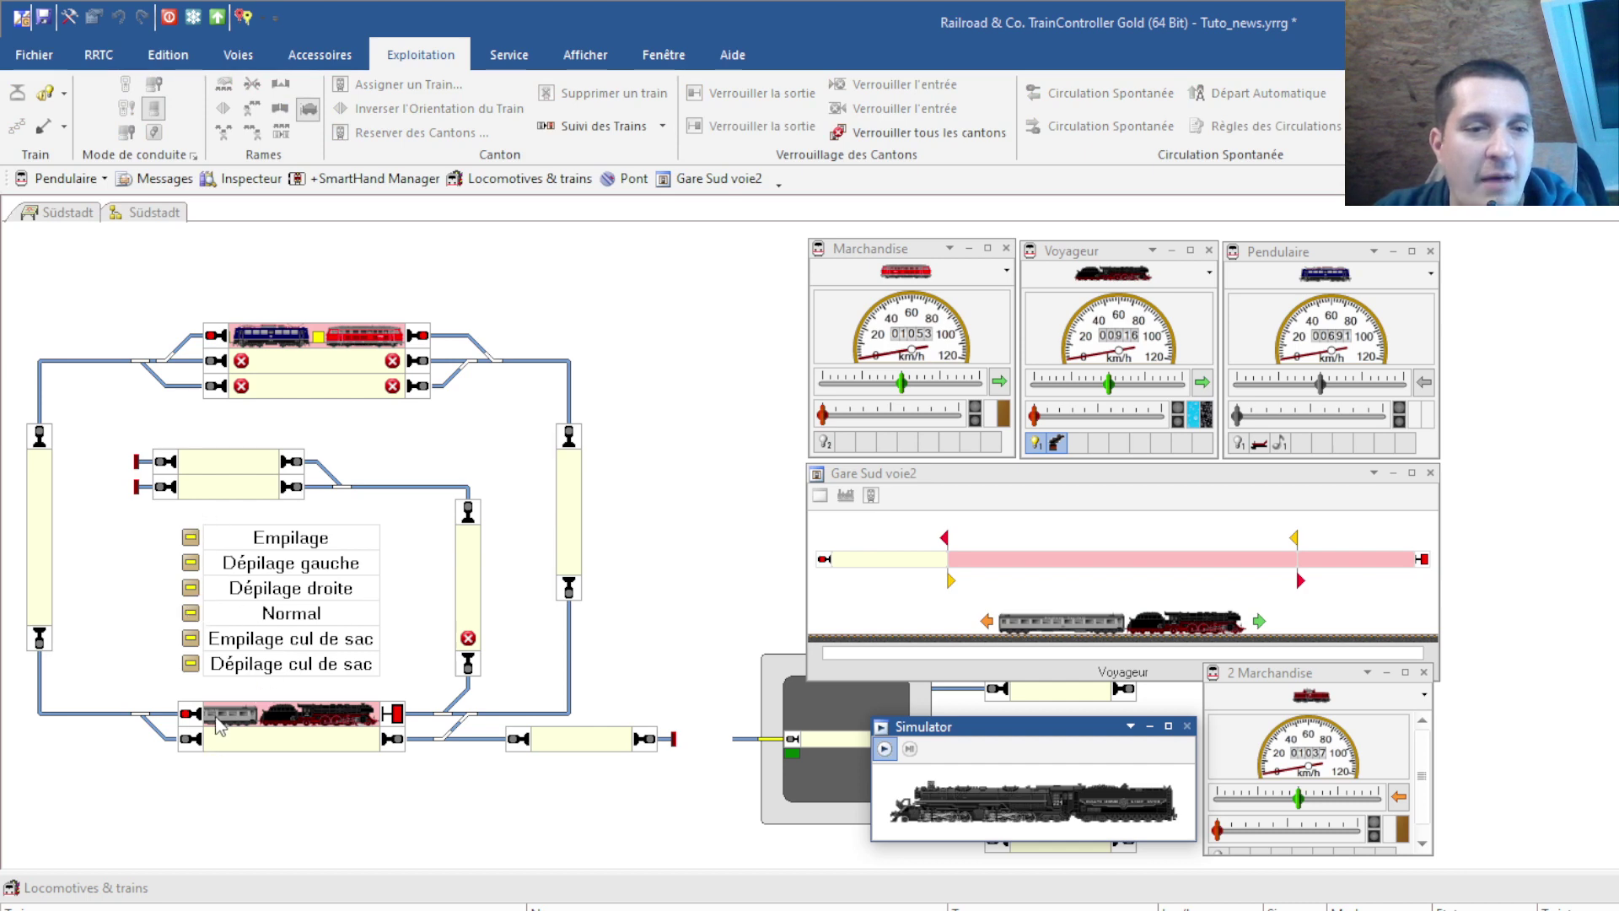
pyautogui.click(254, 908)
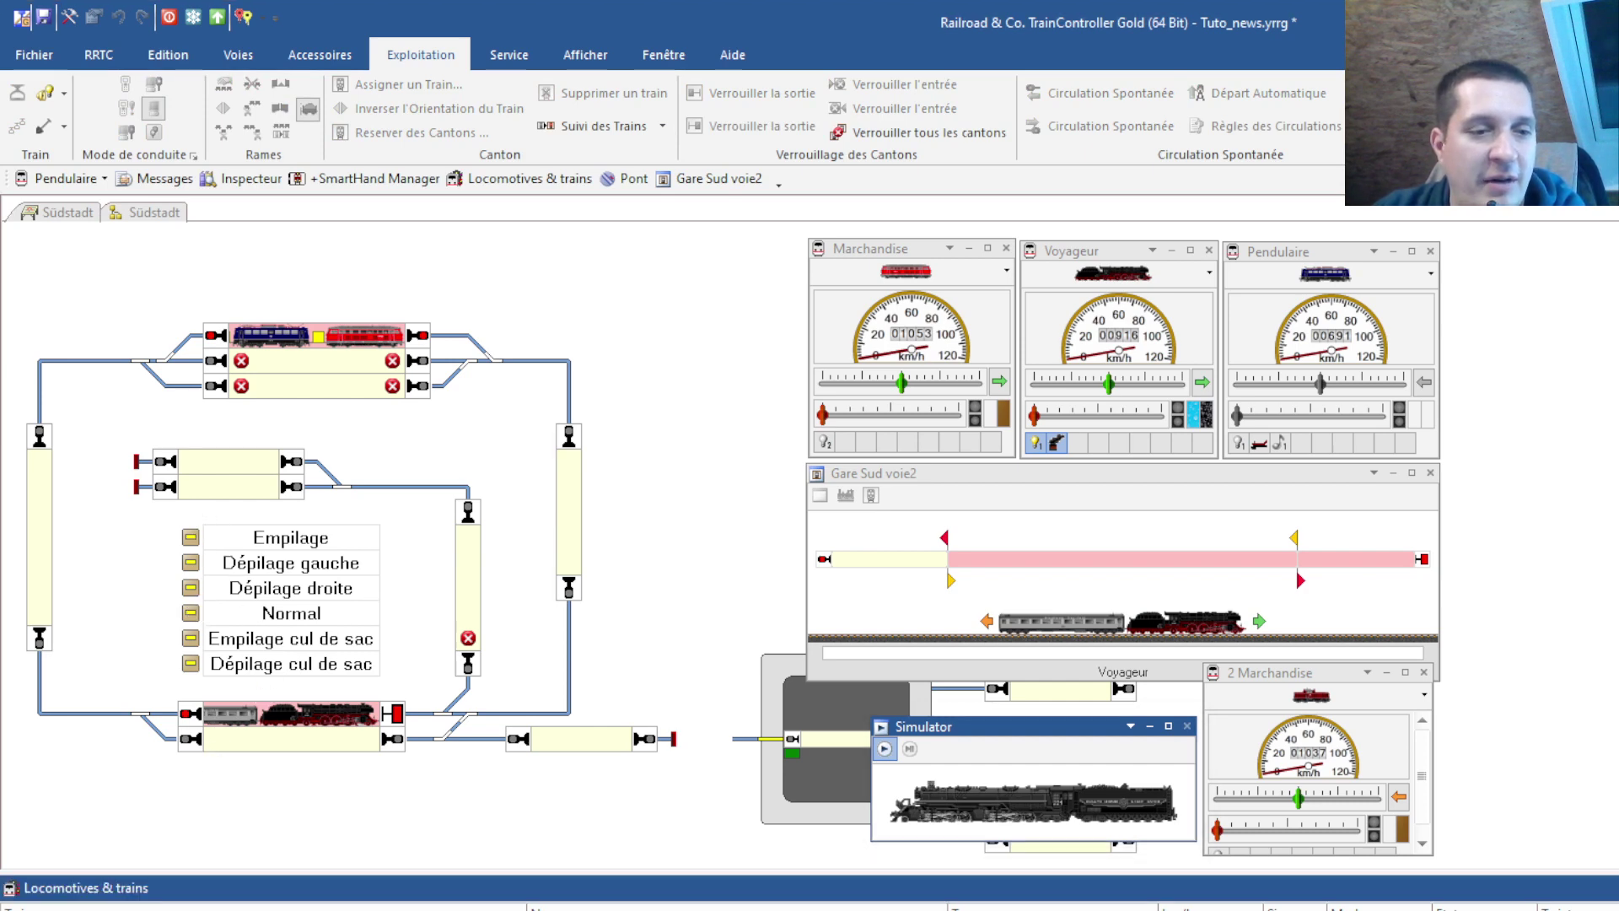
pyautogui.click(302, 720)
pyautogui.click(747, 120)
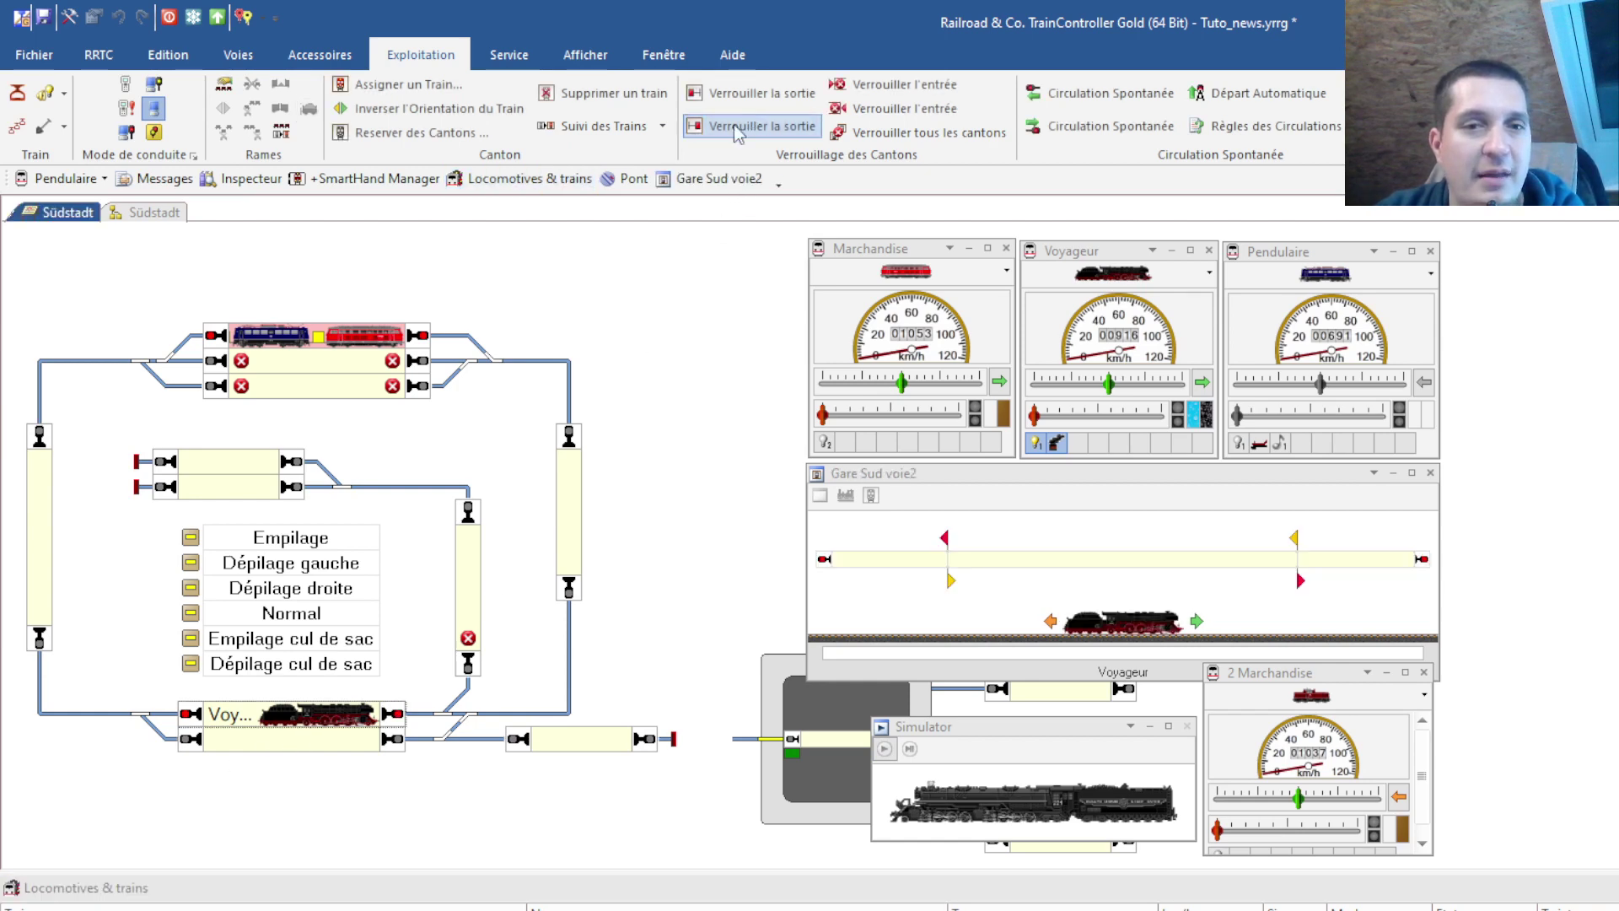
# - Run Empilage to stack the Voyageur locomotive in Gare cachée voie3, and display that block to follow the trains
pyautogui.click(190, 537)
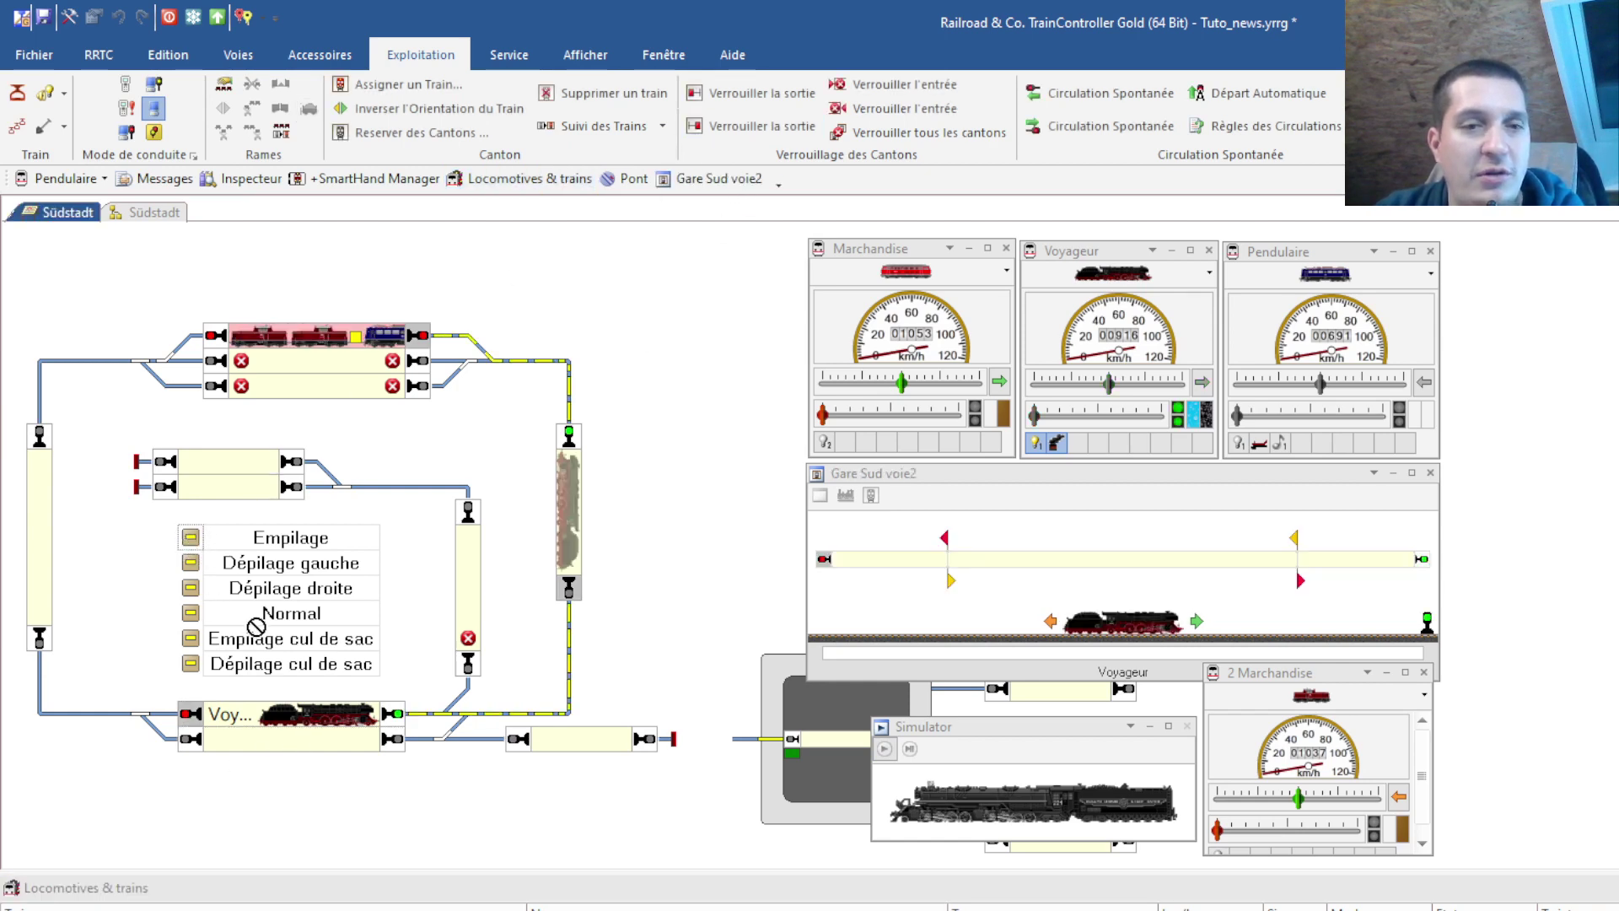
pyautogui.click(353, 333)
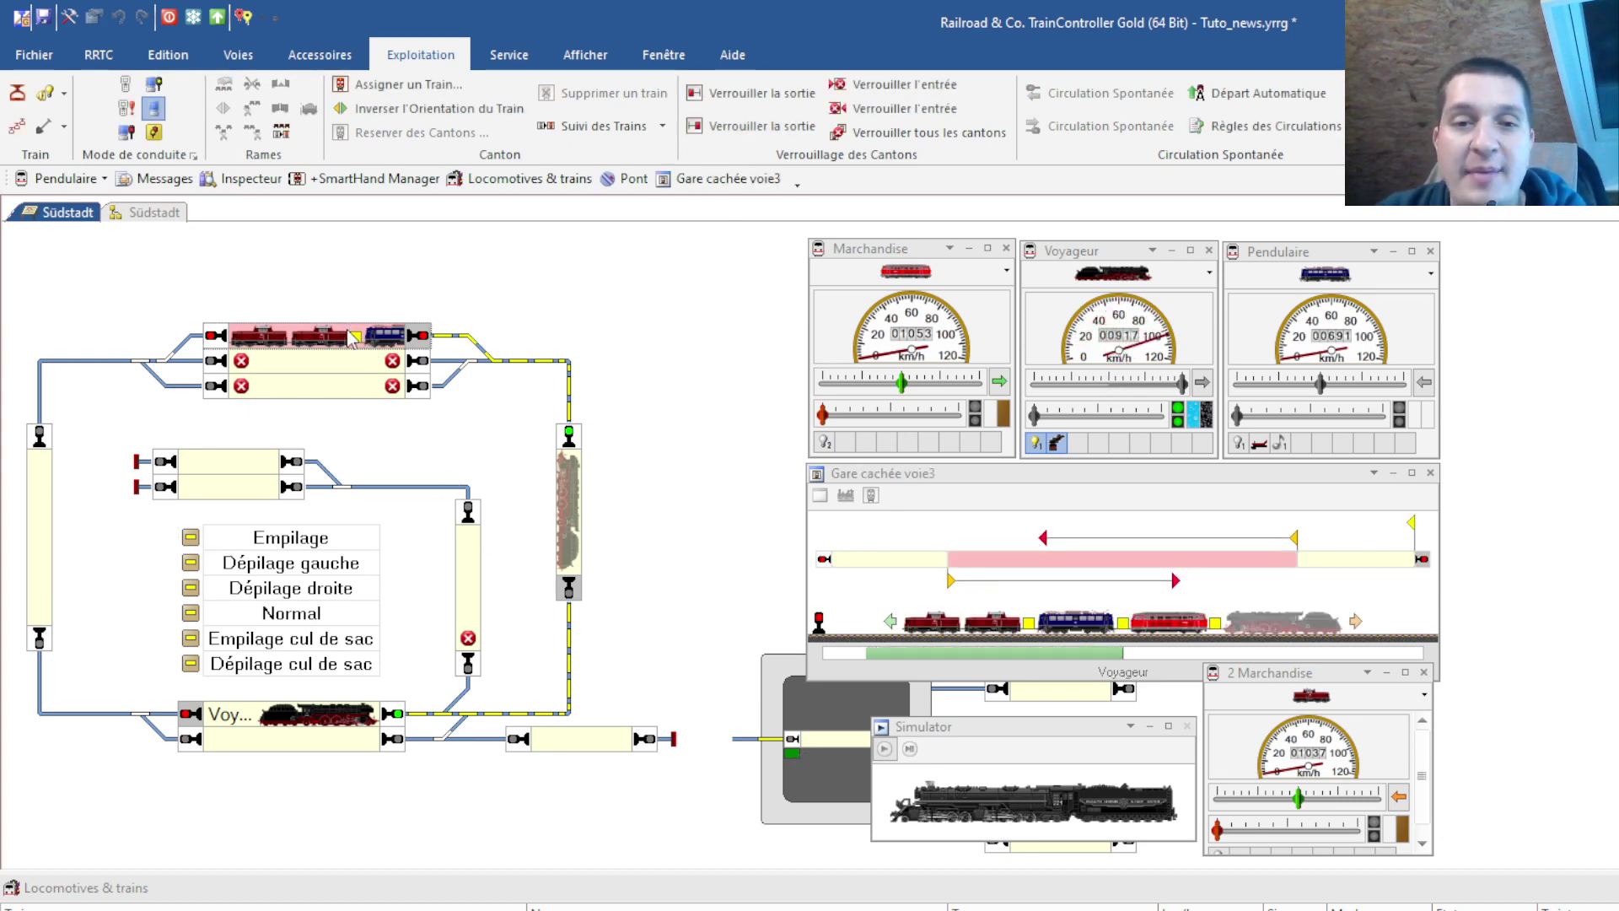
pyautogui.moveTo(352, 336); pyautogui.dragTo(779, 481)
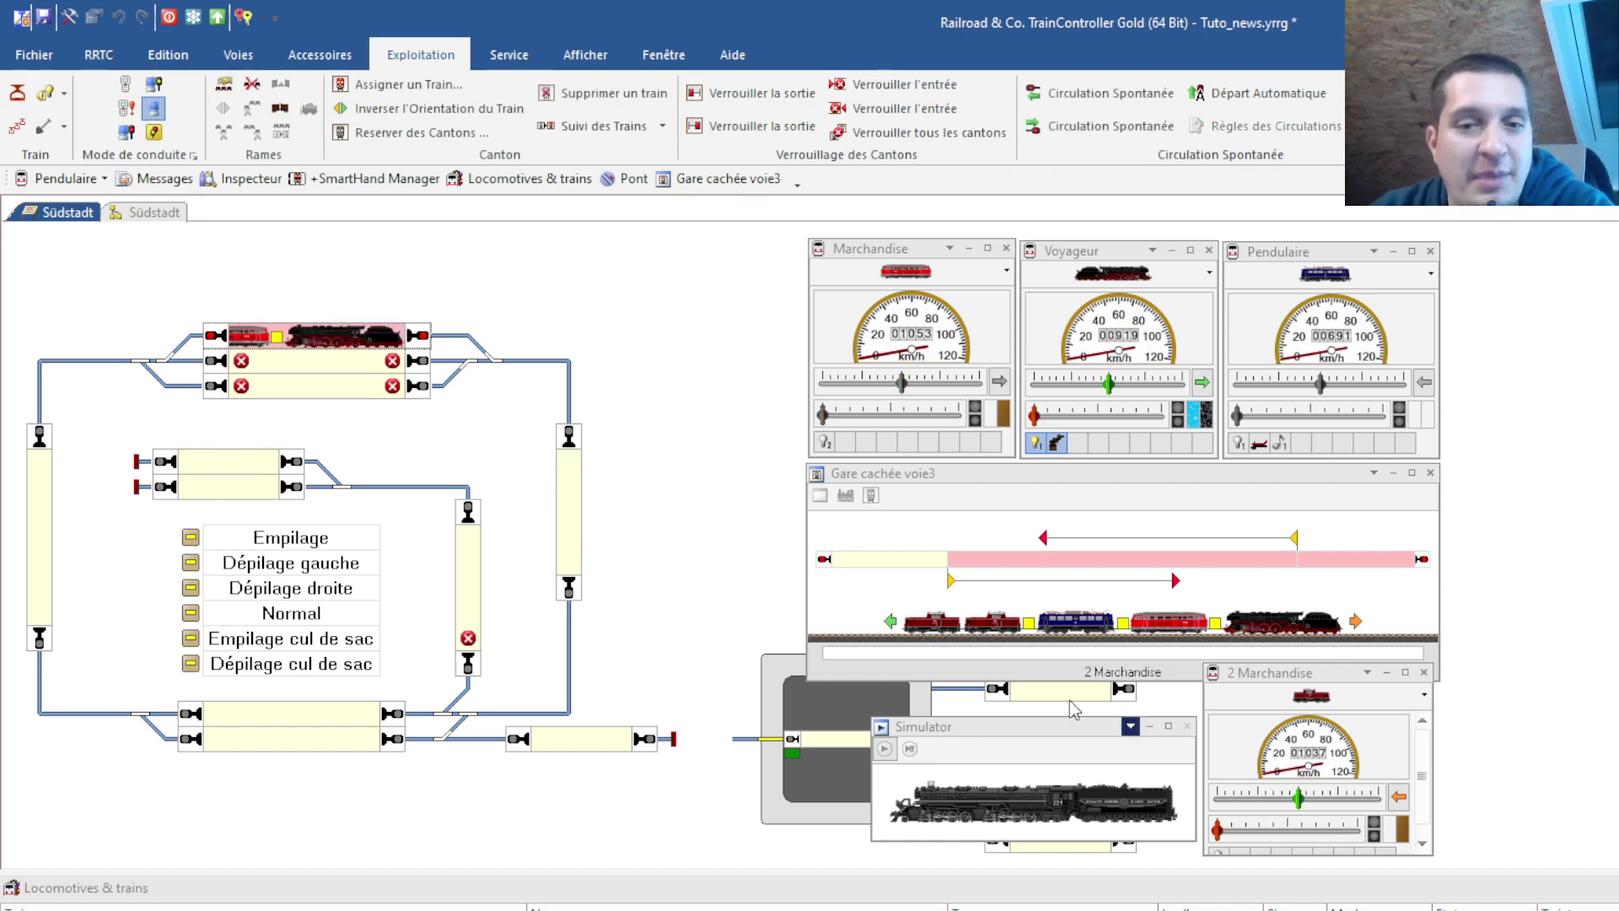
# - Unstack 2 Marchandise and the Pendulaire with Dépilage gauche, transferring 2 Marchandise from Gare Sud voie2 to voie1 between the two runs
pyautogui.moveTo(824, 559); pyautogui.dragTo(205, 561)
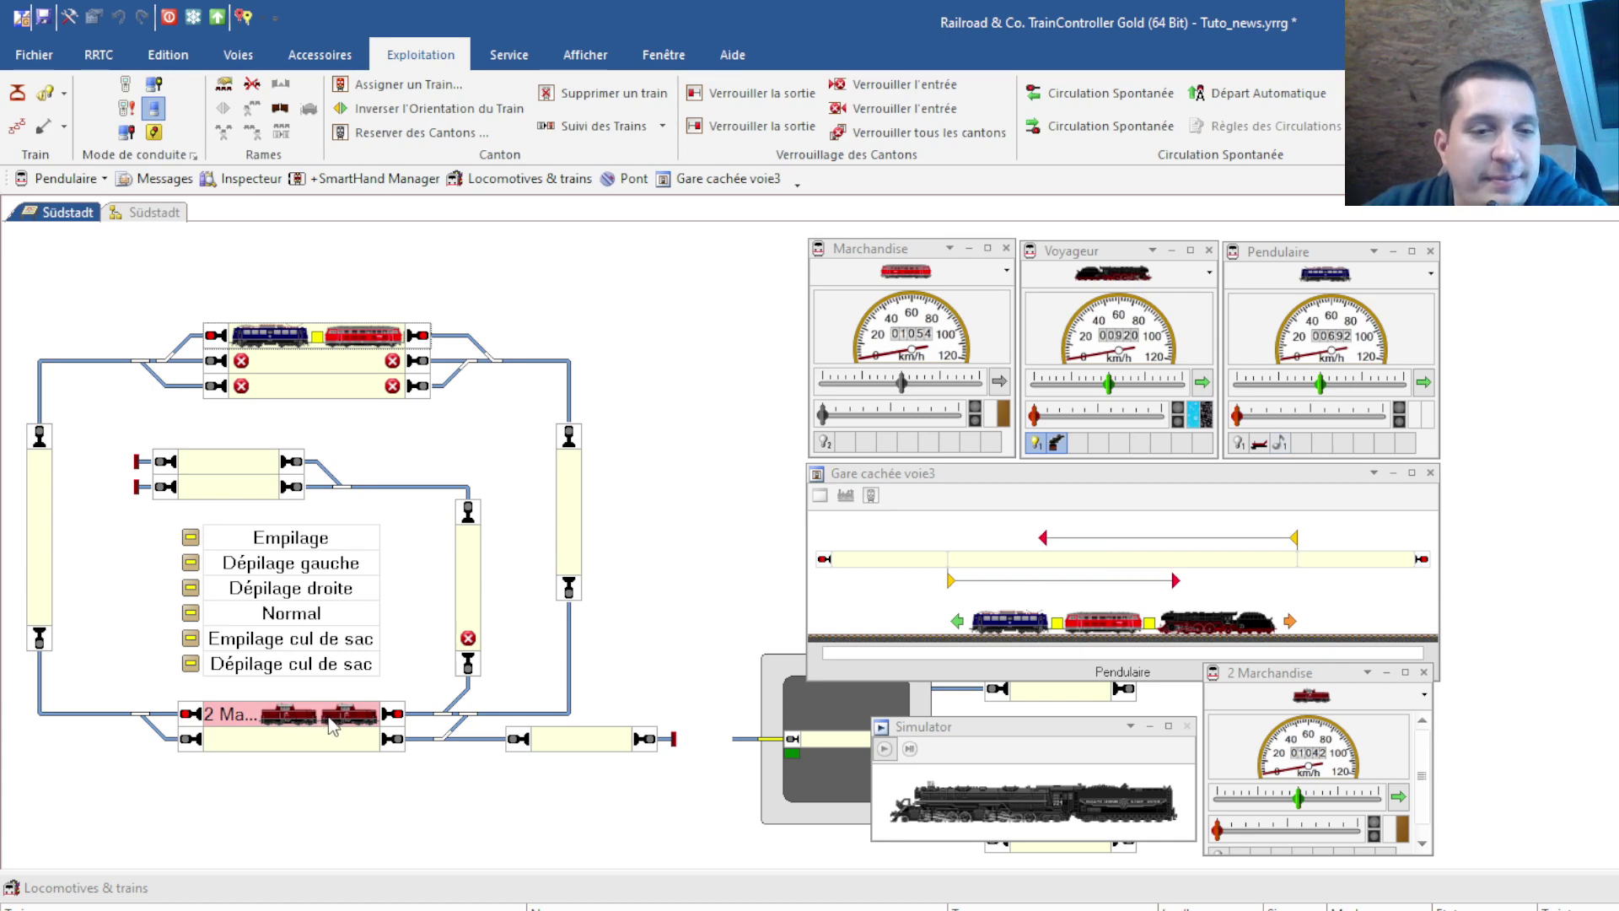
pyautogui.moveTo(338, 722)
pyautogui.mouseDown()
pyautogui.moveTo(320, 738)
pyautogui.moveTo(333, 744)
pyautogui.mouseUp()
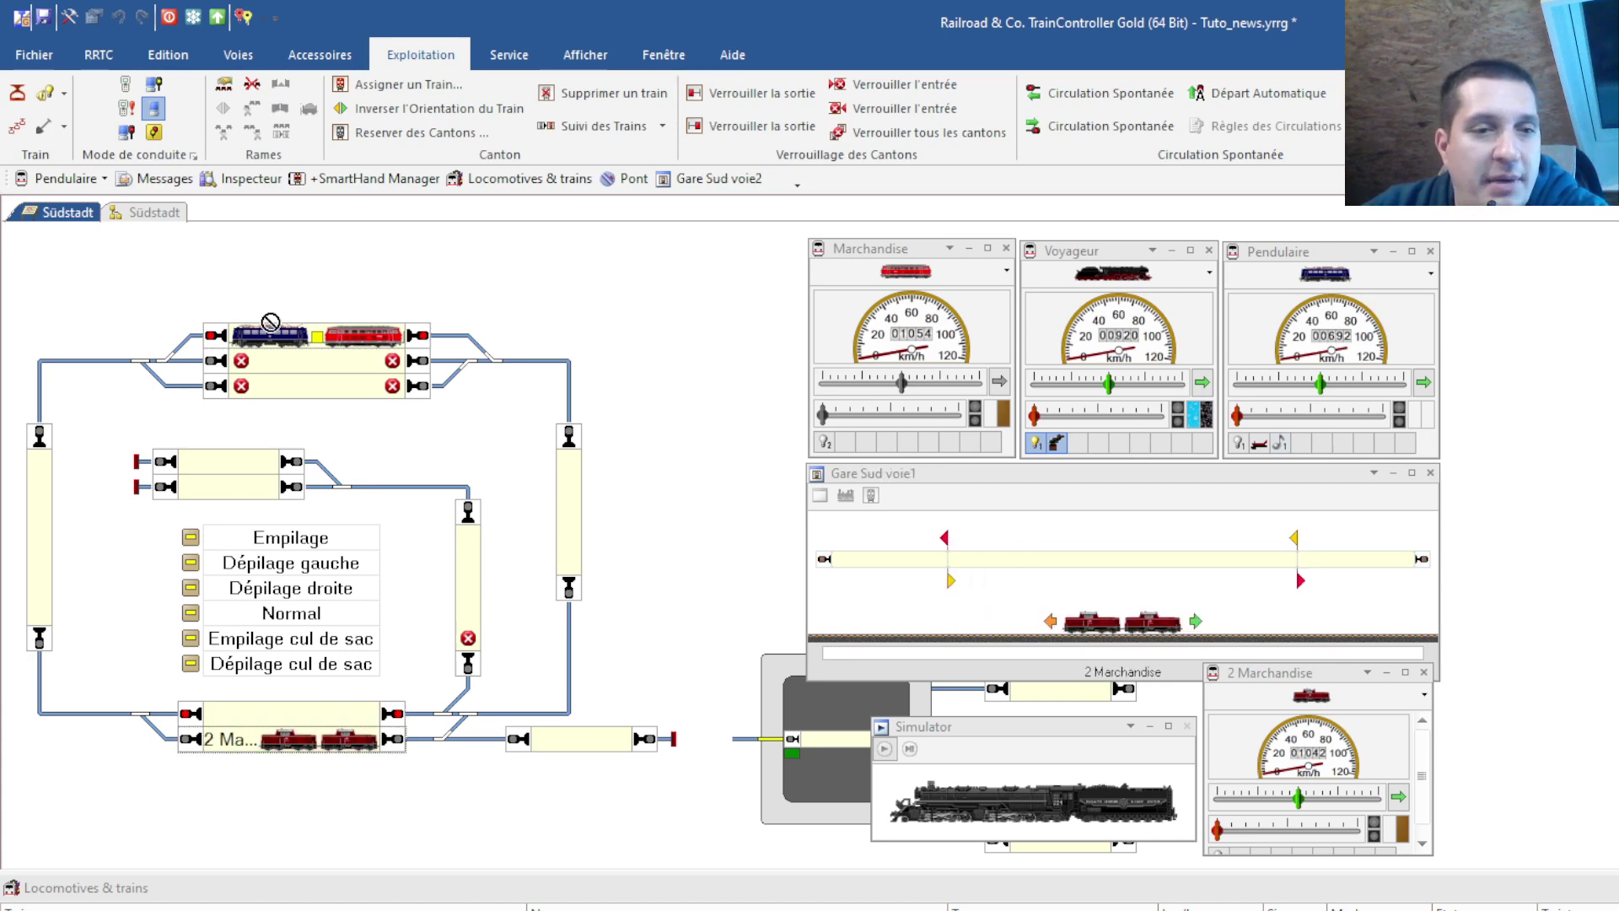
pyautogui.click(191, 562)
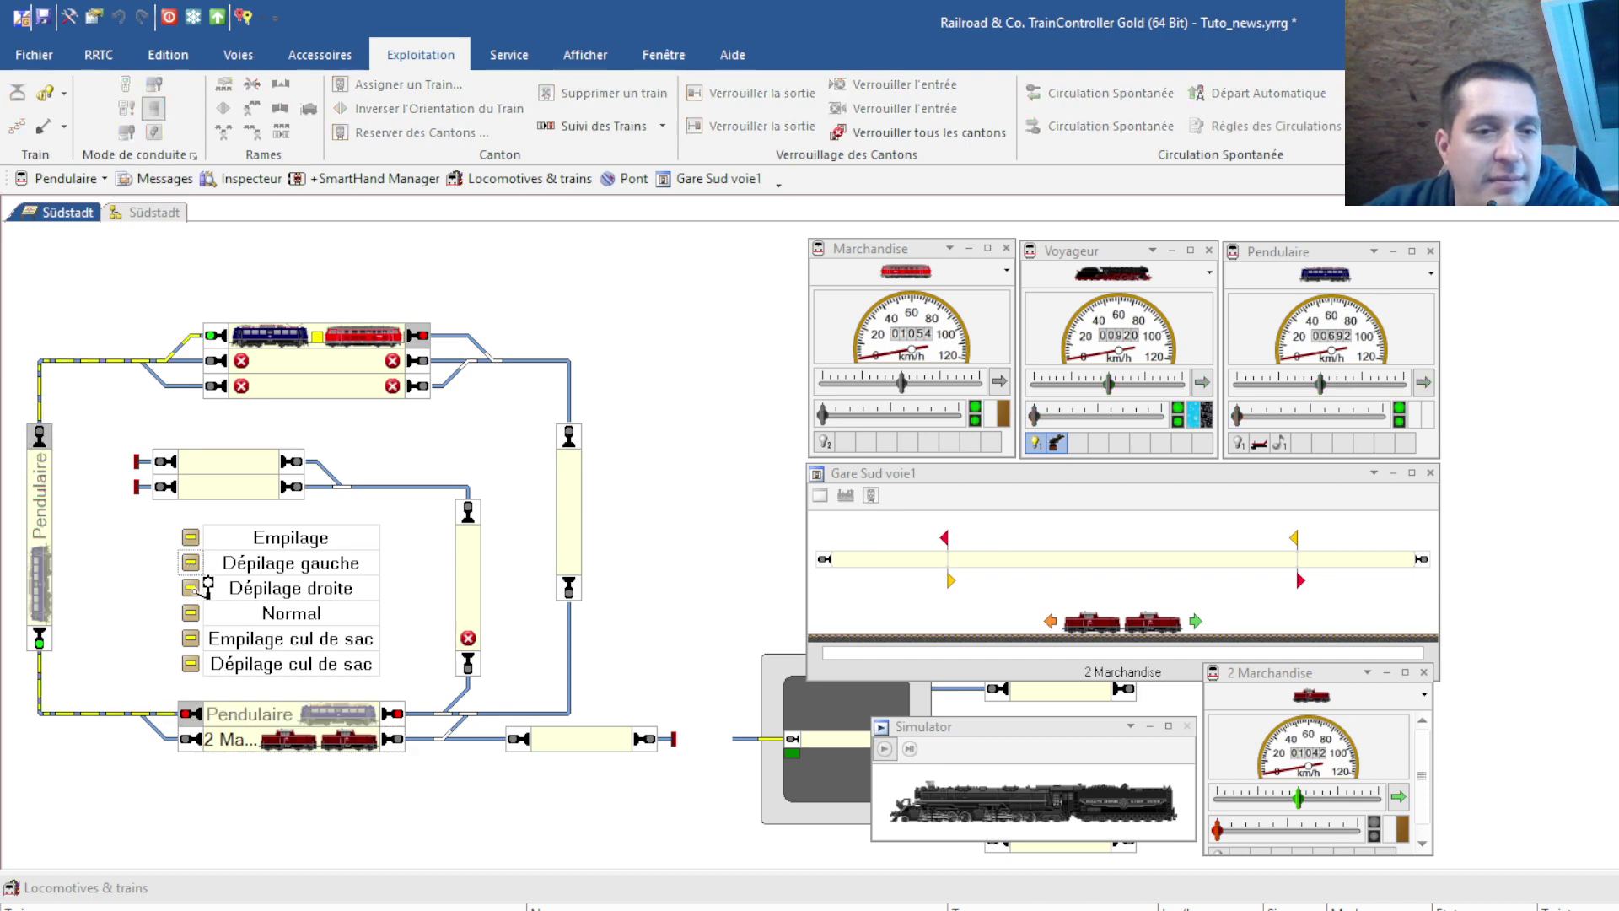
pyautogui.click(203, 583)
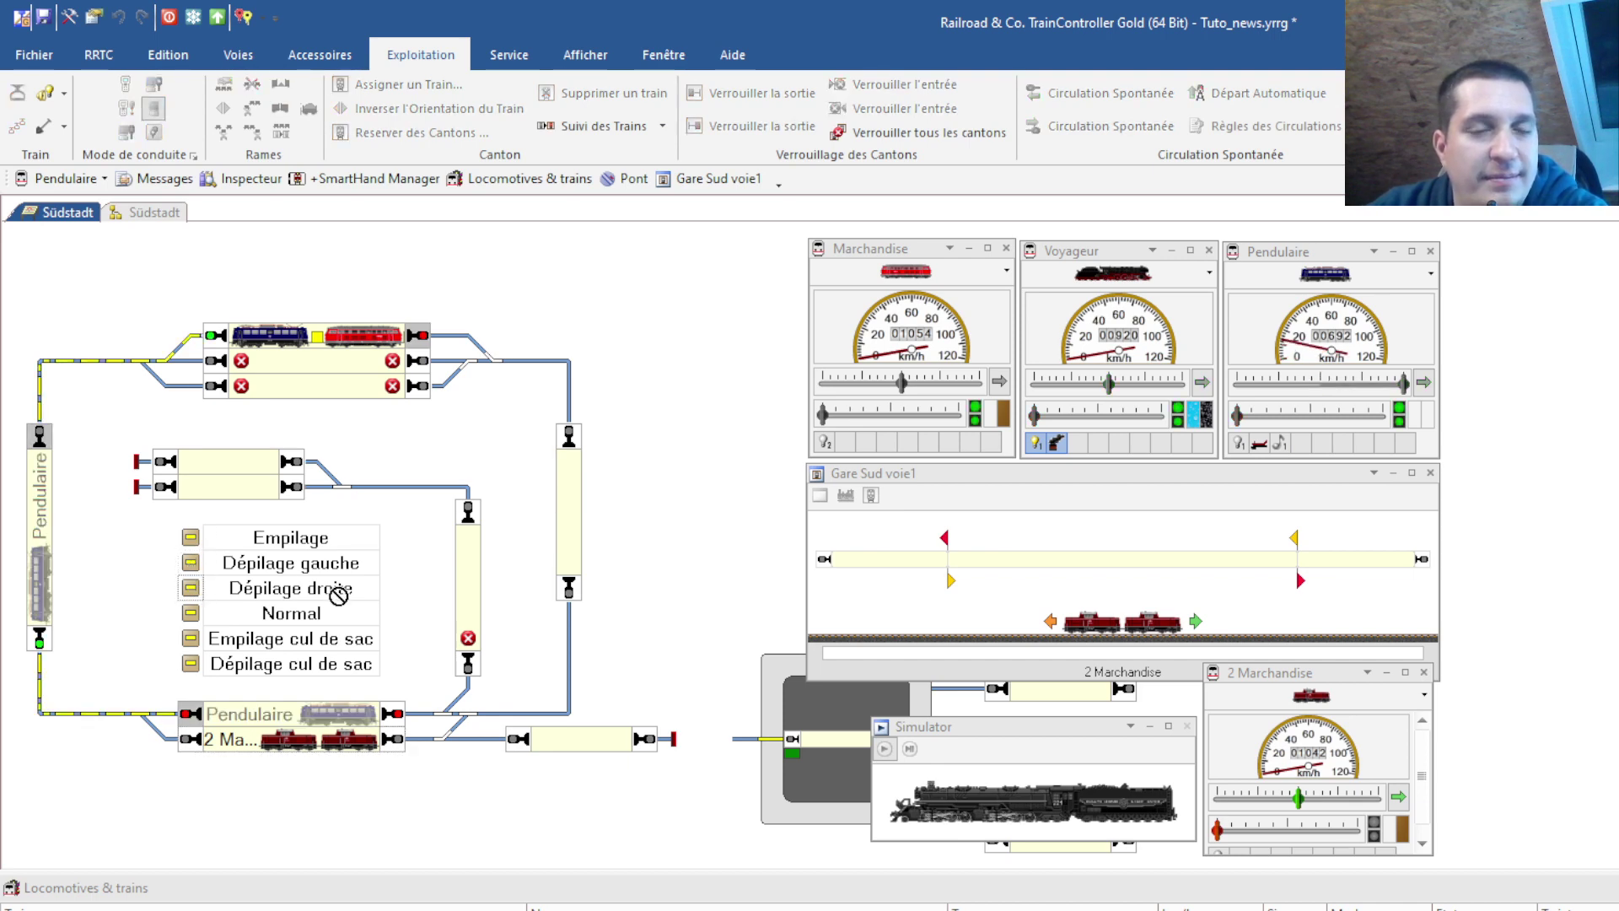
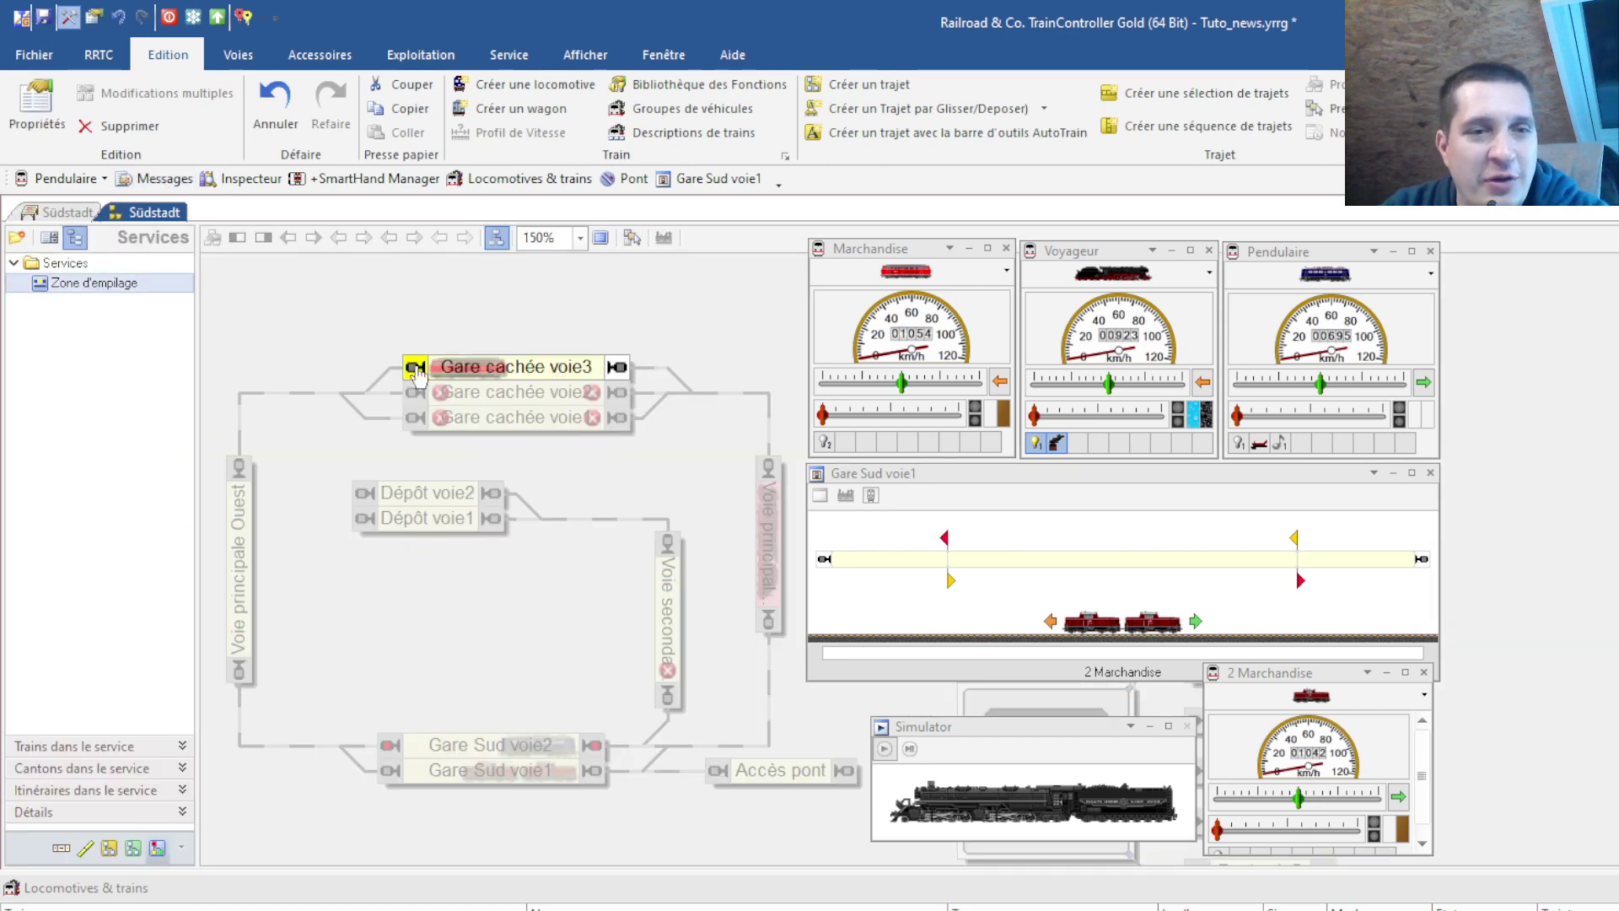
# - Open the Zone d'empilage options of the Accès pont block and show its special markers
pyautogui.click(631, 241)
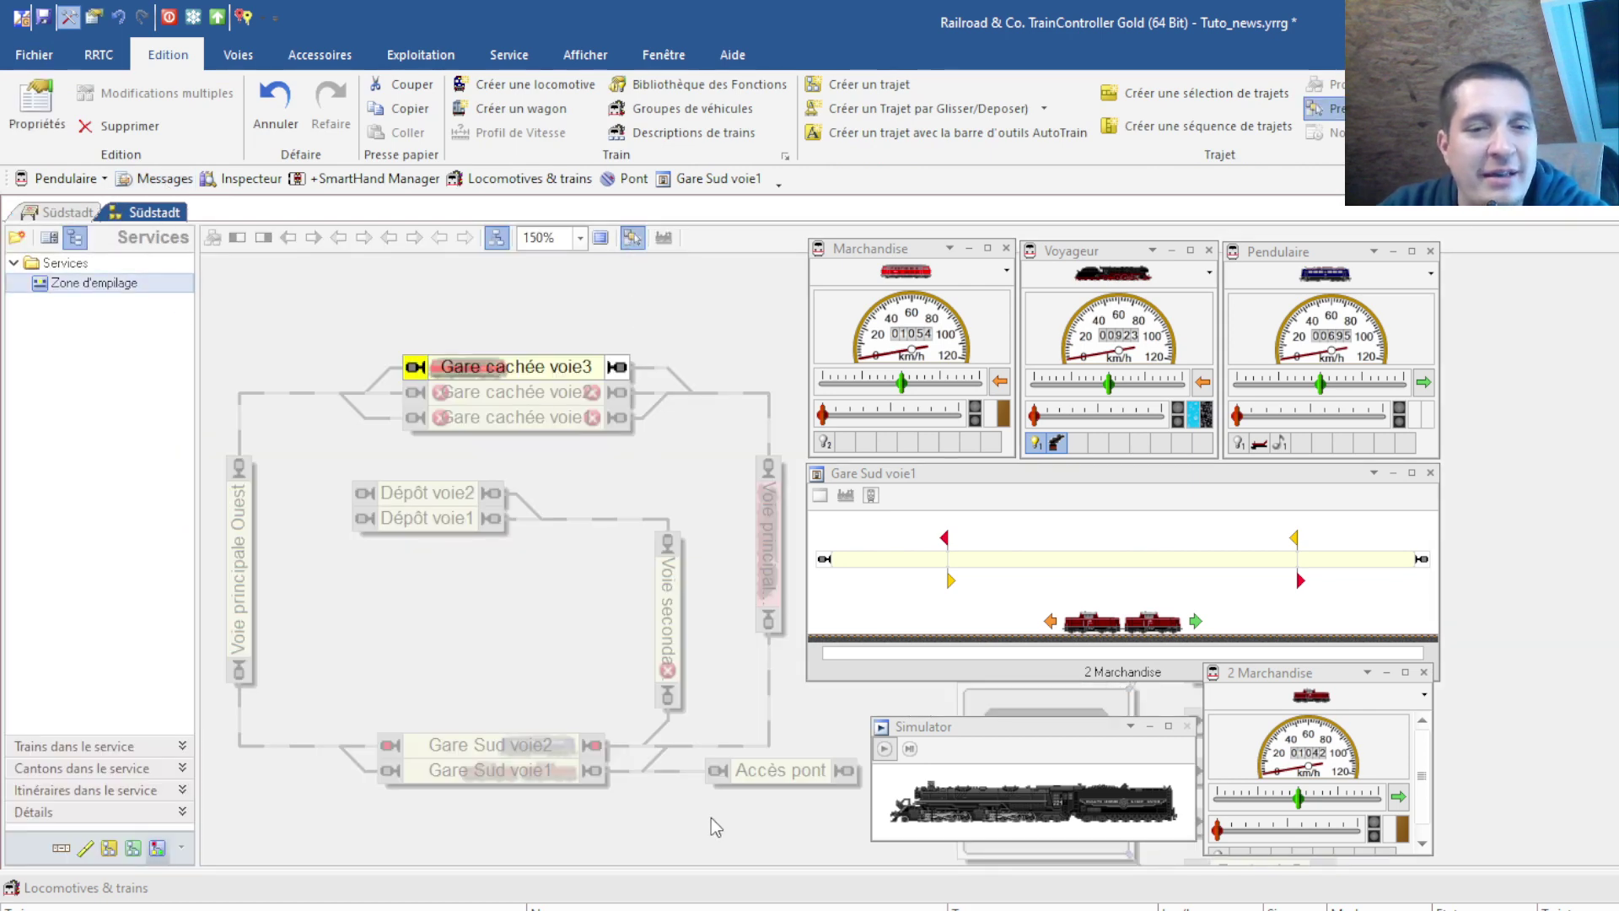
pyautogui.click(751, 772)
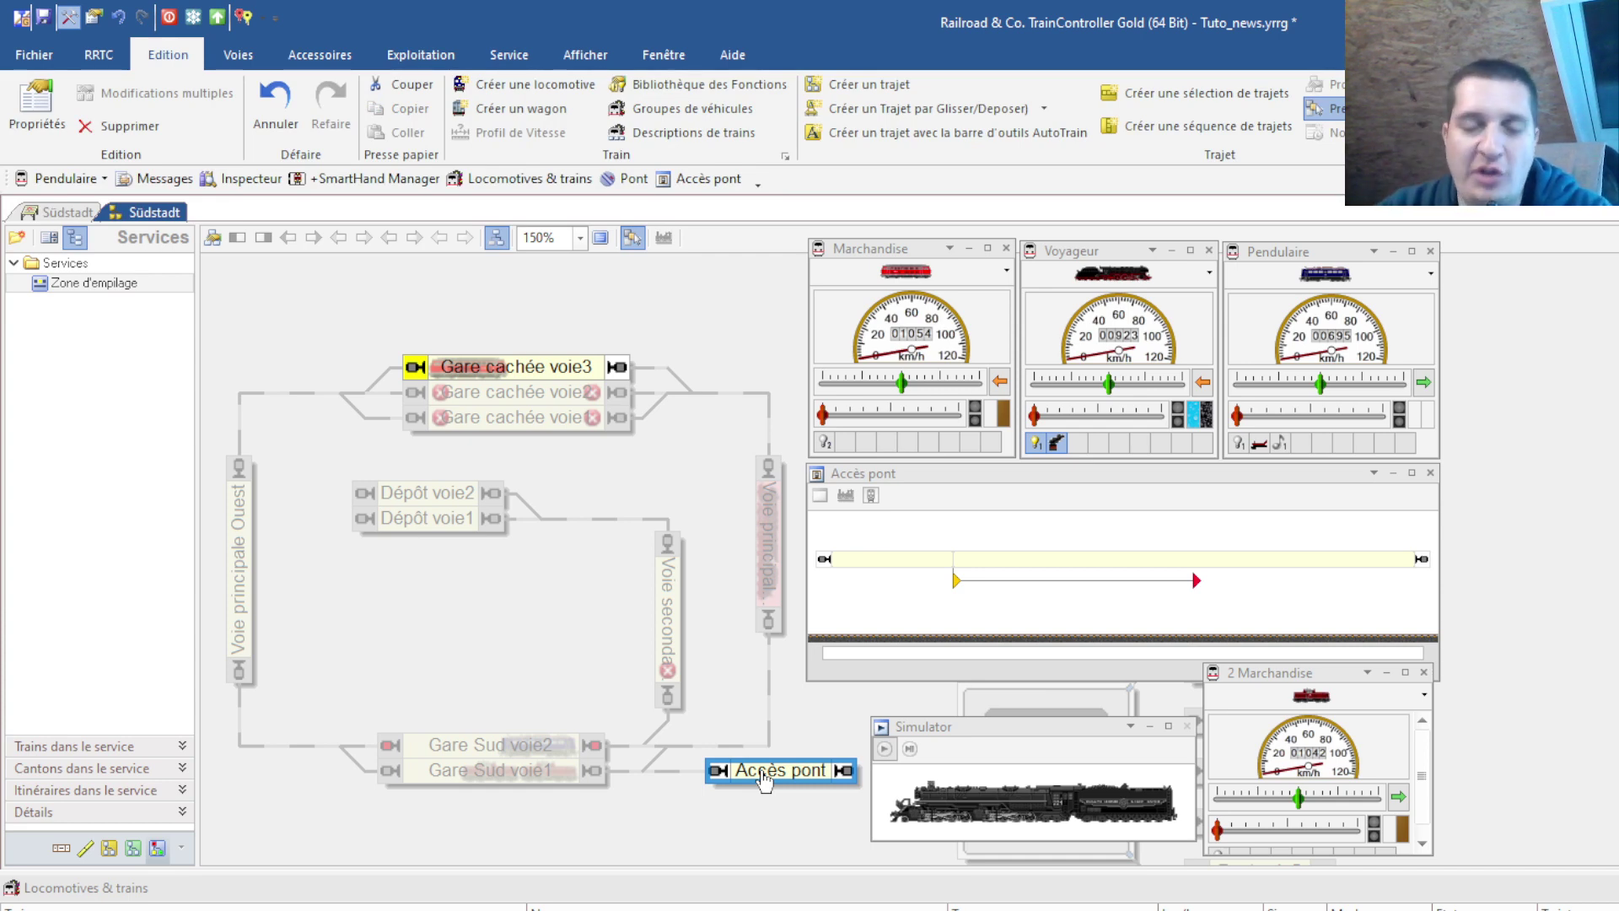
pyautogui.doubleClick(764, 781)
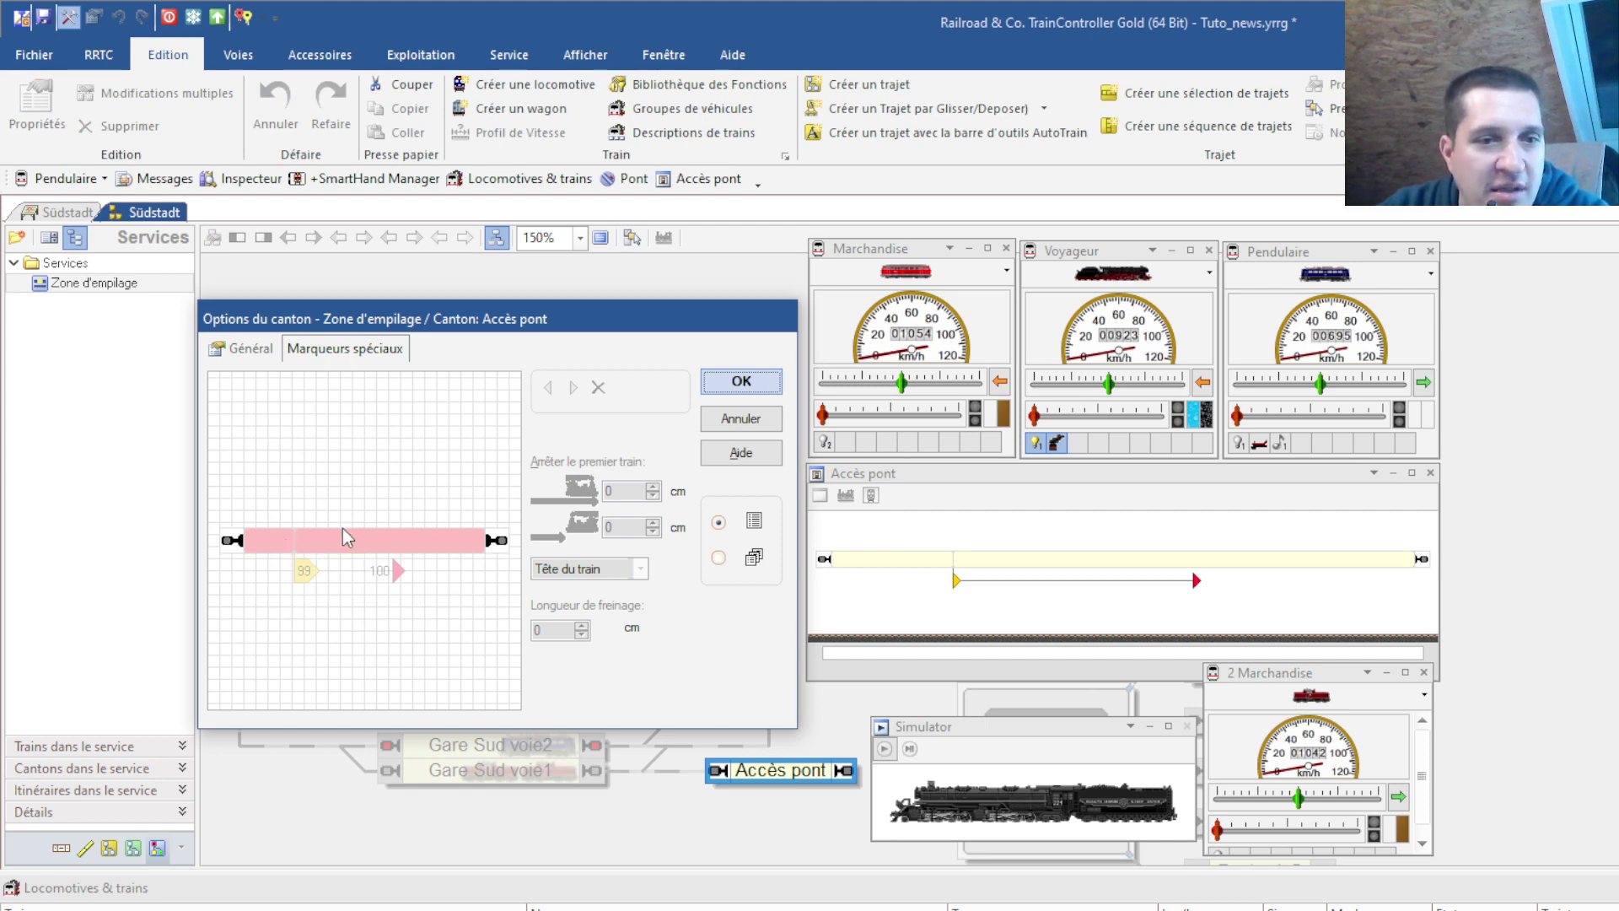
pyautogui.click(241, 349)
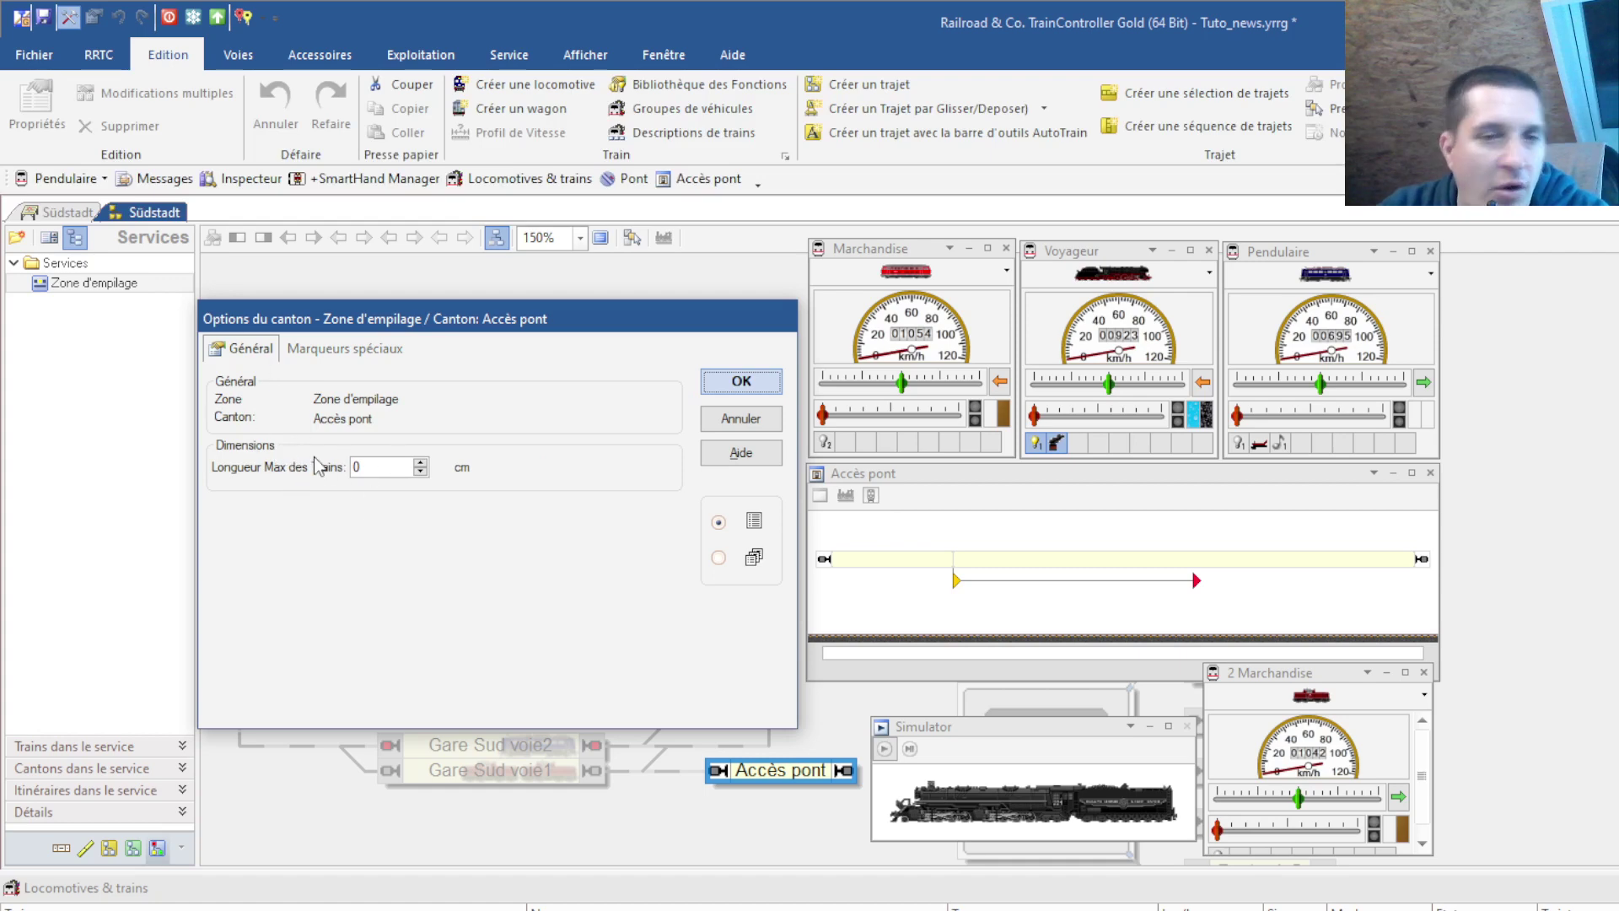
pyautogui.click(358, 358)
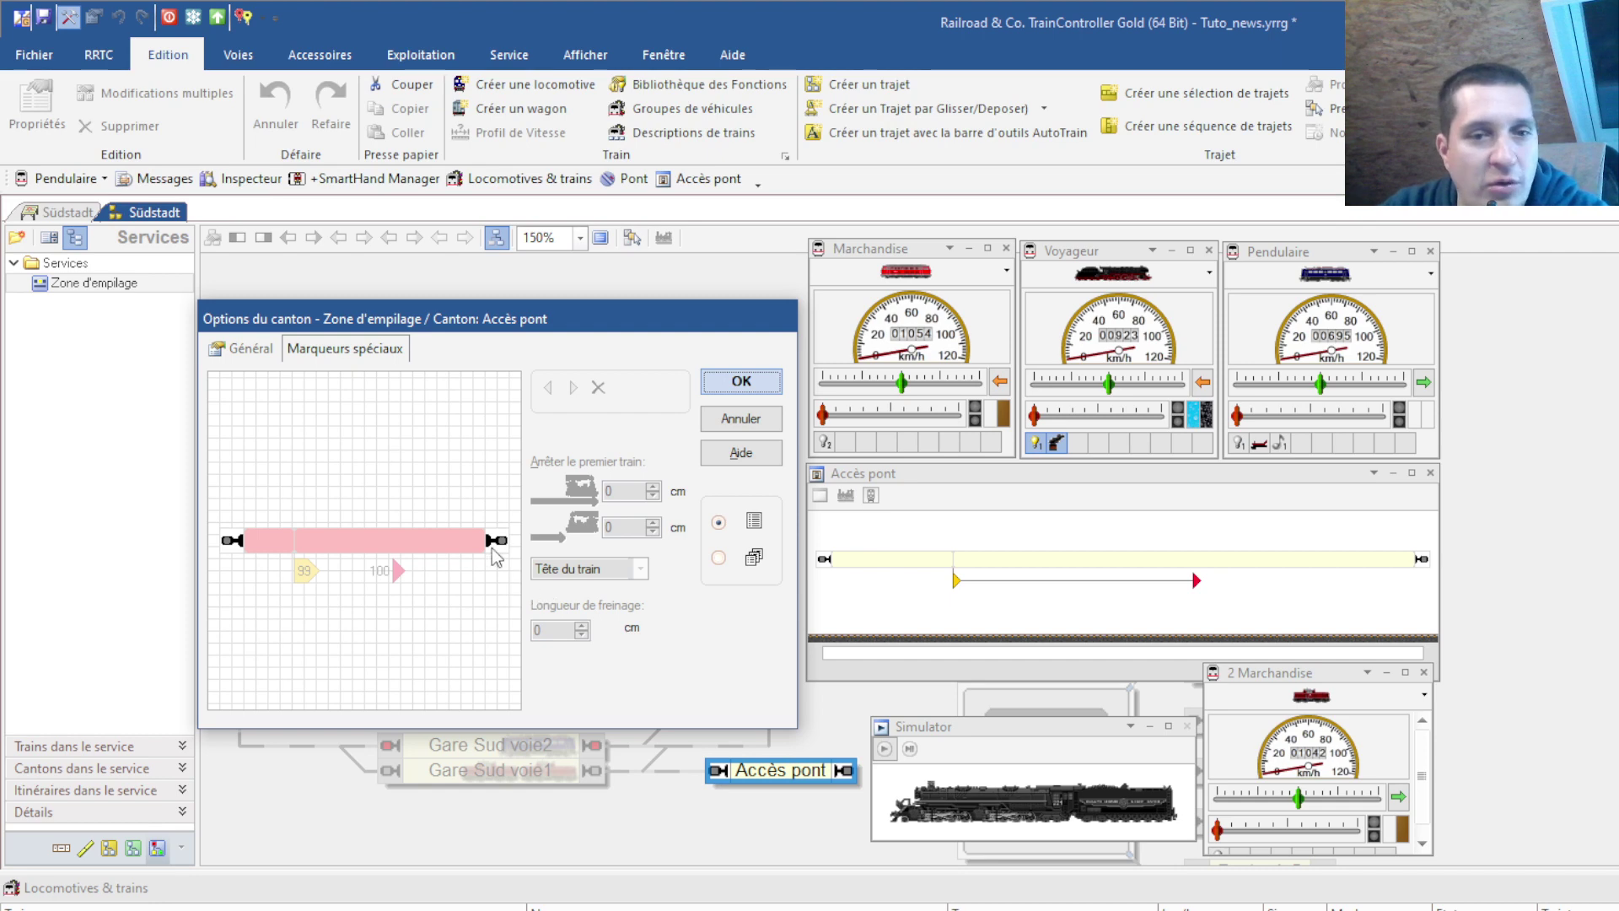
# - Add a rightward stacking marker to the first section of Accès pont, stopping the first train at 120 cm with 30 cm braking length
pyautogui.click(268, 540)
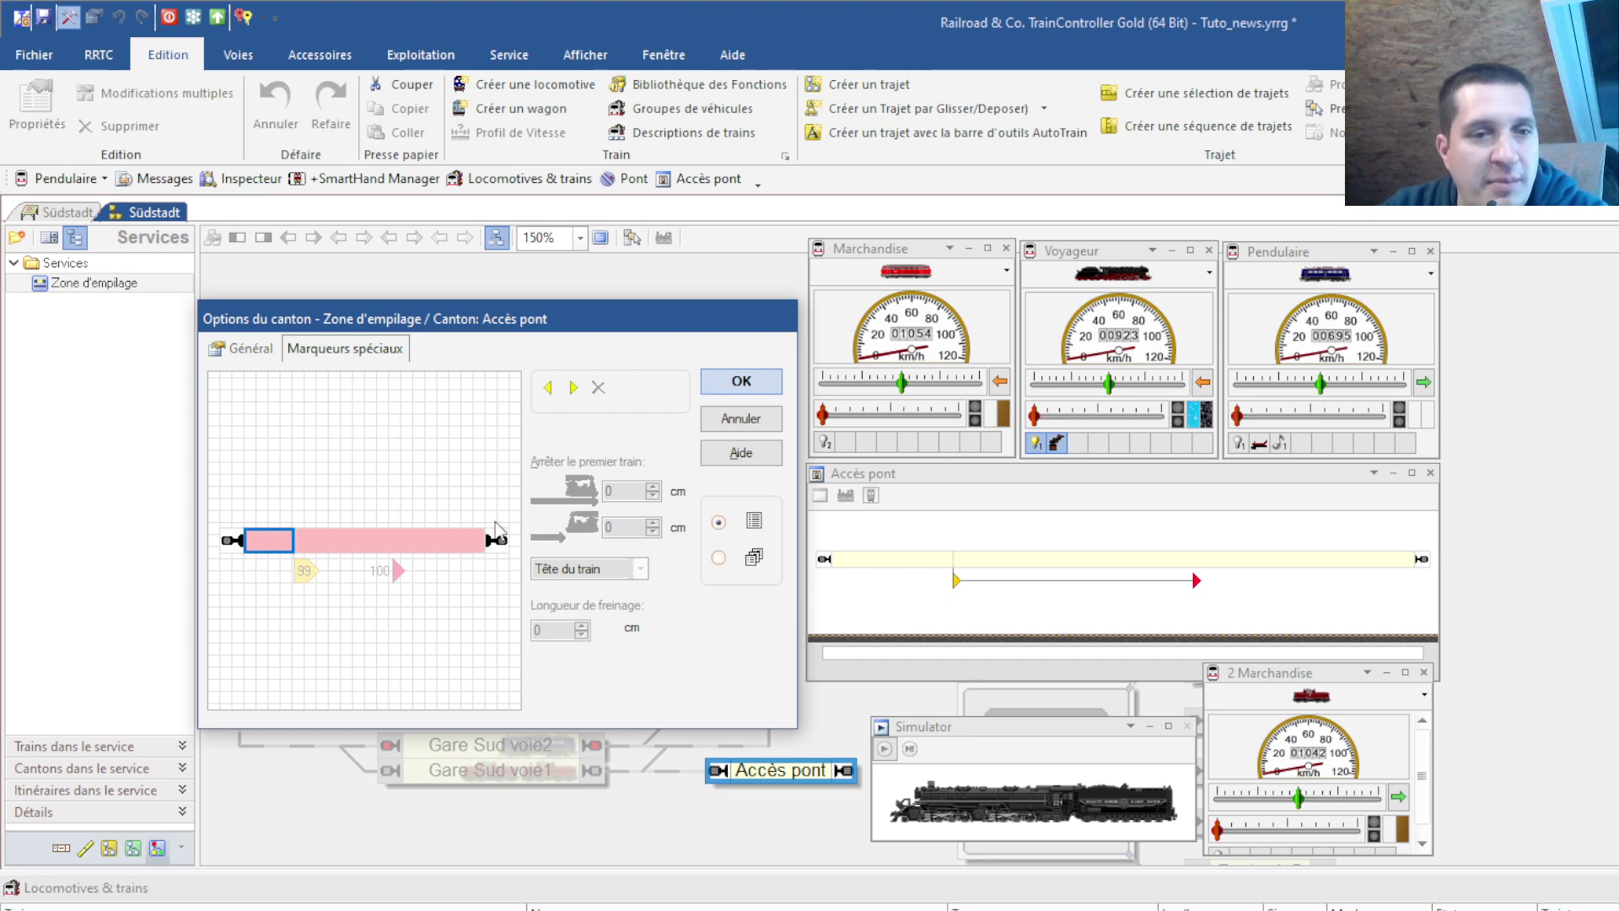
pyautogui.click(574, 387)
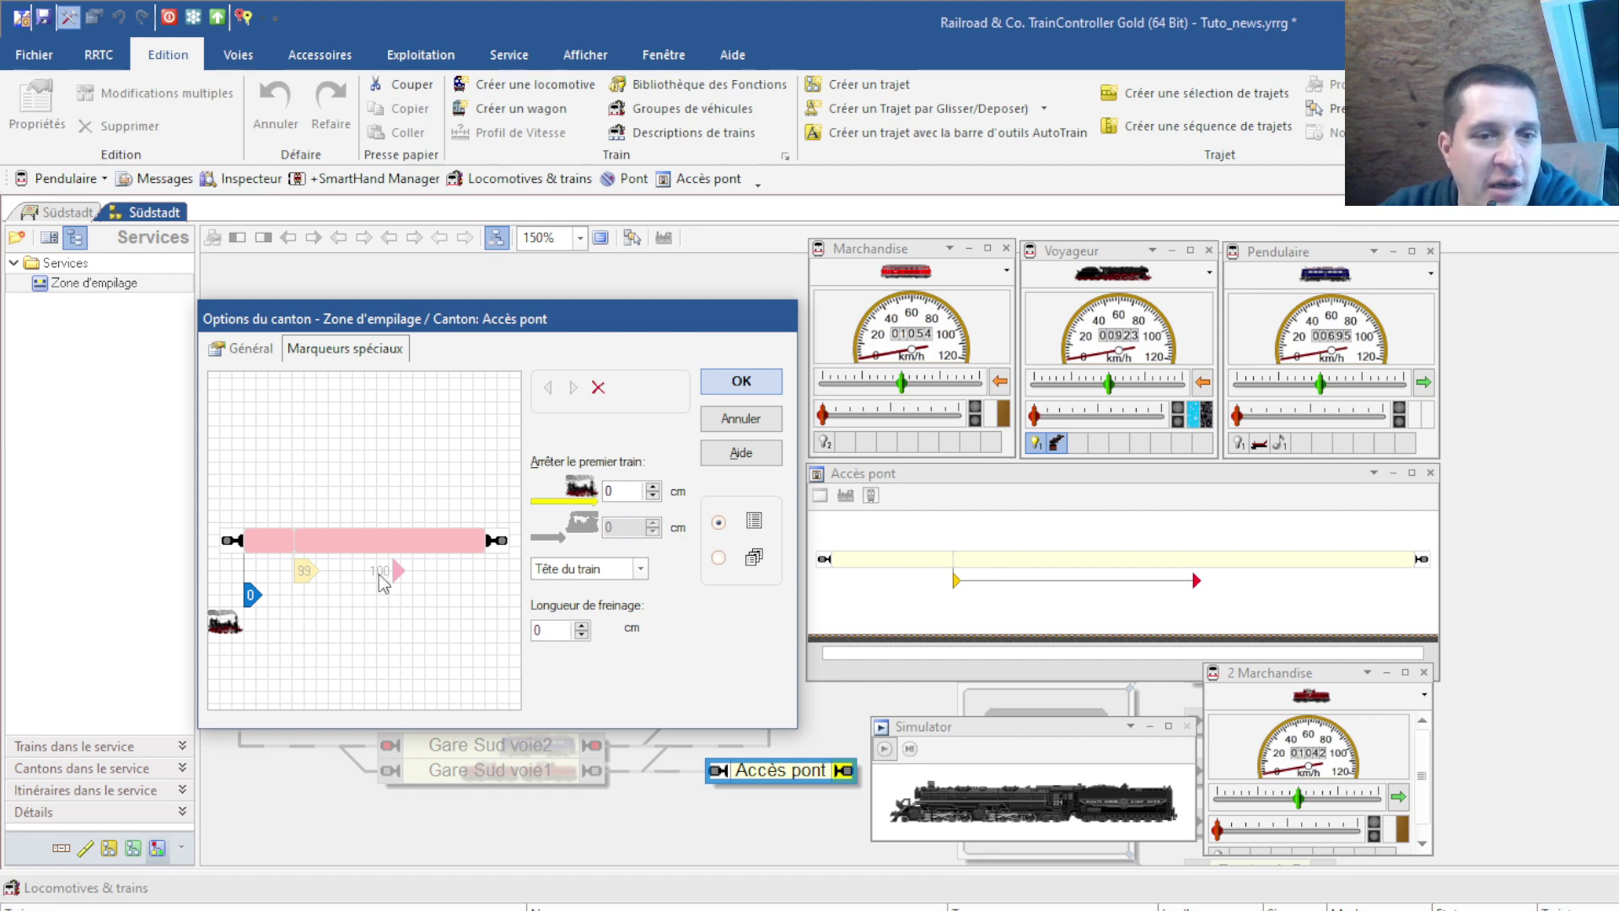
pyautogui.write('12')
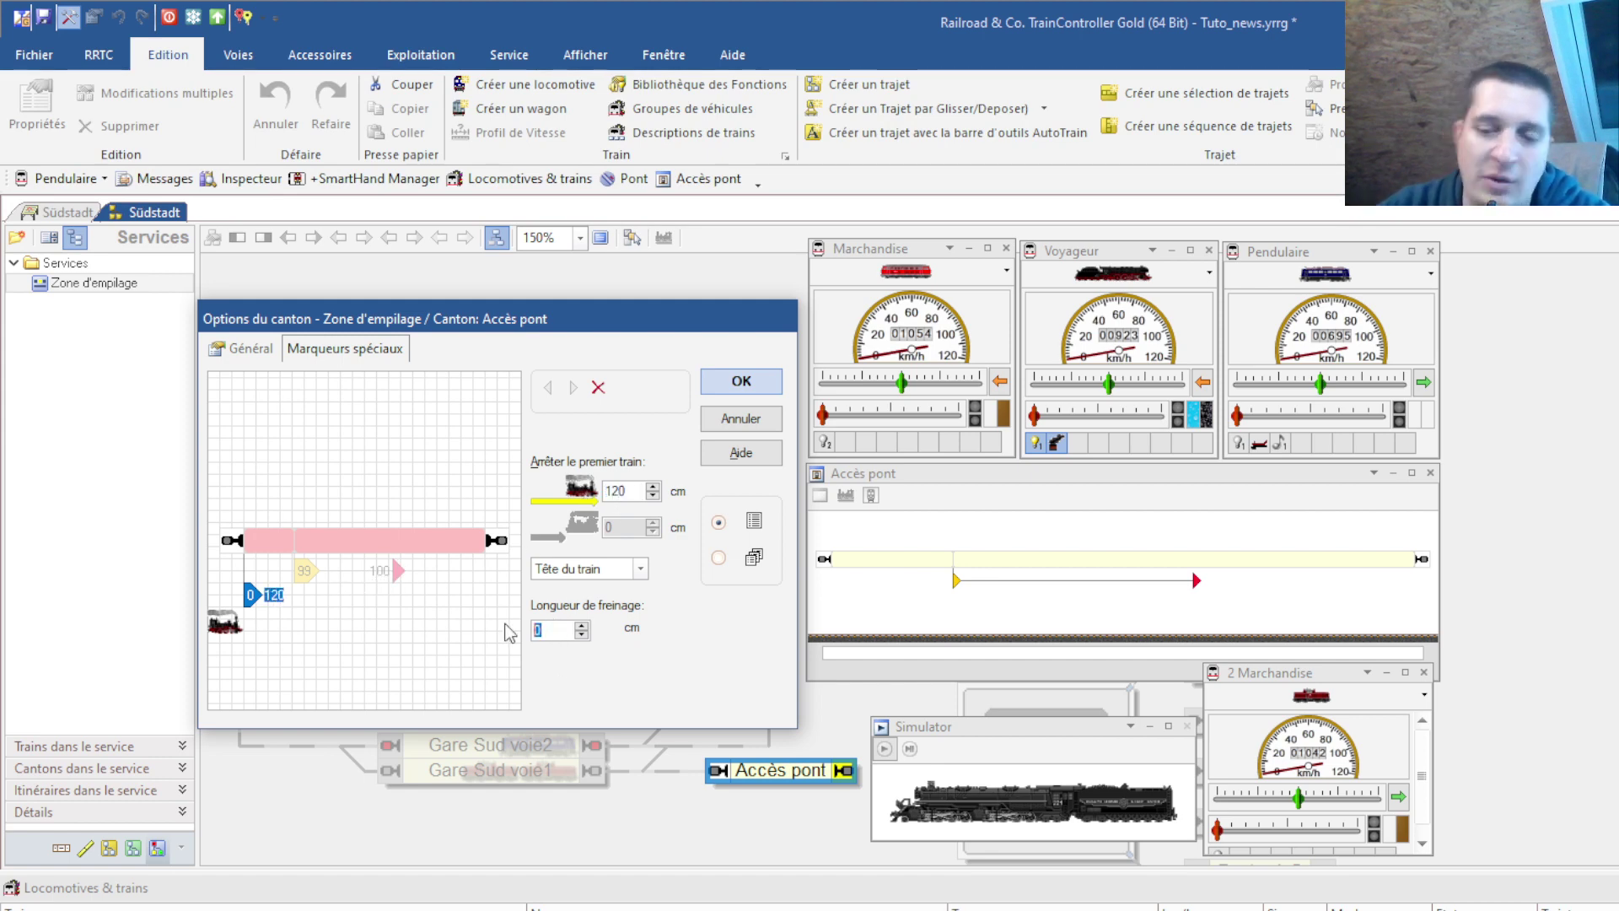
pyautogui.write('30')
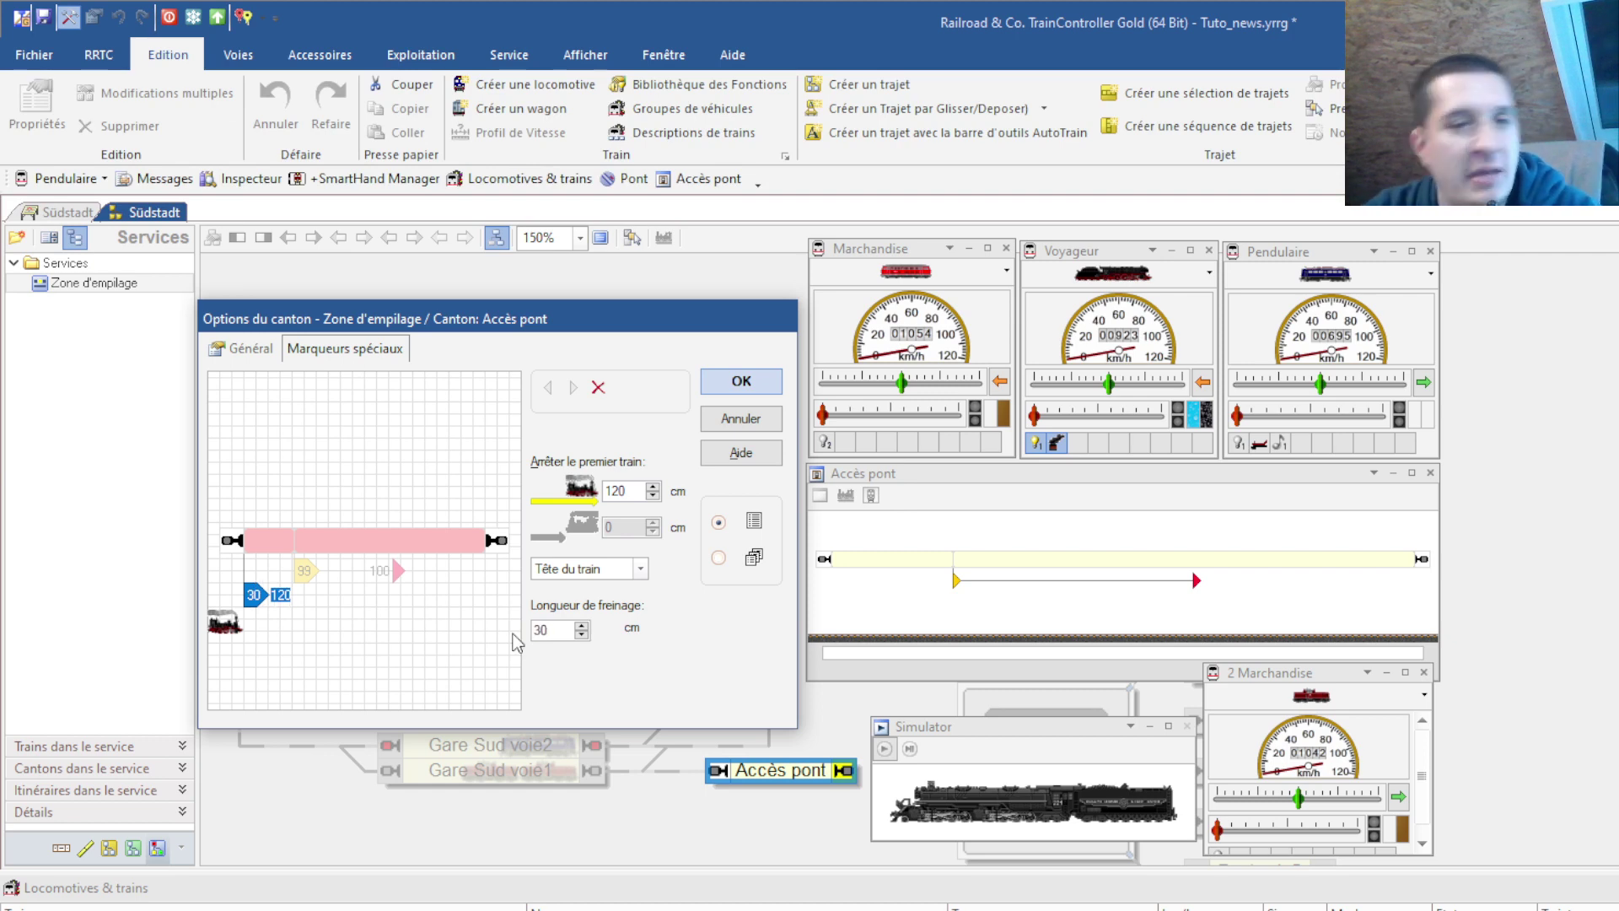
pyautogui.click(775, 381)
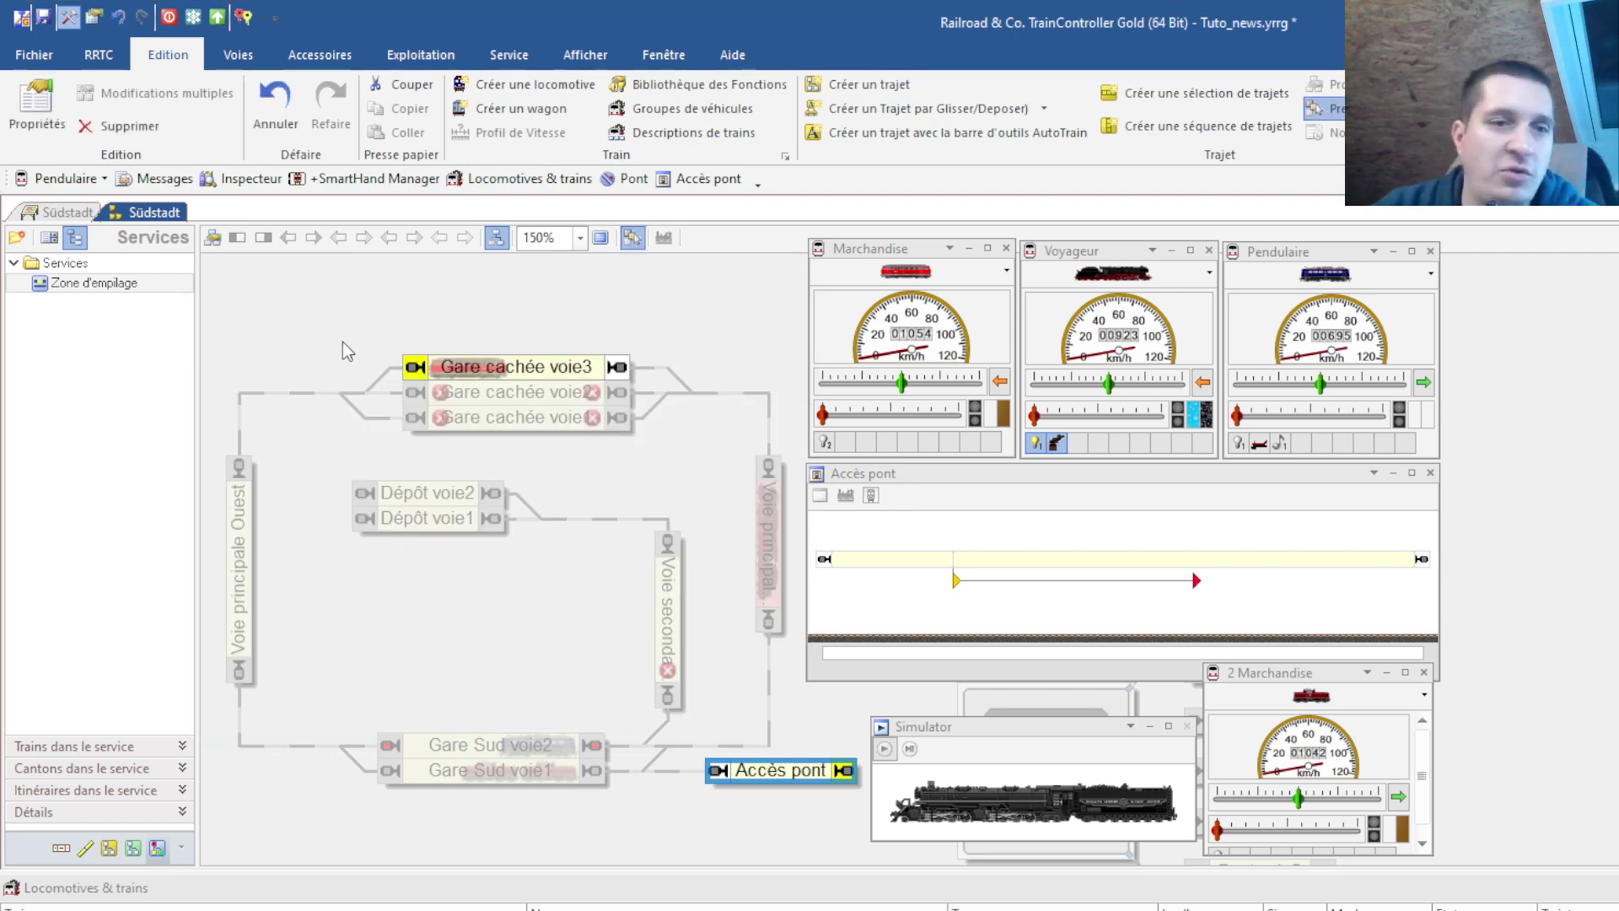
pyautogui.click(73, 428)
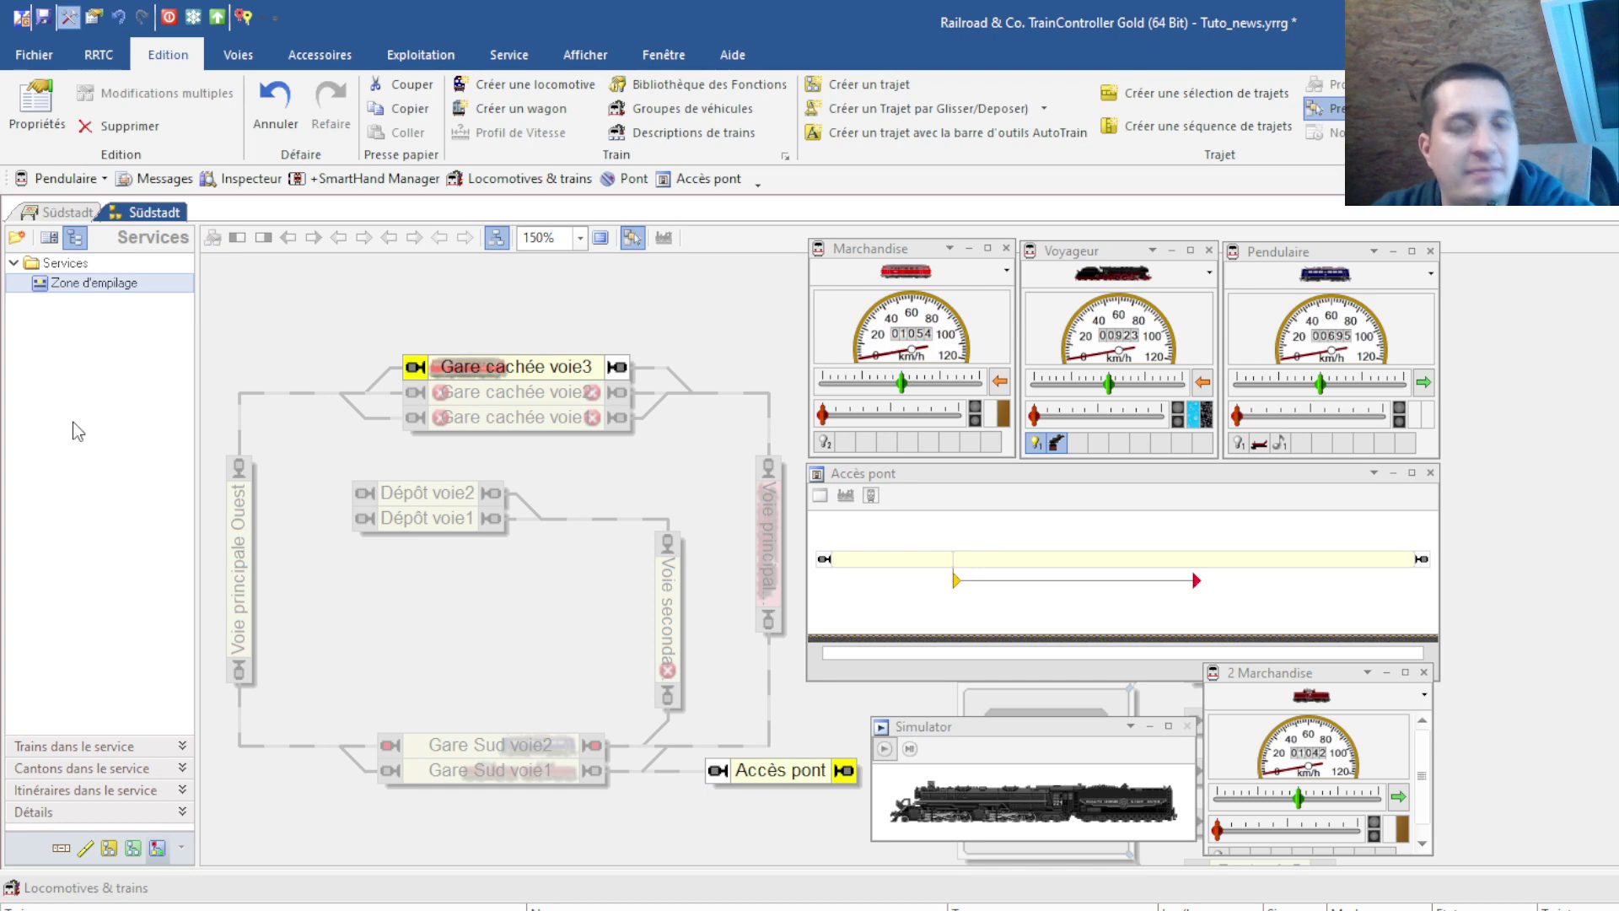
# - Create a new schedule named Traj empilage cul de sac
pyautogui.click(108, 848)
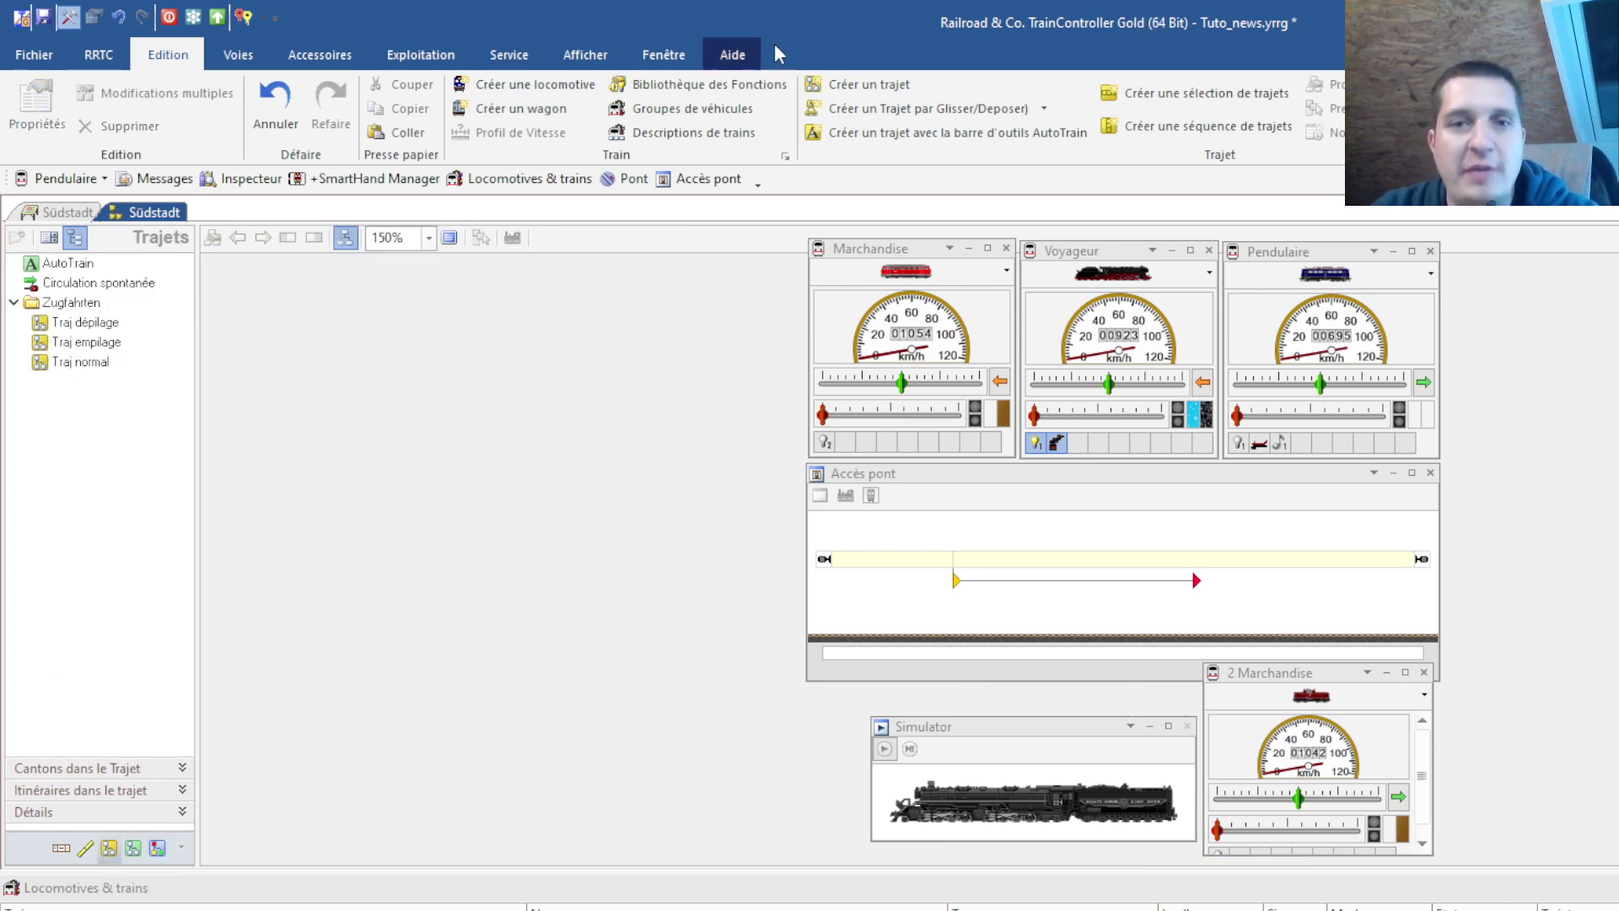
pyautogui.click(864, 84)
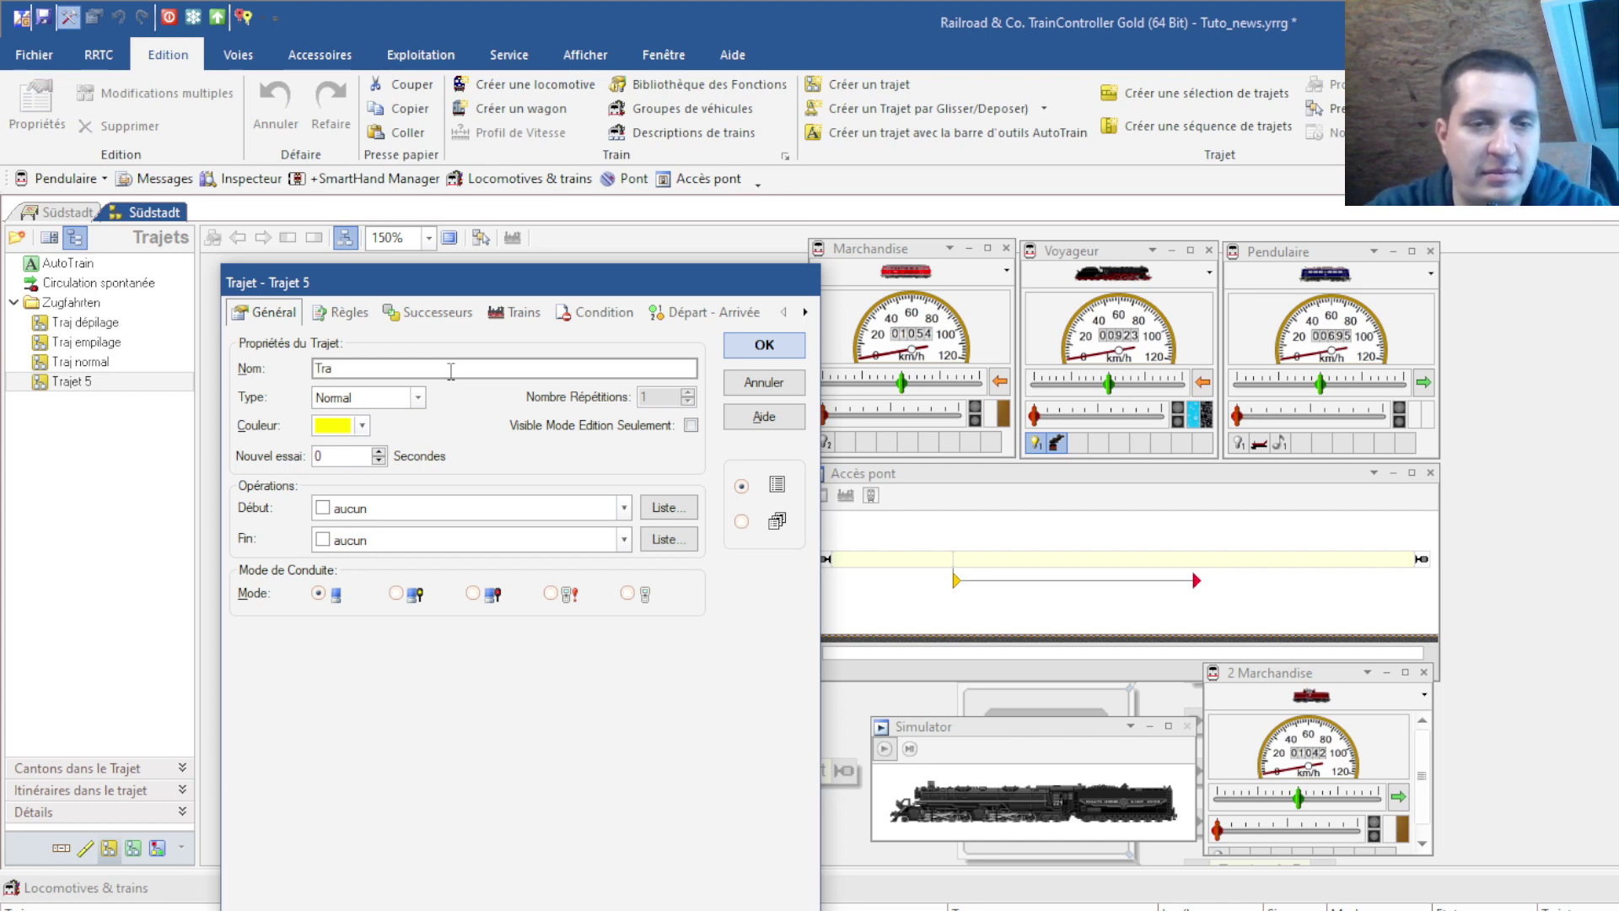
pyautogui.write('em')
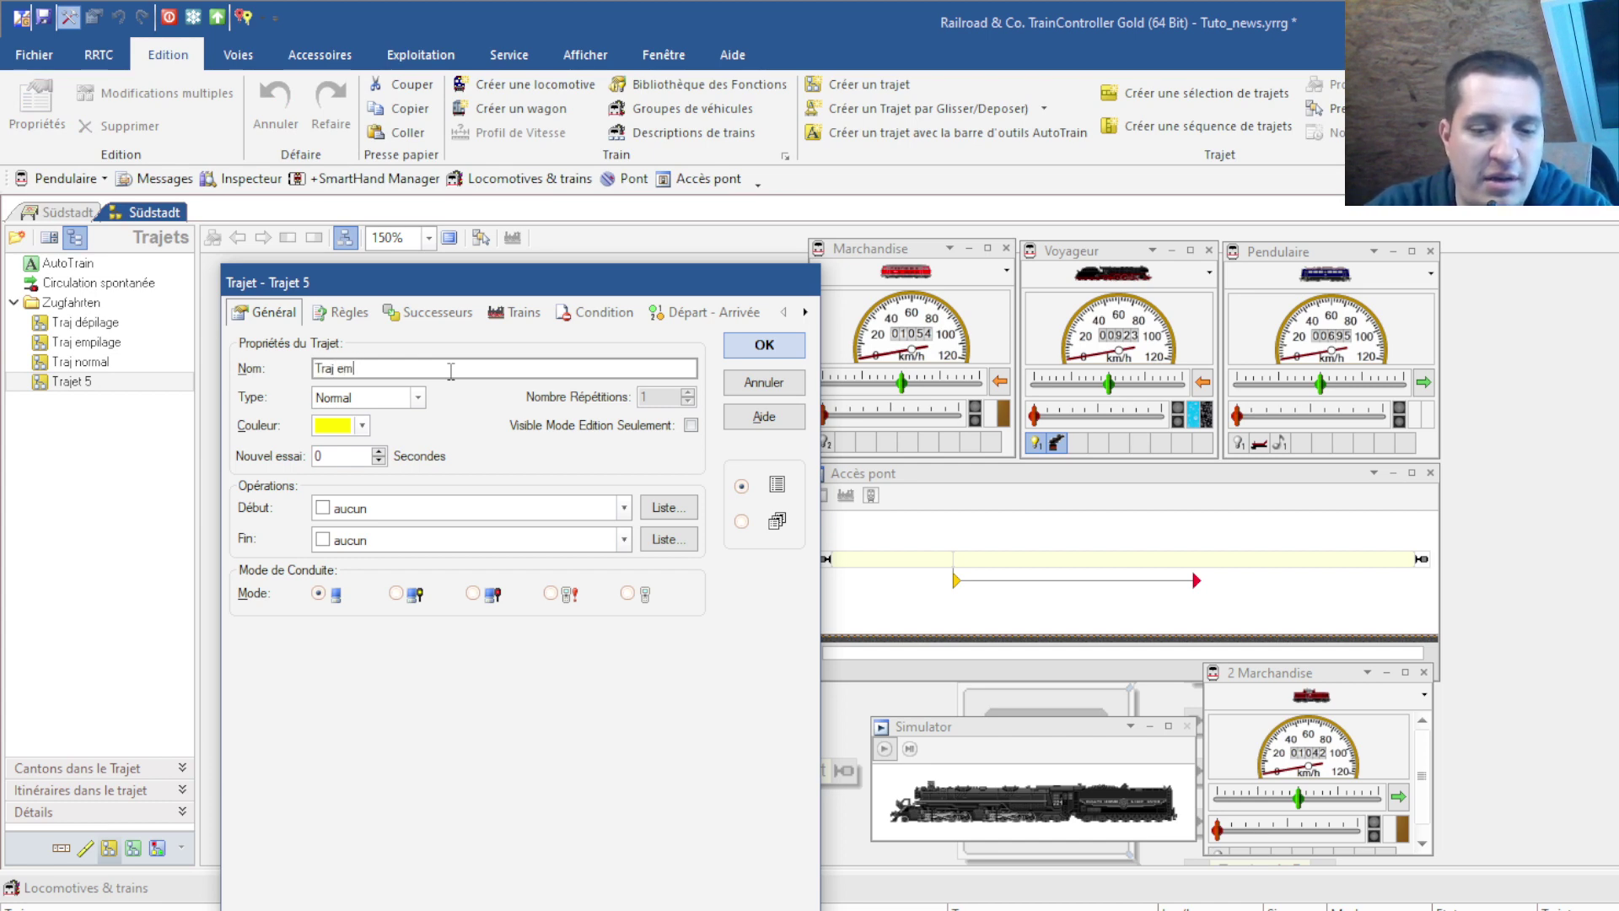
pyautogui.write('pilage cul de sac')
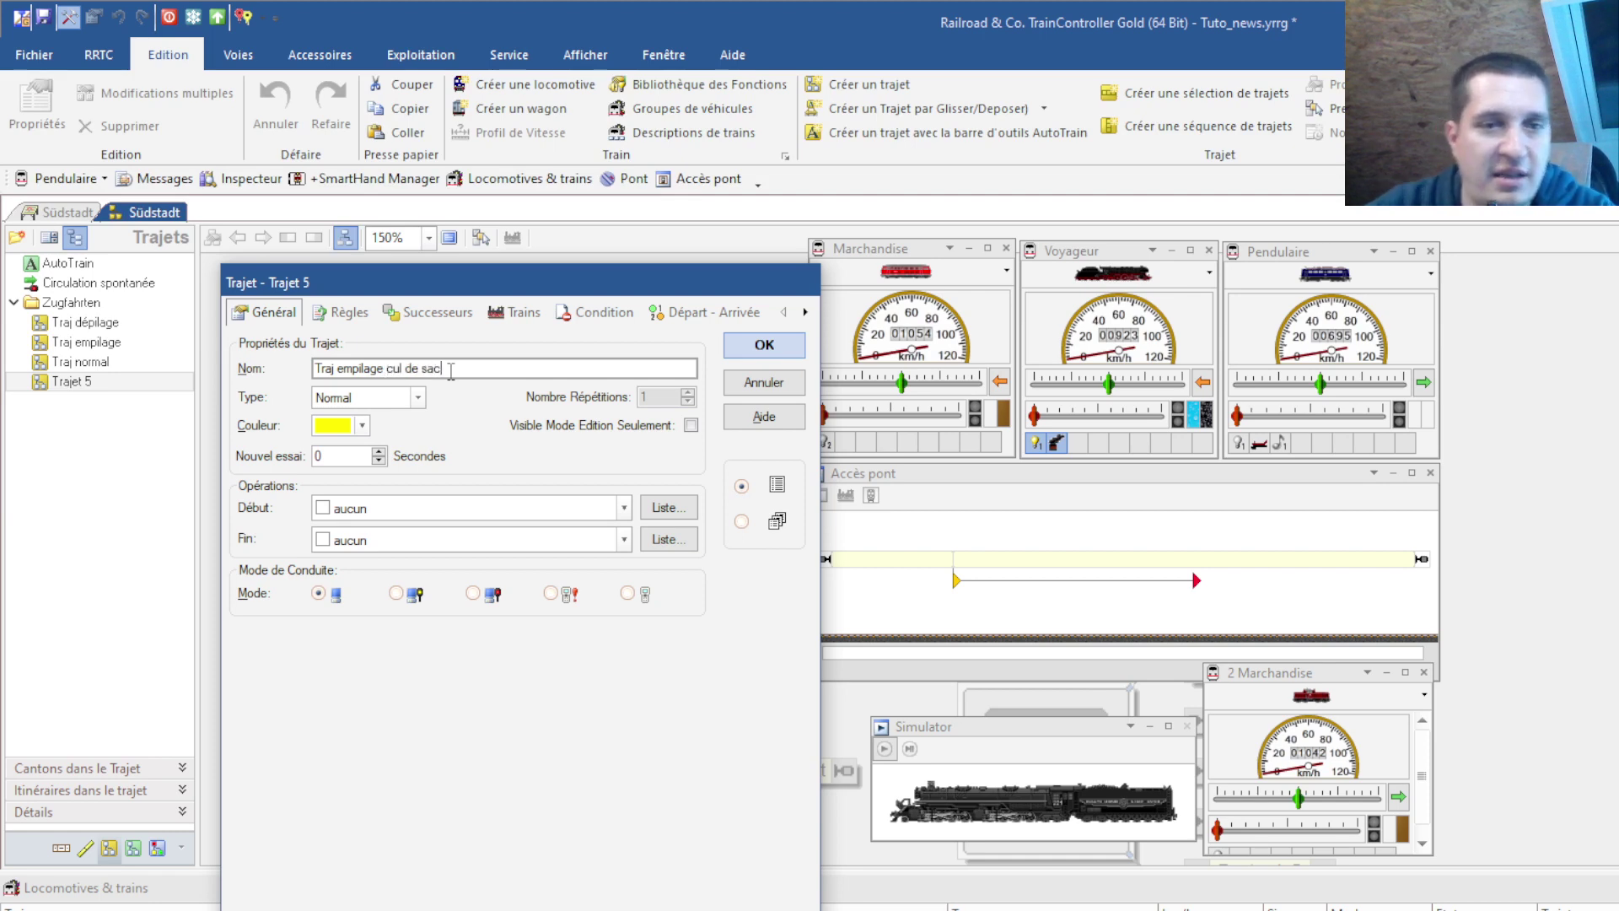
# - Review the rules of Traj empilage cul de sac from departure to services, including Empilage, and accept the schedule
pyautogui.click(342, 313)
pyautogui.scroll(5, 613, 477)
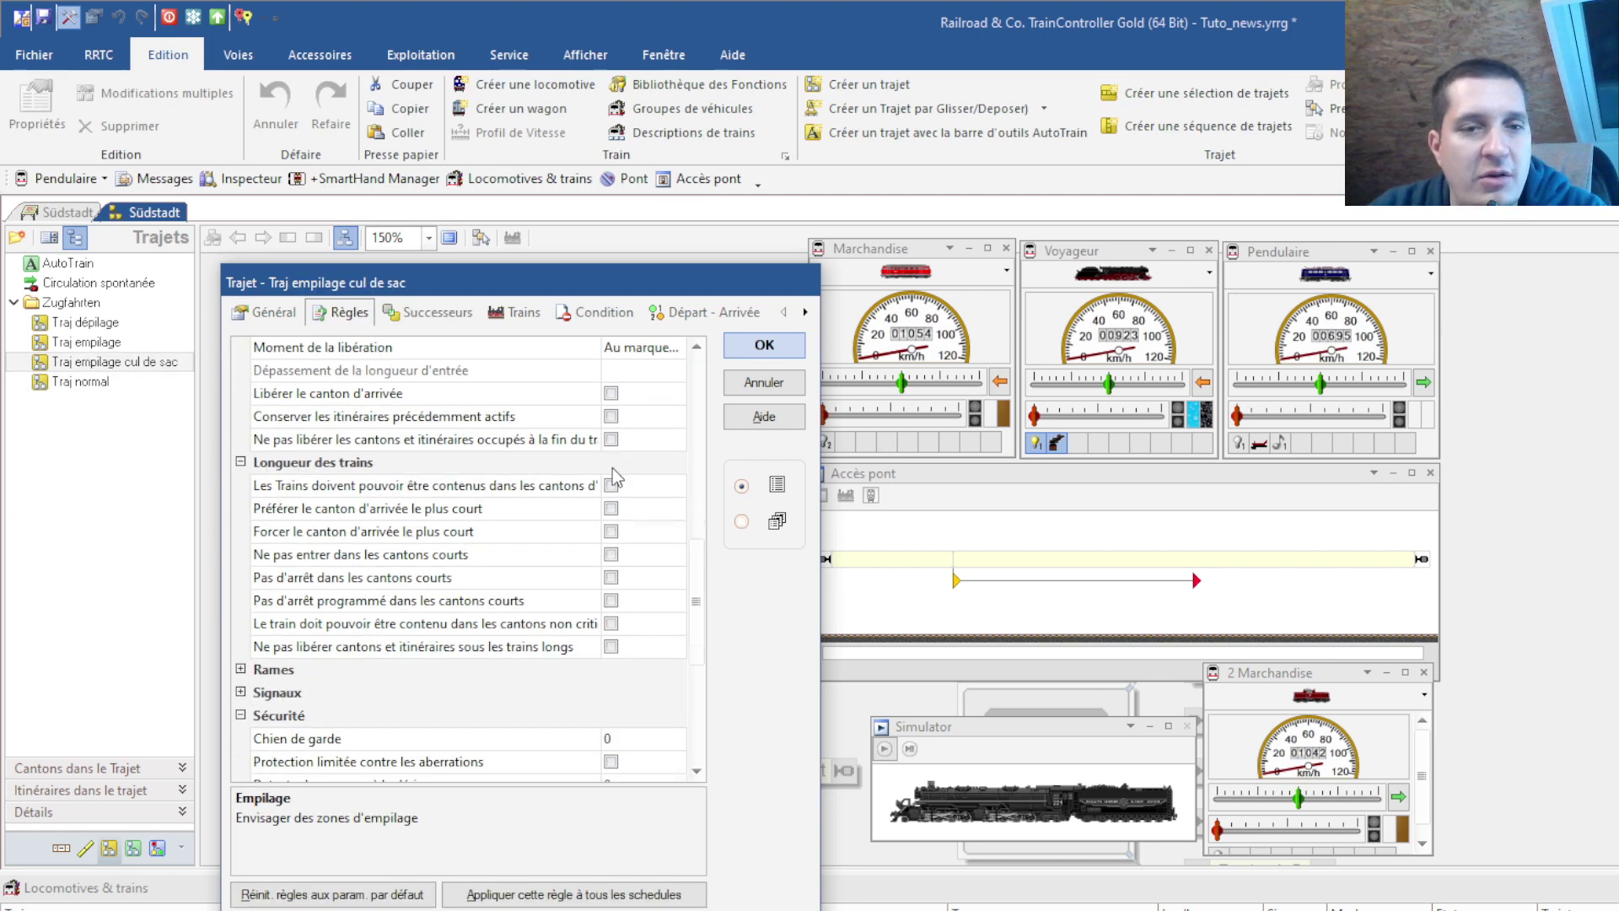
pyautogui.scroll(5, 613, 477)
pyautogui.click(641, 375)
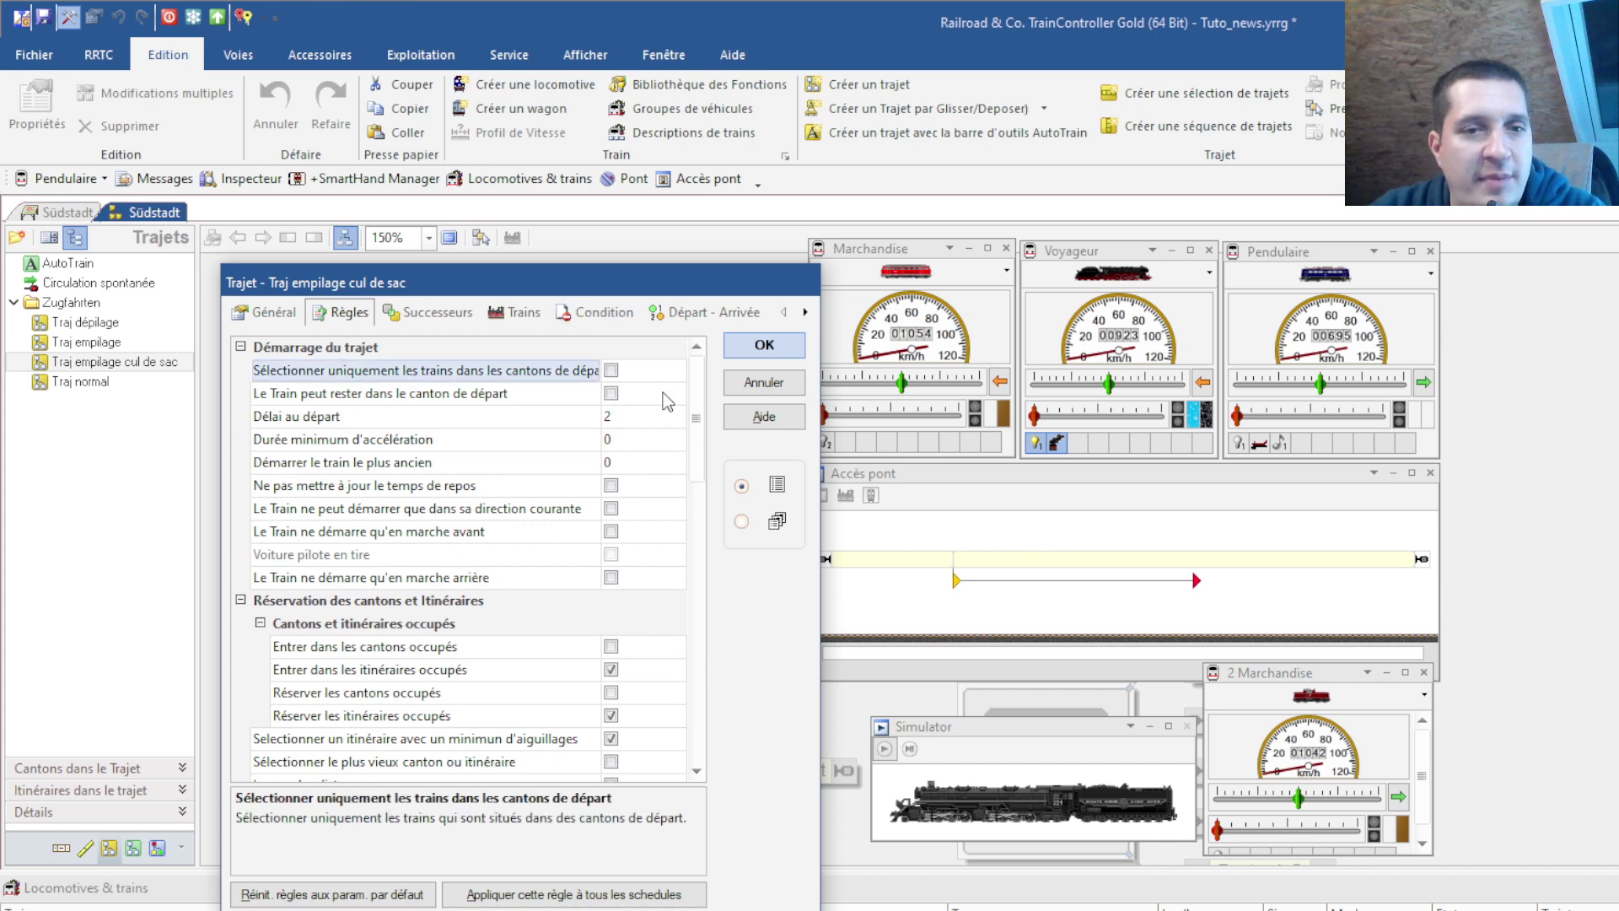
pyautogui.scroll(-10, 516, 506)
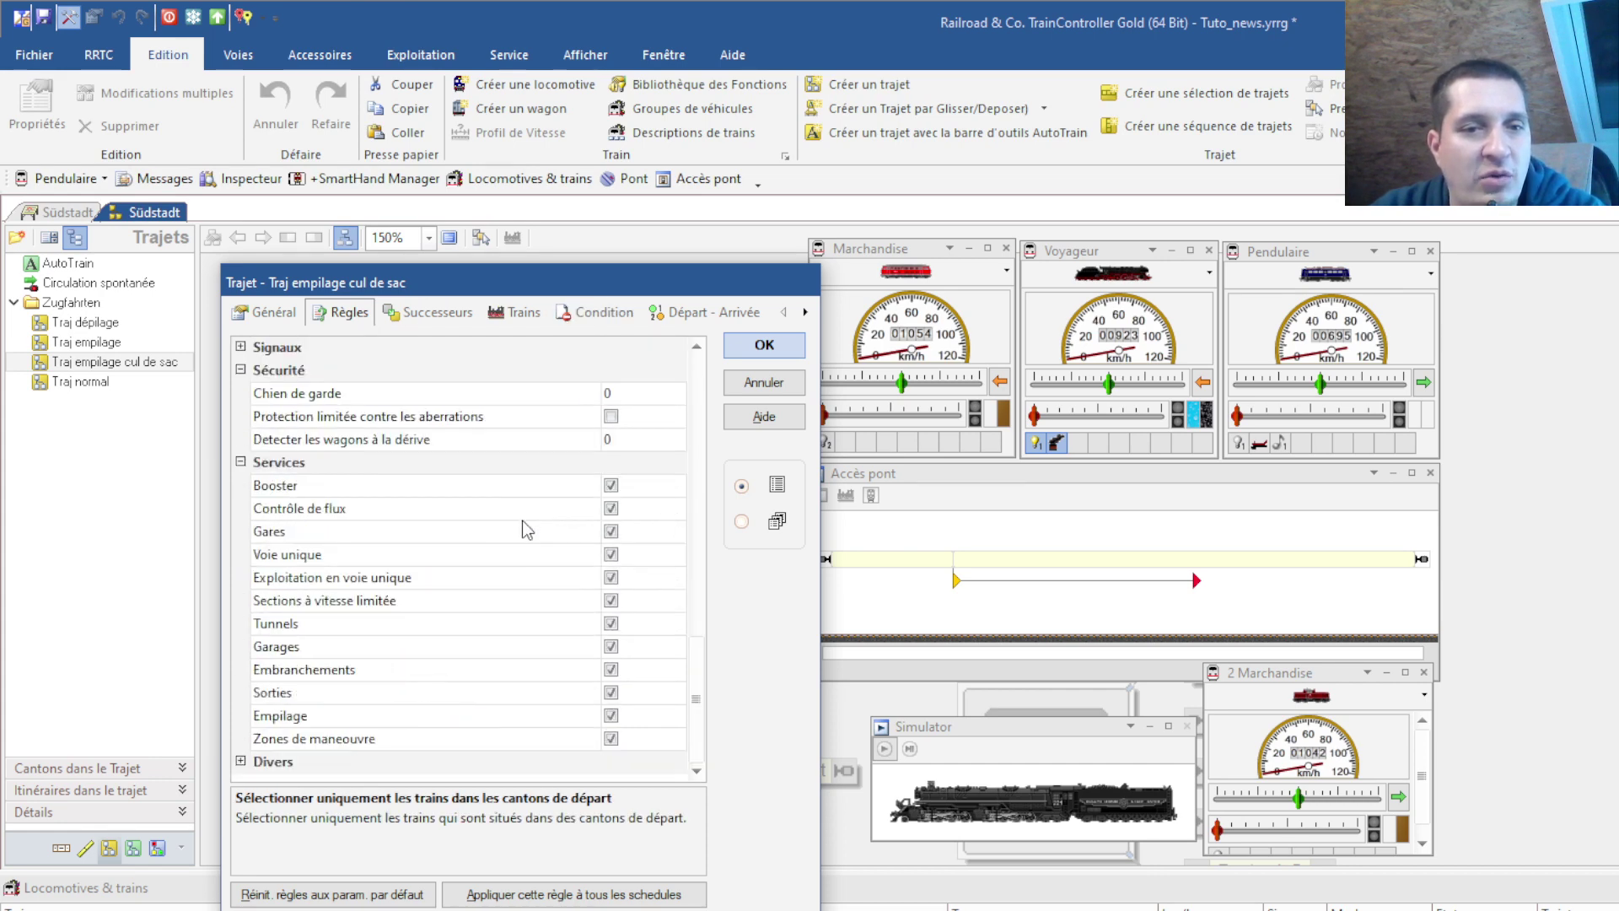
pyautogui.scroll(10, 730, 619)
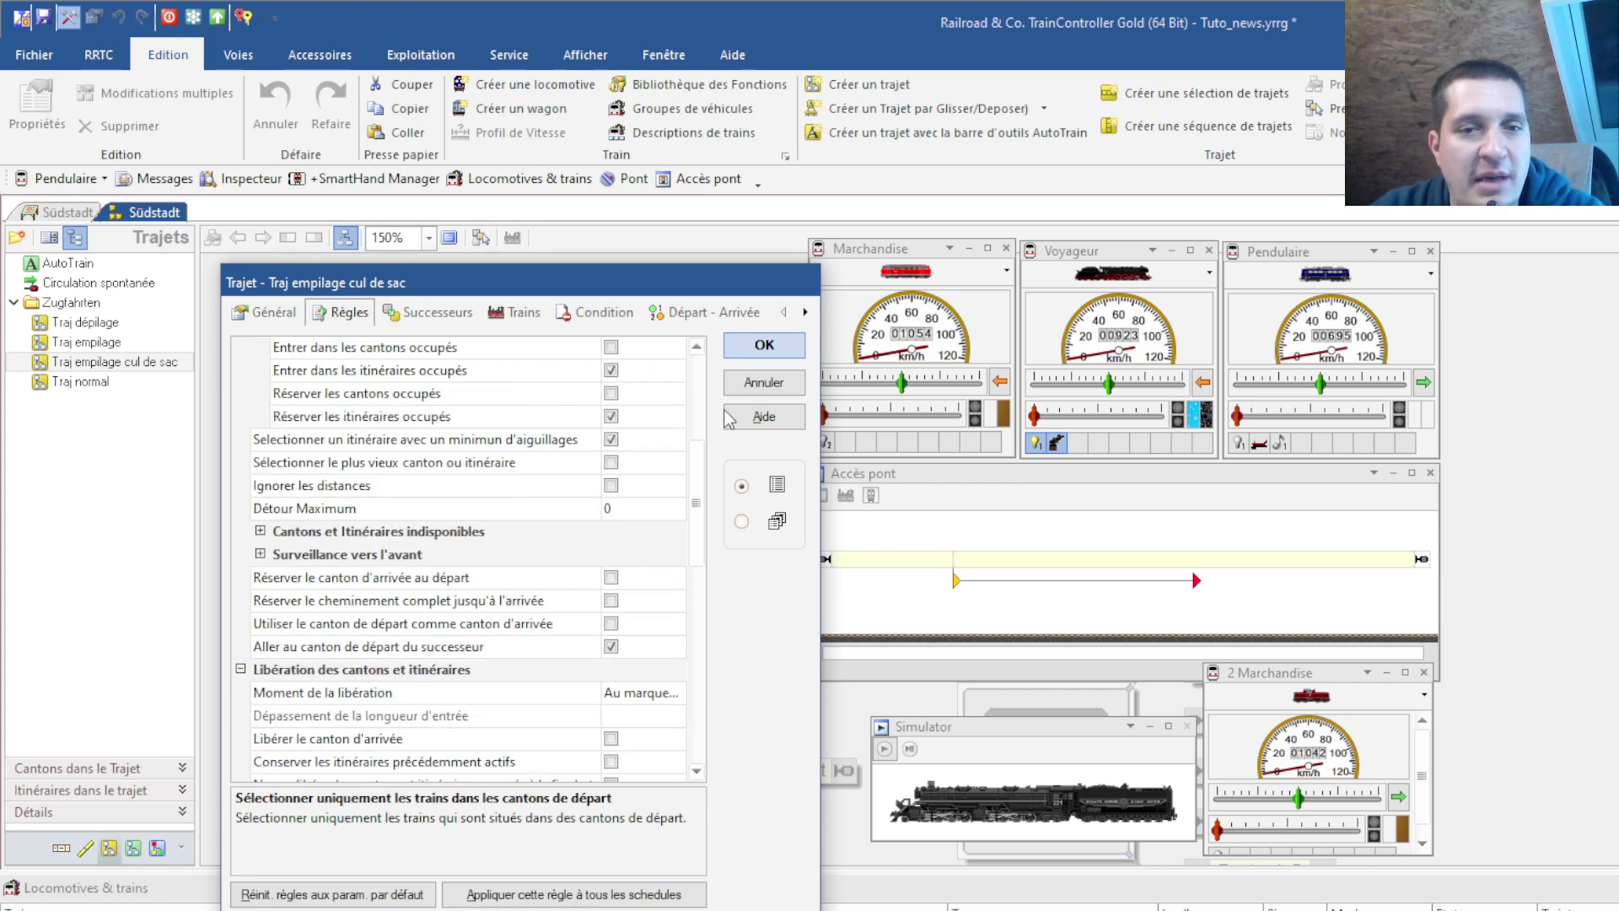
pyautogui.click(764, 344)
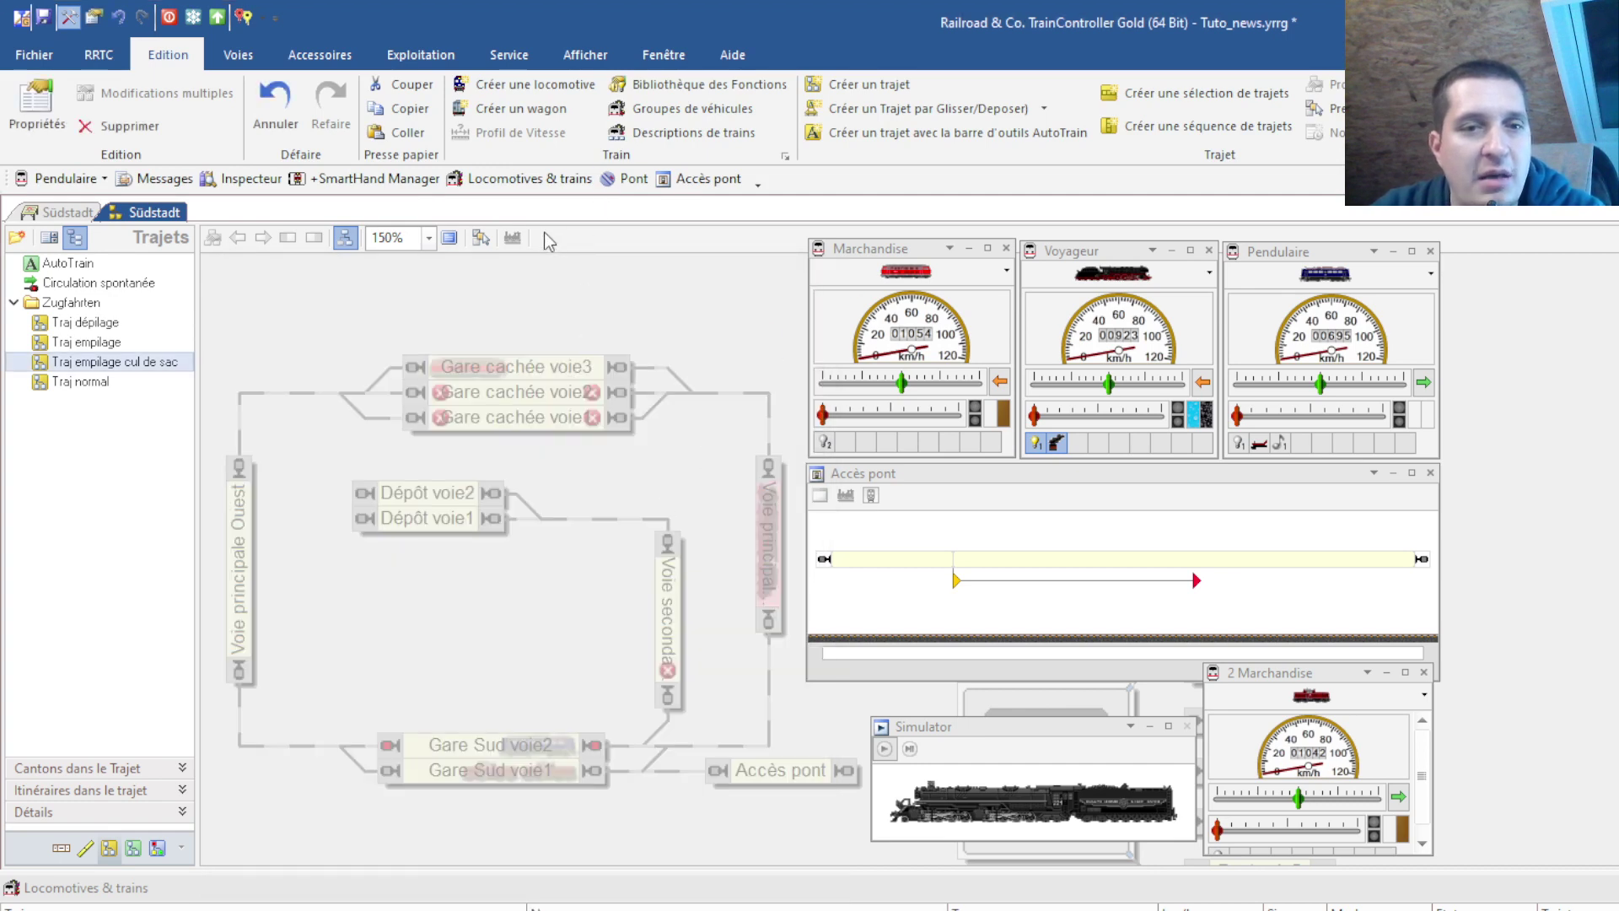
# - Record the schedule's path from Gare Sud voie1, starting rightward, to Accès pont as the rightward destination
pyautogui.click(481, 238)
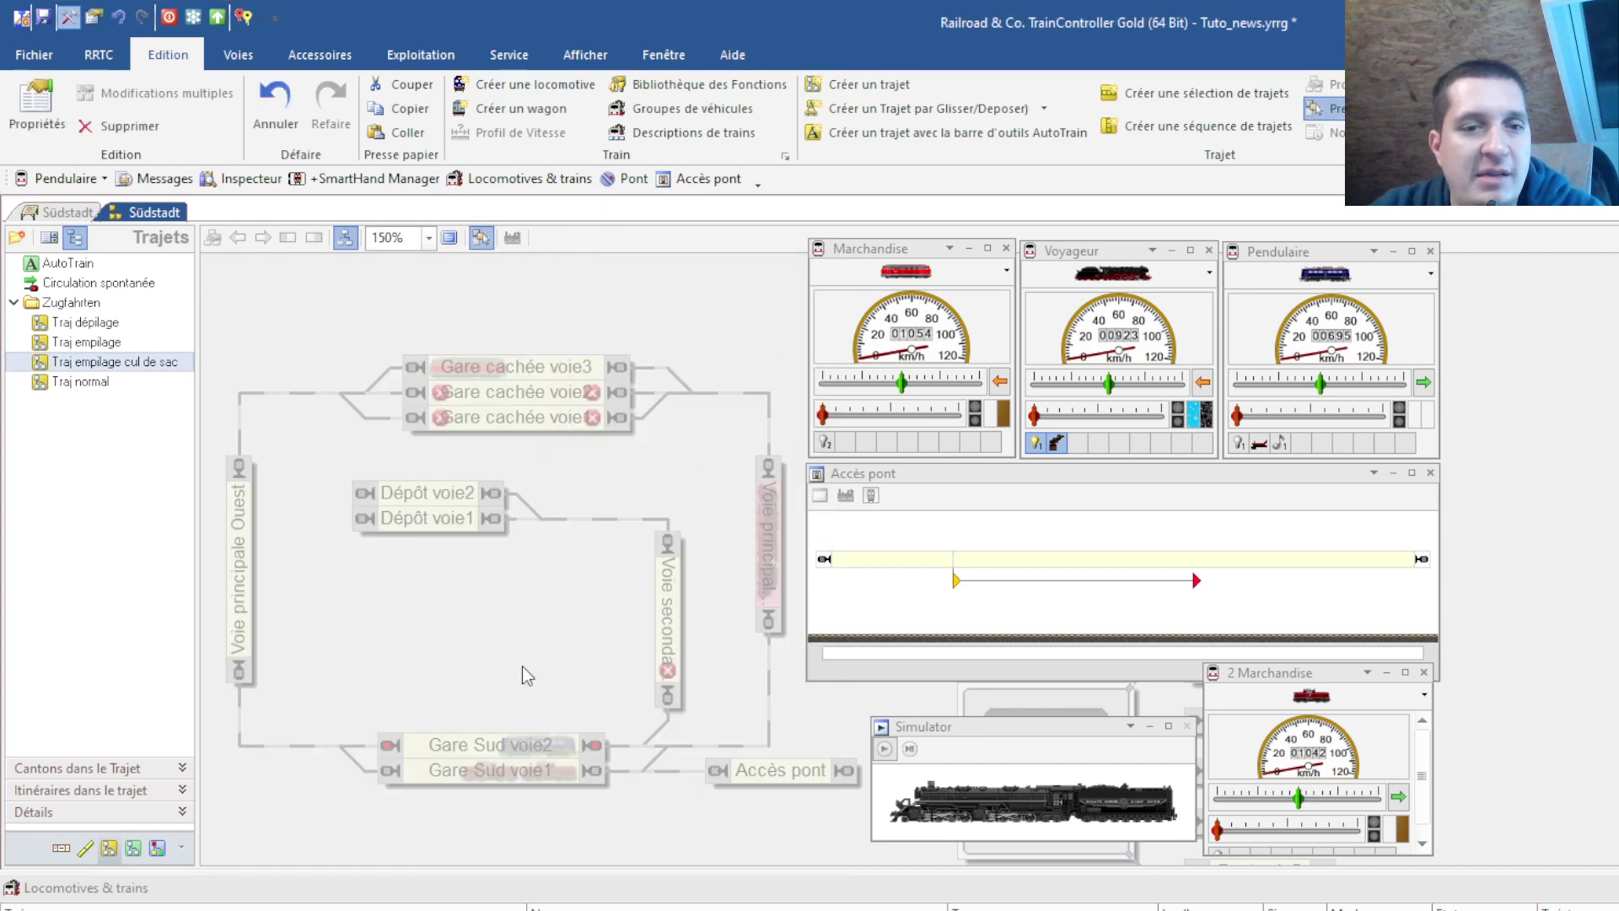
pyautogui.click(531, 771)
pyautogui.click(759, 771)
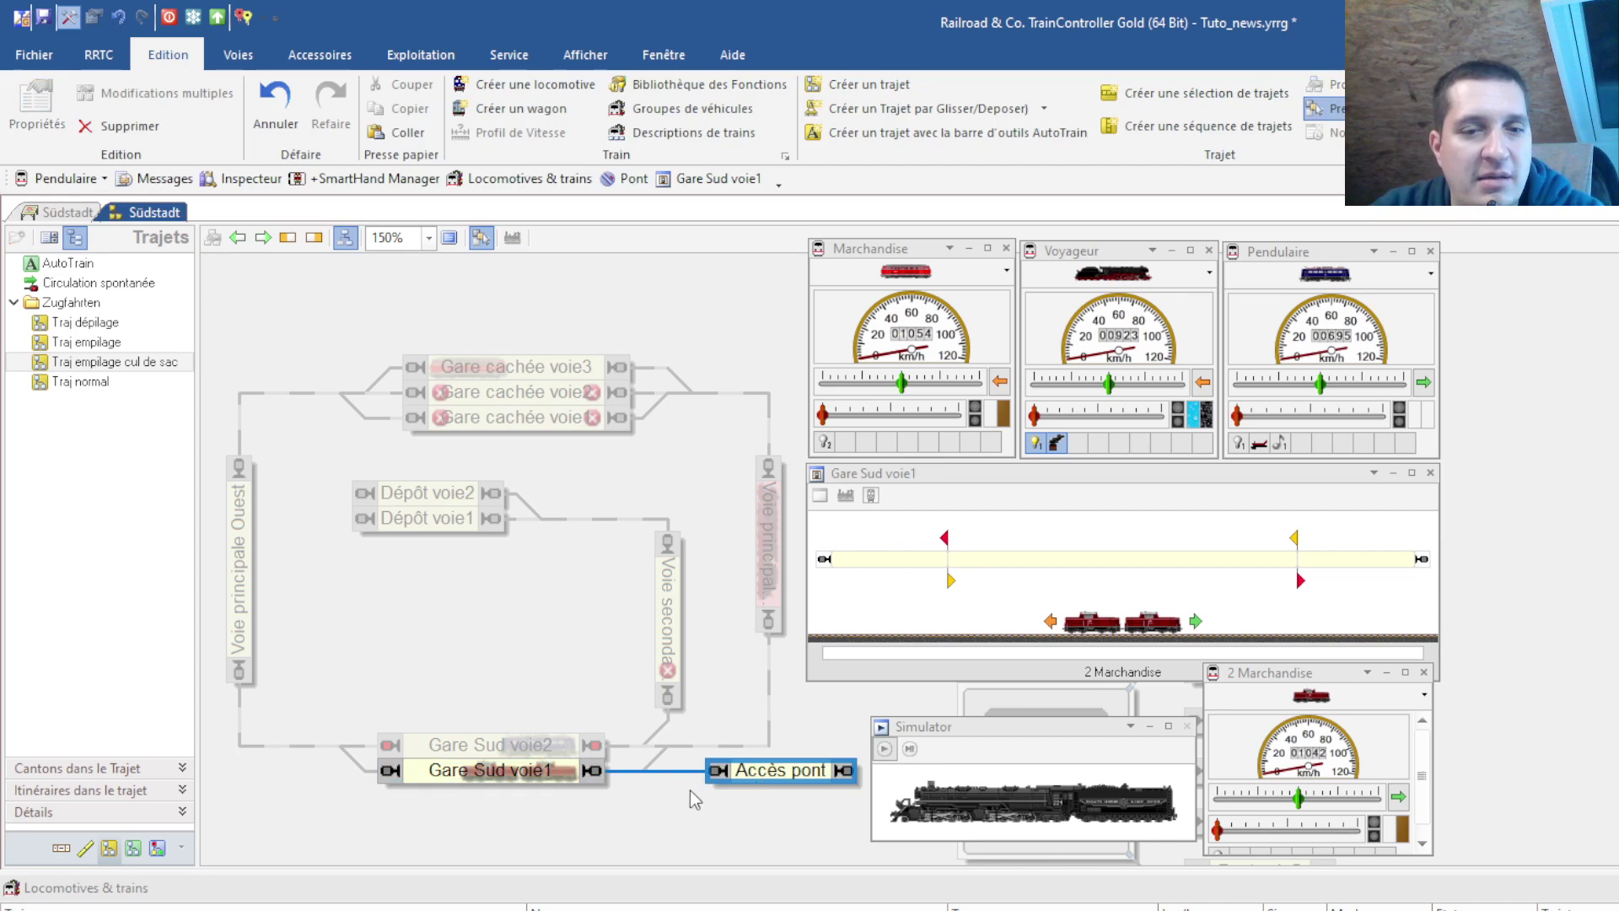
pyautogui.click(559, 769)
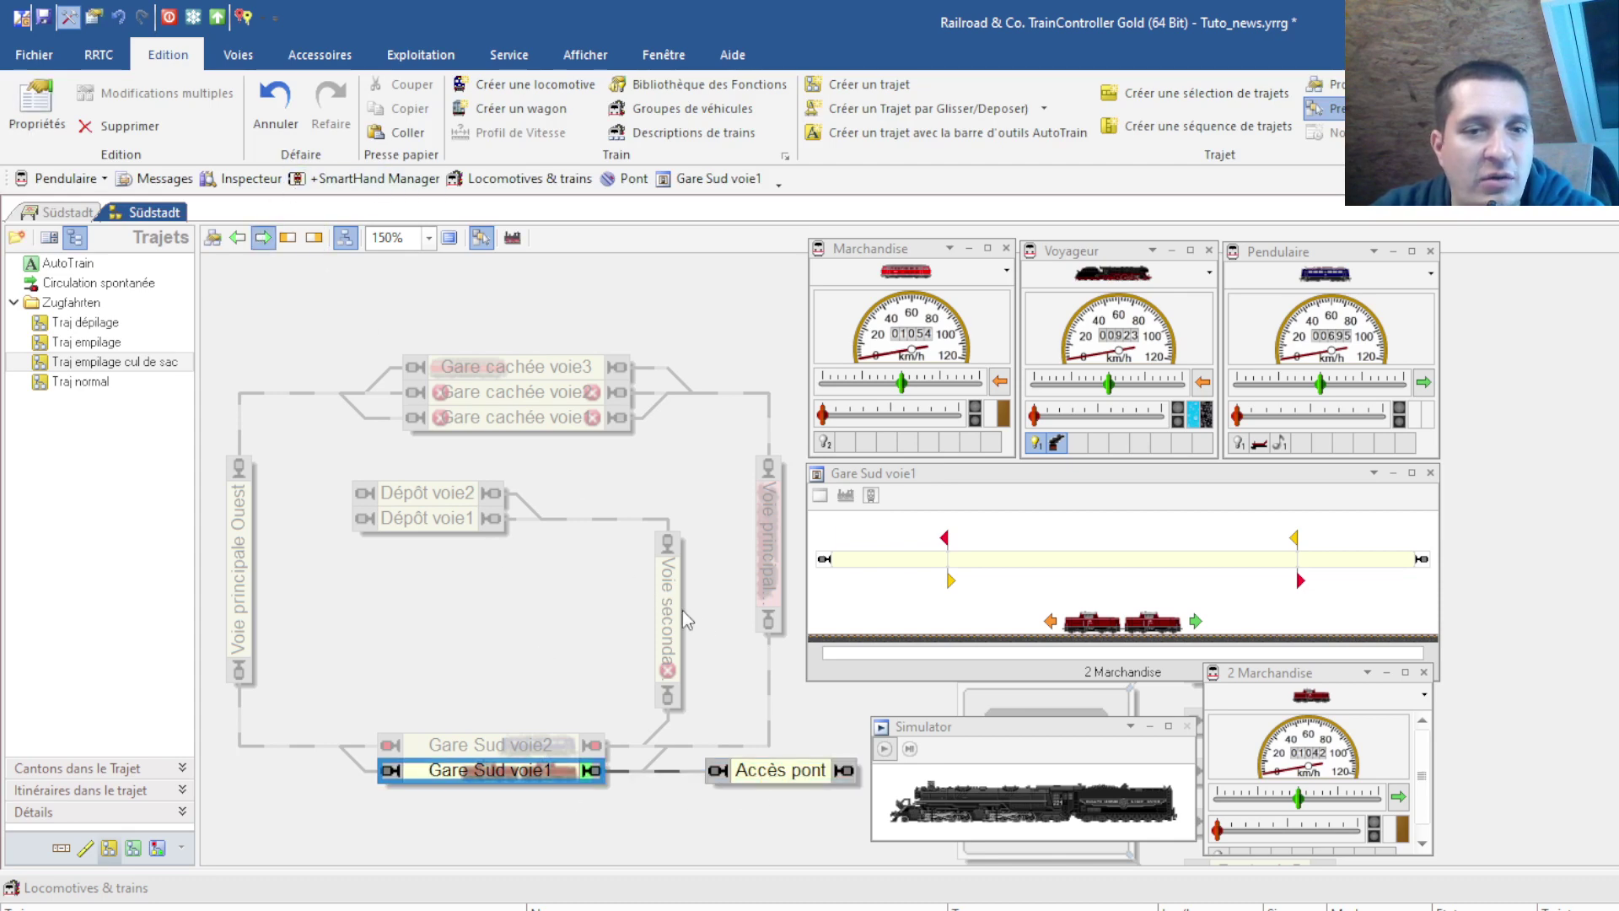
pyautogui.click(755, 772)
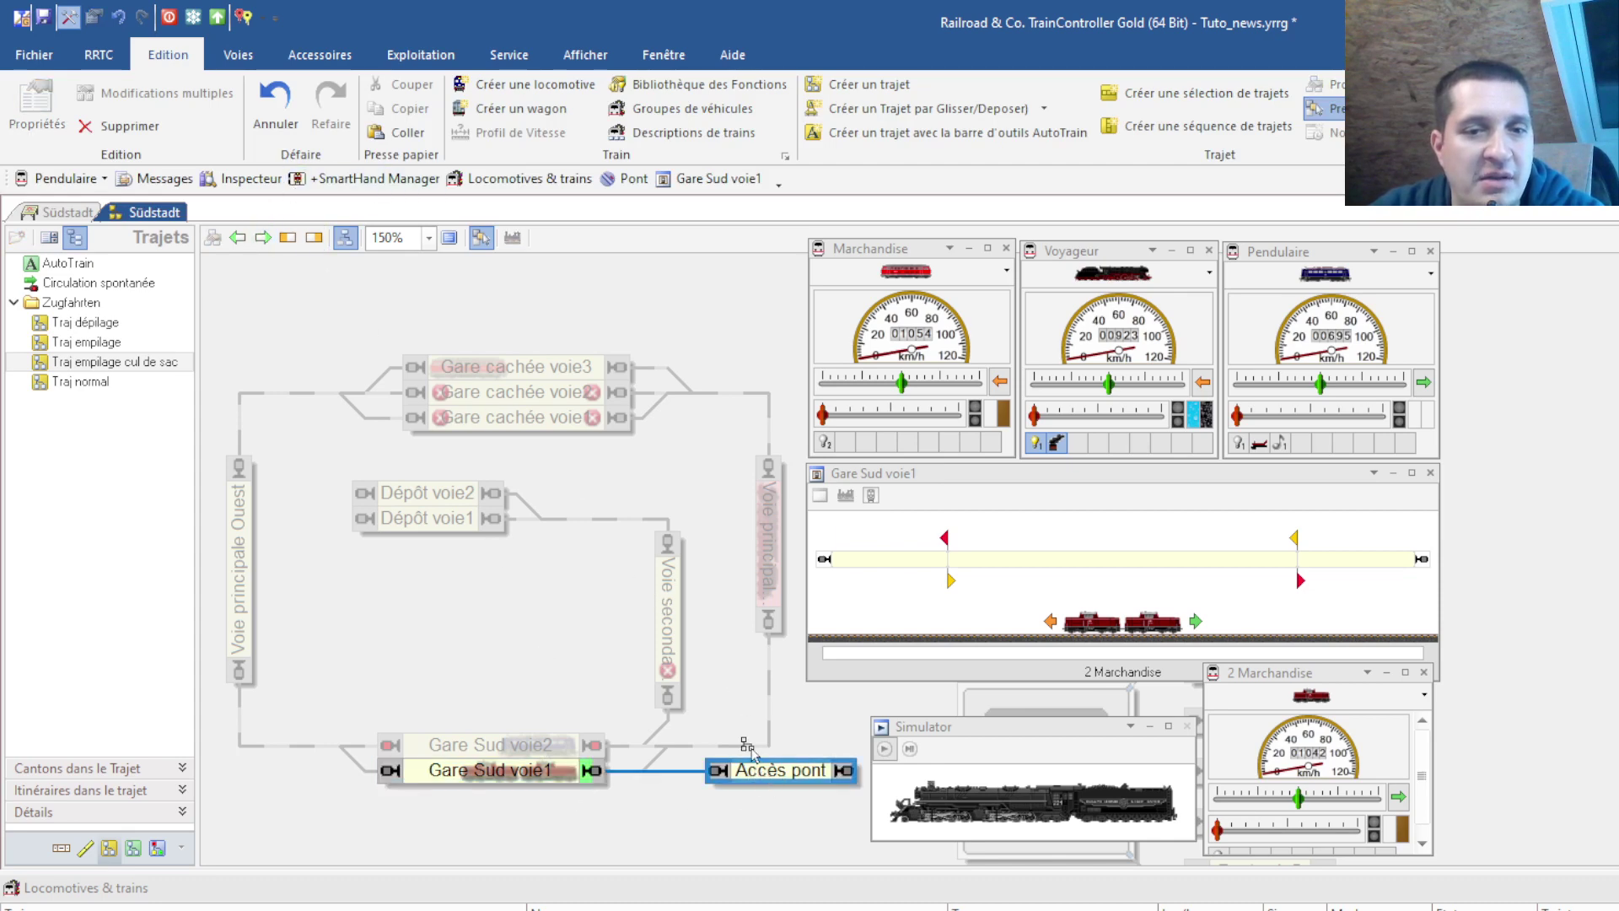
pyautogui.click(320, 239)
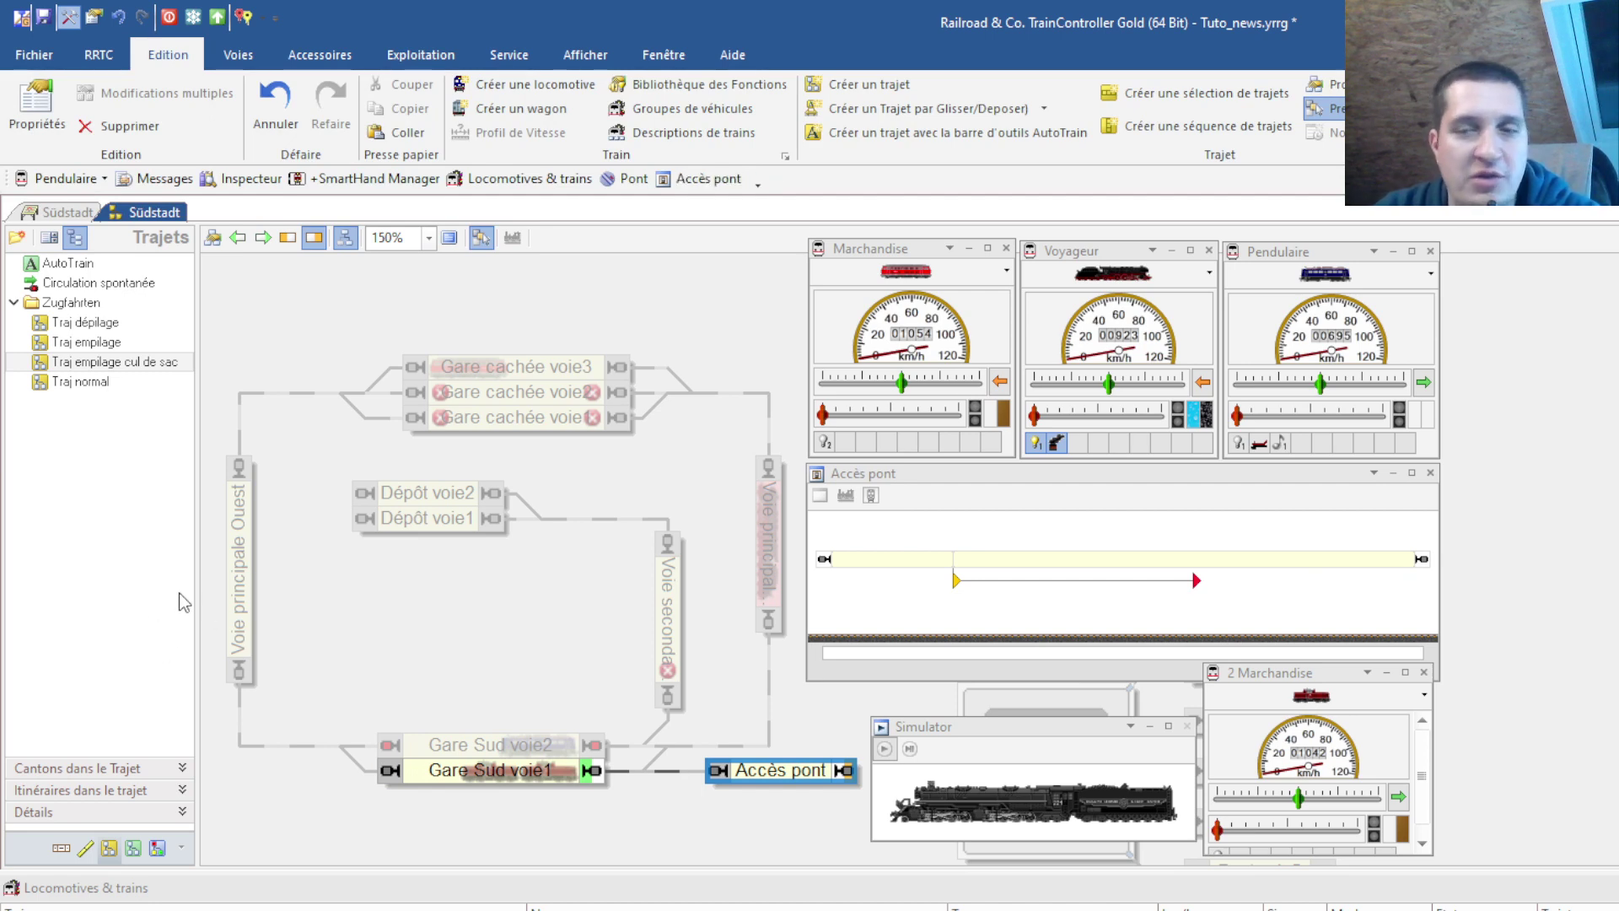
# - Assign Traj empilage cul de sac as the operation of the Empilage cul de sac push button on the switchboard
pyautogui.click(69, 212)
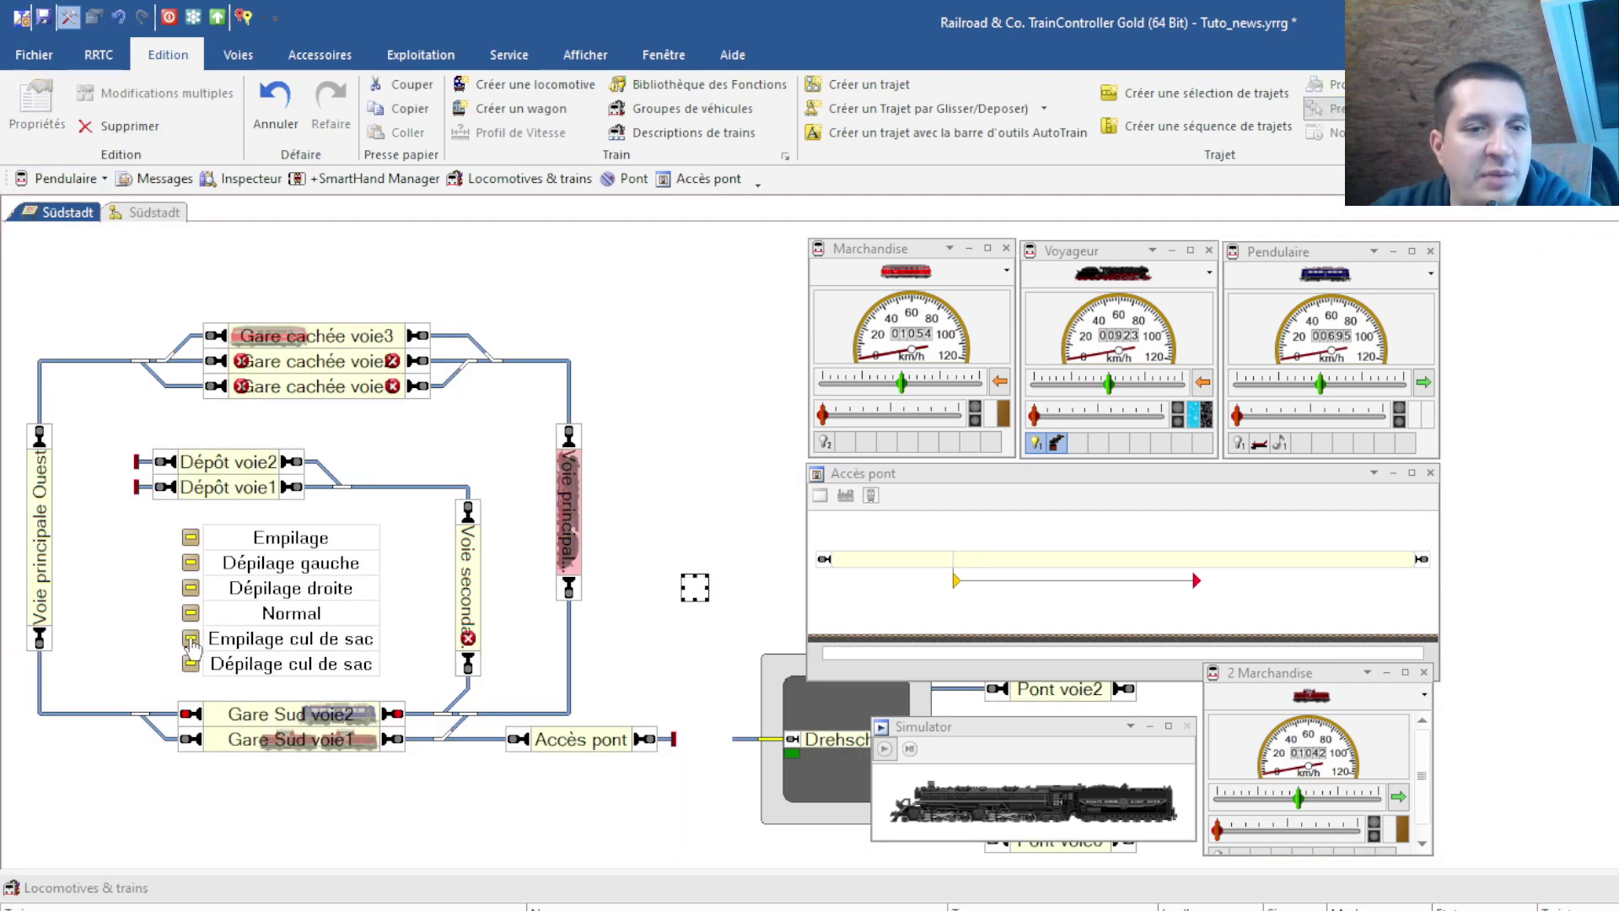
pyautogui.doubleClick(192, 639)
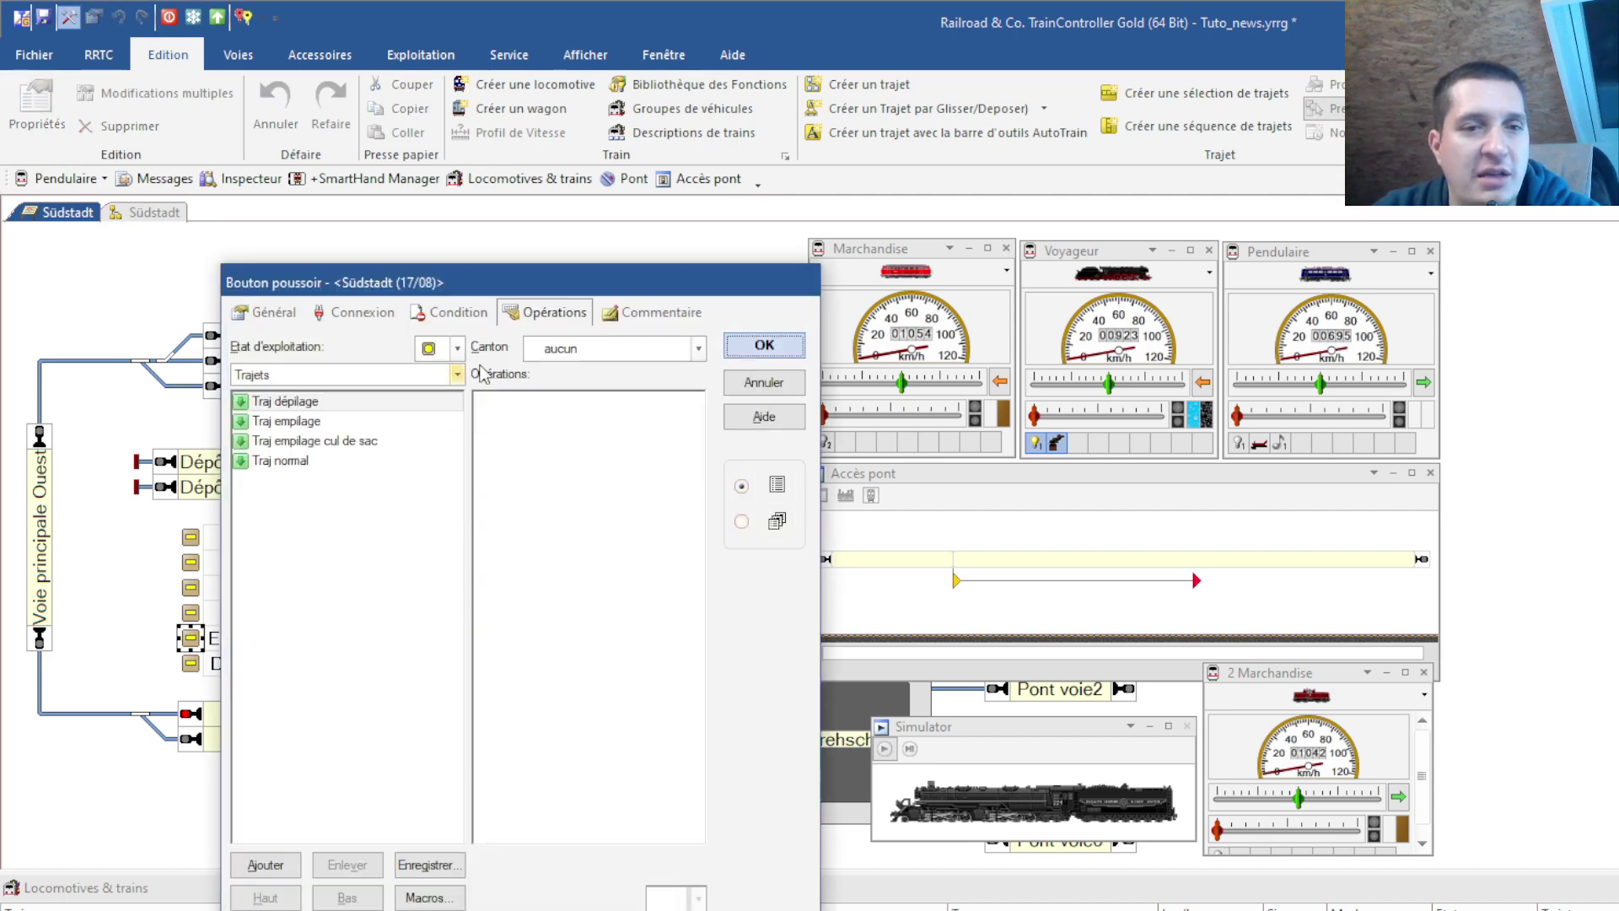
pyautogui.click(342, 442)
pyautogui.moveTo(341, 447); pyautogui.dragTo(516, 514)
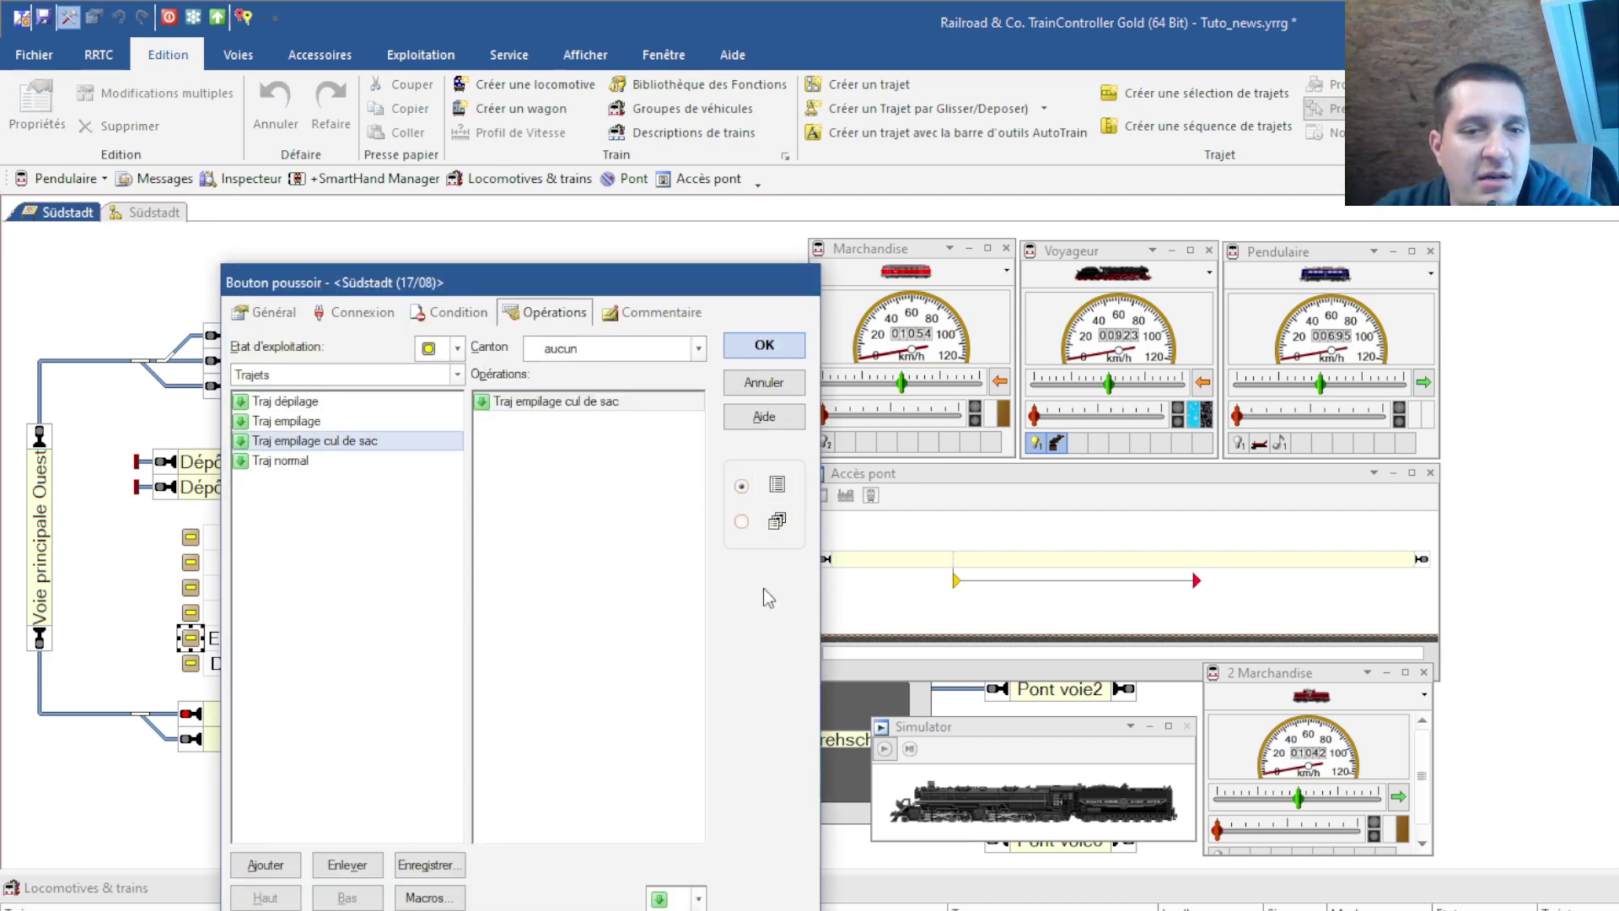
pyautogui.click(767, 344)
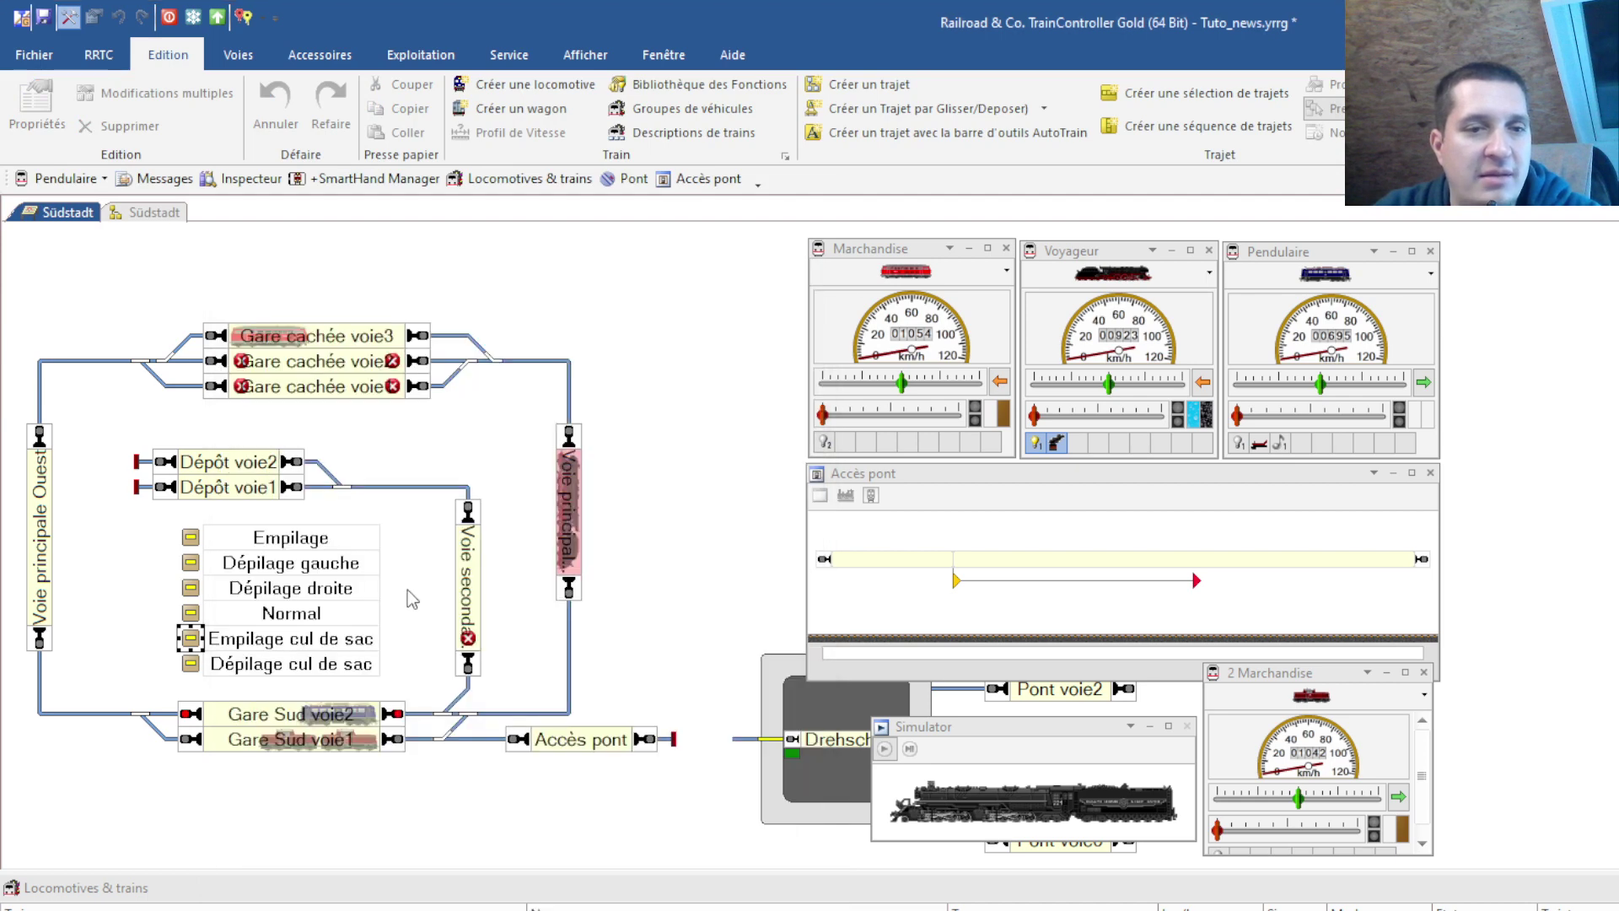
# - Assign Traj empilage cul de sac to the Dépilage cul de sac push button, set to run in the reverse direction
pyautogui.click(191, 664)
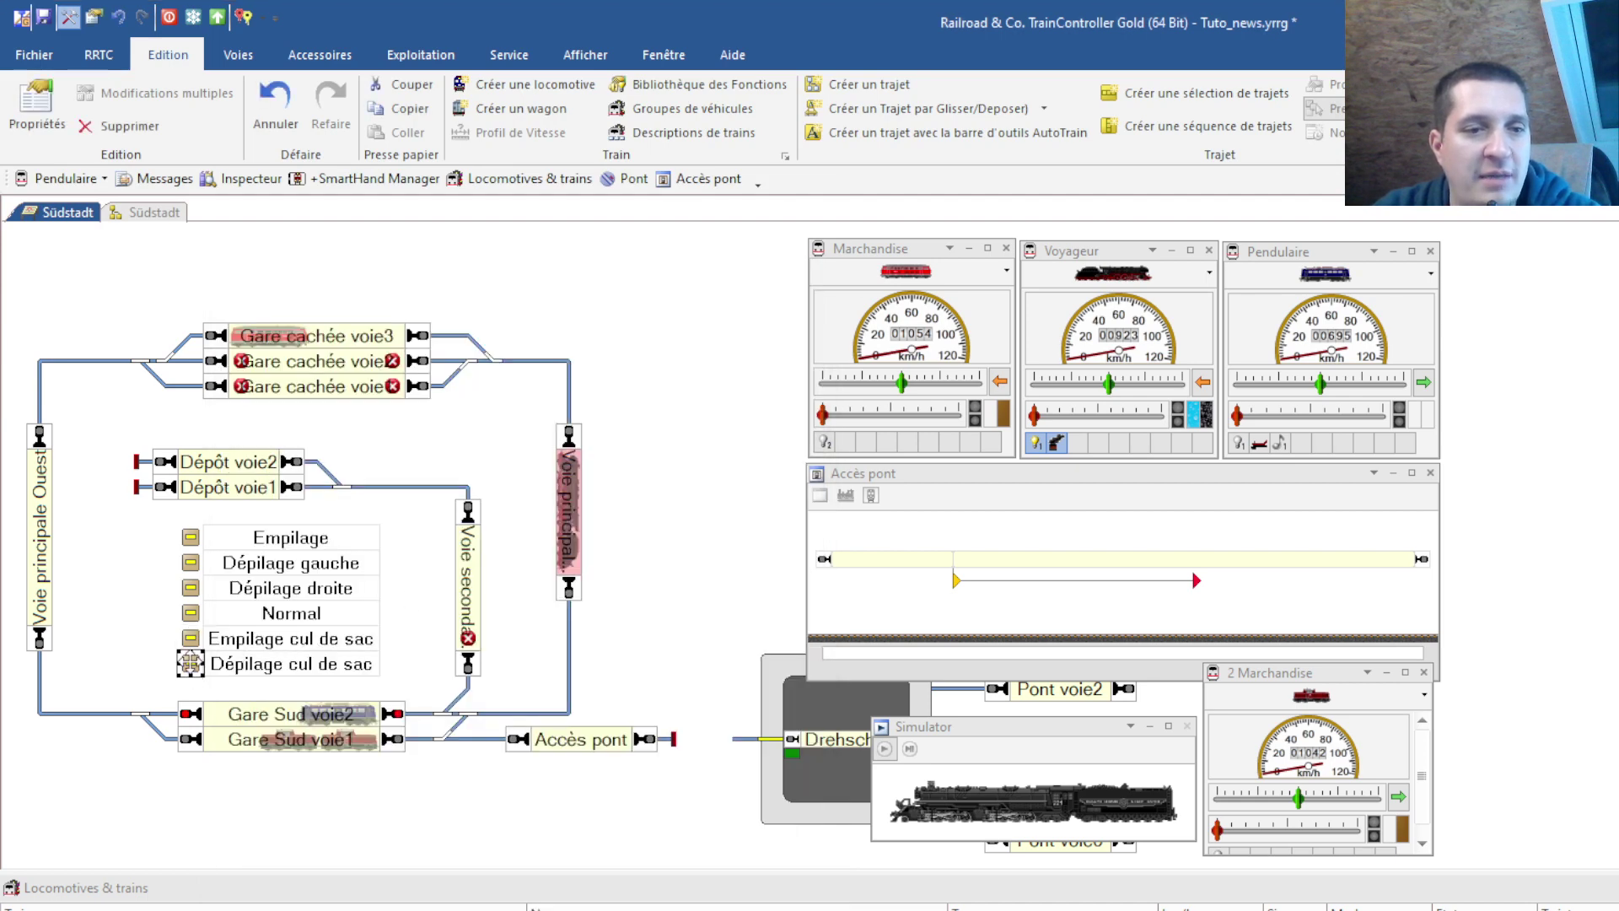
pyautogui.doubleClick(323, 666)
pyautogui.click(326, 444)
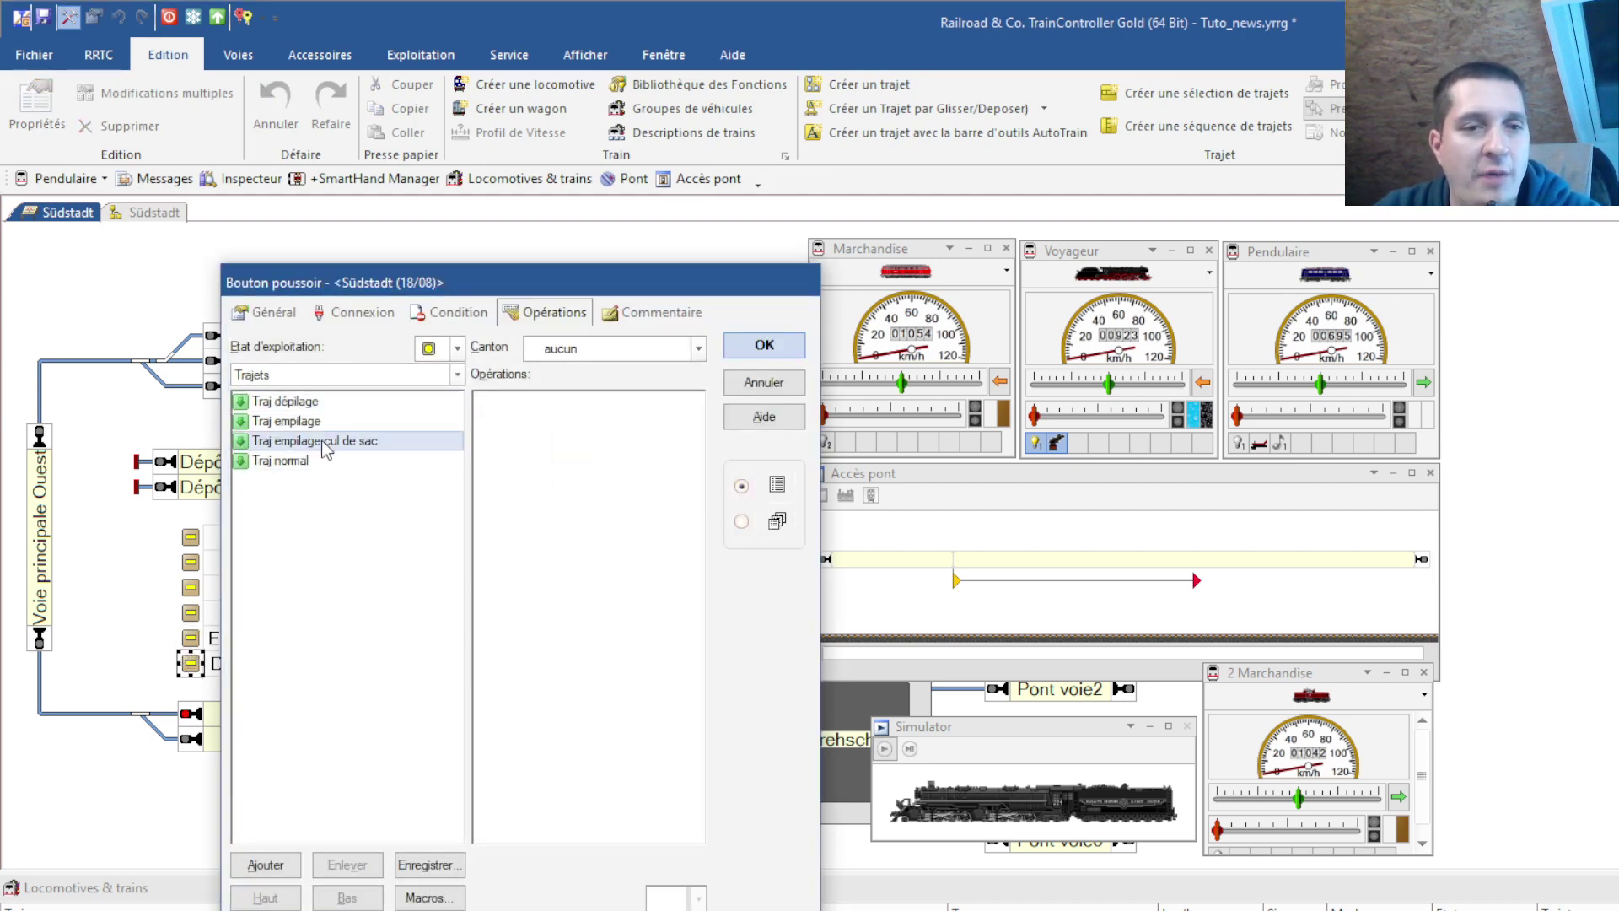
pyautogui.doubleClick(326, 445)
pyautogui.click(698, 900)
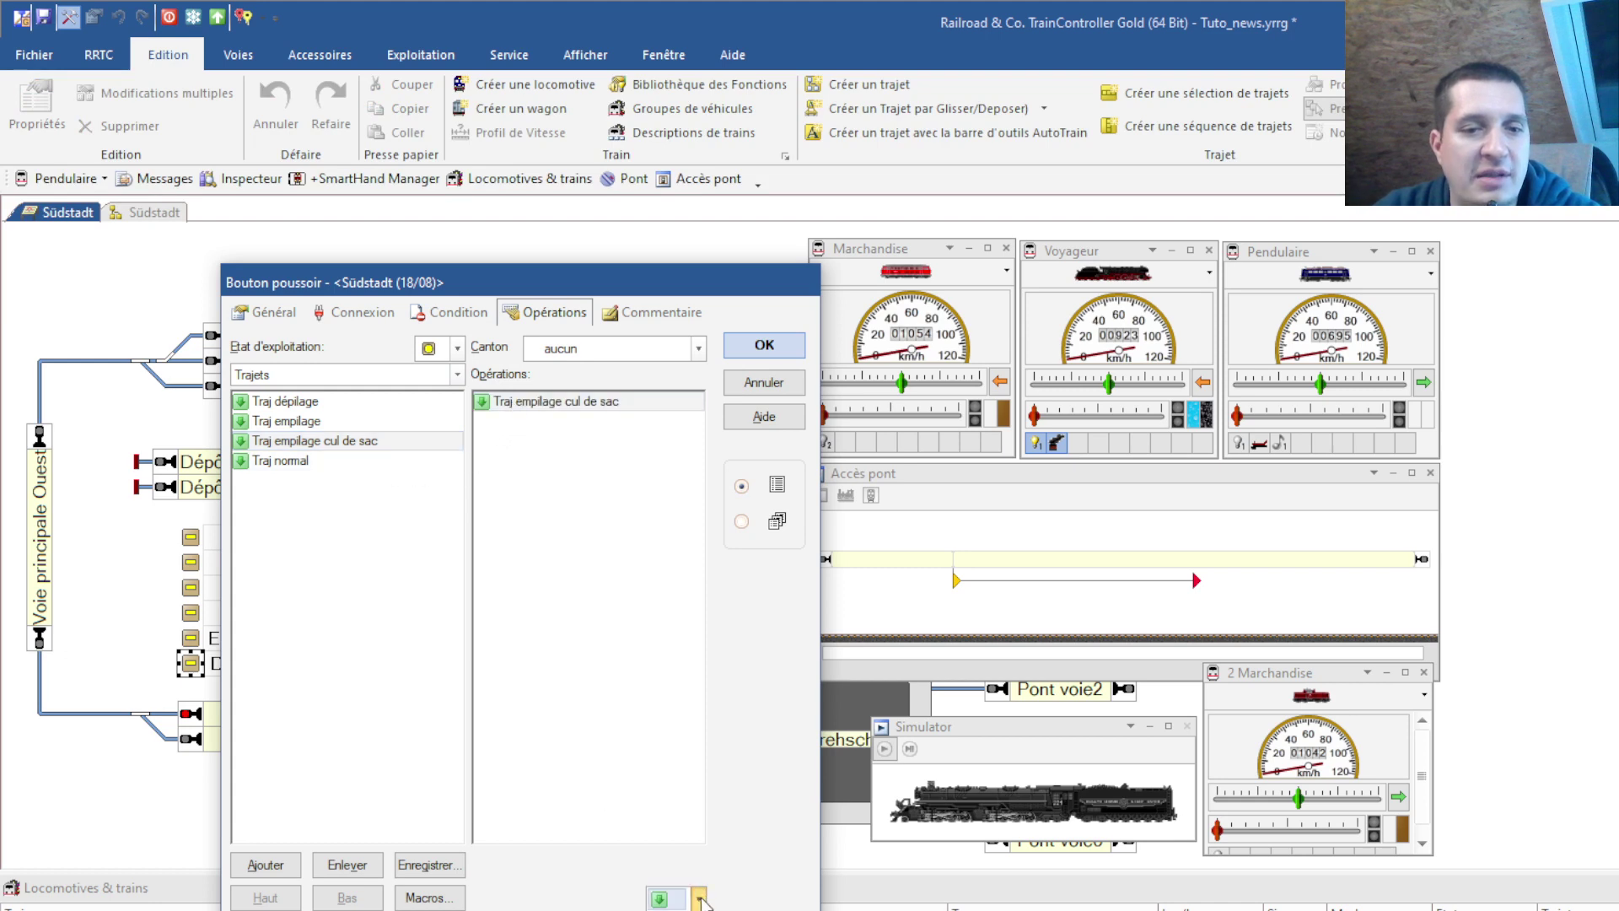
pyautogui.click(783, 559)
pyautogui.click(762, 347)
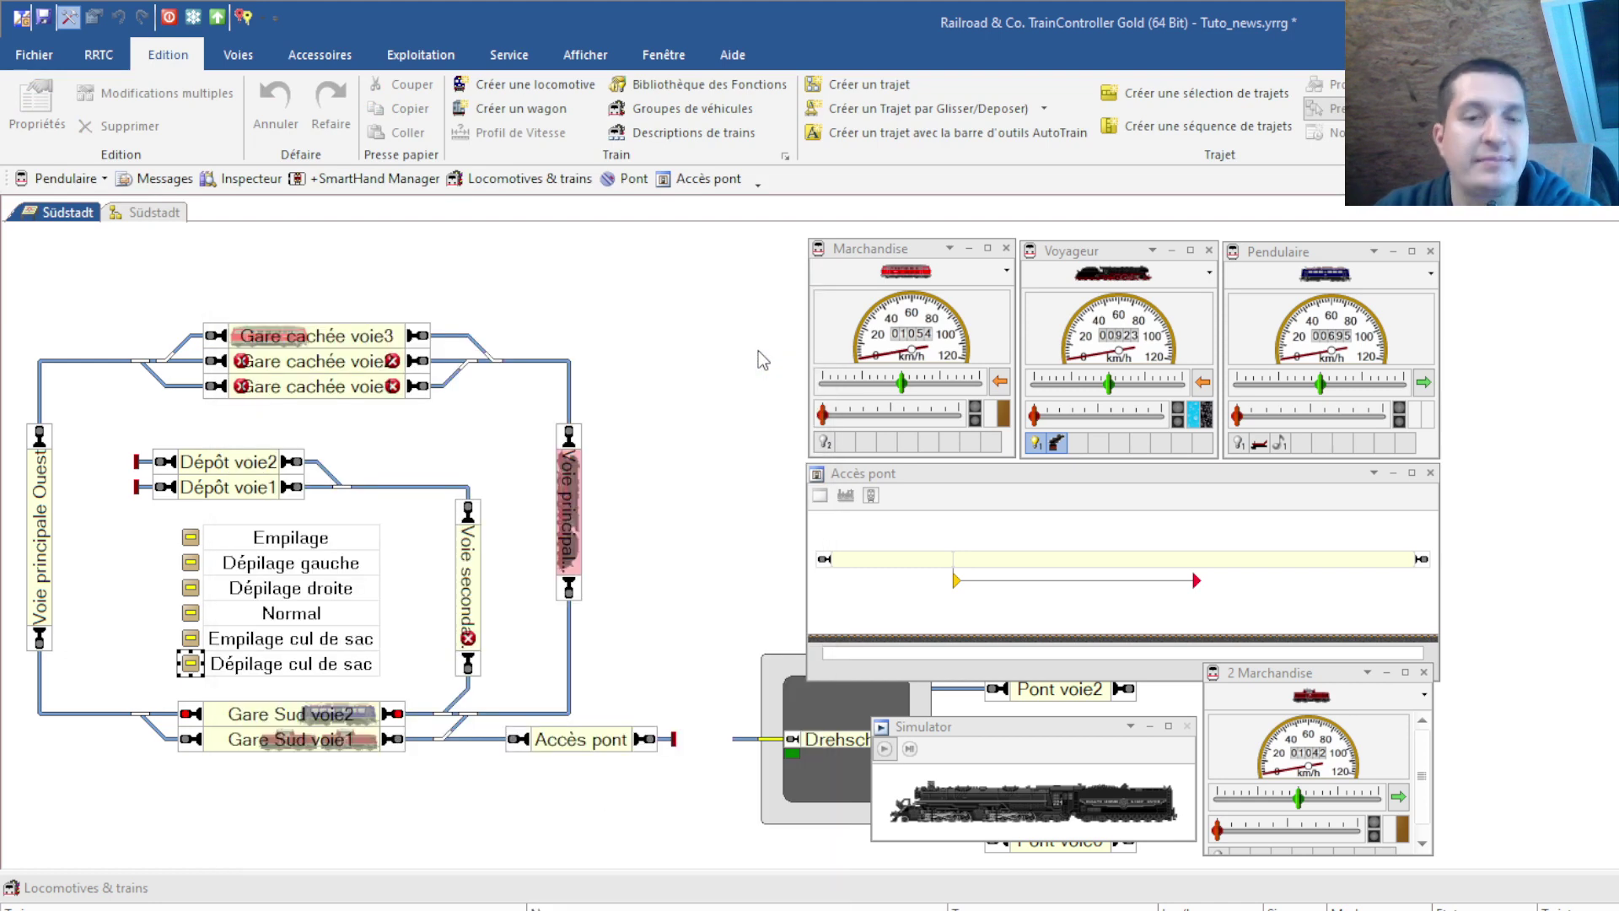
# - Save the project, leave edit mode and start the simulator
pyautogui.click(42, 17)
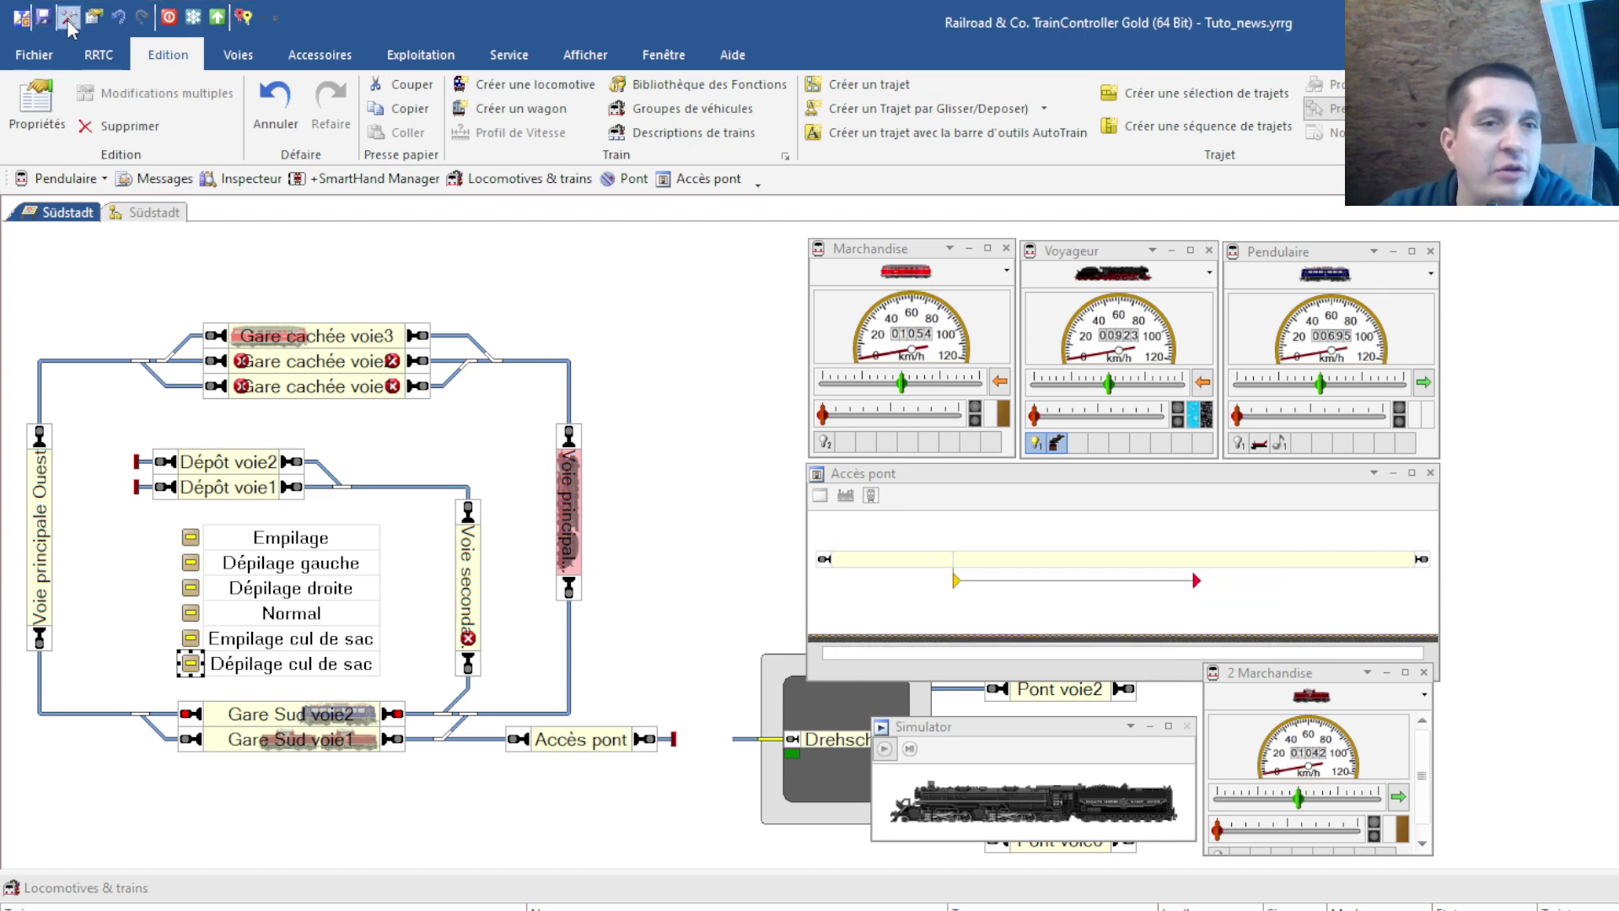
pyautogui.click(68, 17)
pyautogui.click(378, 293)
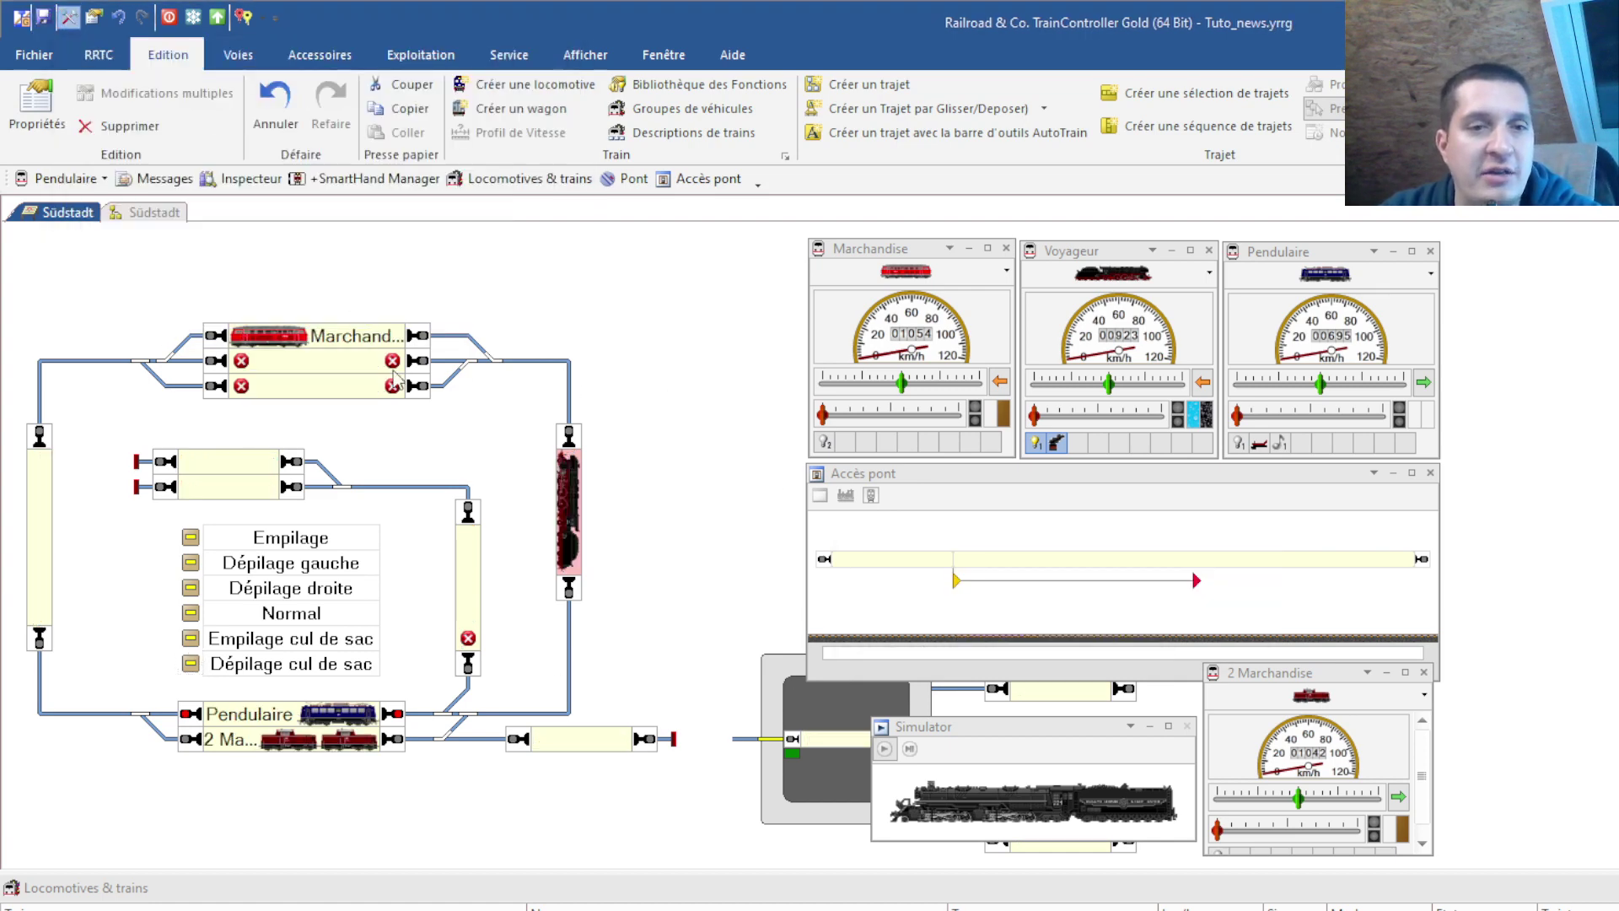
pyautogui.click(883, 749)
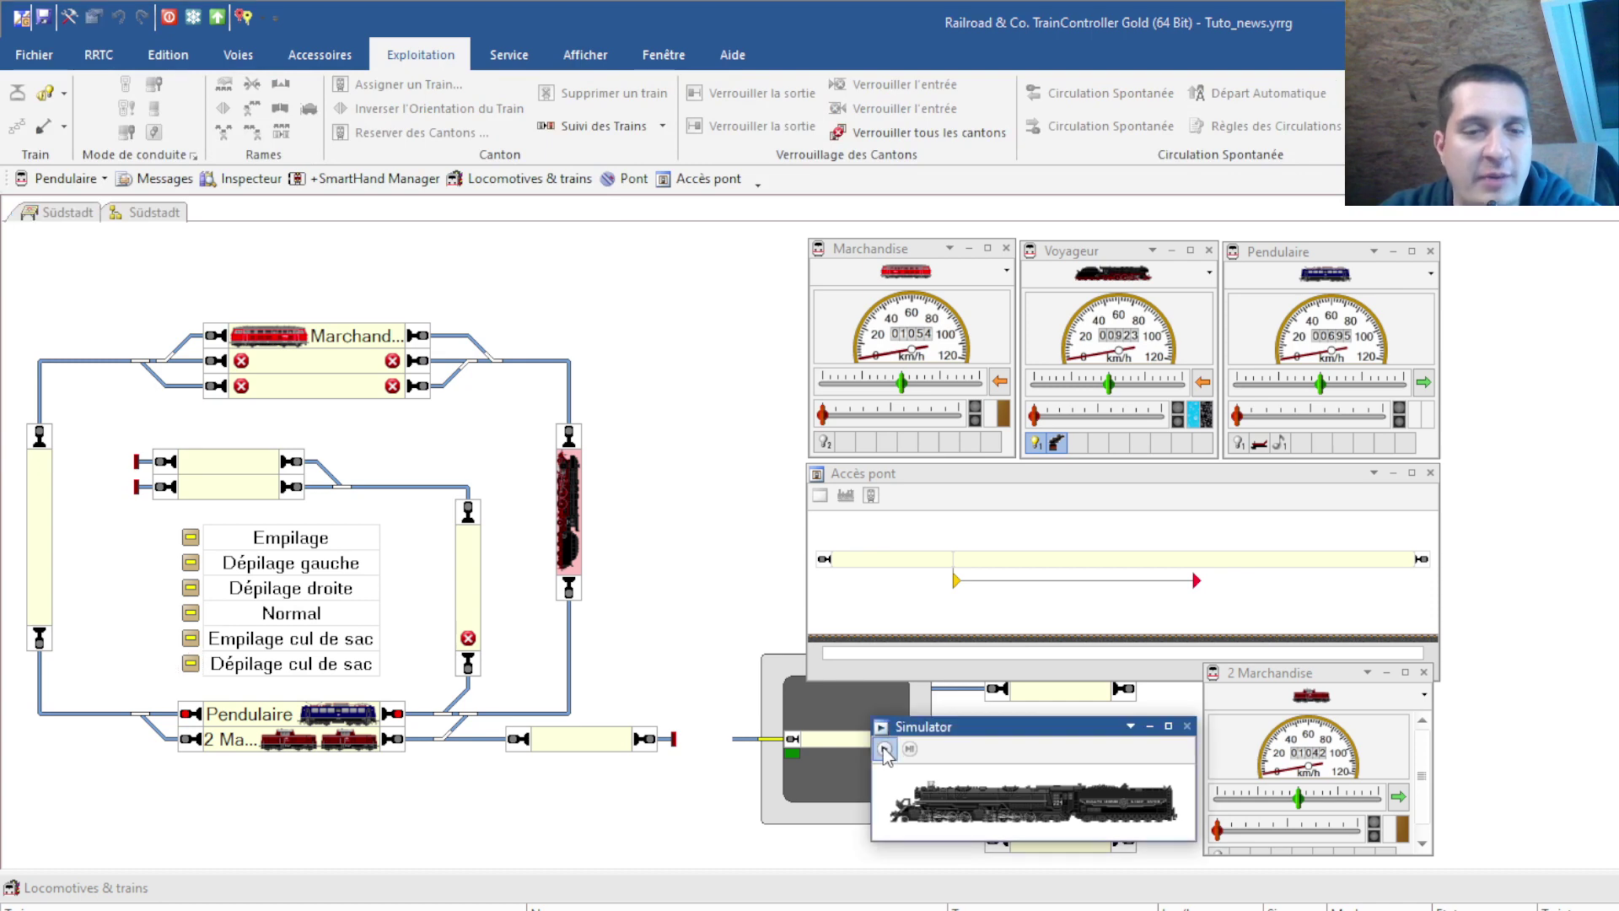
# - Stack 2 Marchandise and the Pendulaire in Accès pont with Empilage cul de sac, transferring the Pendulaire to Gare Sud voie1 between the two runs
pyautogui.click(362, 752)
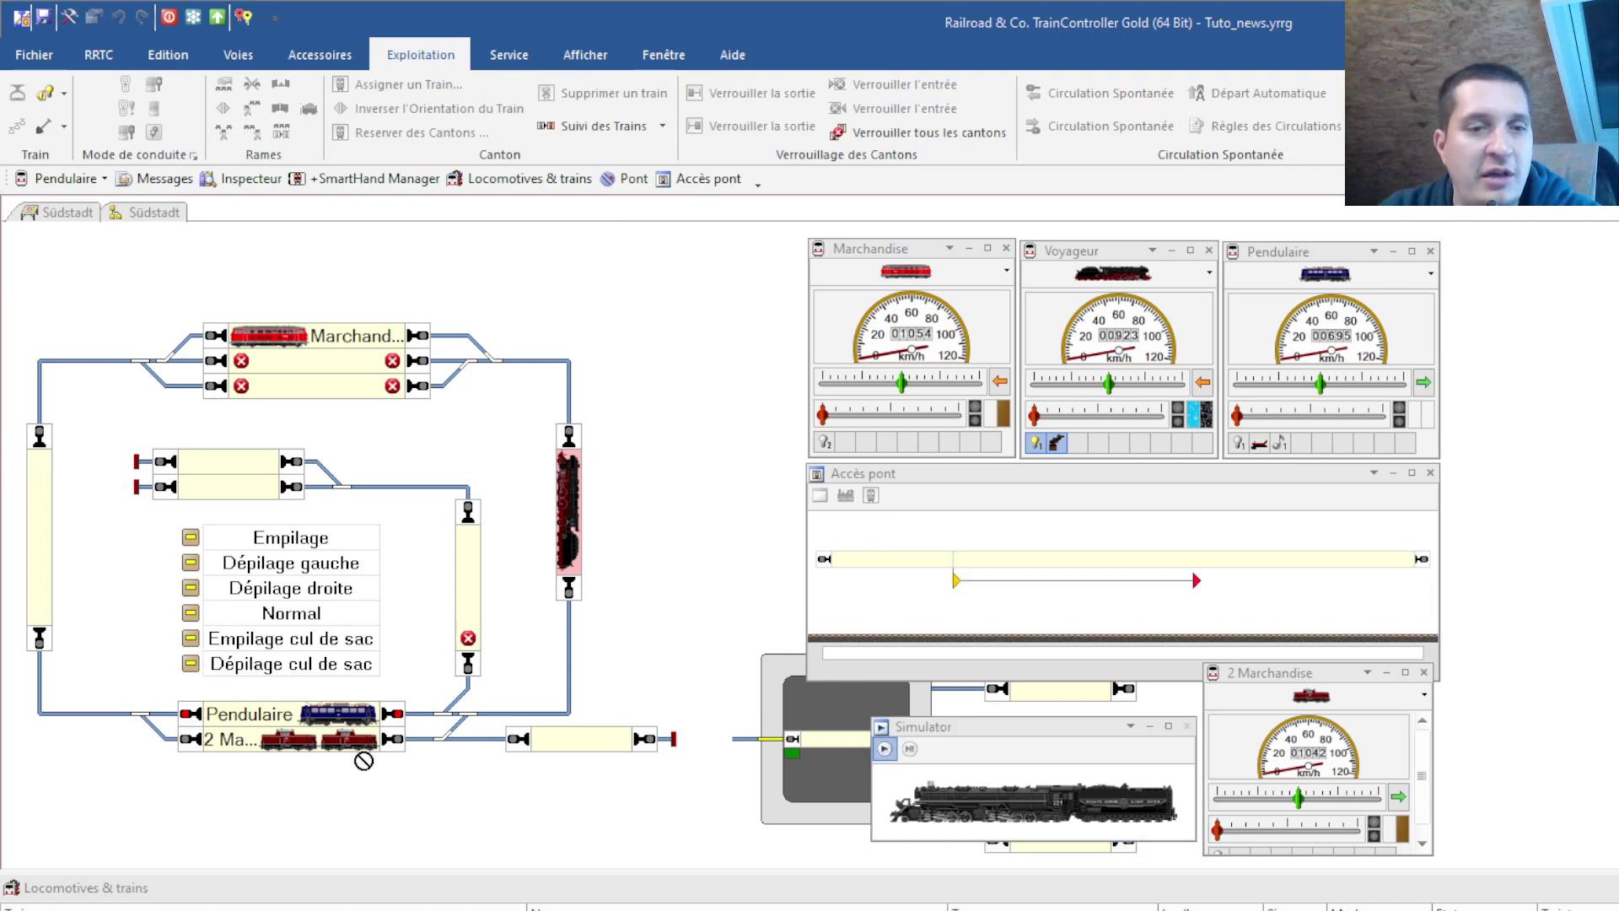
pyautogui.moveTo(356, 757); pyautogui.dragTo(205, 633)
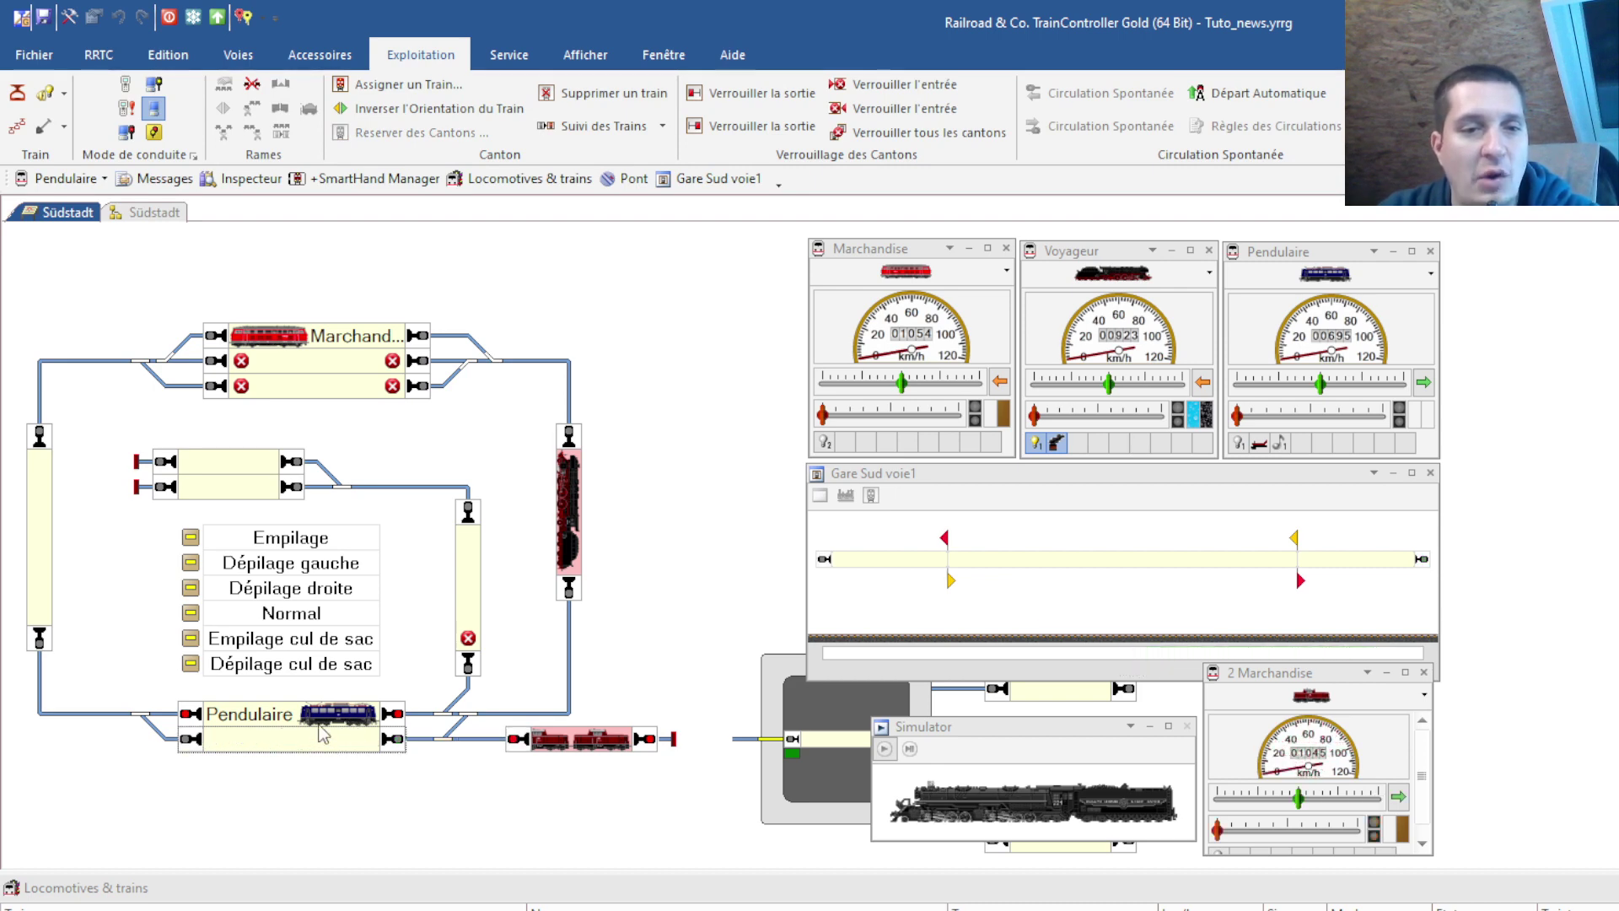
pyautogui.click(323, 734)
pyautogui.moveTo(317, 740); pyautogui.dragTo(327, 745)
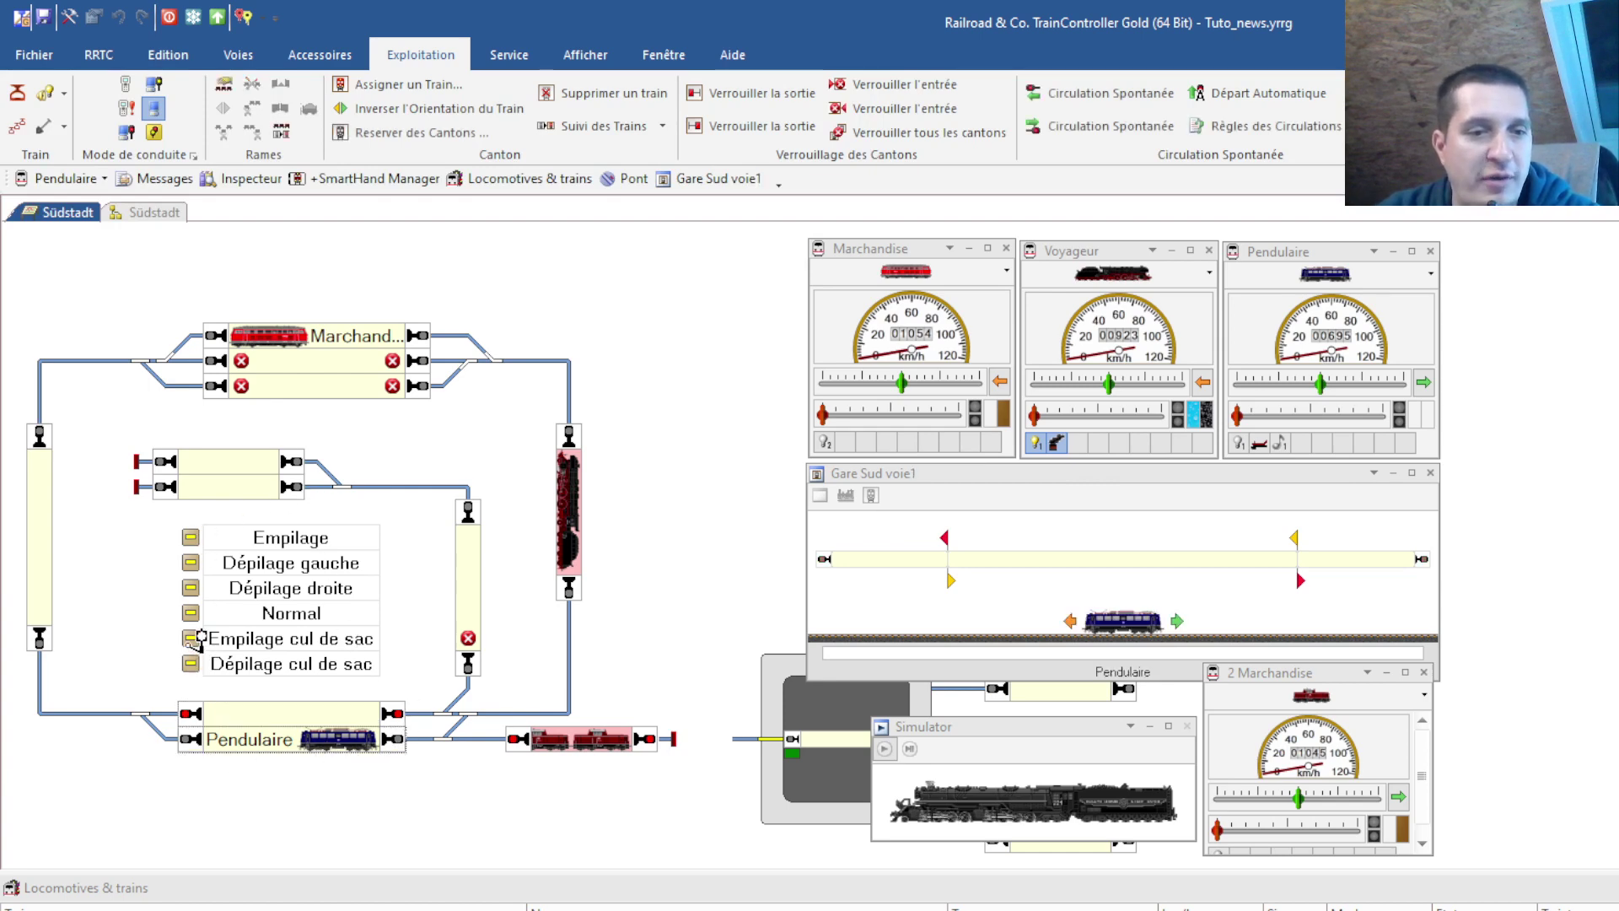
pyautogui.click(336, 743)
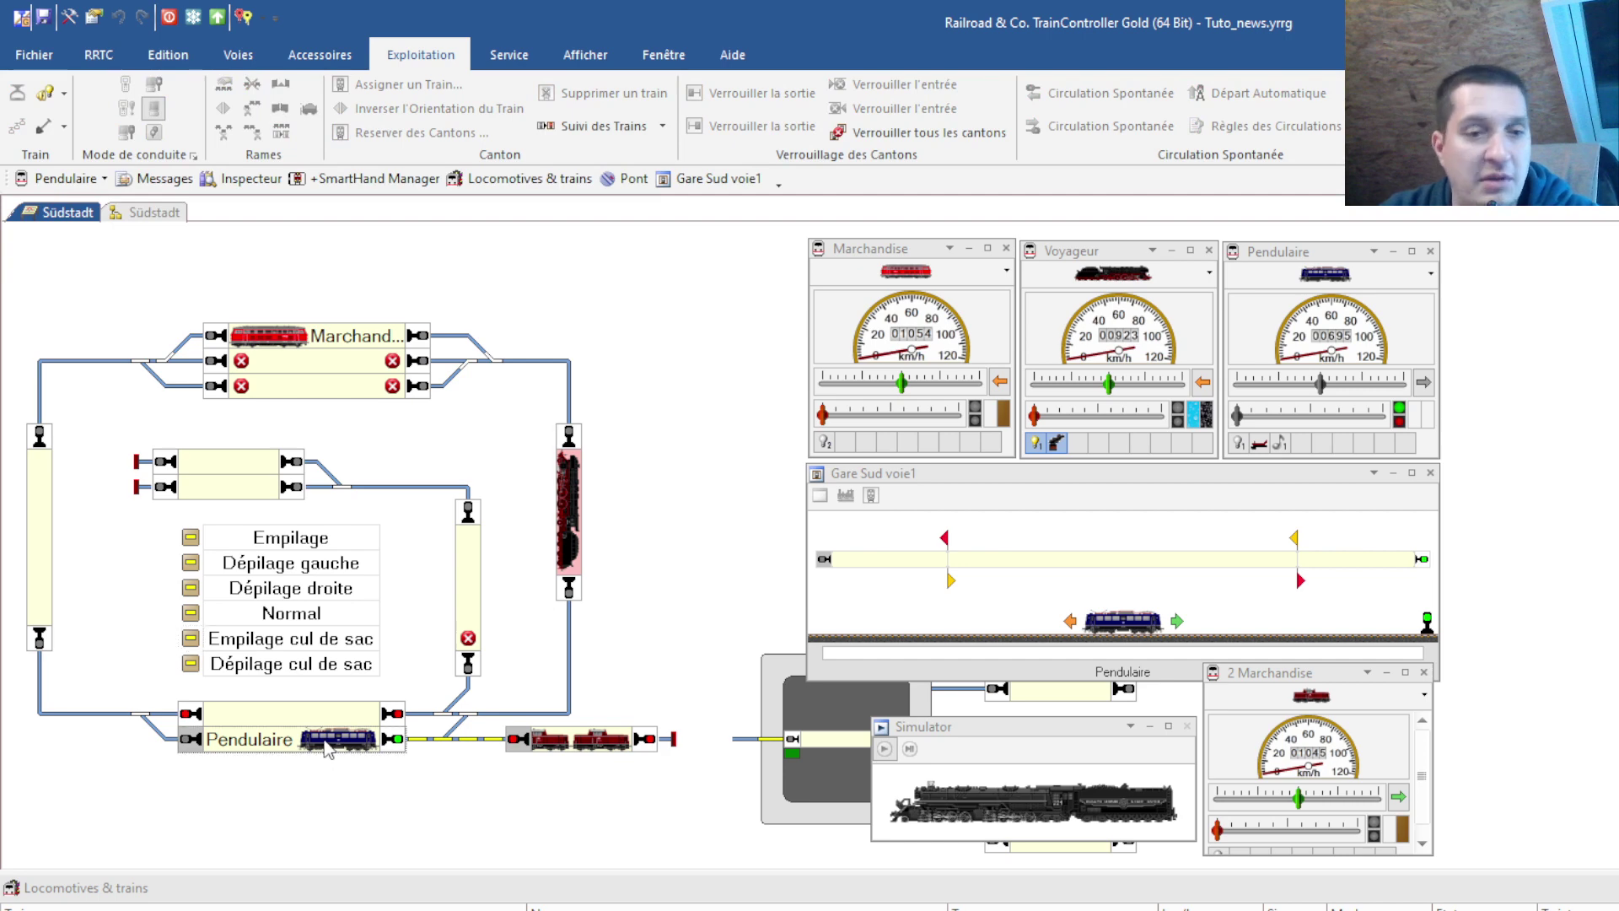
pyautogui.click(1020, 554)
pyautogui.click(1019, 557)
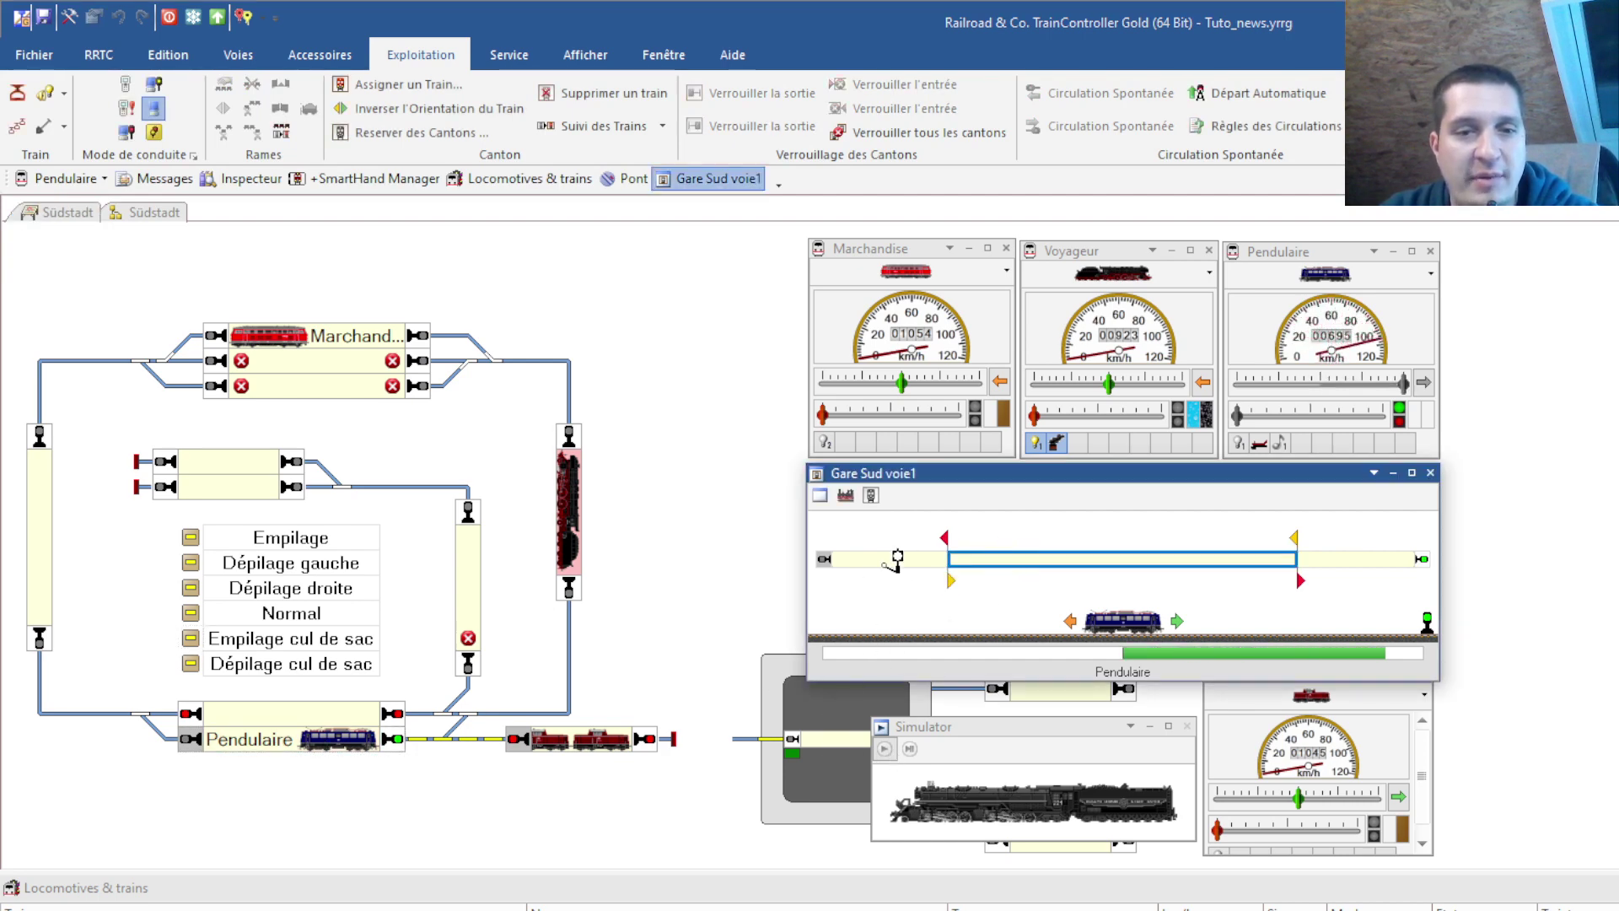
pyautogui.click(605, 746)
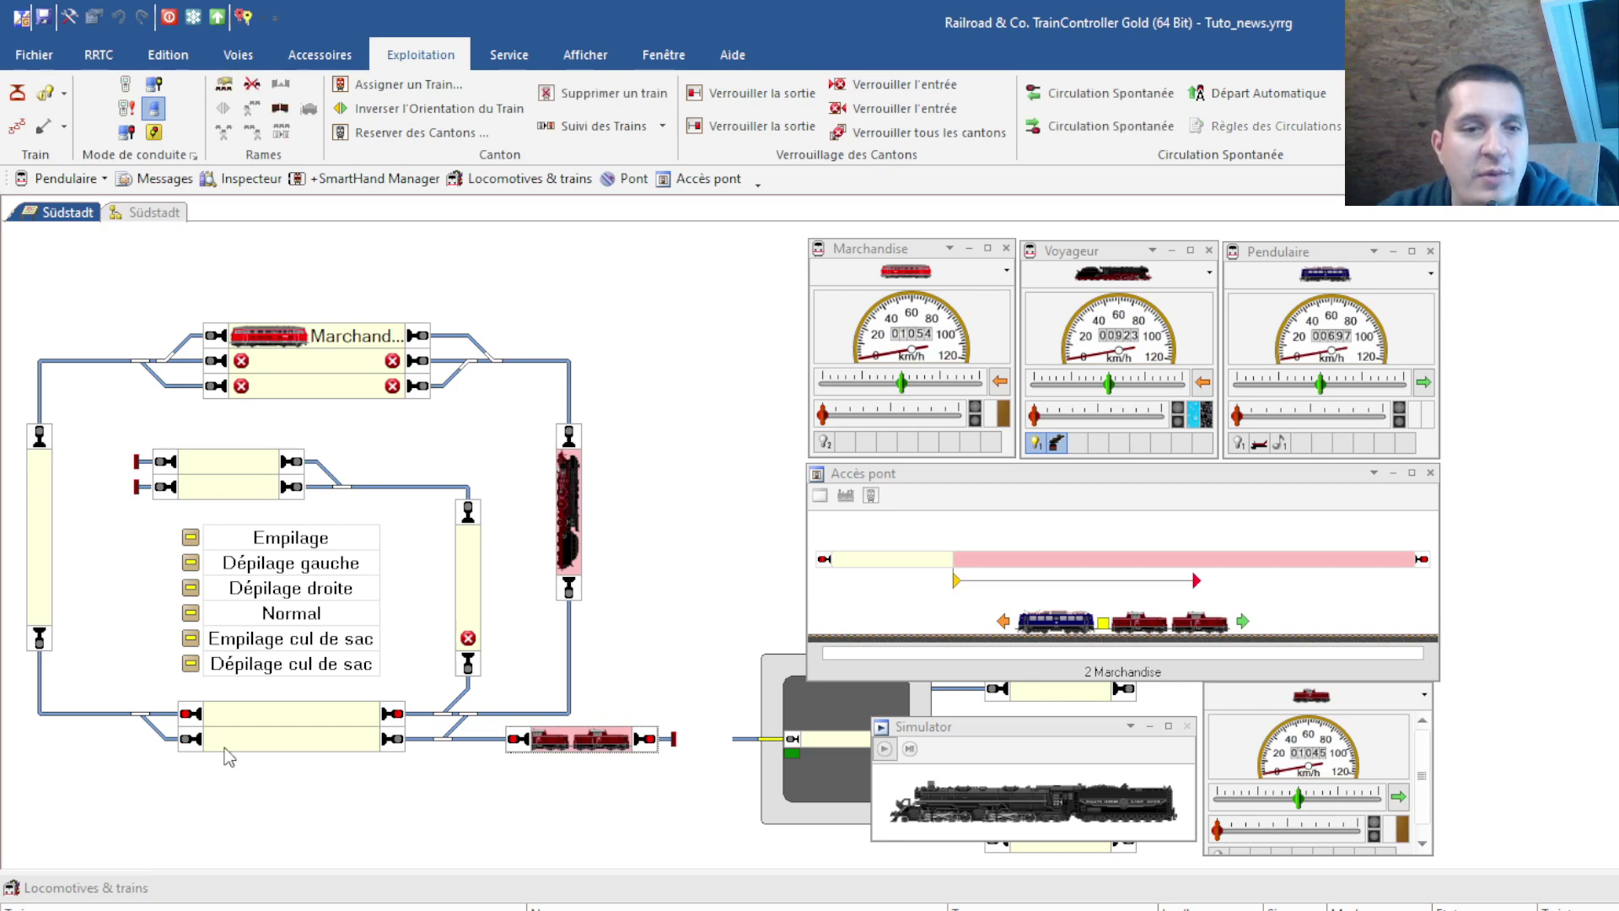
# - Transfer the Voyageur to Gare Sud voie1, stack it with Empilage cul de sac, and display the Accès pont block
pyautogui.click(300, 742)
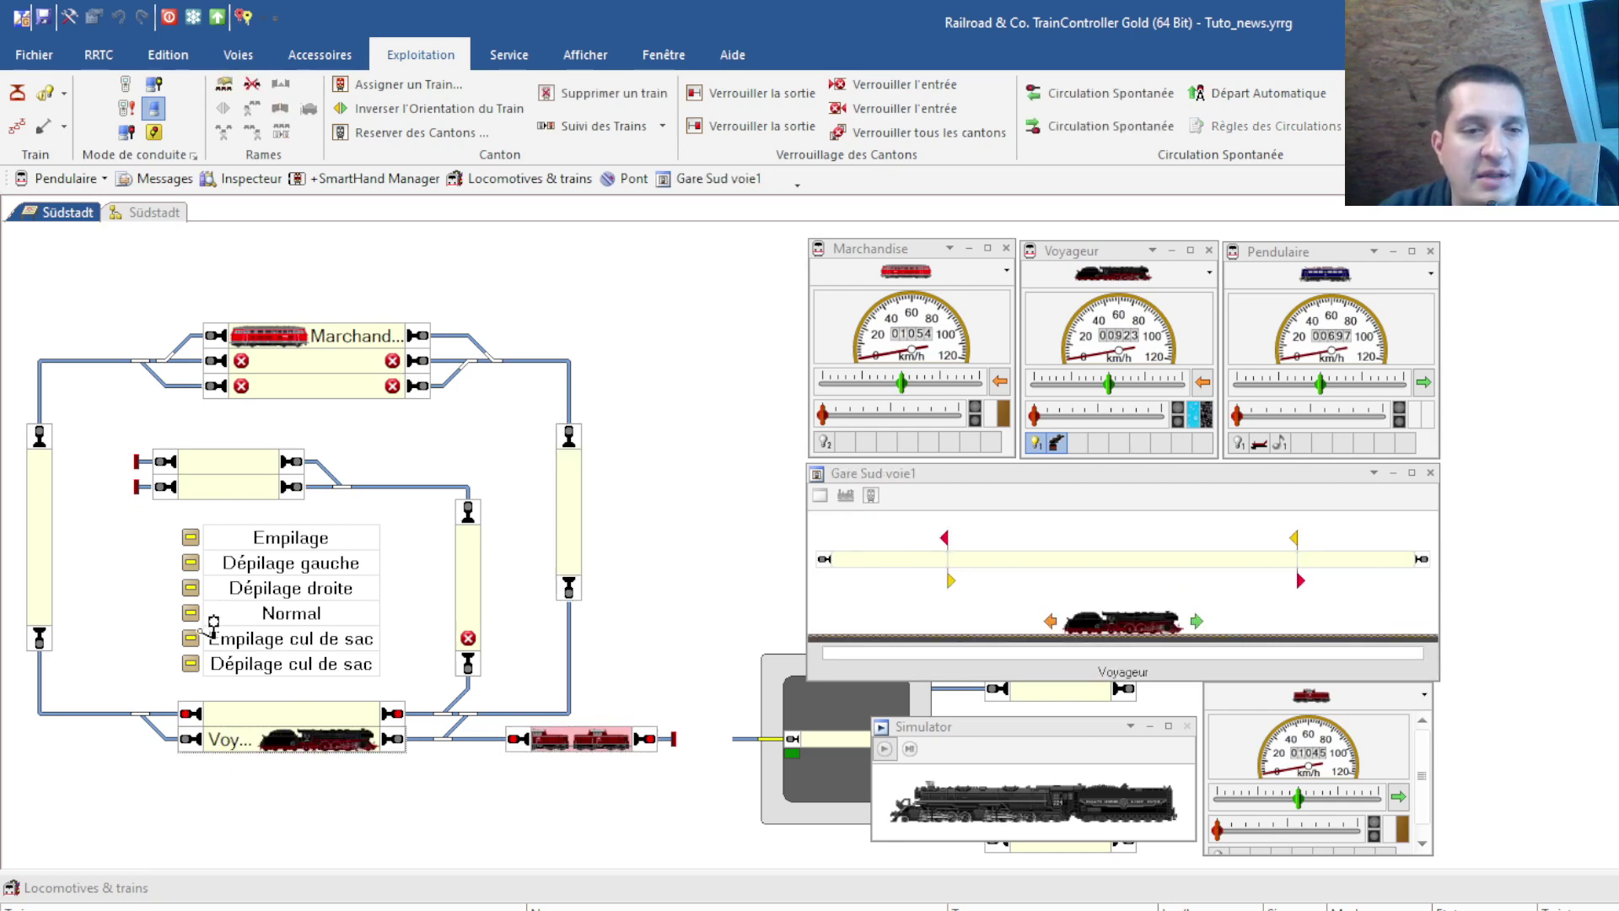
pyautogui.click(555, 743)
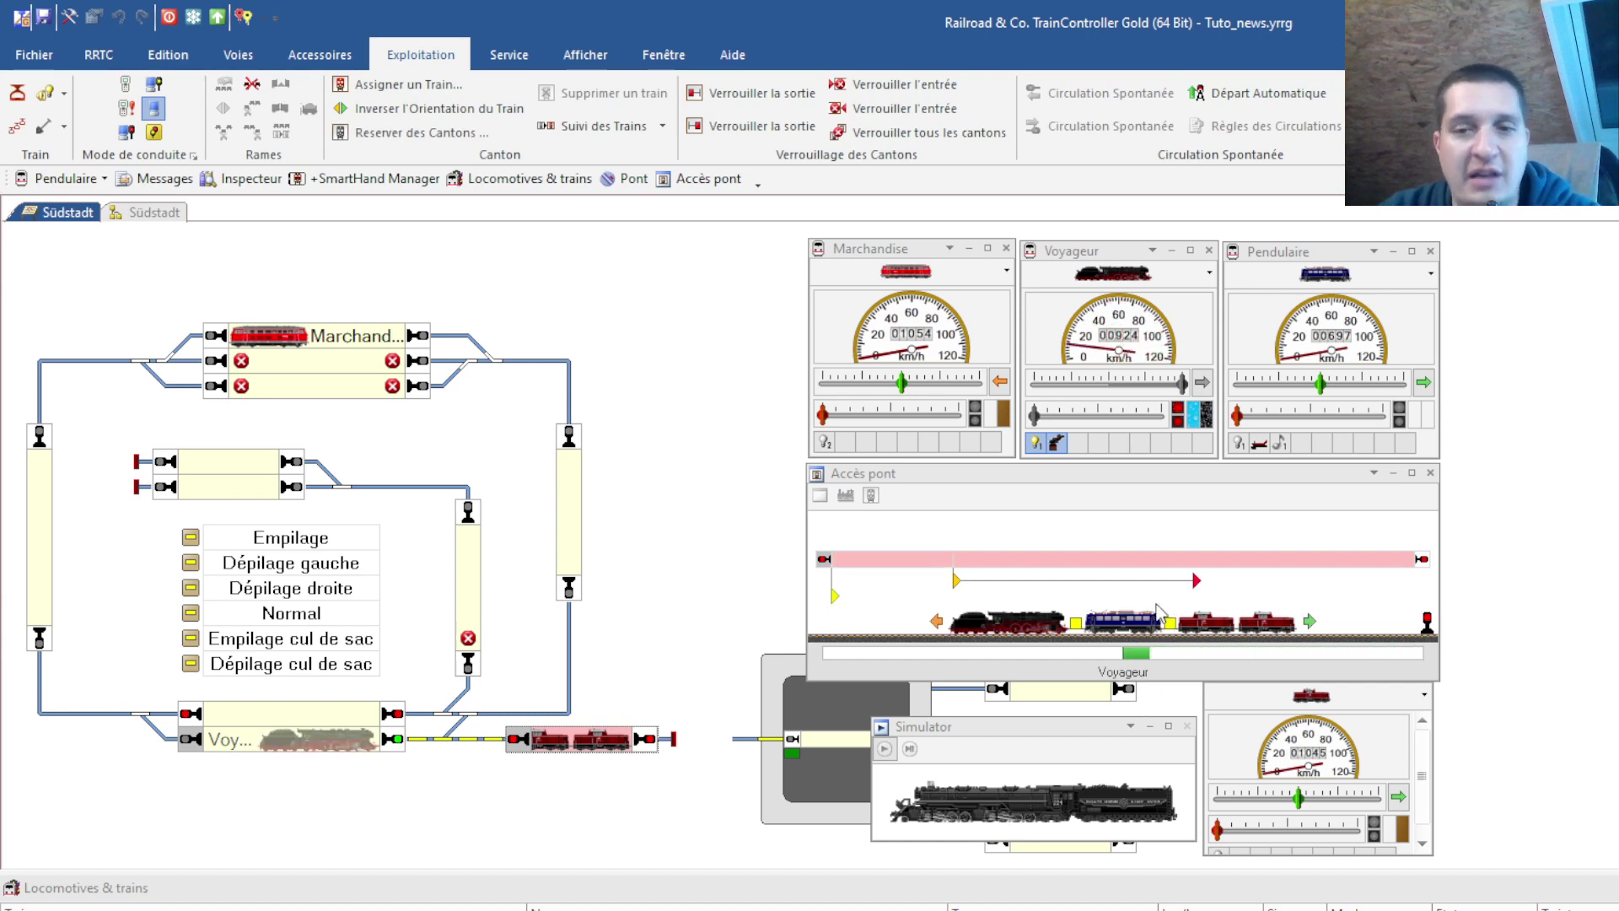
pyautogui.click(1179, 620)
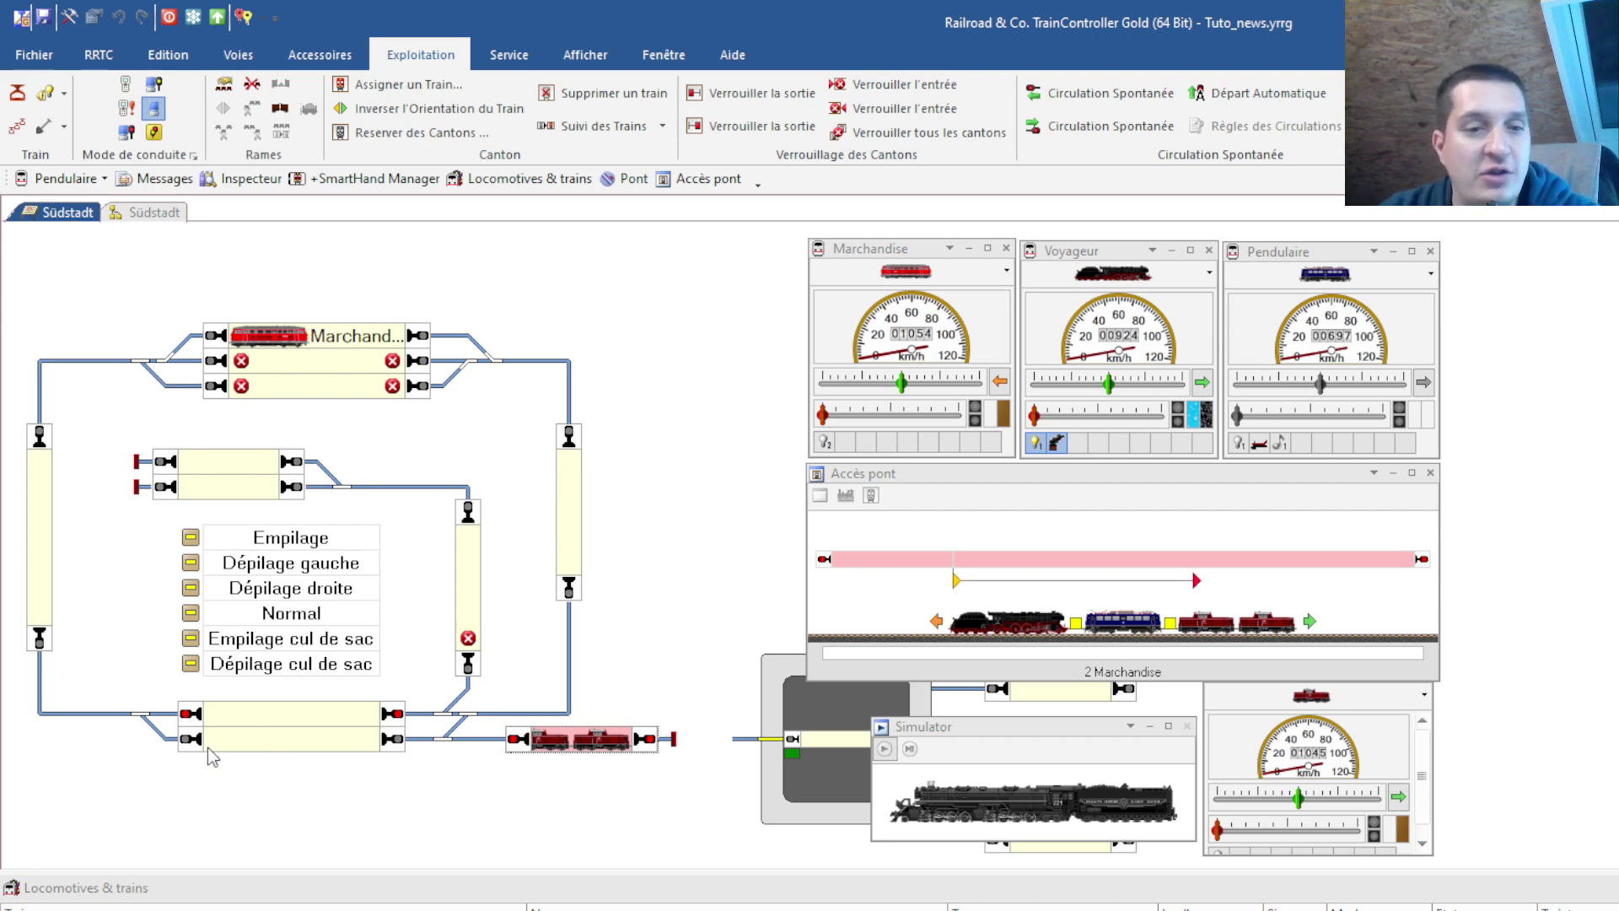
# - Unstack all three trains from Accès pont with Dépilage cul de sac, transferring the Voyageur to Voie principale Est and the Pendulaire to Gare Sud voie2 between runs
pyautogui.click(207, 662)
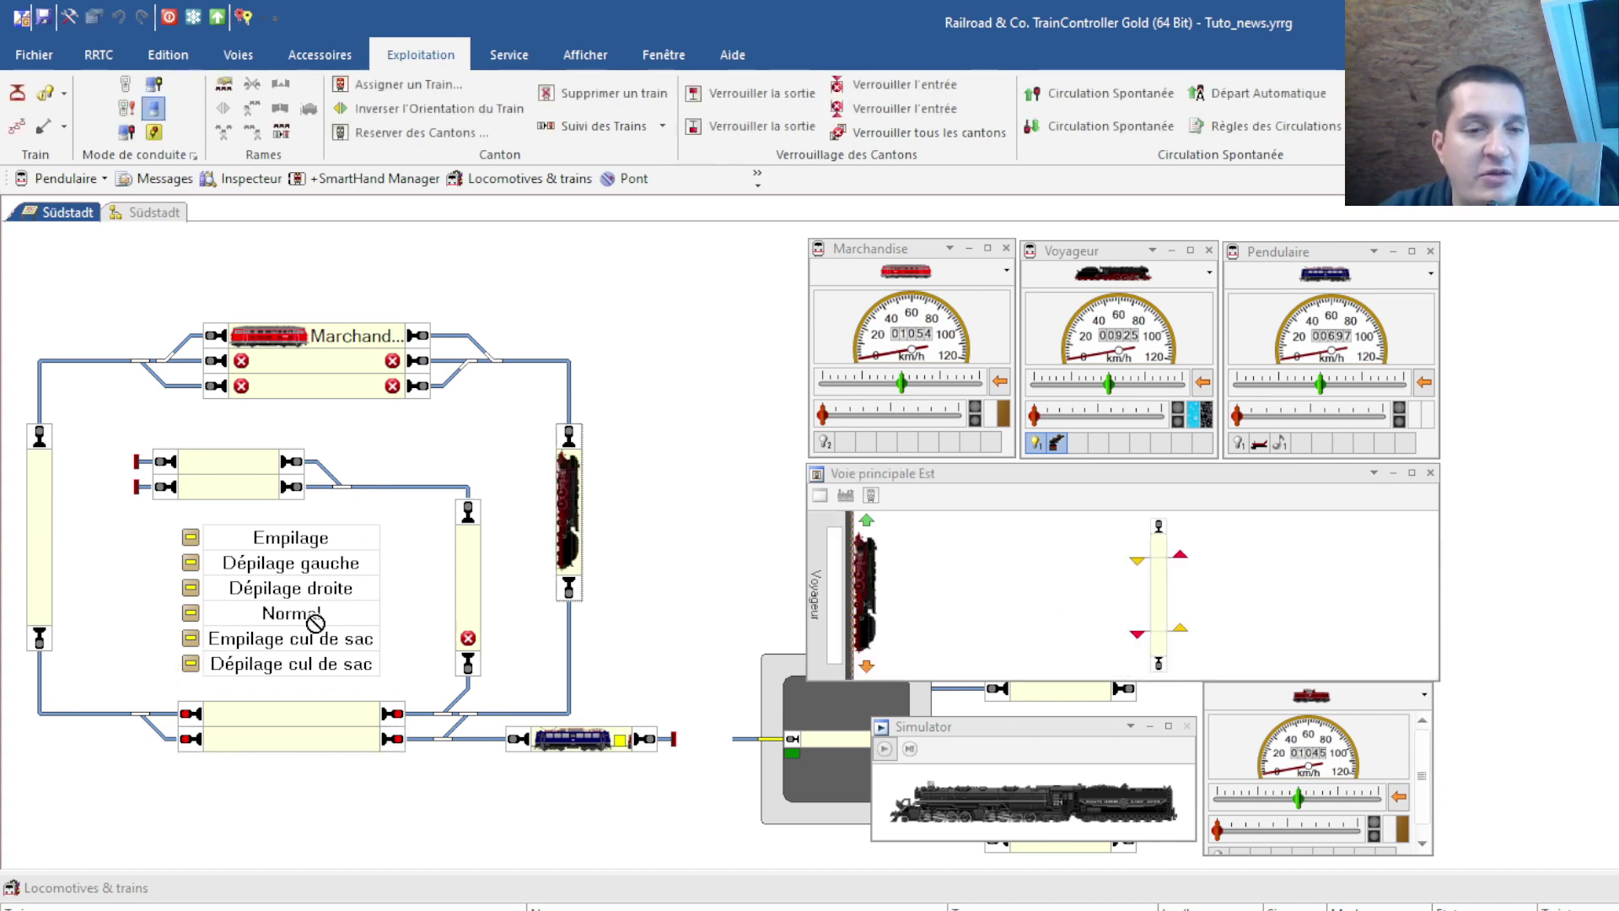
pyautogui.click(205, 663)
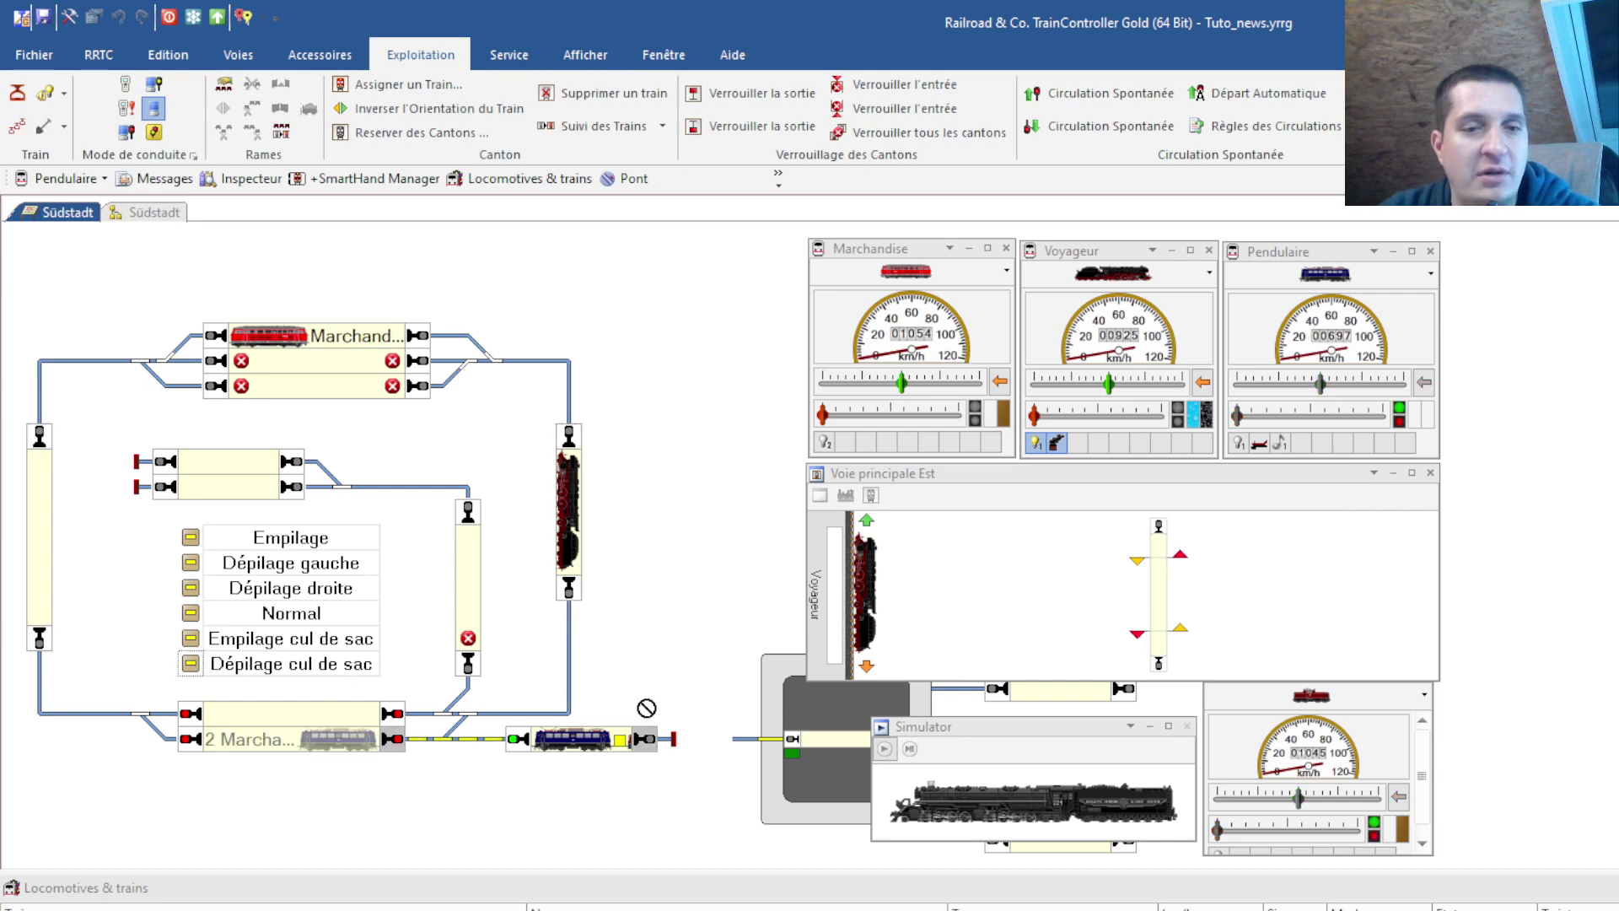
pyautogui.click(563, 747)
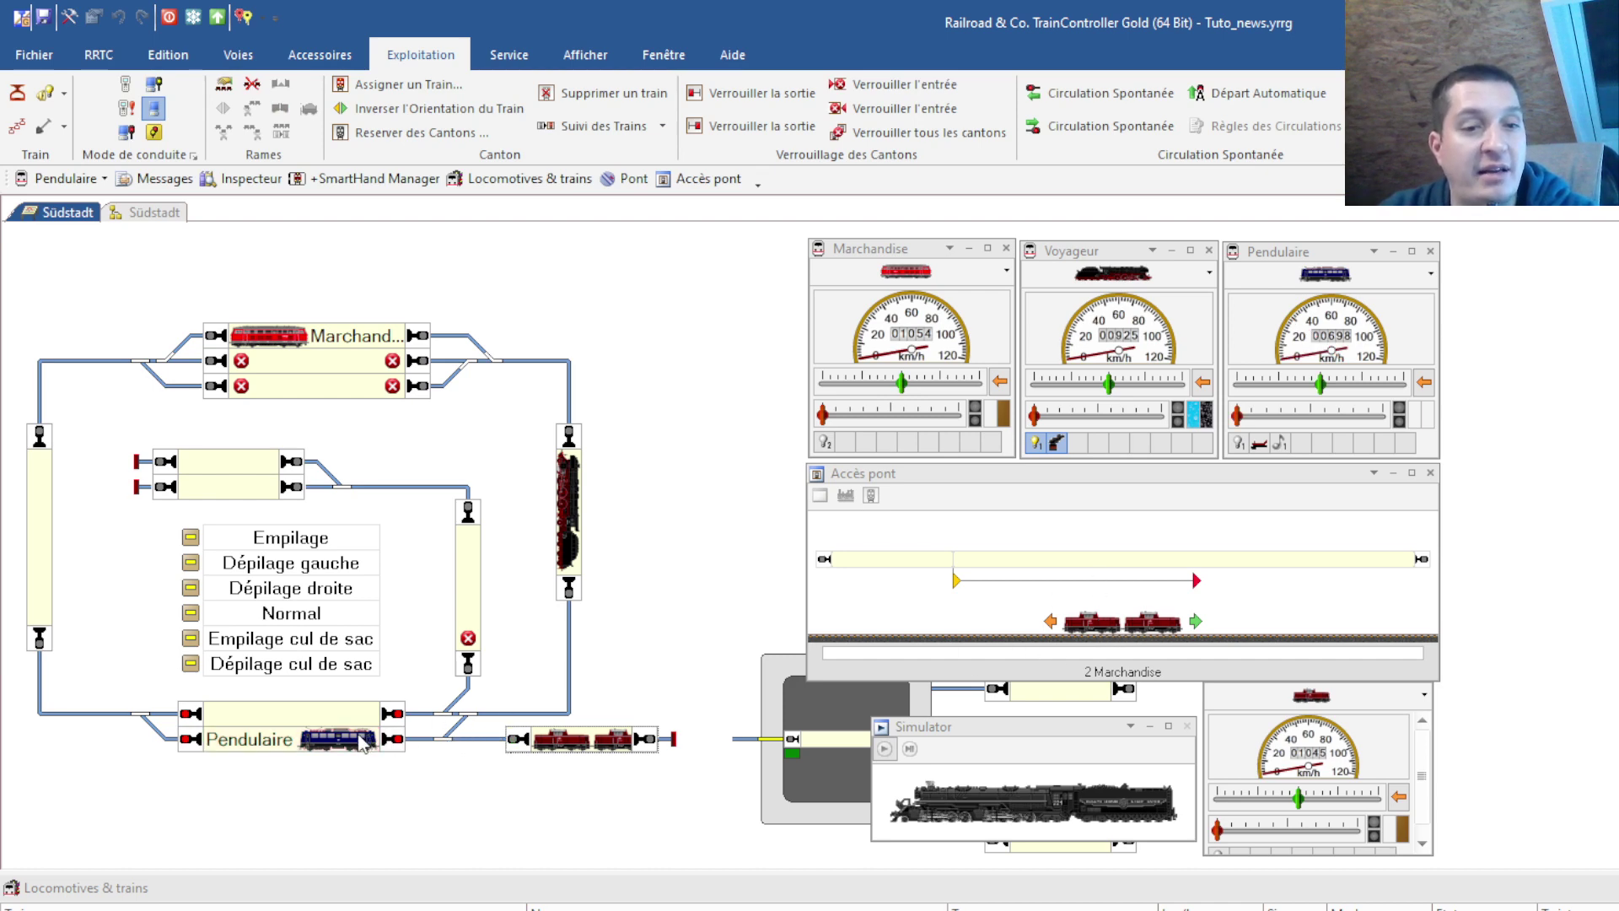
pyautogui.click(246, 662)
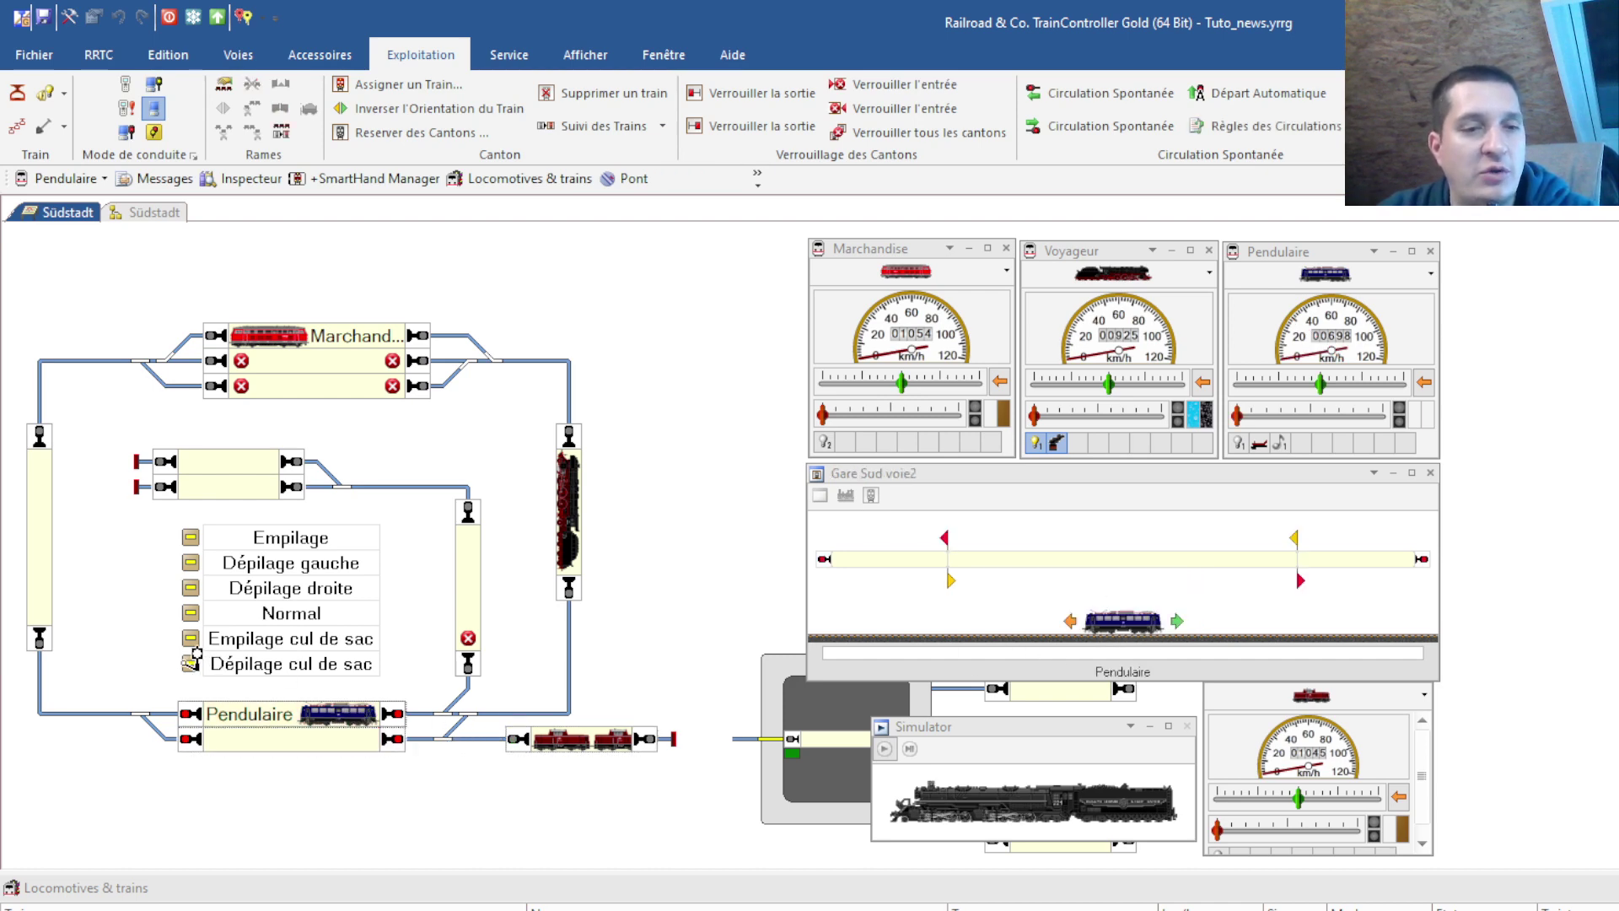
pyautogui.click(252, 744)
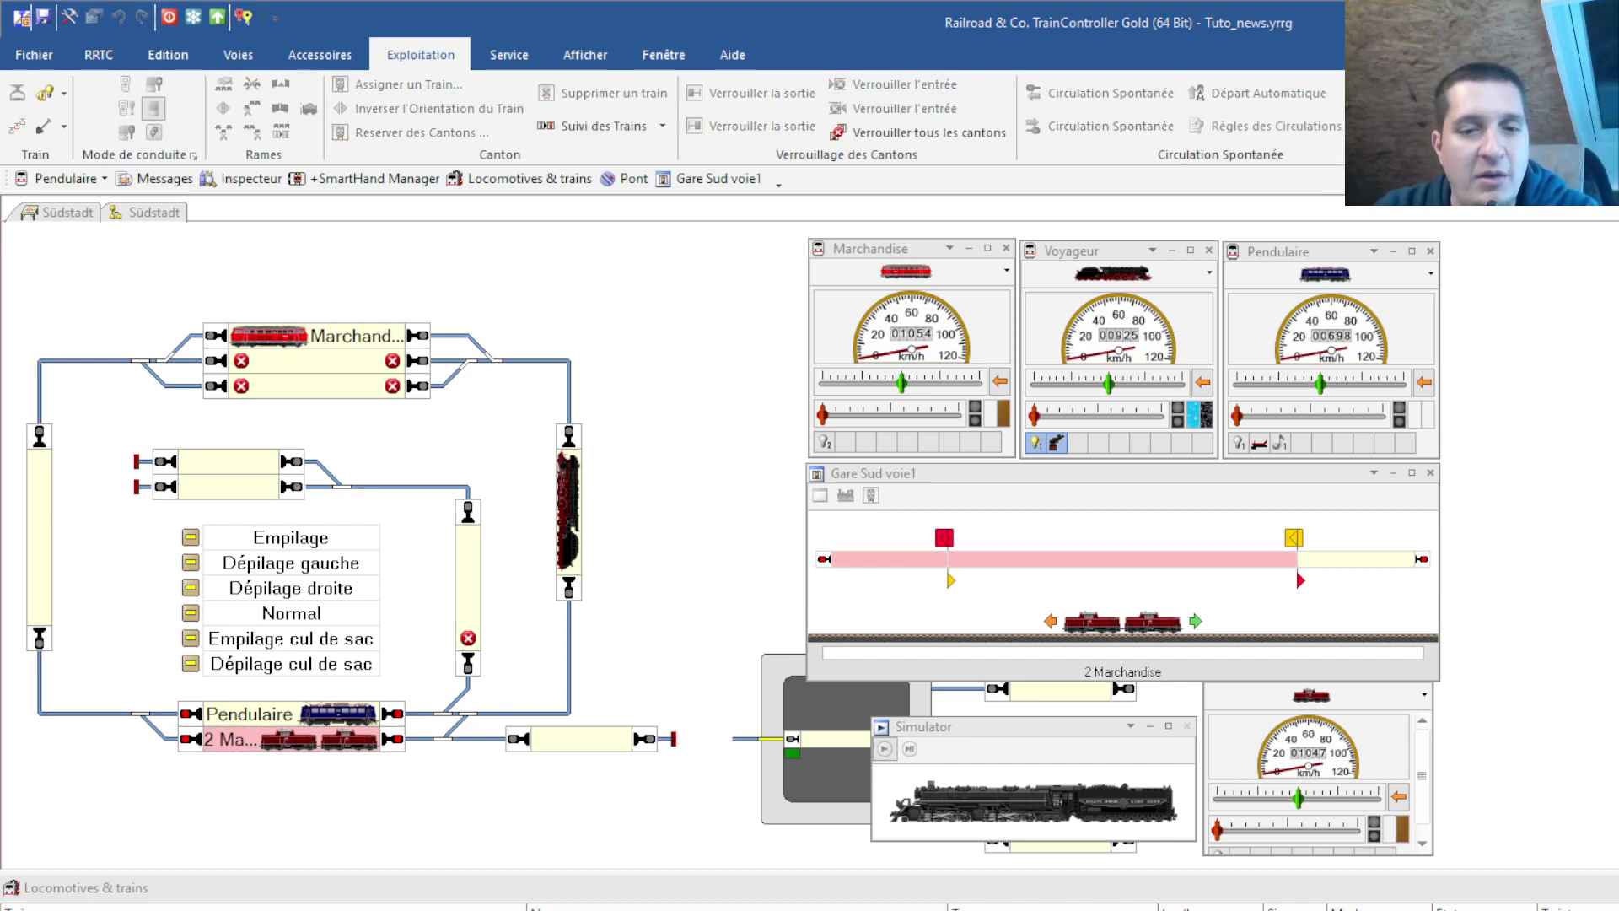
pyautogui.press('Right')
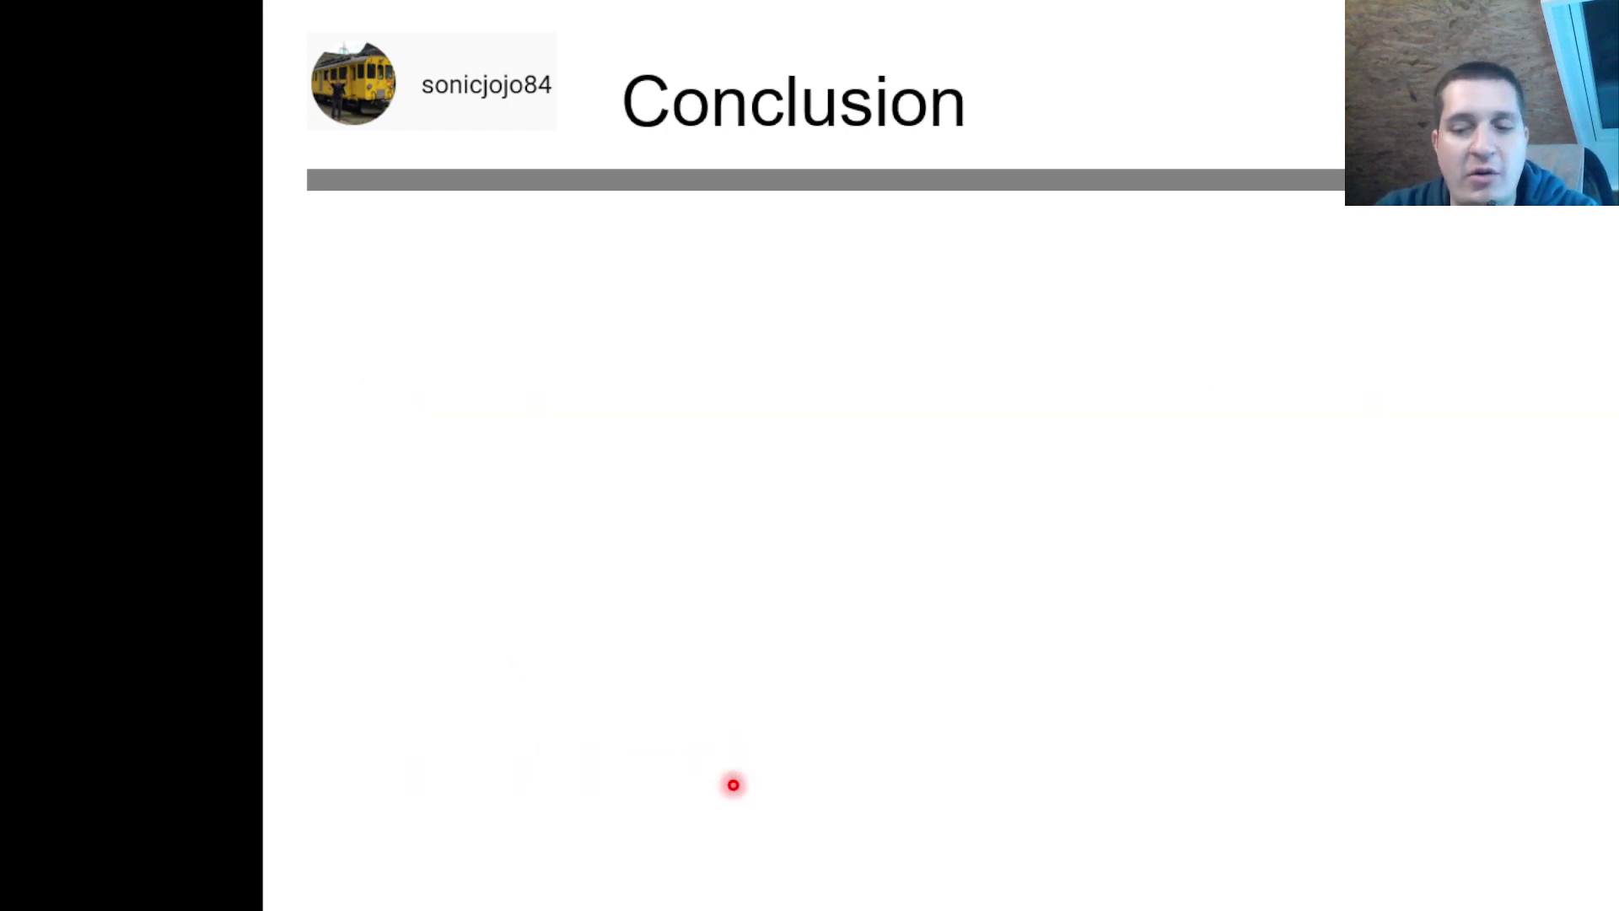